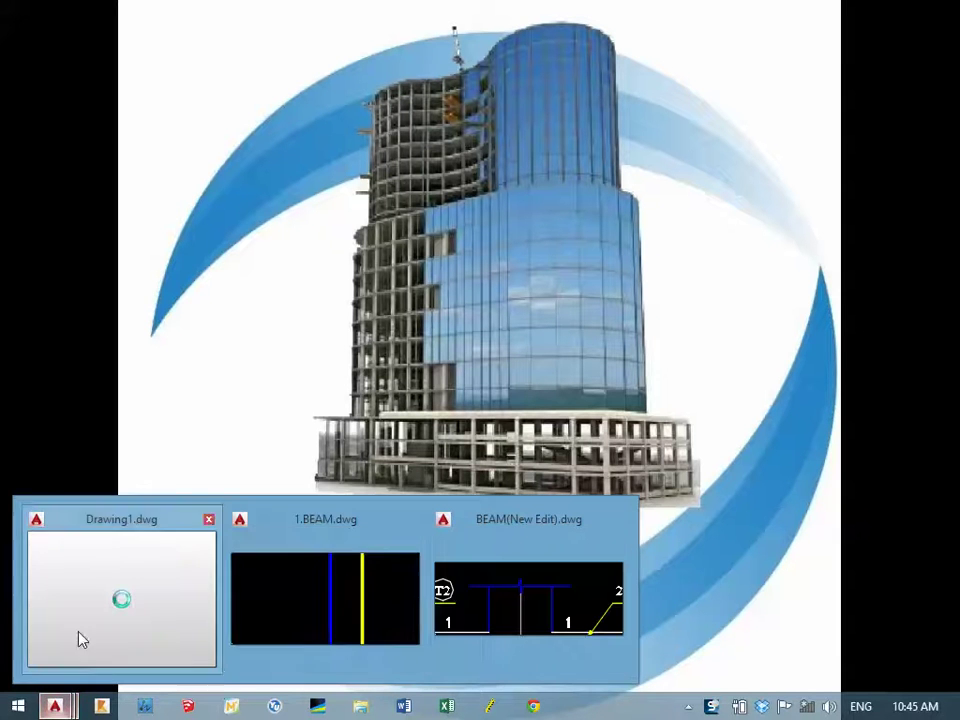
Bring 1.BEAM.dwg to the front and frame the whole beam framing plan with its grid bubbles.
click(358, 606)
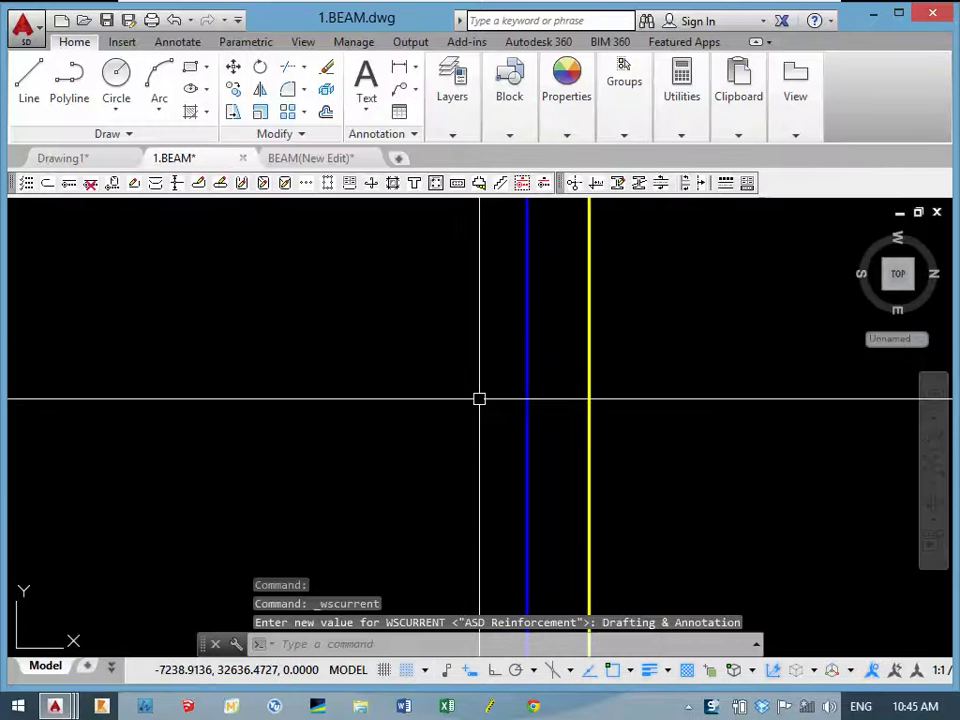
scroll(479, 399, down, 1)
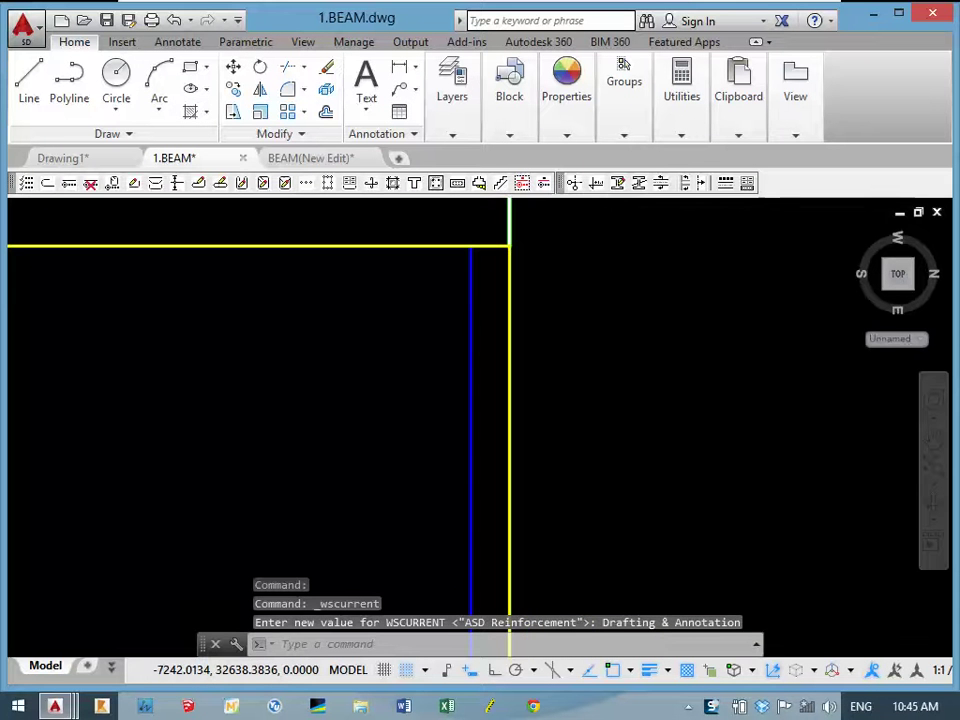
scroll(356, 336, down, 1)
scroll(356, 336, down, 1)
scroll(242, 333, down, 2)
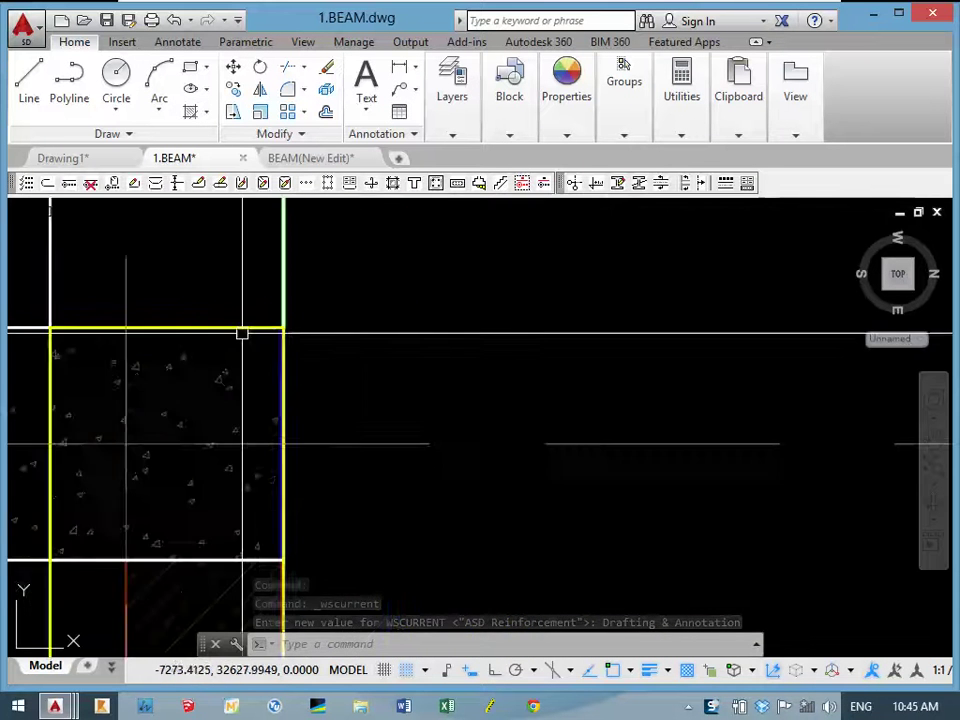
scroll(214, 343, down, 1)
scroll(220, 407, down, 1)
scroll(176, 411, down, 1)
scroll(581, 424, down, 1)
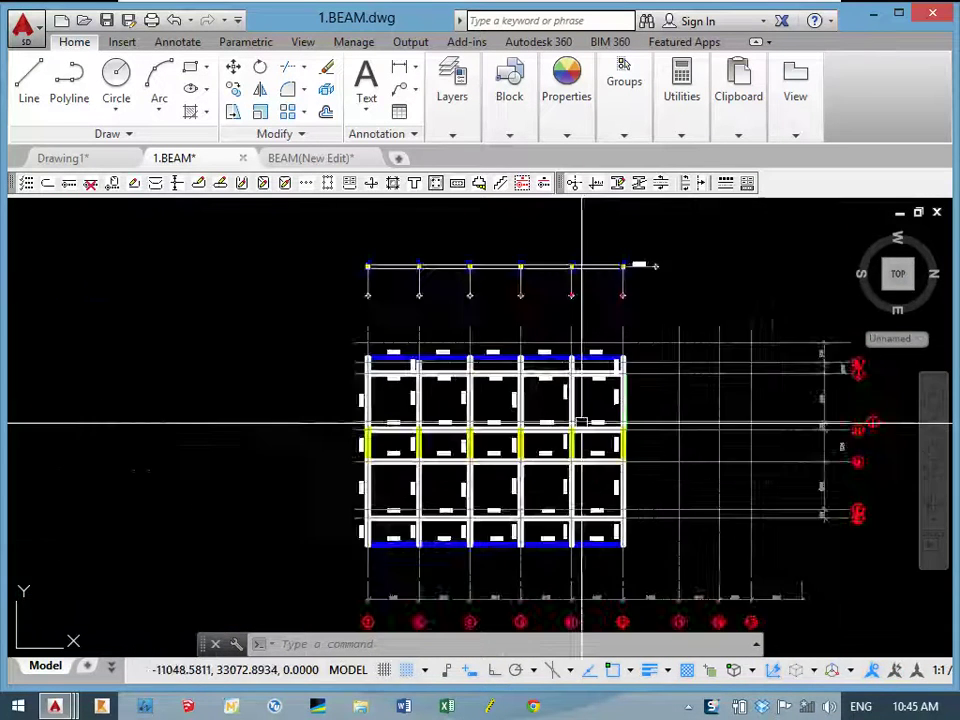
scroll(420, 388, down, 1)
scroll(532, 322, up, 3)
middle_drag(532, 322, 458, 305)
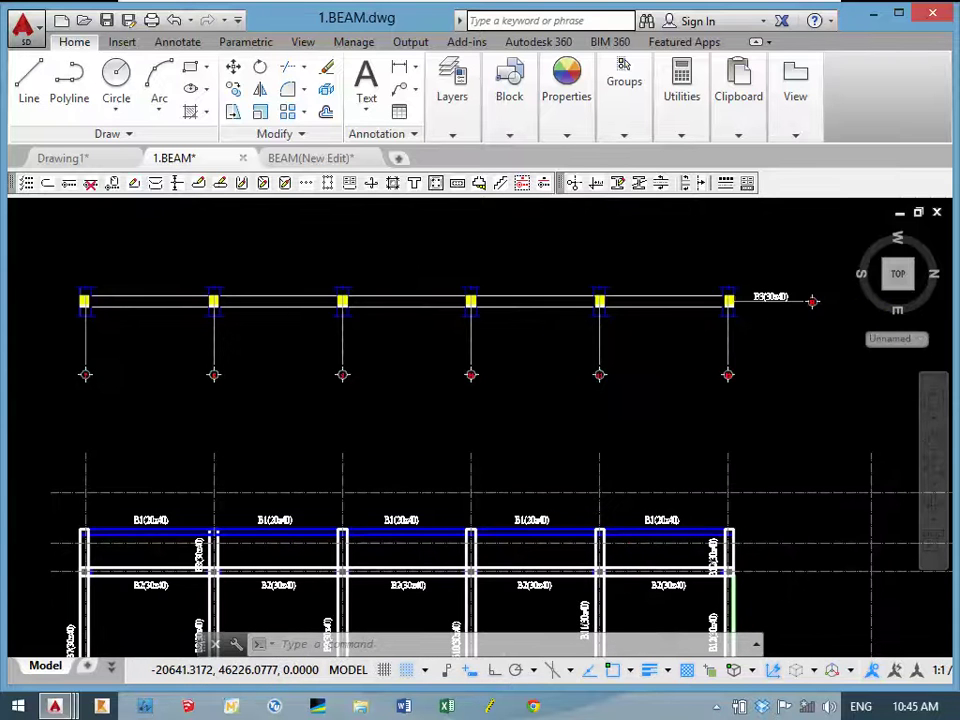
scroll(349, 313, down, 2)
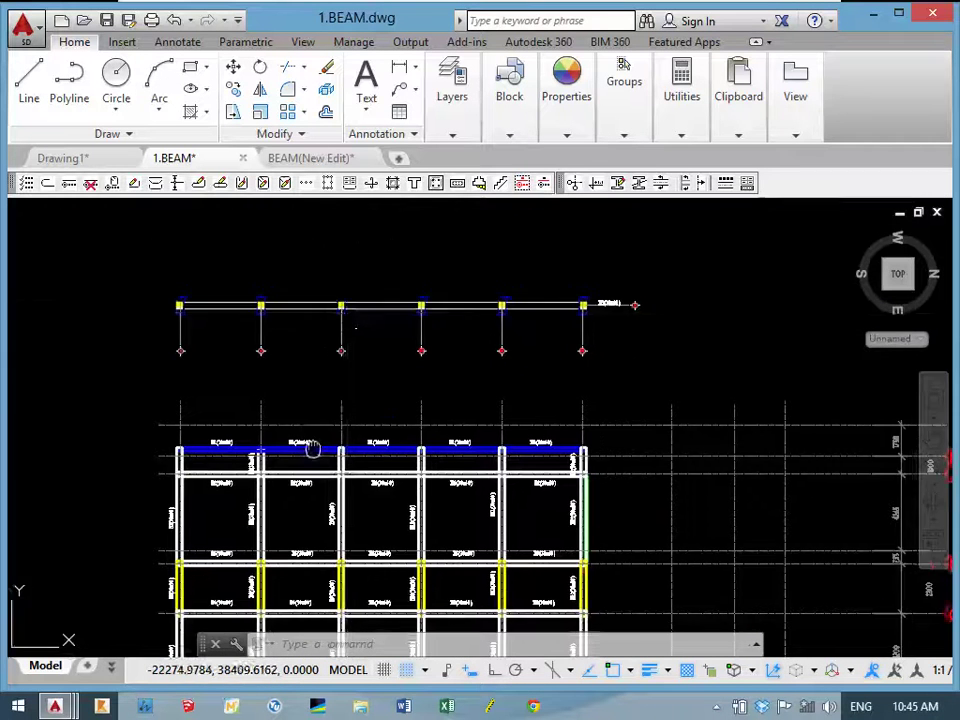
mouse_move(311, 450)
middle_down()
mouse_move(286, 288)
mouse_move(298, 328)
middle_up()
scroll(286, 288, down, 1)
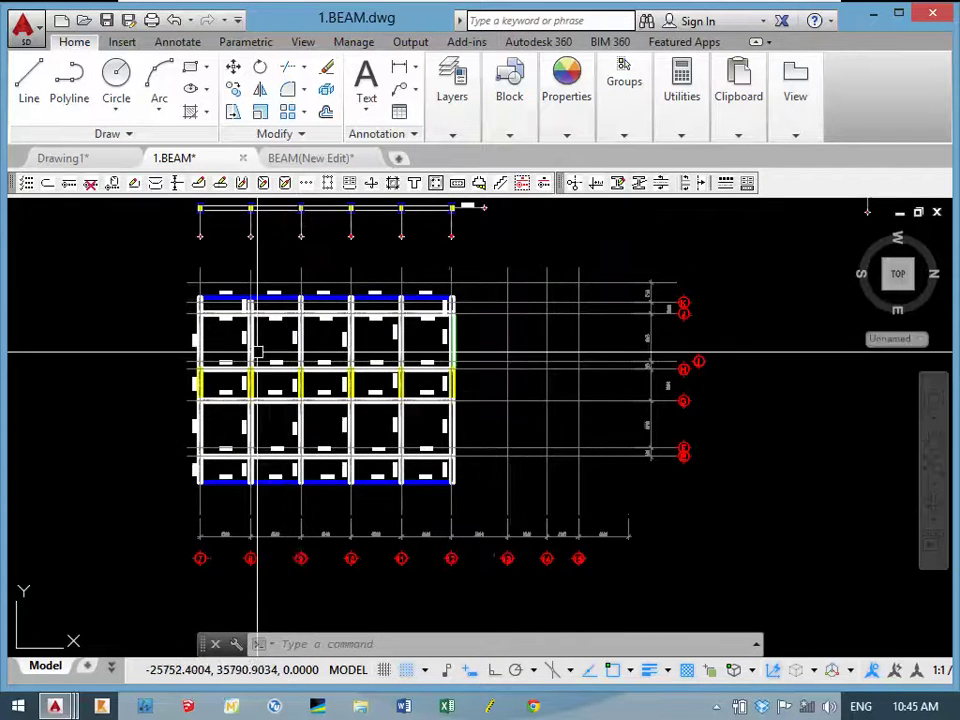
middle_drag(275, 369, 254, 355)
scroll(256, 372, down, 4)
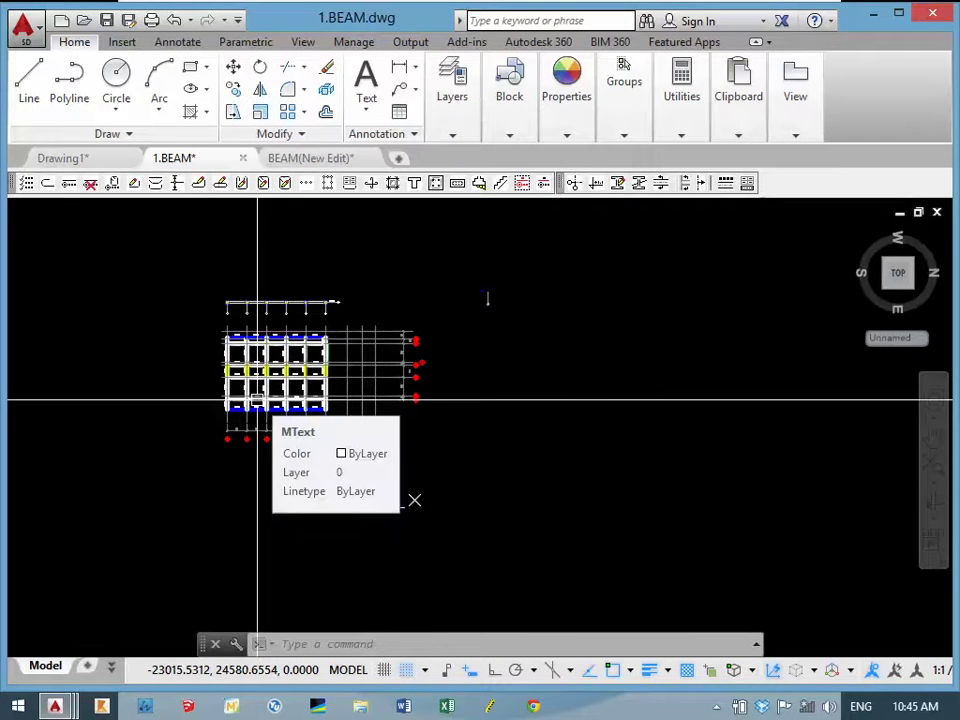
Define a new UCS with origin below the plan and X-axis pointing at 90°, using Ortho.
text(UCS)
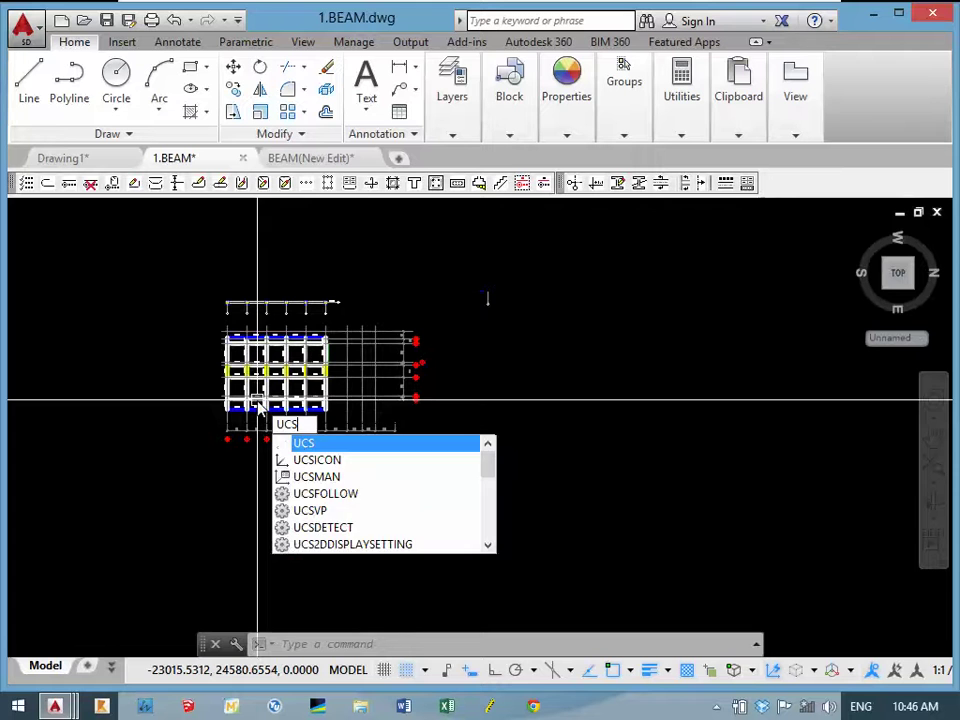
key(Return)
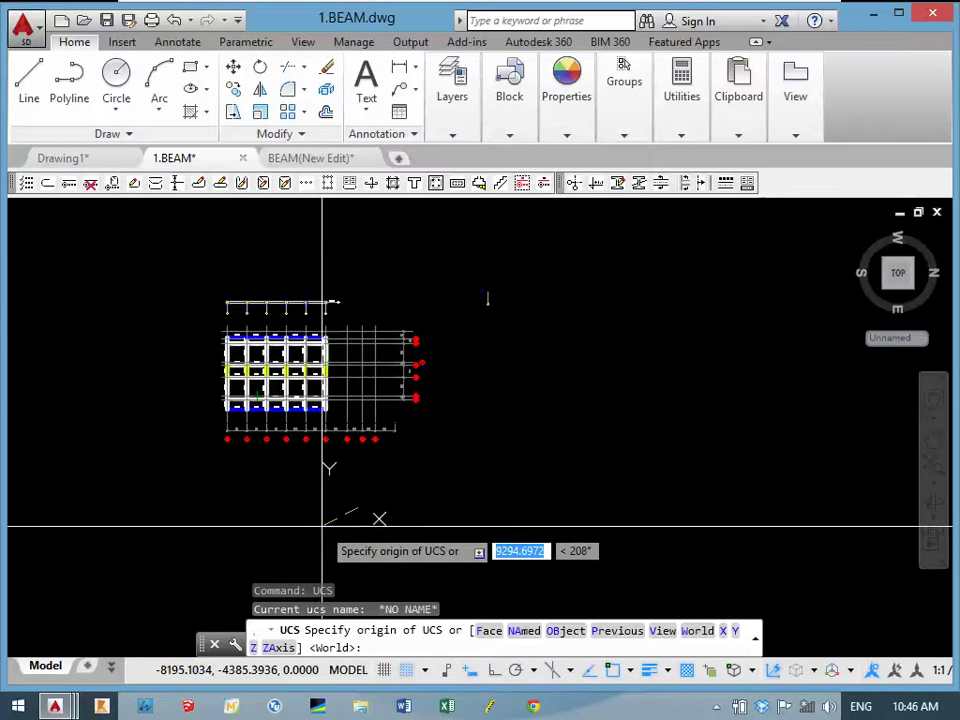
key(F8)
click(335, 520)
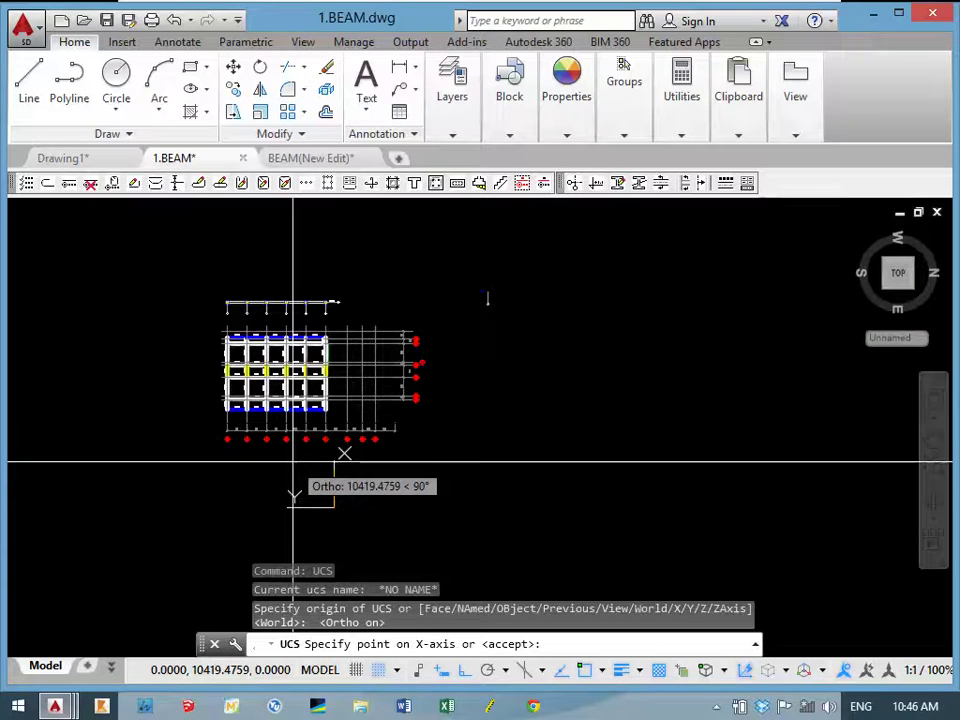
click(292, 461)
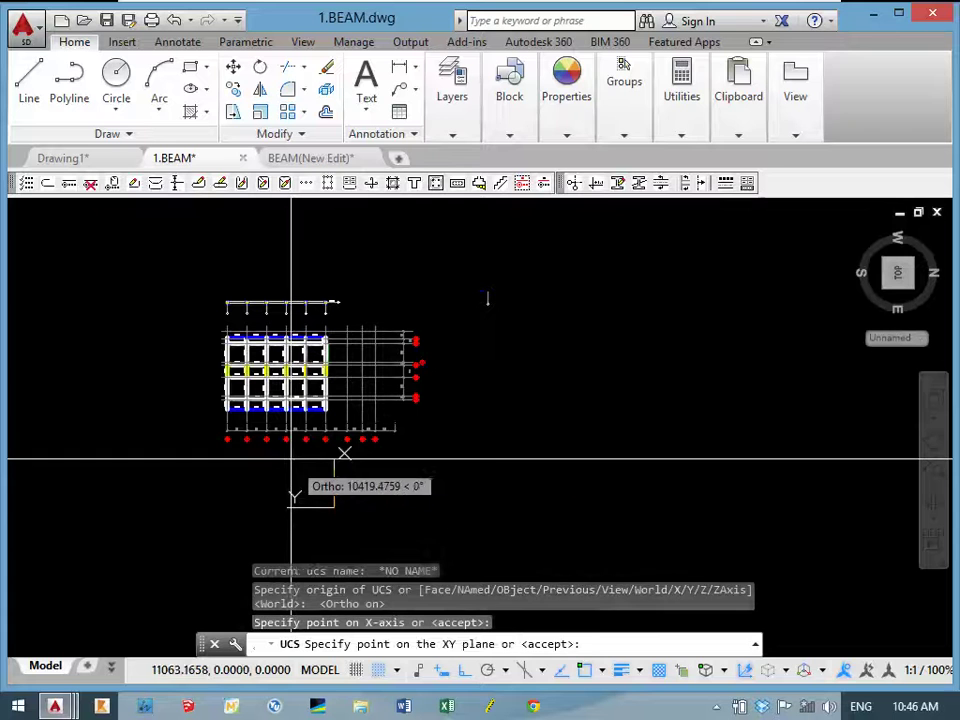
key(Return)
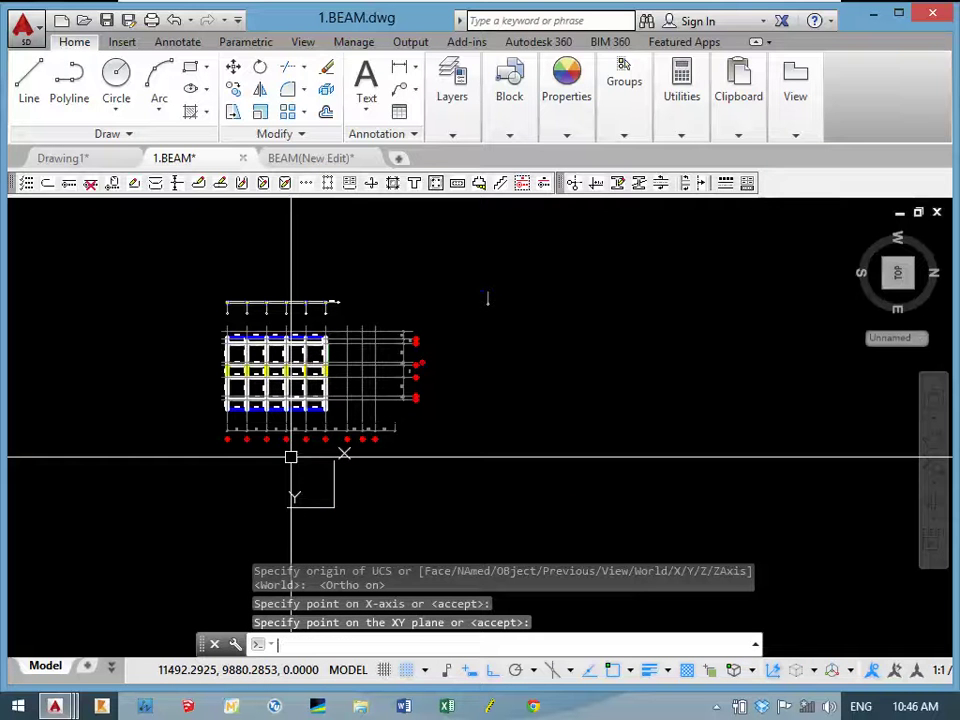
Regenerate the plan view square to the current UCS.
text(PLAN)
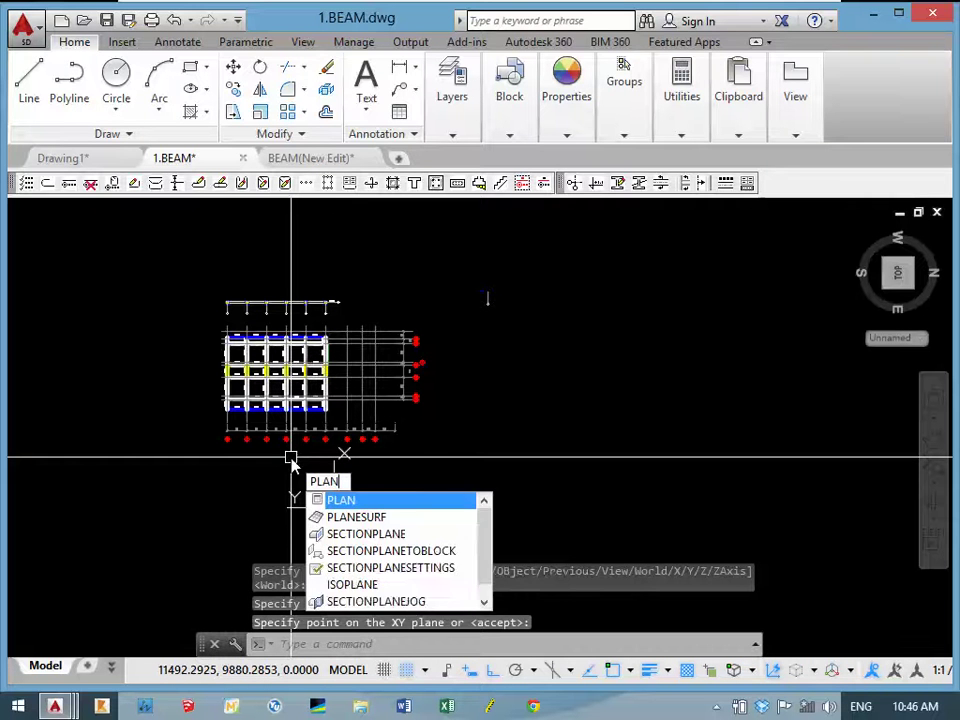
key(Return)
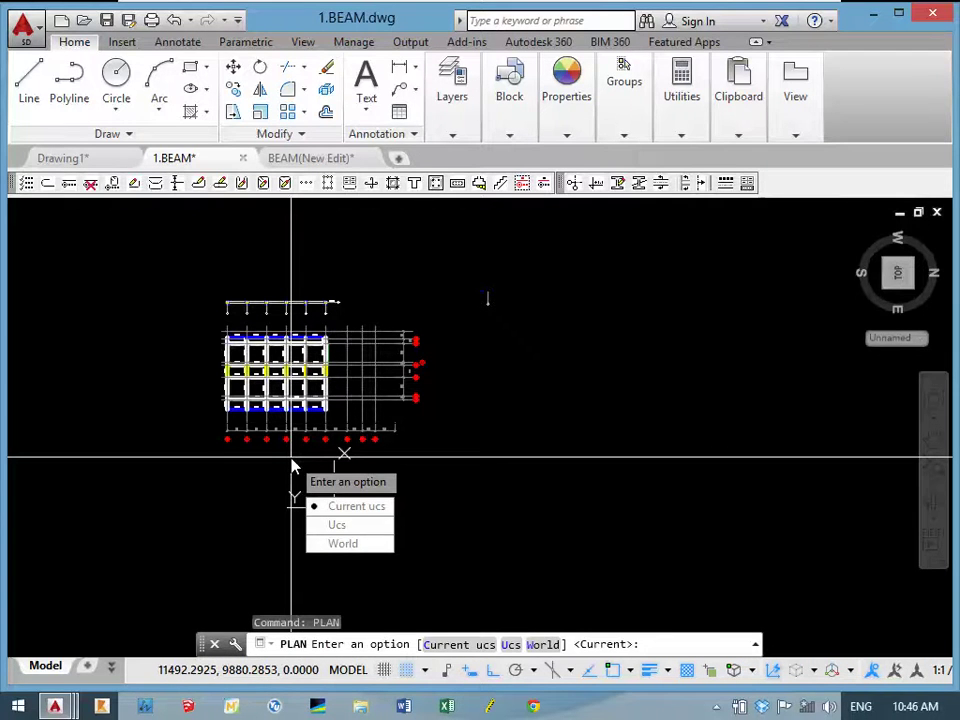
key(Return)
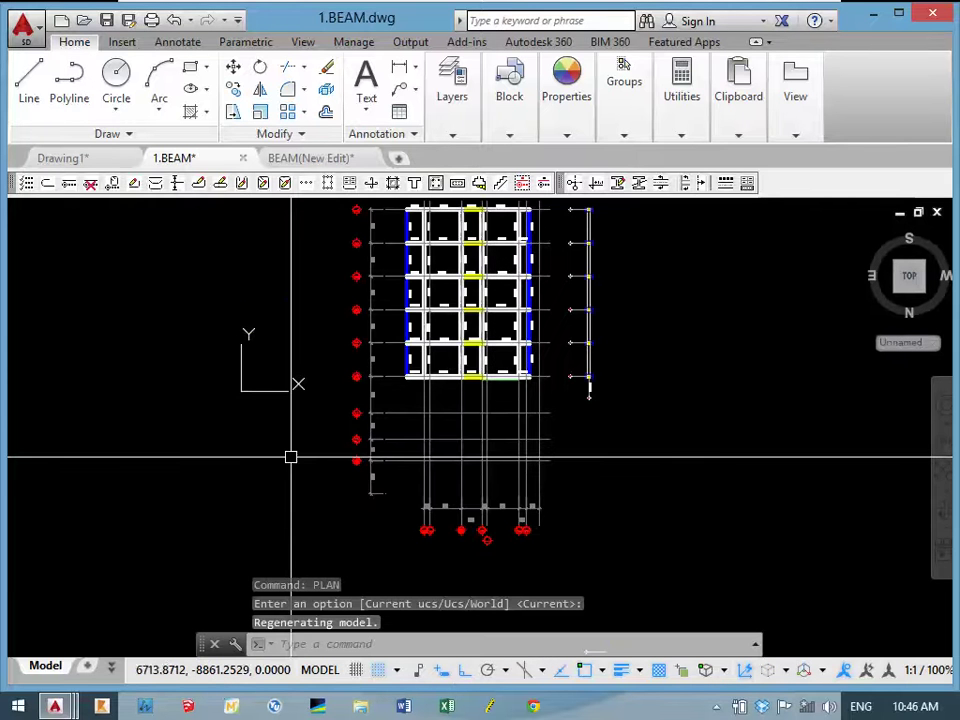
middle_drag(381, 379, 381, 568)
scroll(454, 407, up, 3)
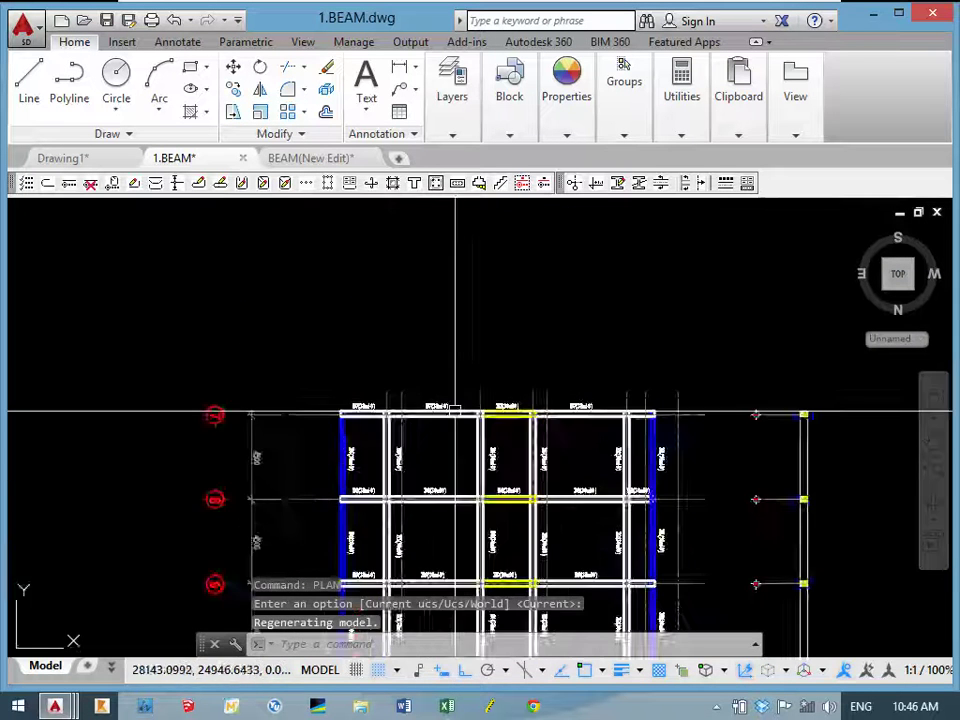
scroll(424, 432, up, 3)
scroll(424, 432, up, 3)
scroll(313, 424, down, 3)
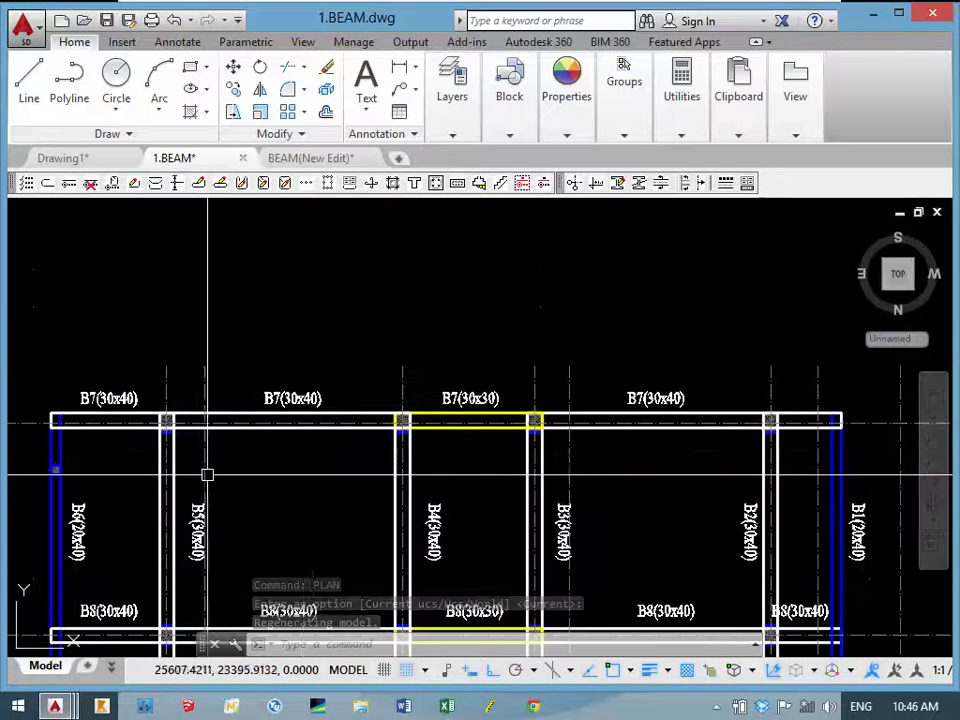
mouse_move(206, 476)
middle_down()
mouse_move(171, 381)
mouse_move(184, 345)
middle_up()
scroll(176, 368, down, 2)
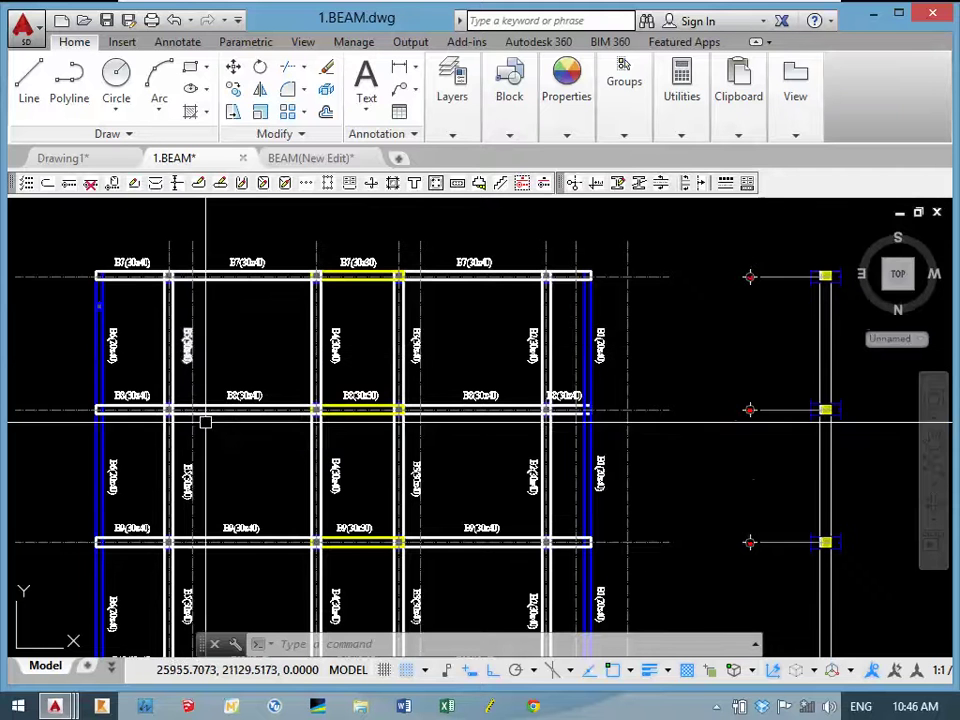
scroll(324, 300, up, 2)
middle_drag(322, 295, 350, 350)
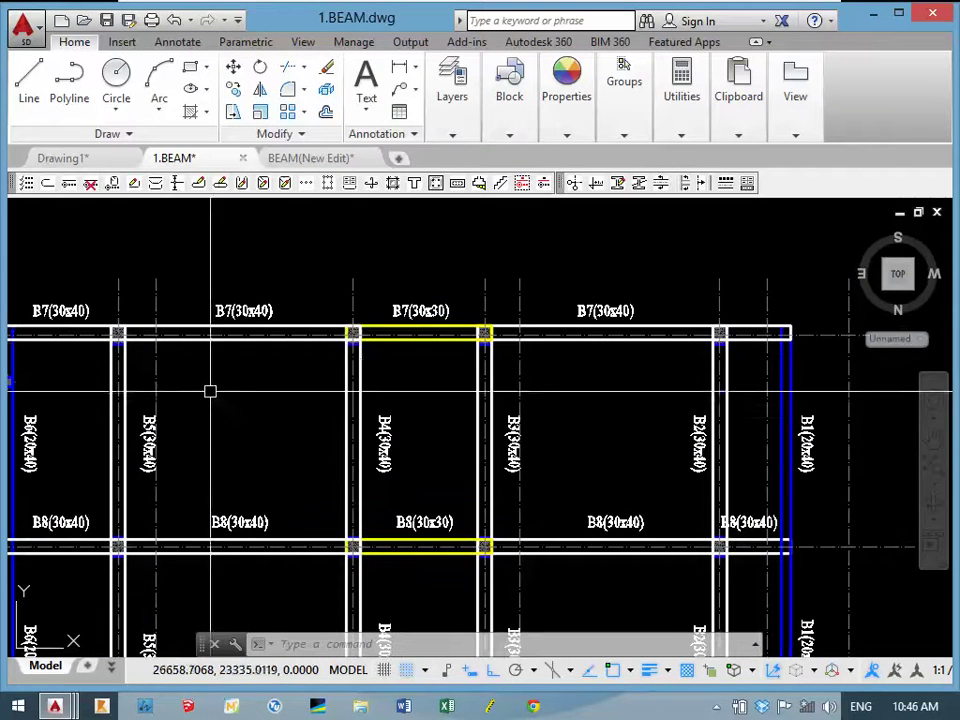
scroll(122, 305, up, 3)
middle_drag(122, 305, 195, 328)
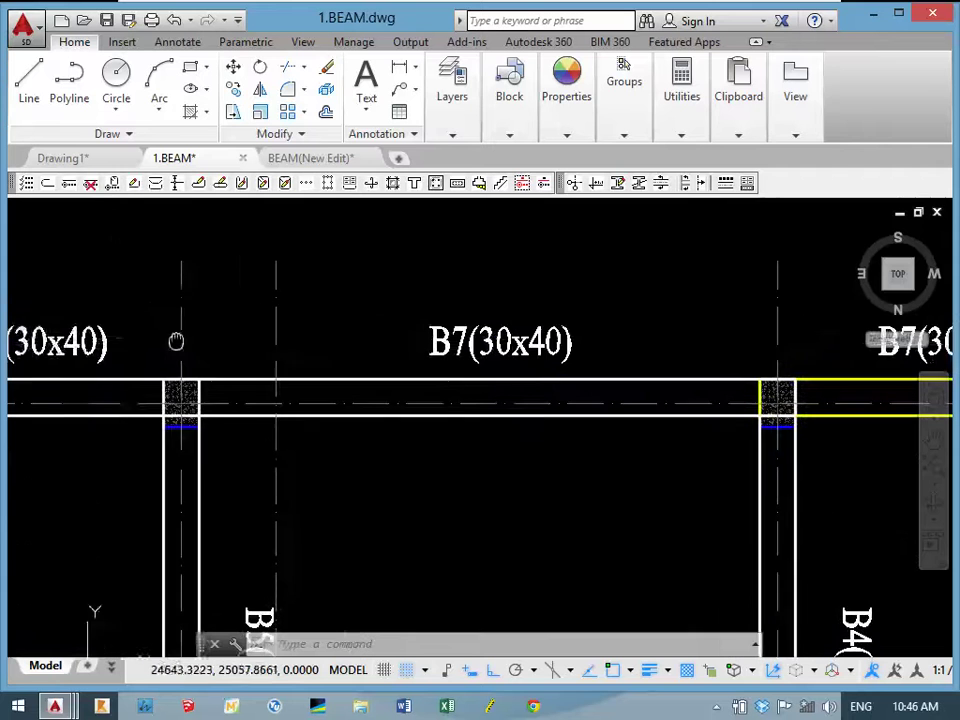
scroll(411, 368, down, 4)
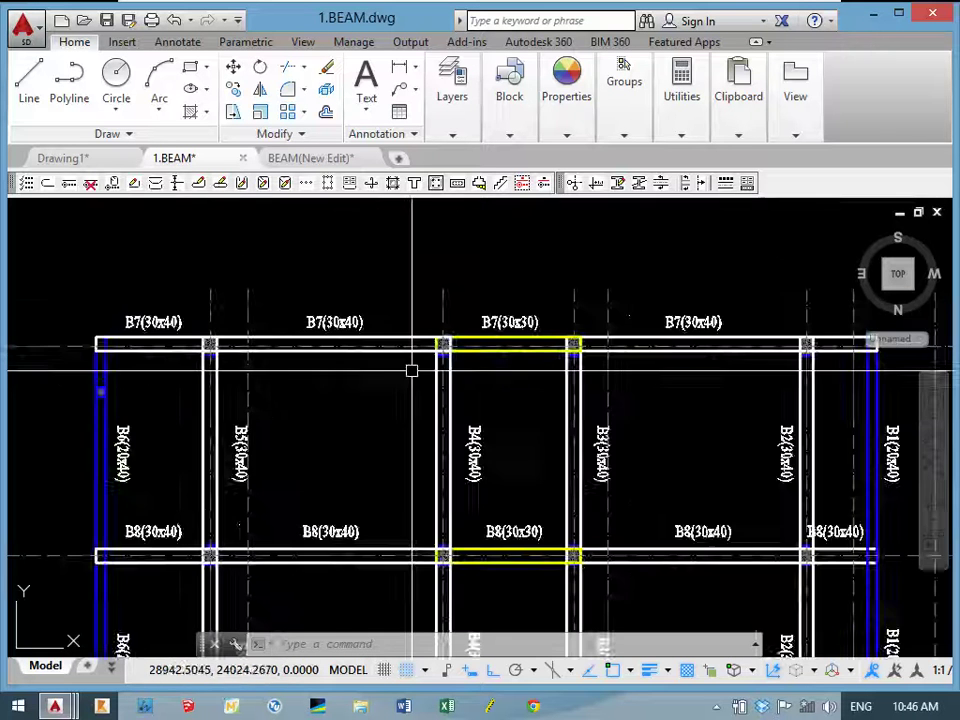
scroll(356, 349, up, 3)
scroll(591, 349, up, 3)
mouse_move(591, 349)
middle_down()
mouse_move(551, 336)
mouse_move(531, 360)
middle_up()
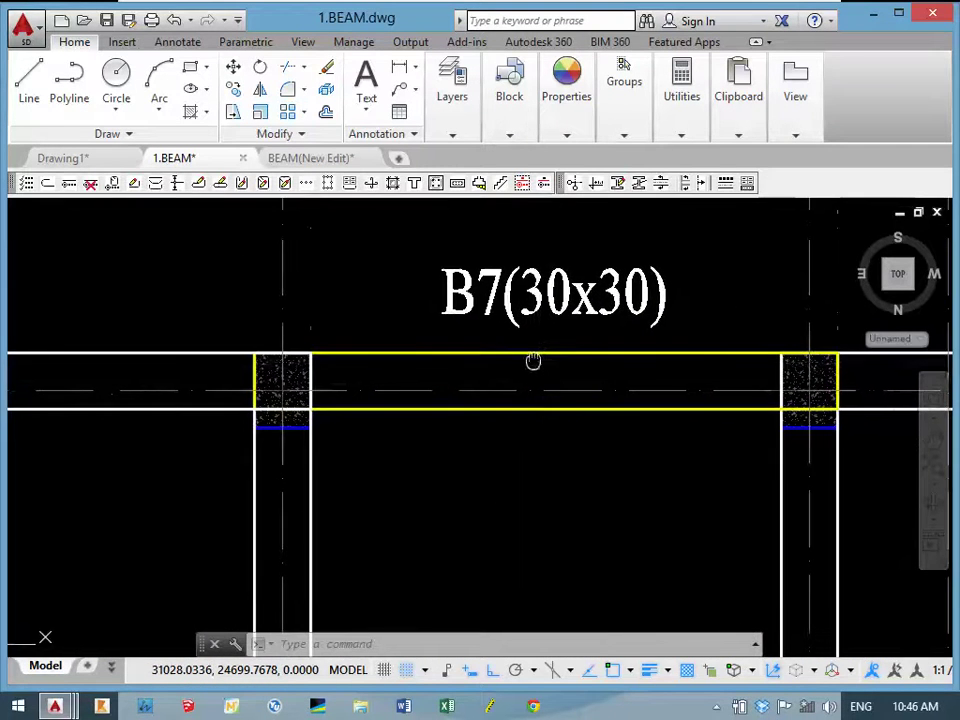
scroll(541, 376, down, 2)
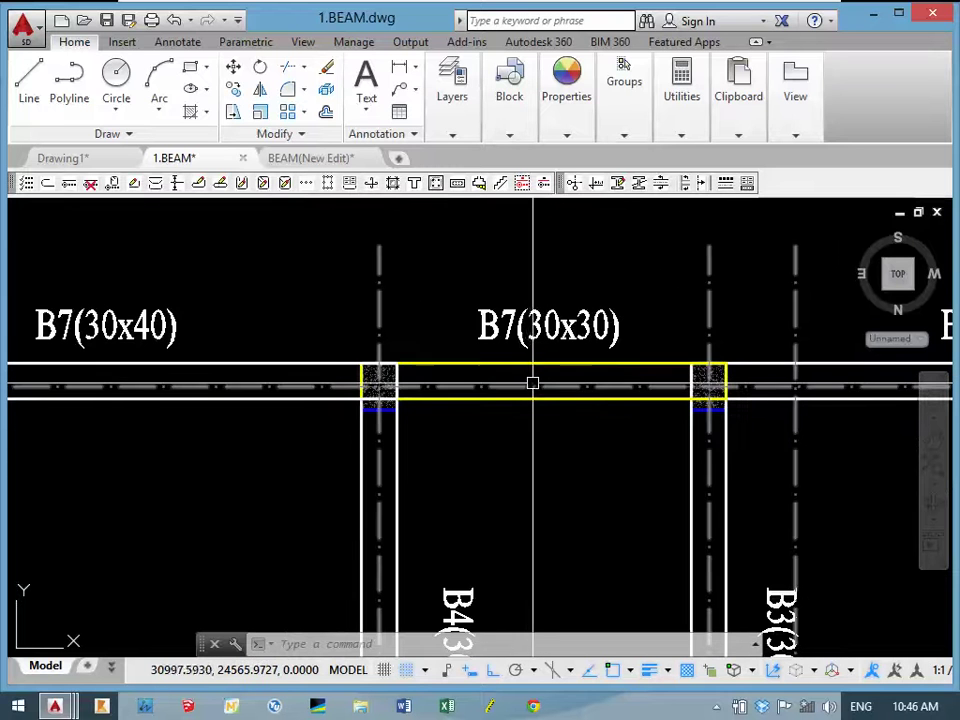
scroll(528, 371, up, 2)
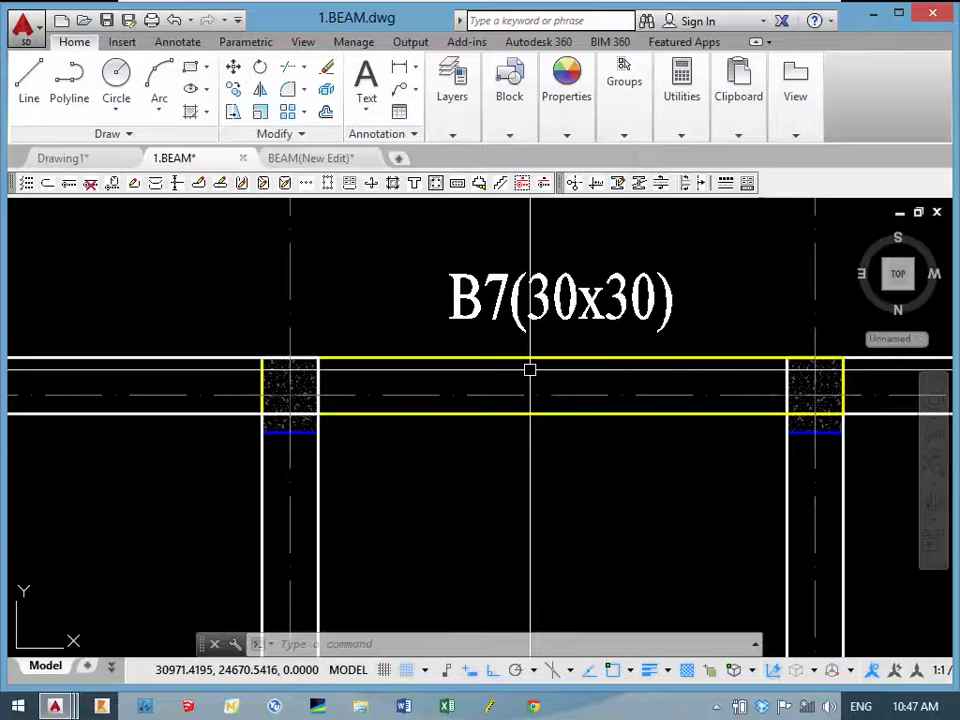
scroll(530, 370, down, 2)
scroll(510, 418, down, 2)
middle_drag(413, 435, 501, 388)
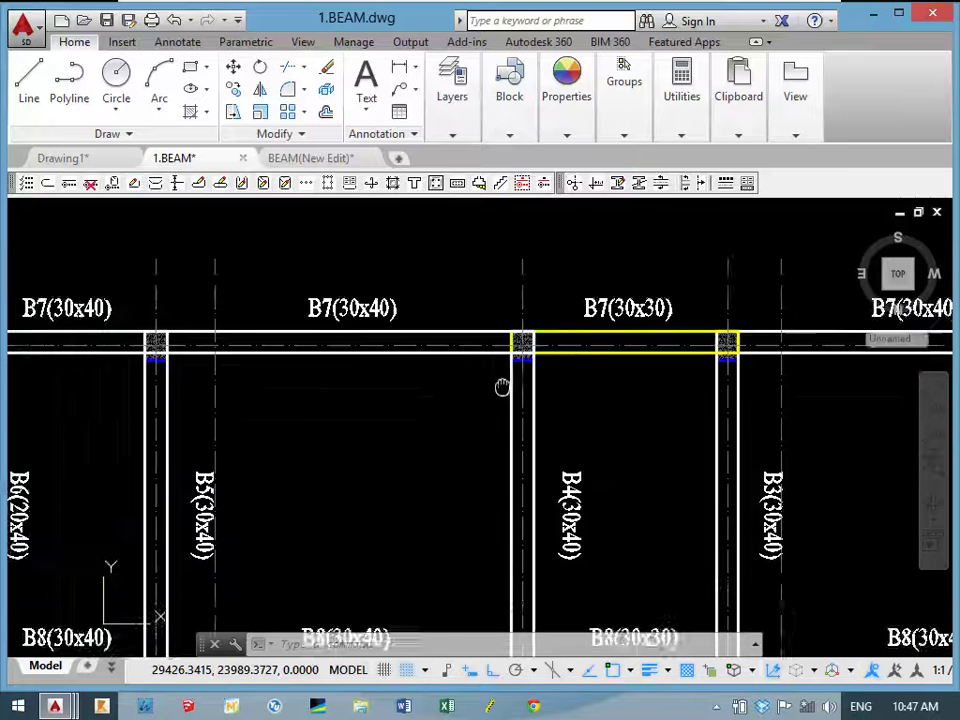
scroll(501, 388, down, 2)
middle_drag(331, 452, 343, 480)
scroll(165, 405, up, 2)
scroll(294, 439, up, 2)
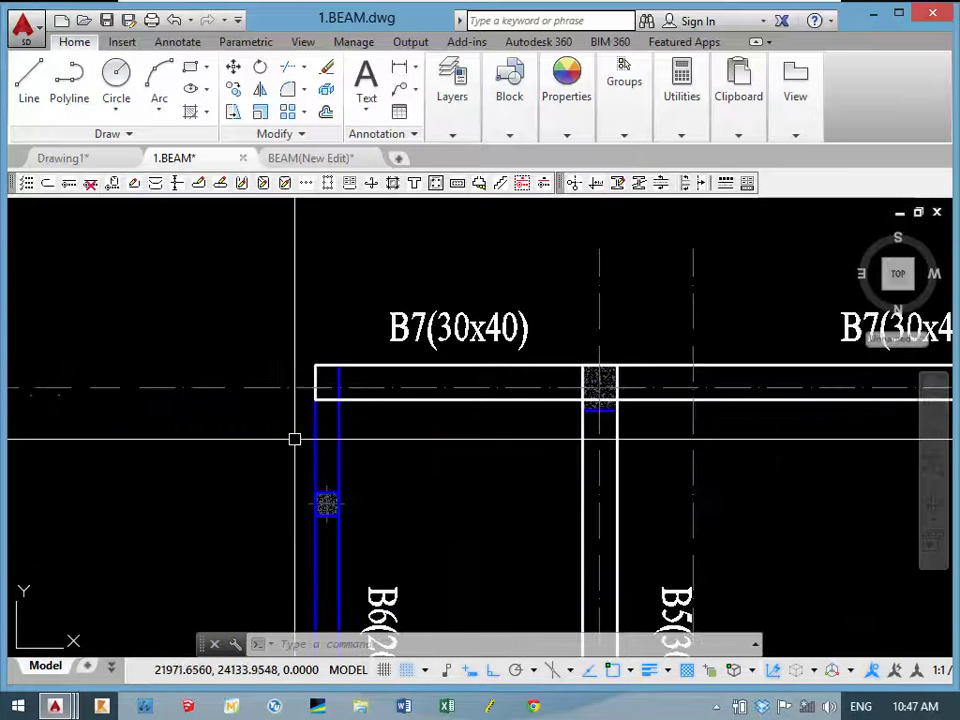
scroll(300, 454, up, 2)
scroll(418, 306, up, 2)
scroll(418, 306, down, 3)
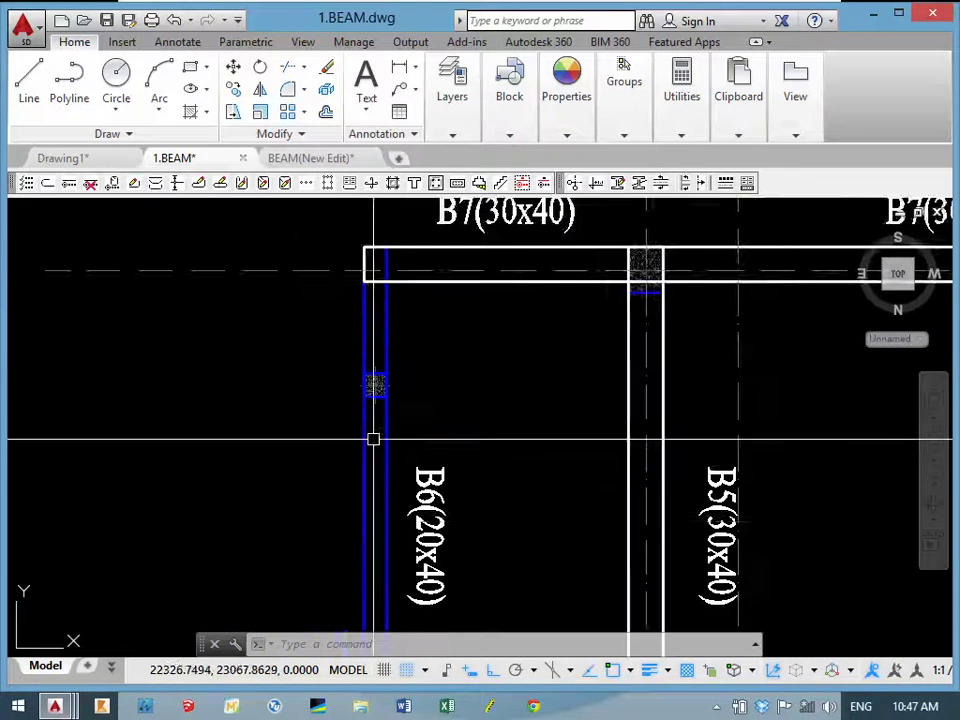
scroll(344, 445, down, 1)
scroll(375, 490, down, 3)
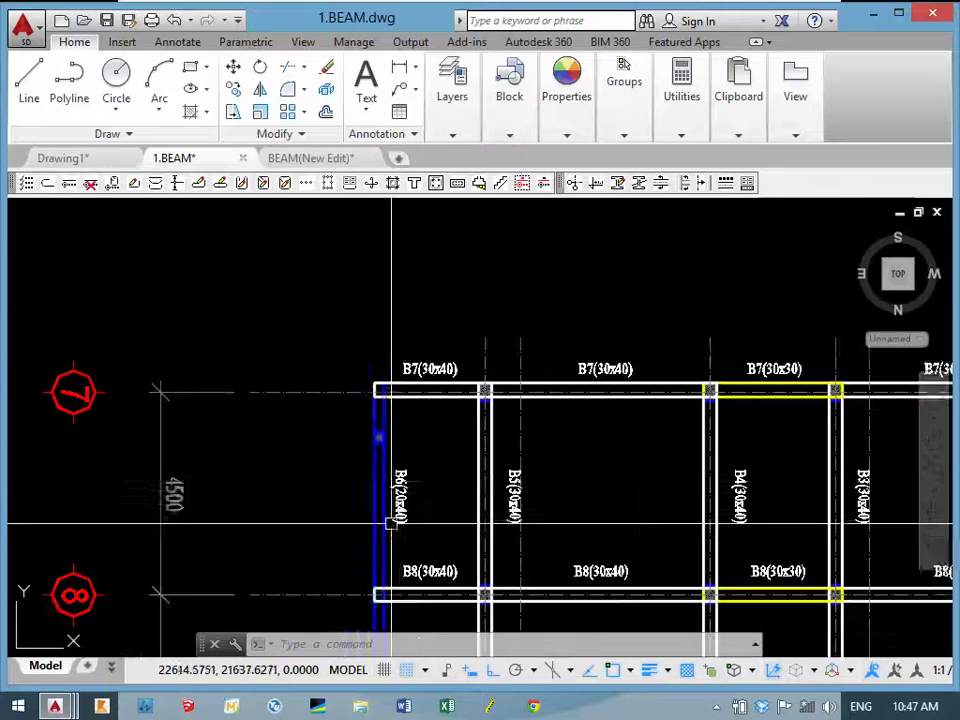
scroll(368, 497, down, 2)
scroll(390, 480, down, 2)
scroll(611, 440, up, 2)
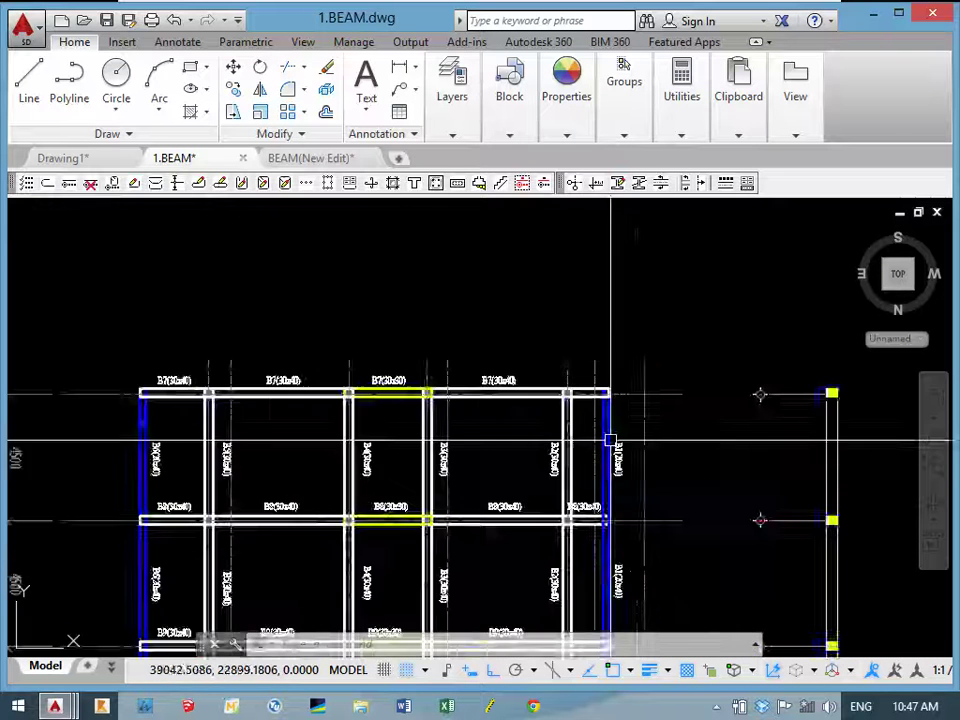
scroll(574, 372, up, 3)
scroll(574, 372, up, 2)
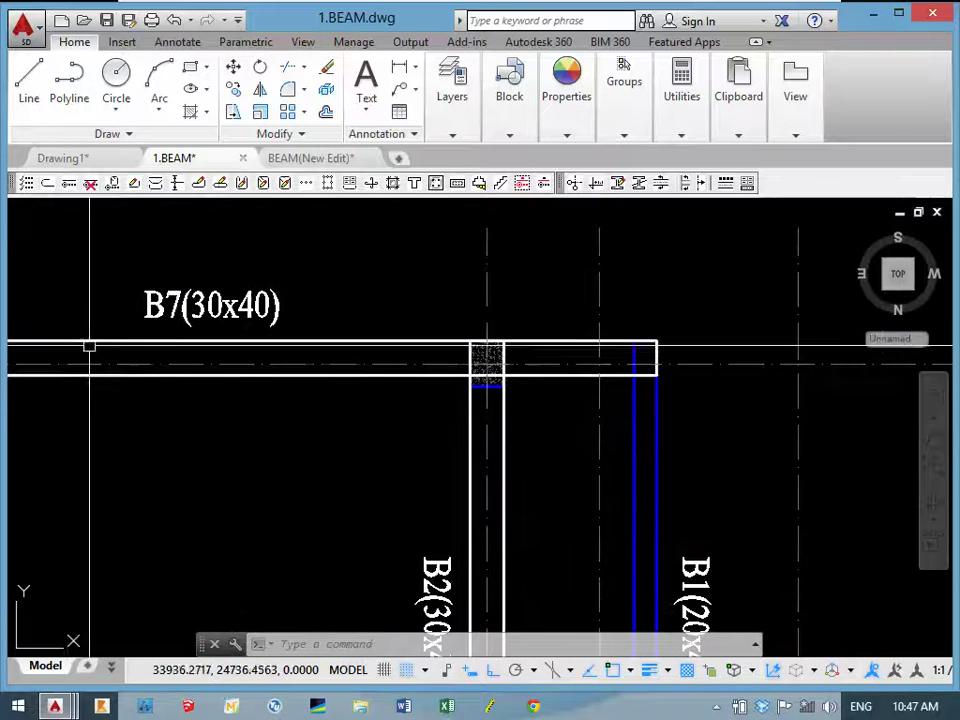
mouse_move(205, 426)
middle_down()
mouse_move(244, 421)
mouse_move(289, 364)
middle_up()
scroll(755, 490, up, 2)
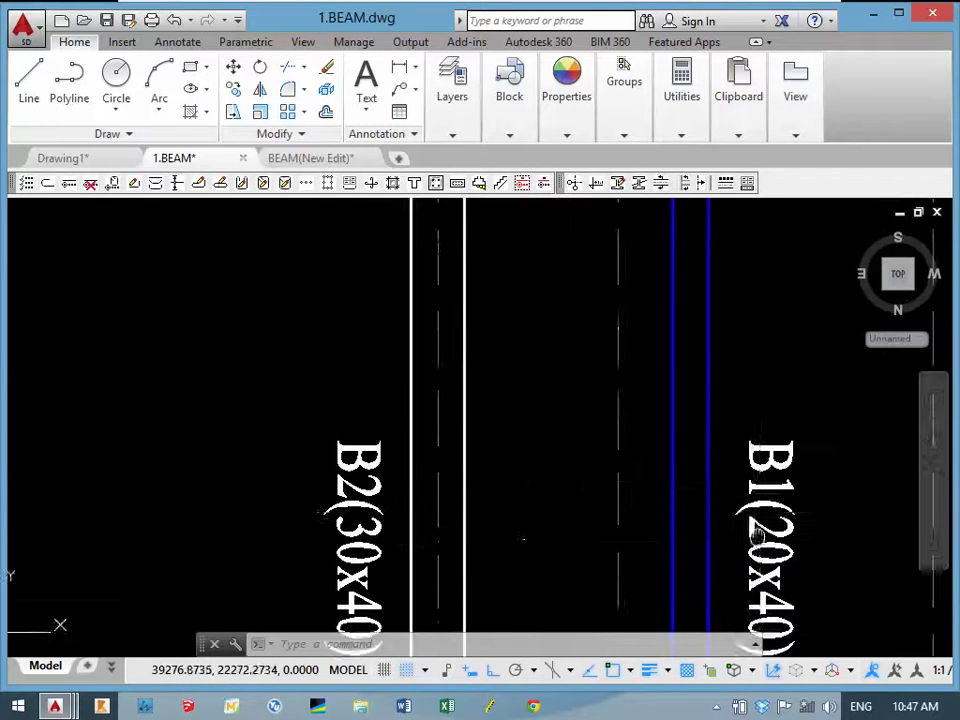
middle_drag(750, 493, 740, 476)
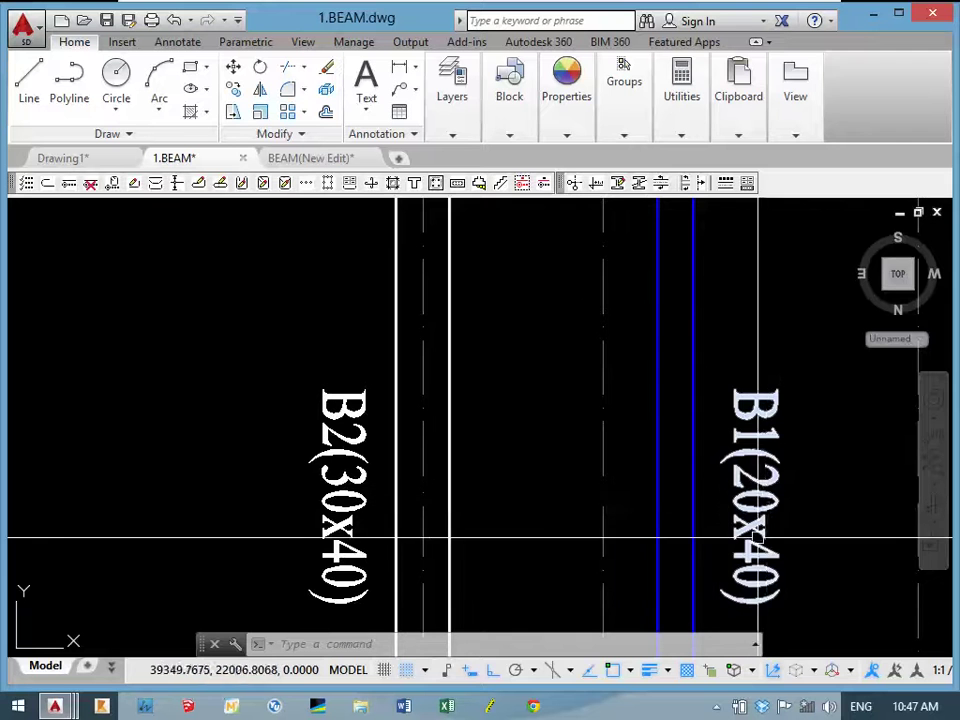
scroll(750, 560, down, 5)
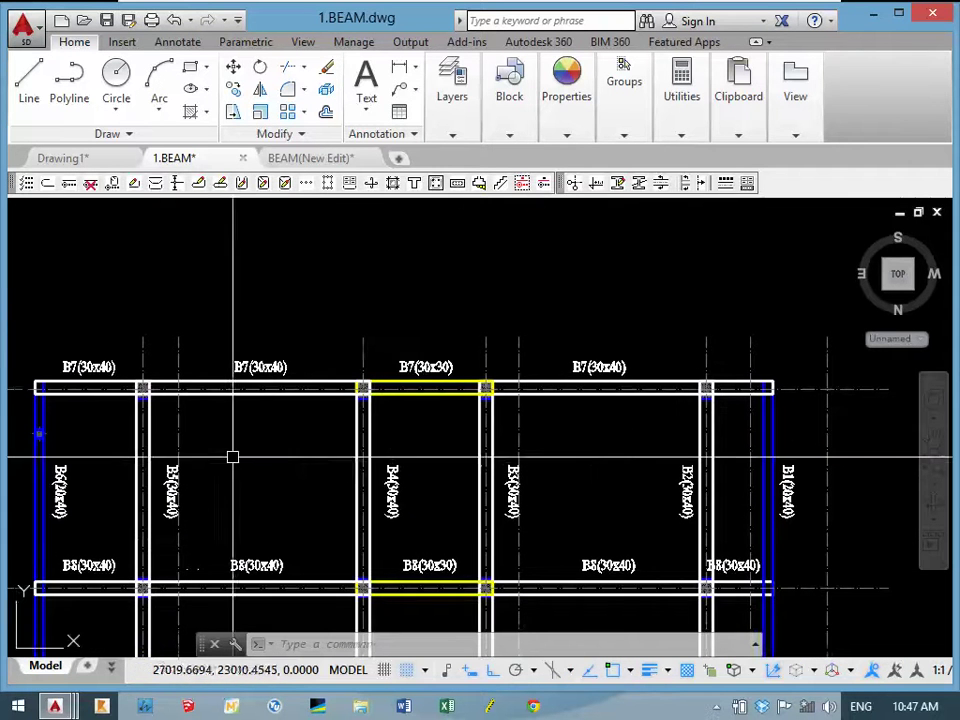
middle_drag(231, 454, 234, 467)
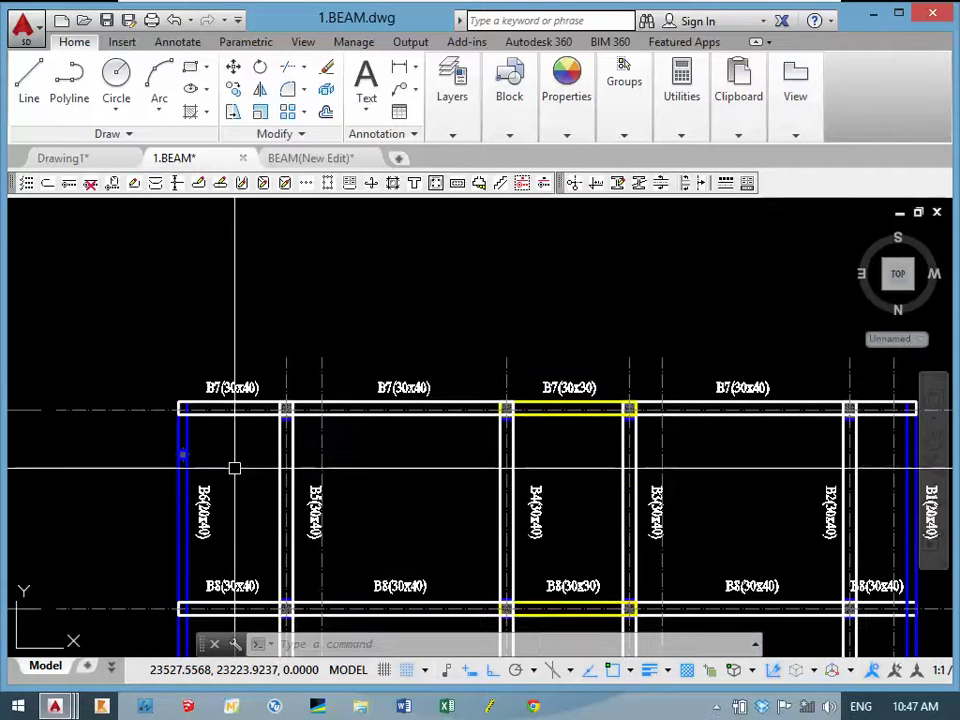
Make blue the current drawing colour.
click(566, 100)
click(678, 157)
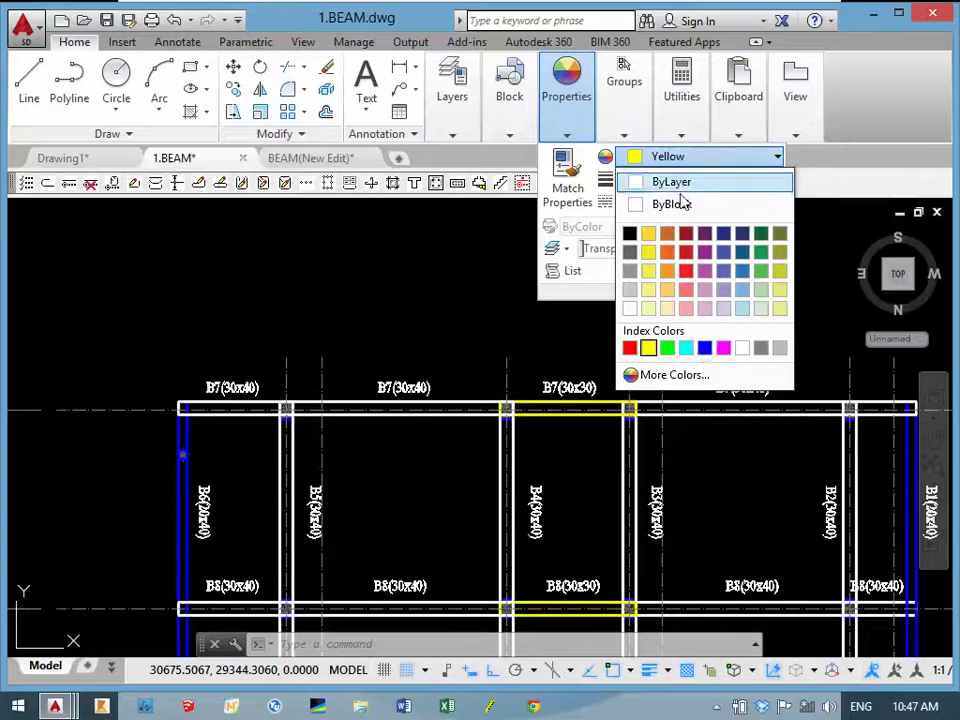
click(704, 348)
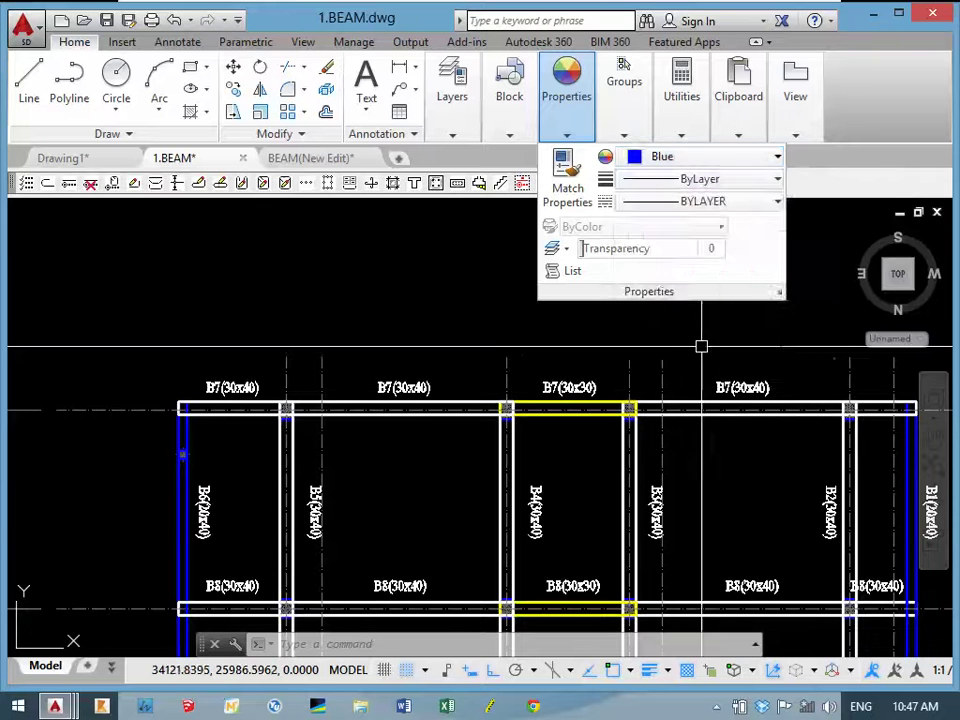
Place vertical construction lines (XL, Ver) through the beam edges at the columns.
text(xl)
key(Return)
text(v)
key(Return)
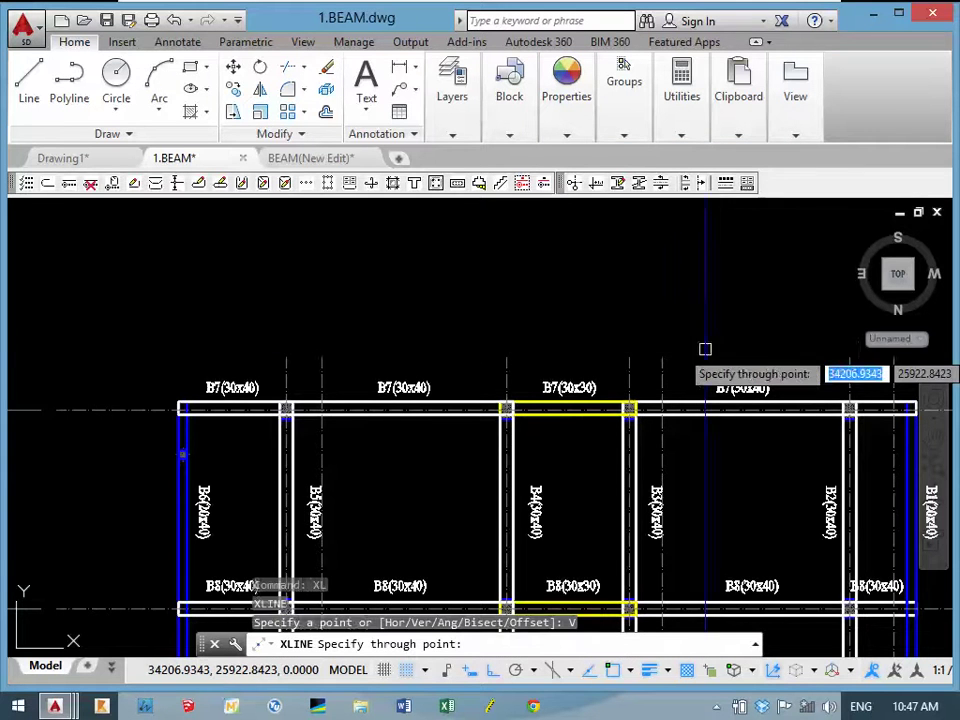
scroll(122, 407, up, 3)
scroll(86, 446, up, 2)
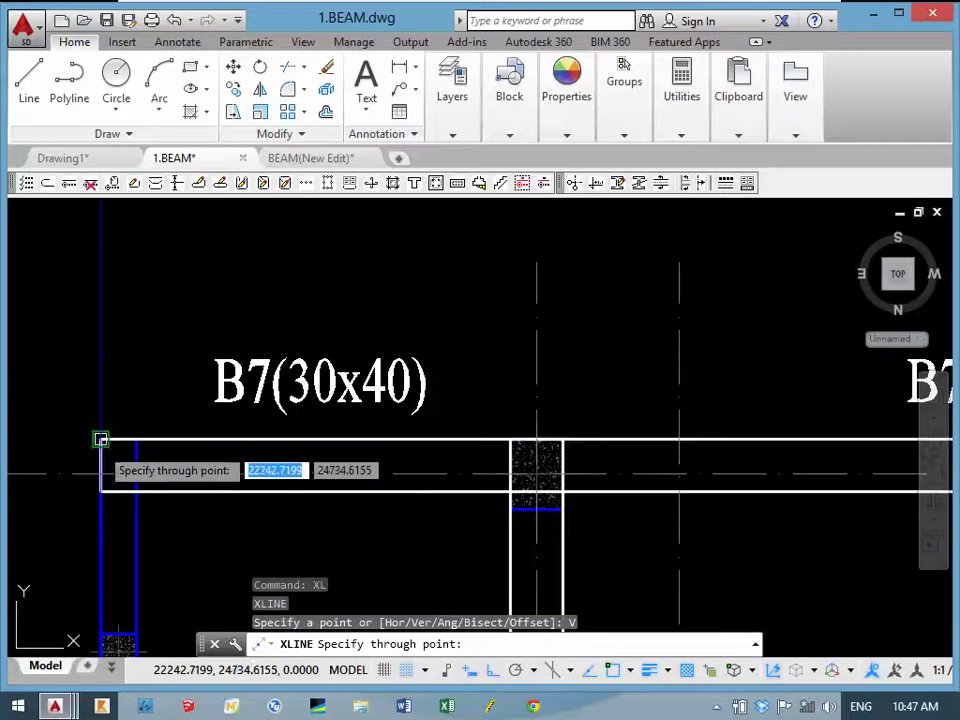
click(101, 441)
scroll(143, 441, down, 4)
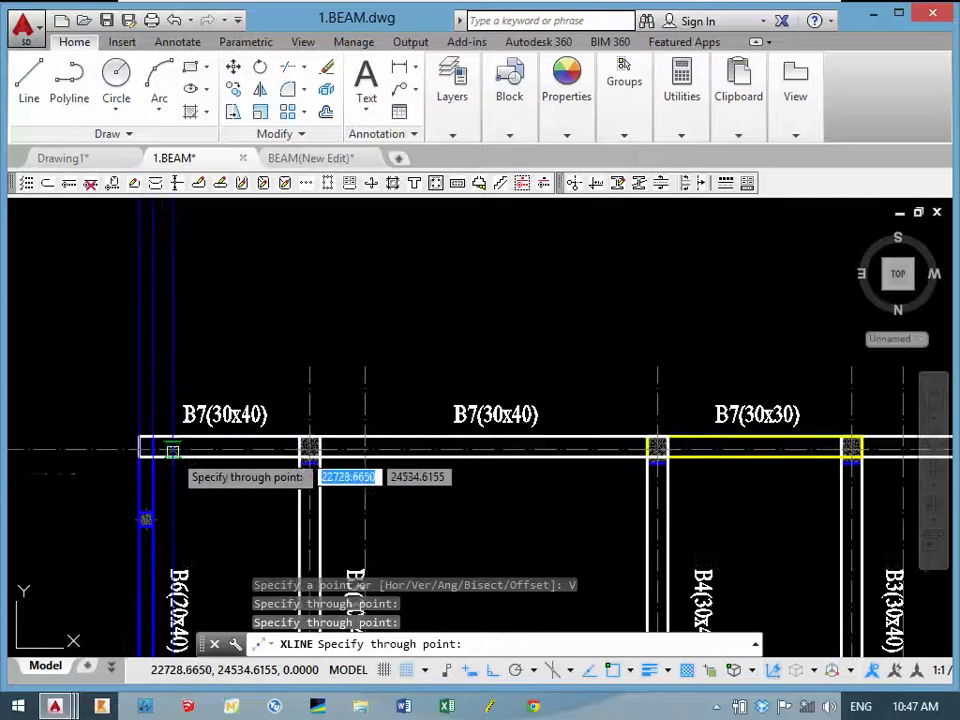
middle_drag(141, 445, 146, 401)
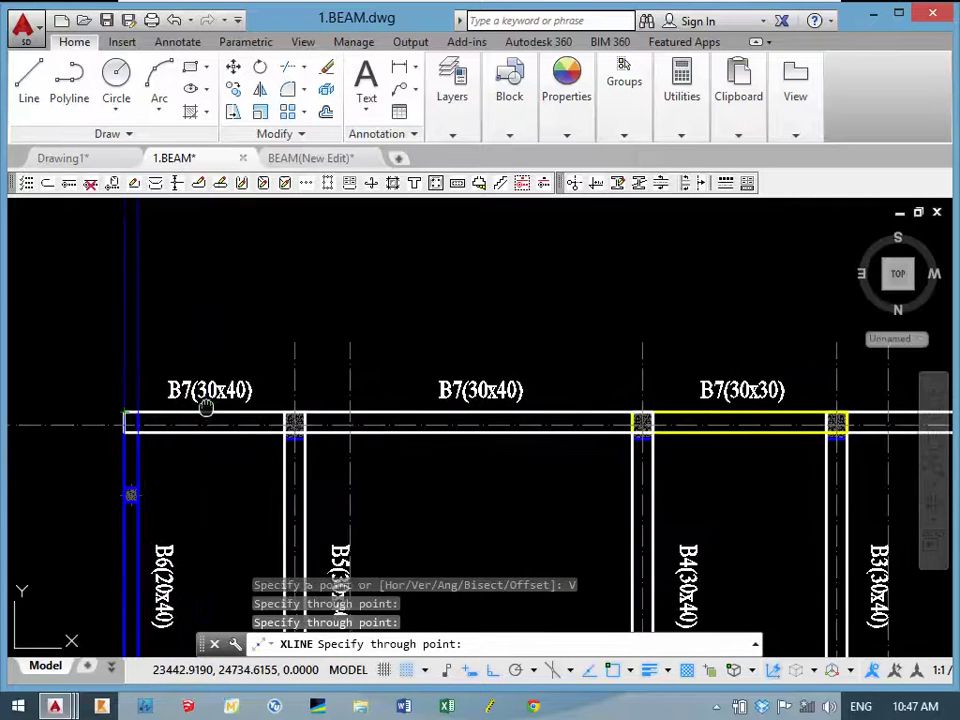
middle_drag(208, 405, 219, 337)
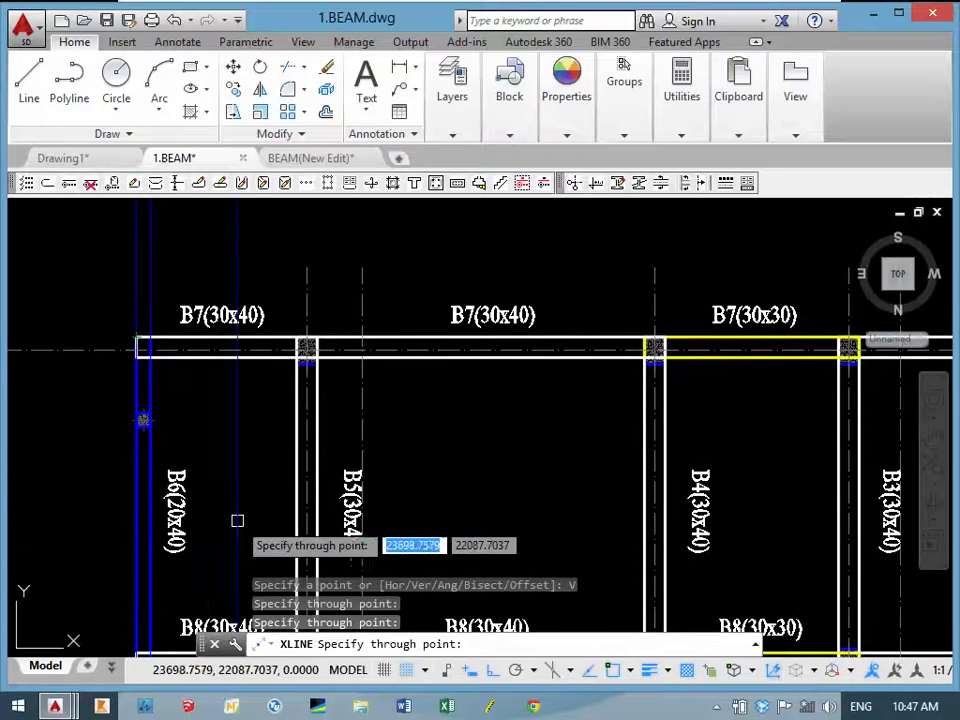
scroll(237, 520, up, 4)
scroll(285, 428, down, 2)
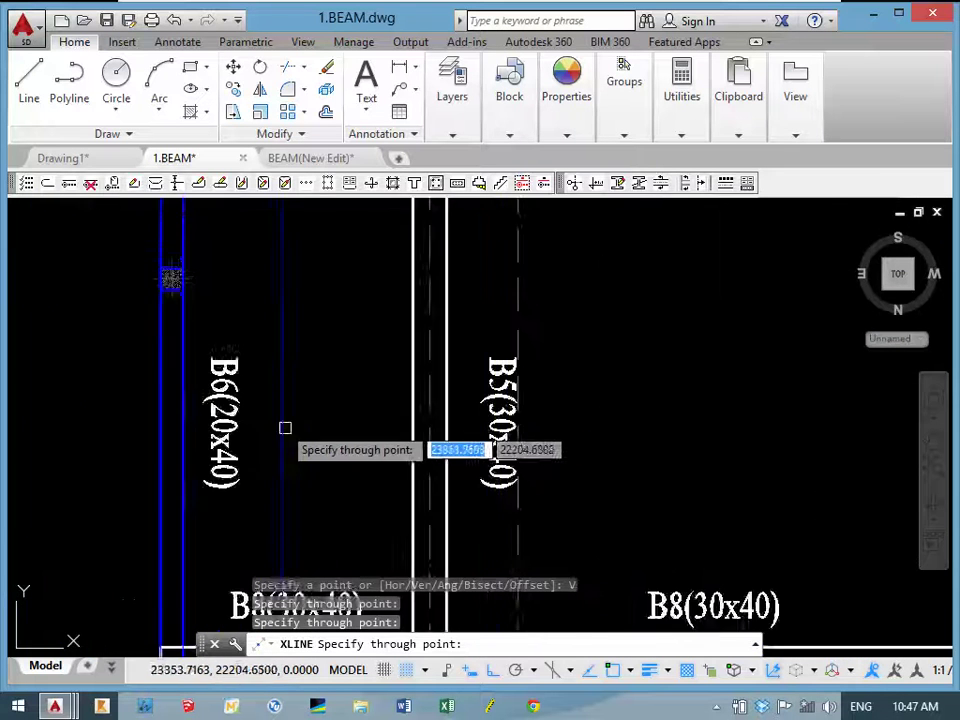
scroll(718, 443, down, 4)
middle_drag(718, 443, 336, 452)
scroll(499, 321, up, 2)
scroll(287, 381, up, 3)
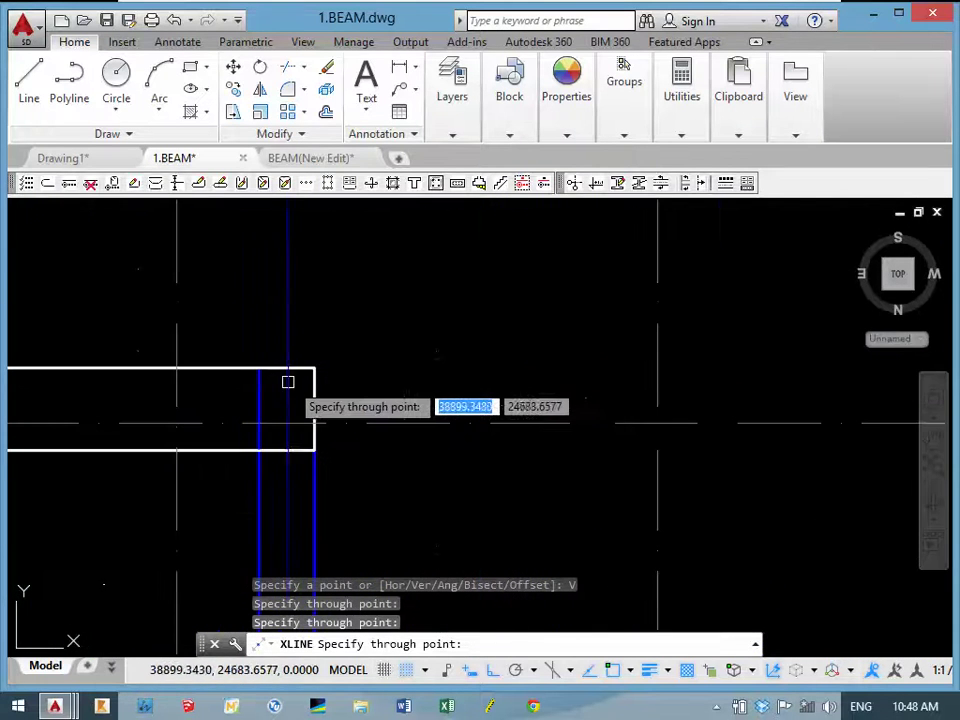
scroll(302, 405, down, 4)
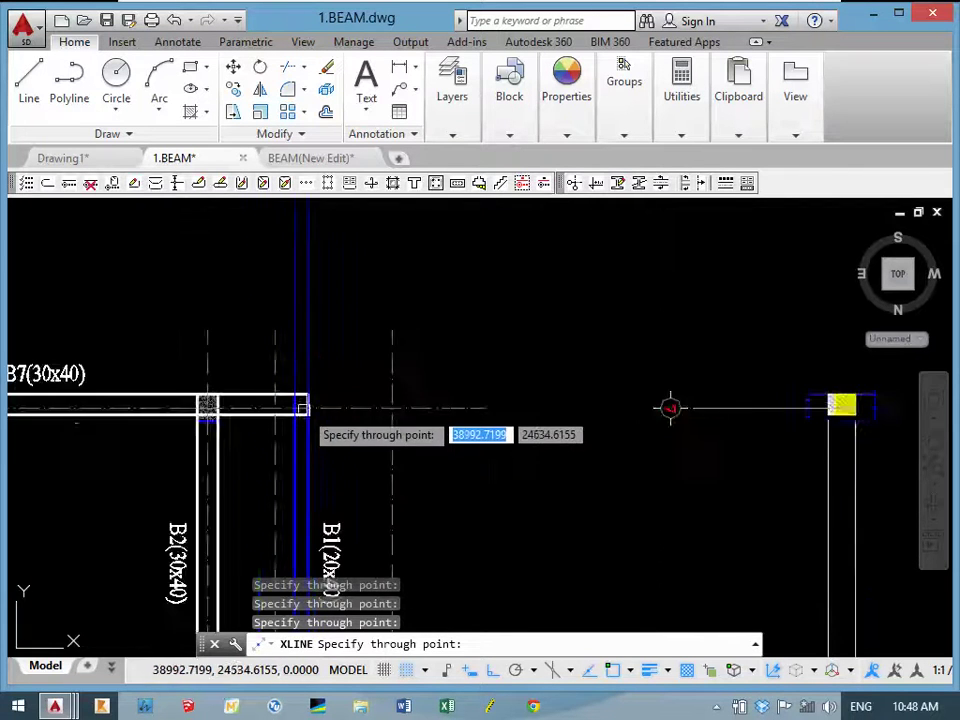
scroll(480, 391, down, 2)
scroll(491, 390, down, 2)
key(Escape)
Pan over beams B7 to B3 to inspect the hatched column support.
scroll(84, 395, up, 2)
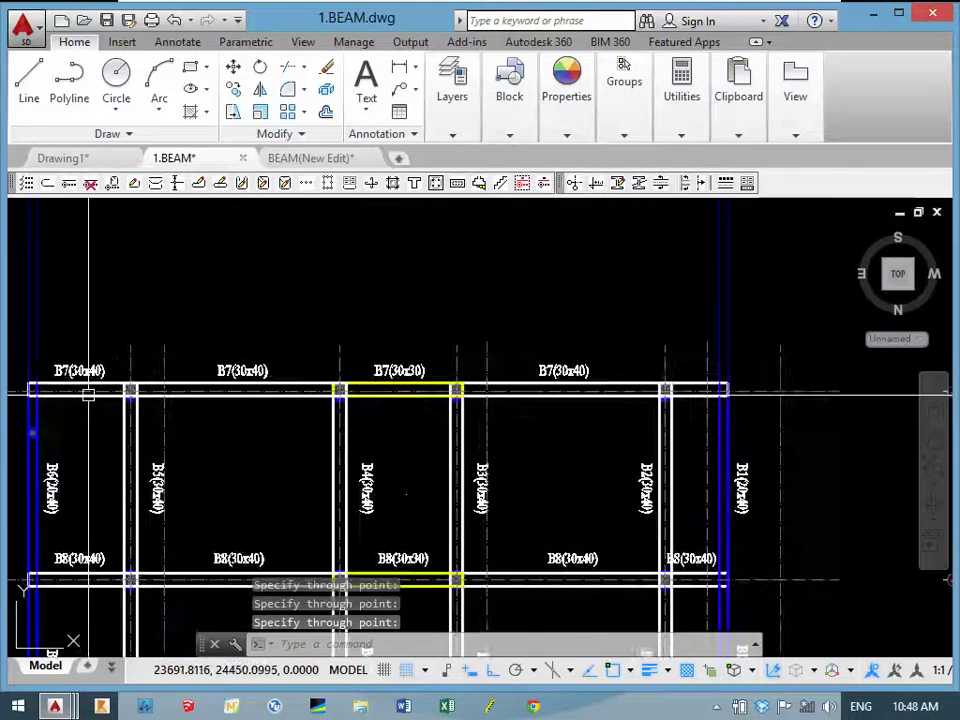
scroll(139, 398, up, 3)
scroll(141, 420, up, 2)
scroll(141, 420, up, 2)
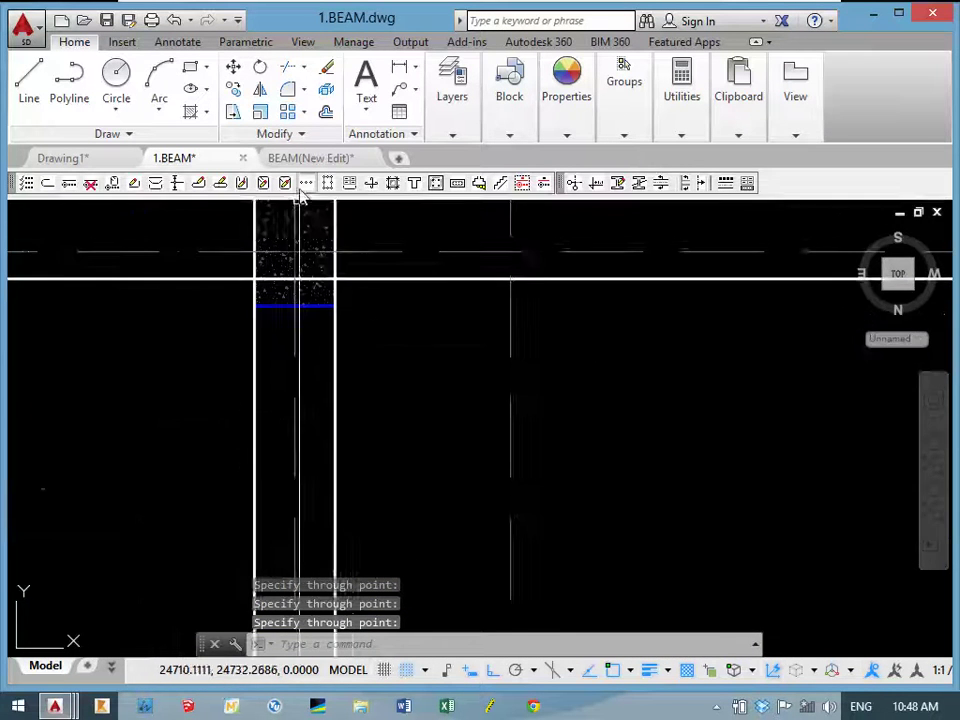
scroll(276, 354, down, 5)
middle_drag(394, 424, 252, 368)
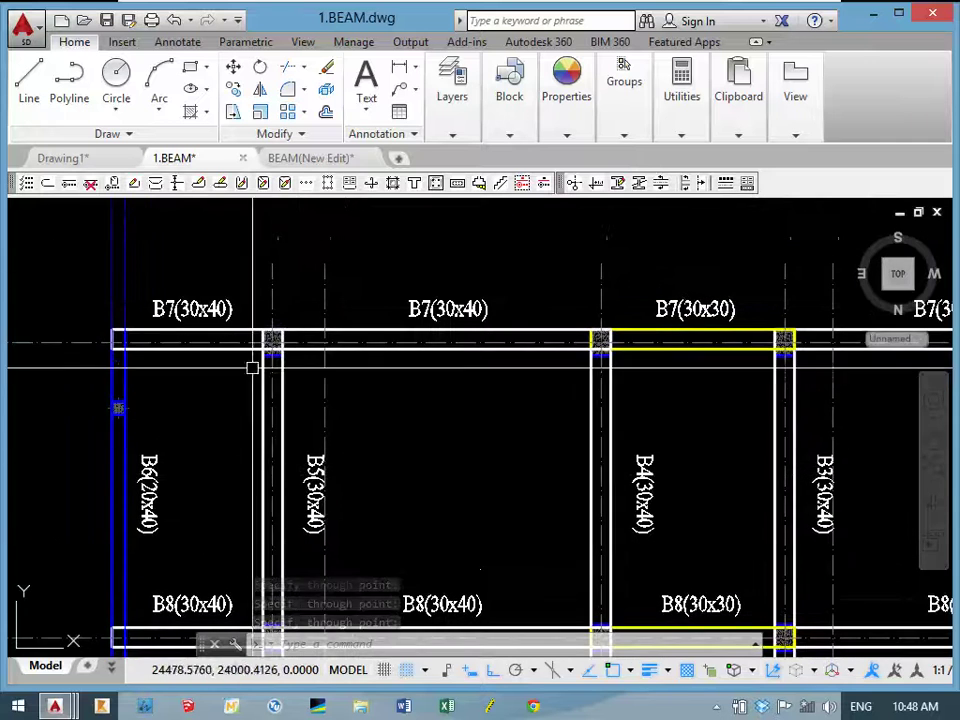
scroll(266, 340, up, 5)
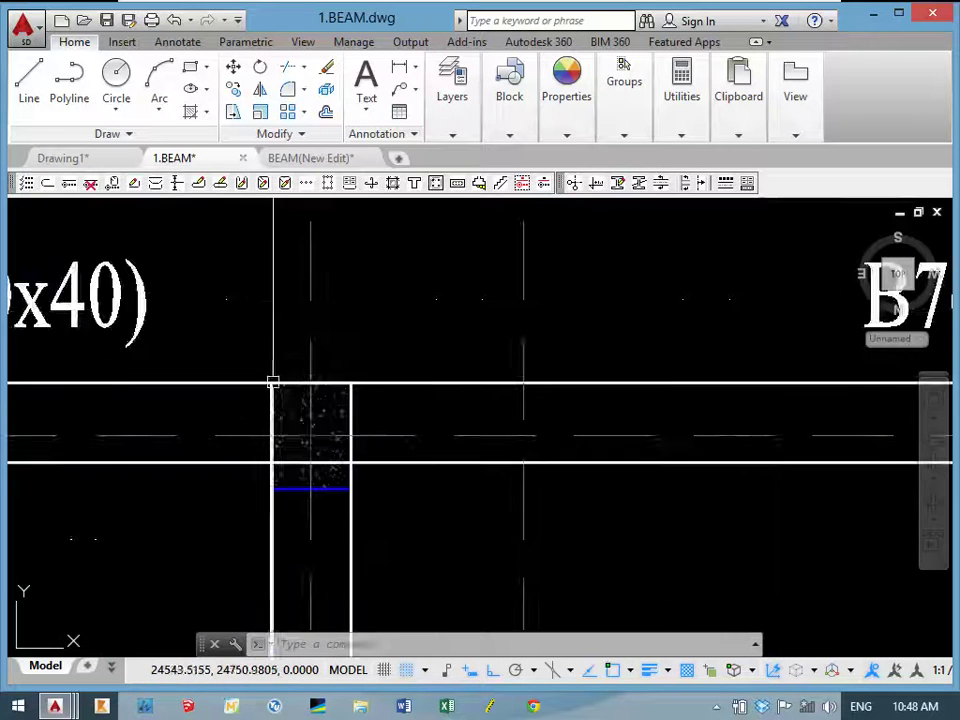
scroll(273, 381, up, 2)
mouse_move(281, 428)
middle_down()
mouse_move(272, 366)
mouse_move(292, 345)
mouse_move(280, 282)
middle_up()
scroll(272, 366, down, 6)
scroll(296, 368, down, 2)
middle_drag(296, 368, 296, 455)
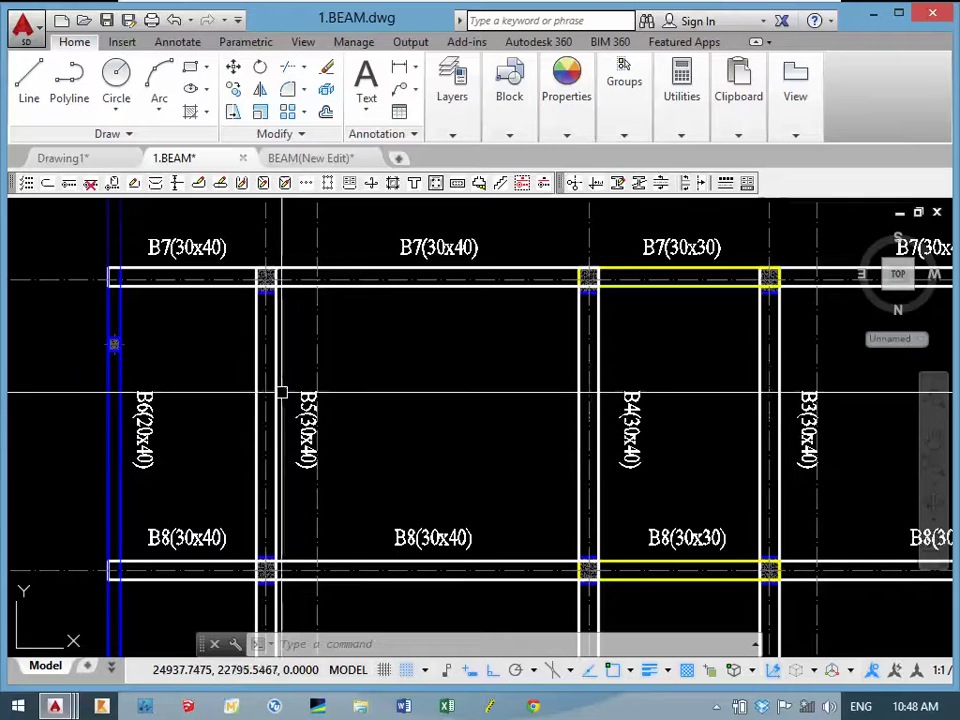
scroll(296, 345, up, 3)
scroll(317, 324, up, 2)
scroll(312, 328, up, 1)
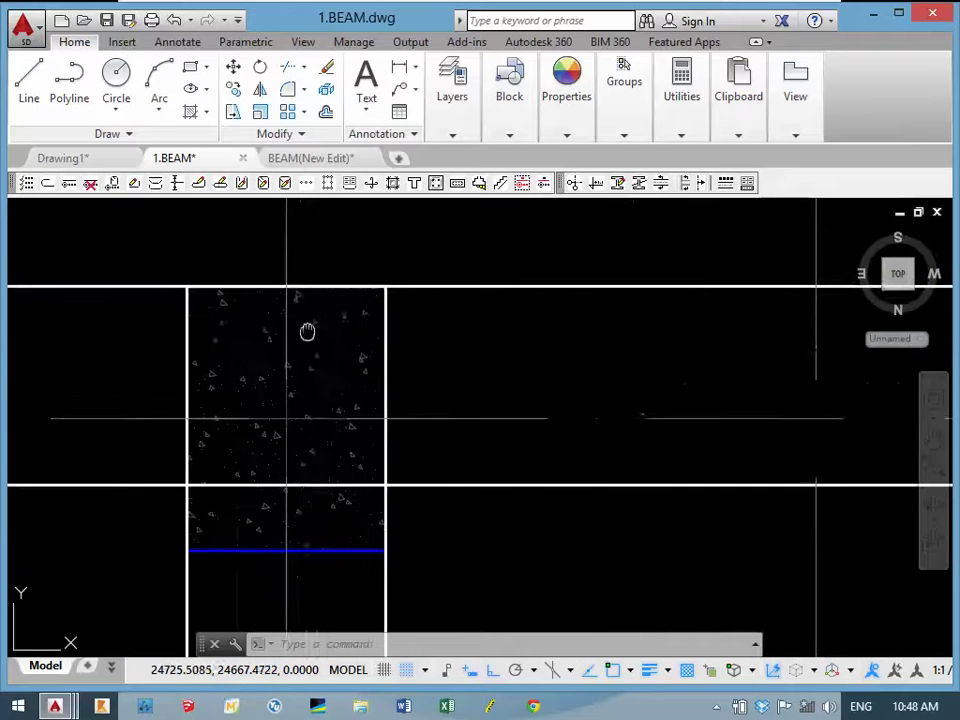
middle_drag(307, 331, 307, 335)
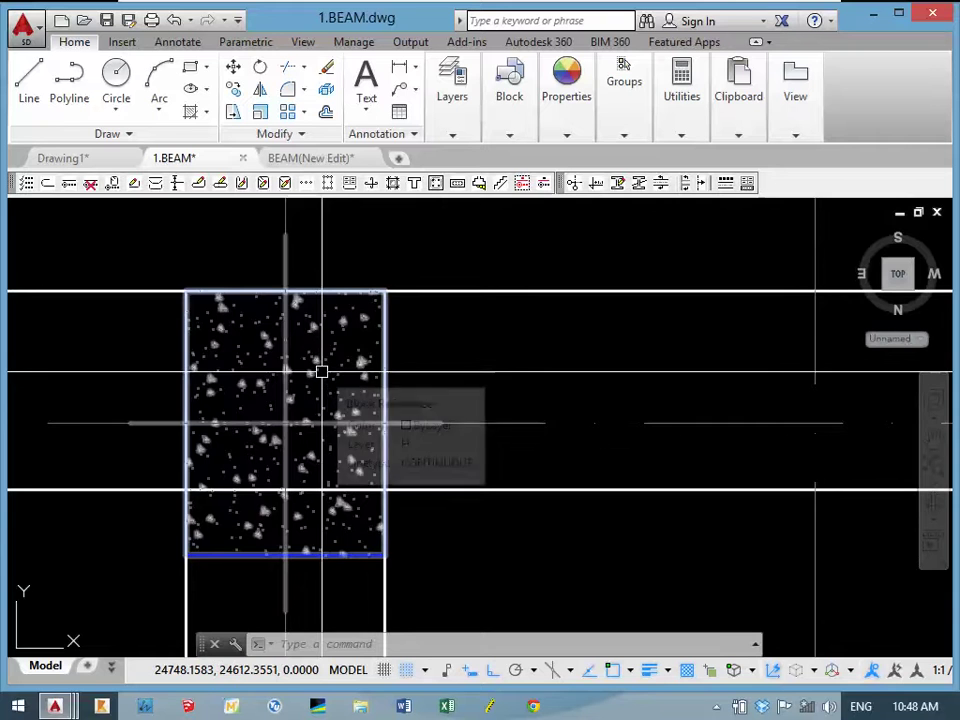
middle_drag(317, 379, 261, 373)
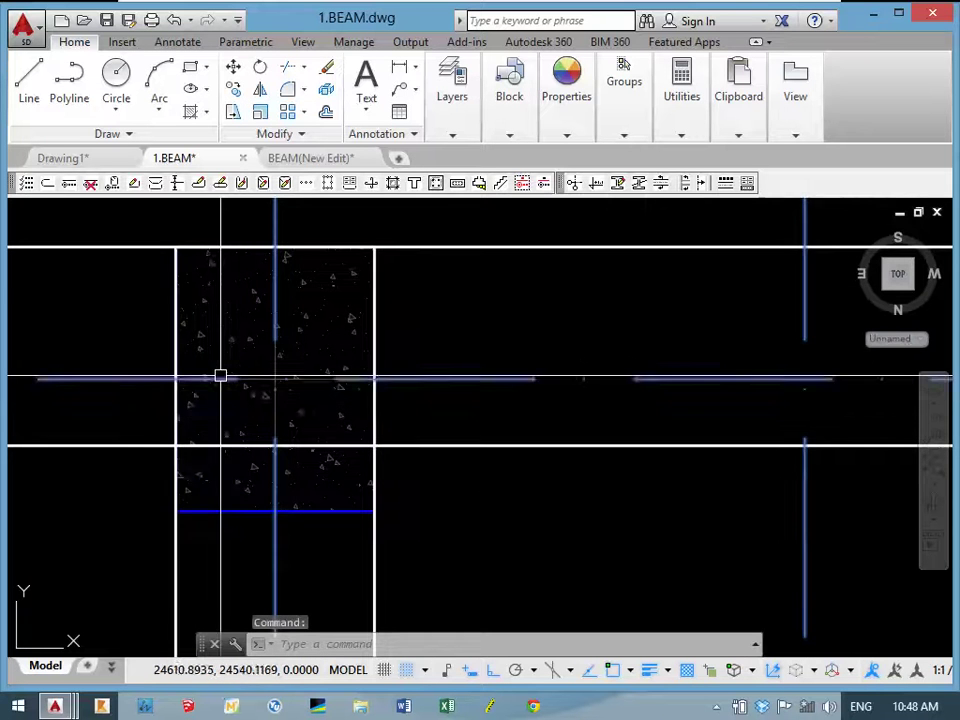
scroll(228, 405, down, 4)
scroll(240, 408, up, 2)
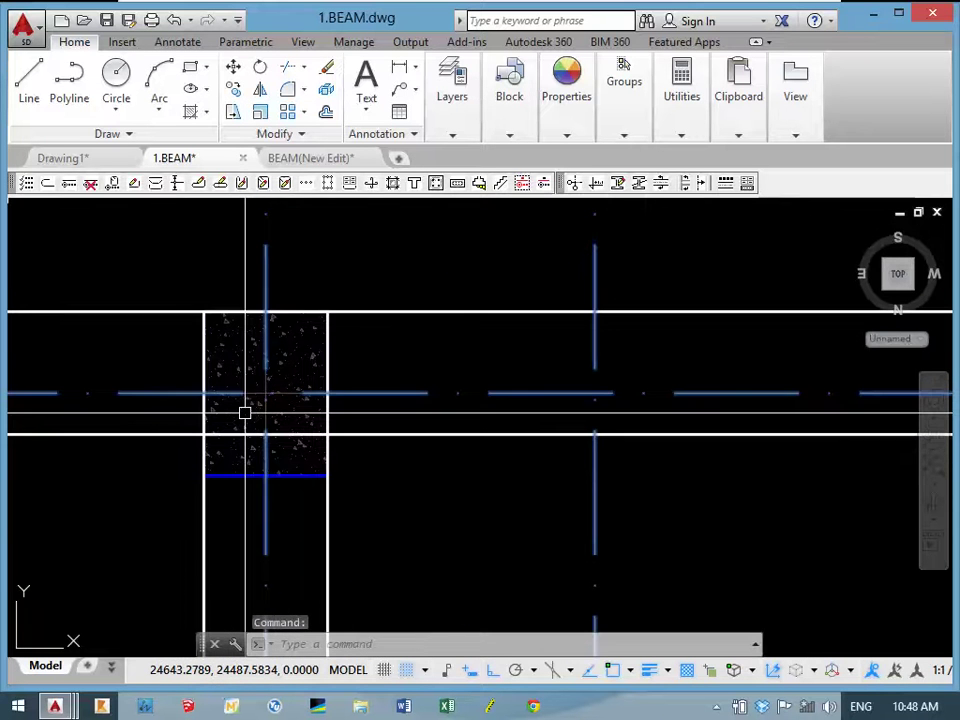
key(Escape)
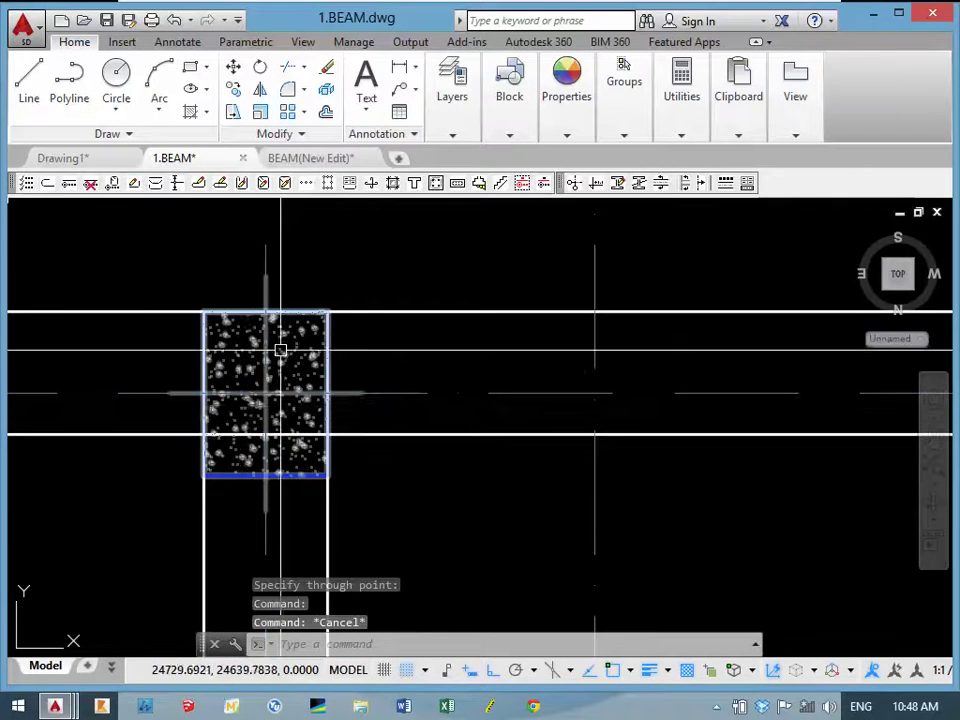
middle_drag(281, 350, 377, 367)
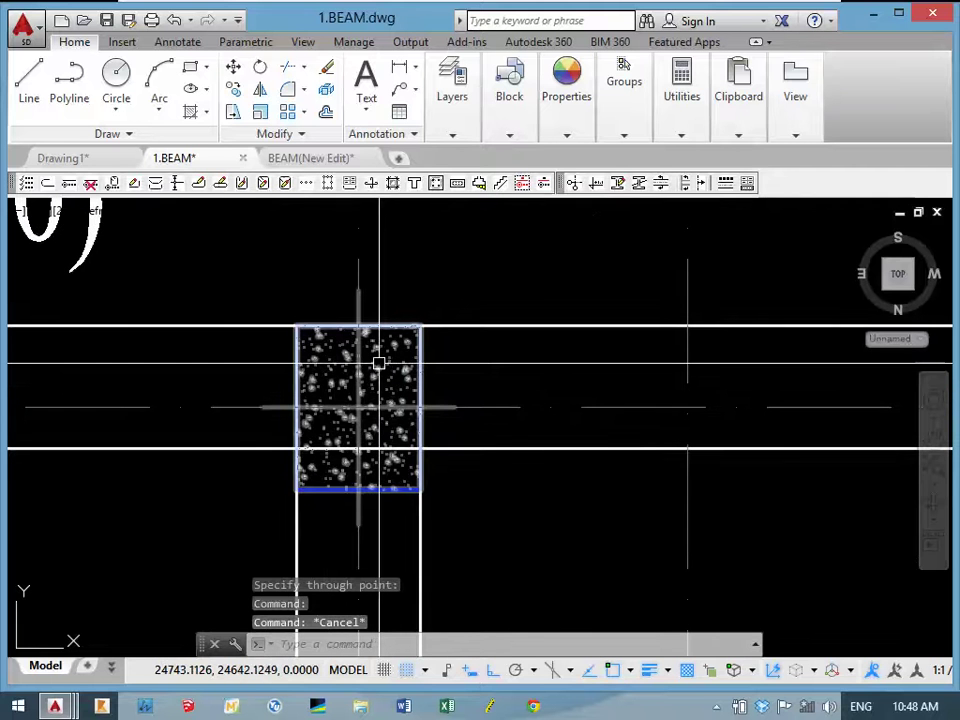
scroll(372, 366, down, 4)
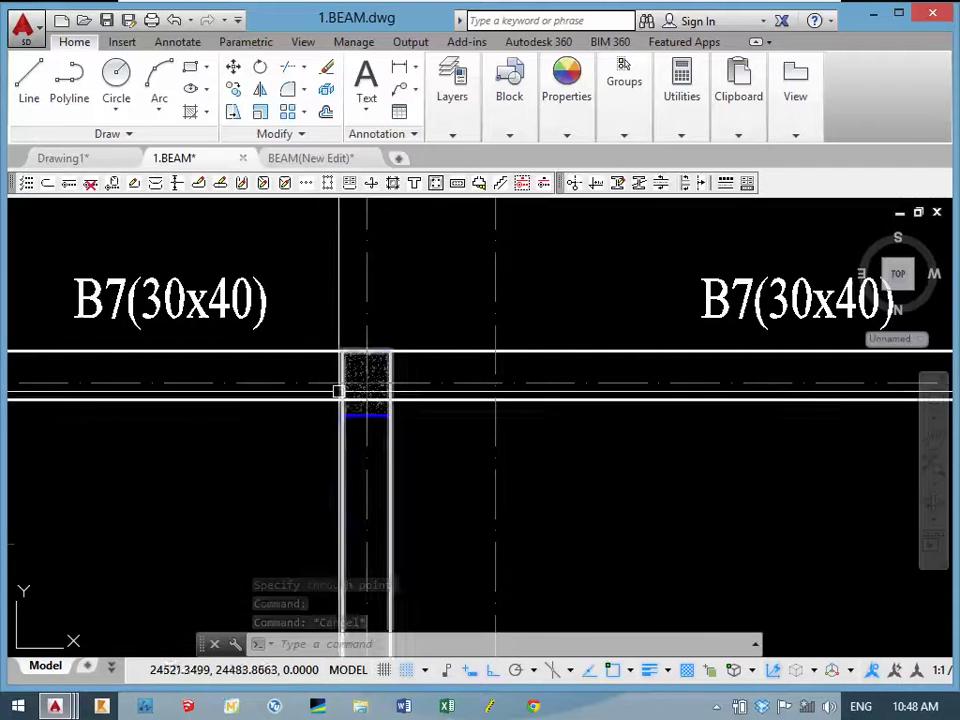
scroll(339, 391, down, 3)
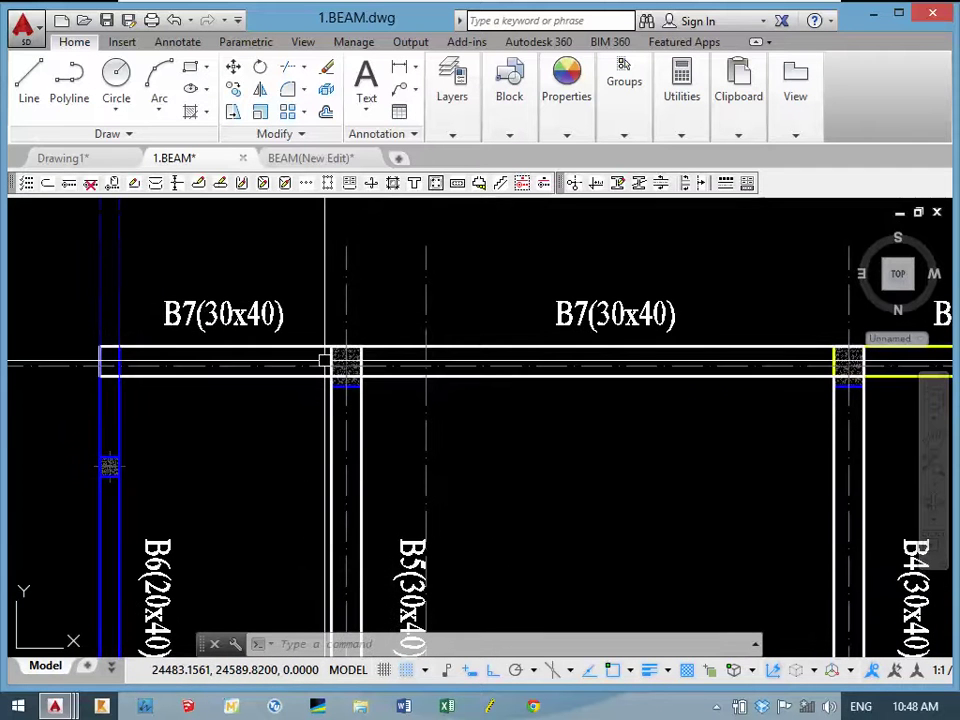
scroll(336, 366, up, 2)
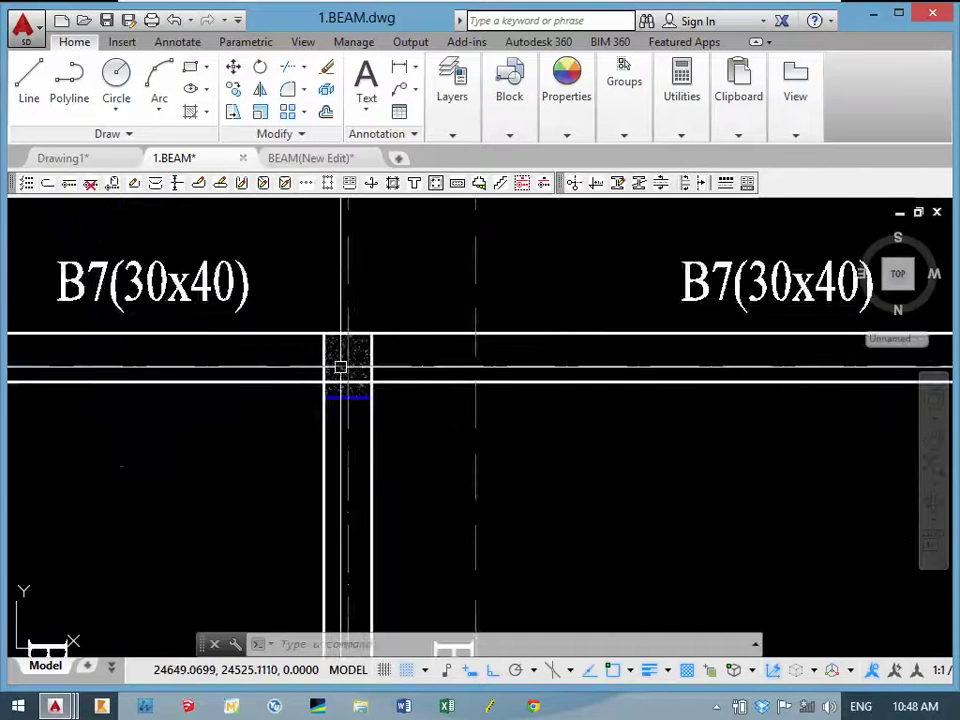
scroll(336, 368, up, 2)
scroll(340, 390, up, 4)
scroll(345, 409, up, 2)
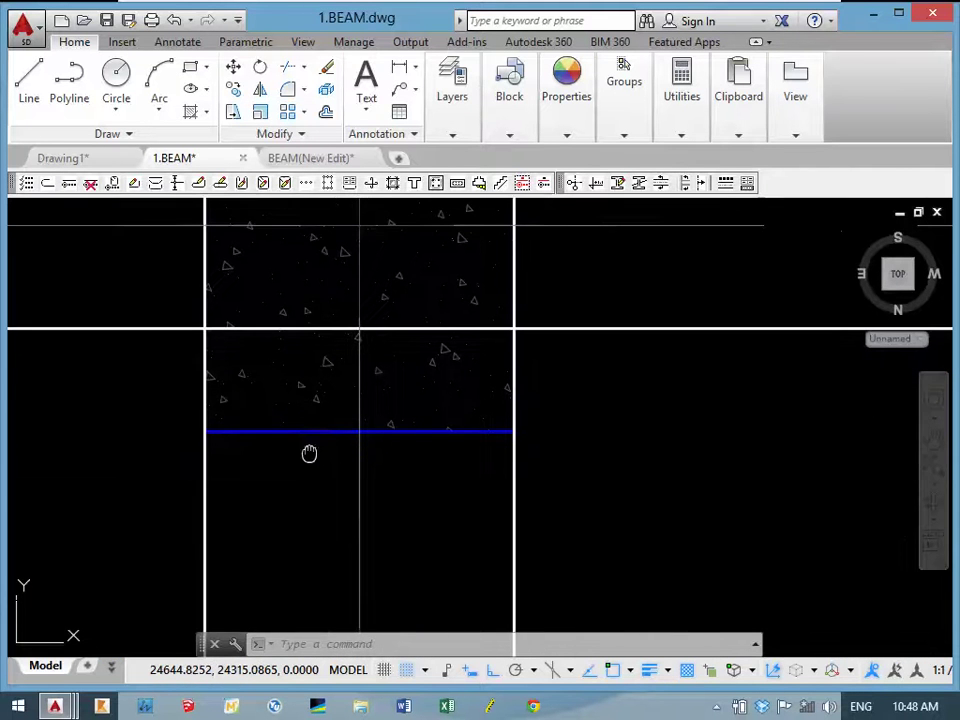
scroll(204, 493, down, 2)
middle_drag(204, 497, 229, 445)
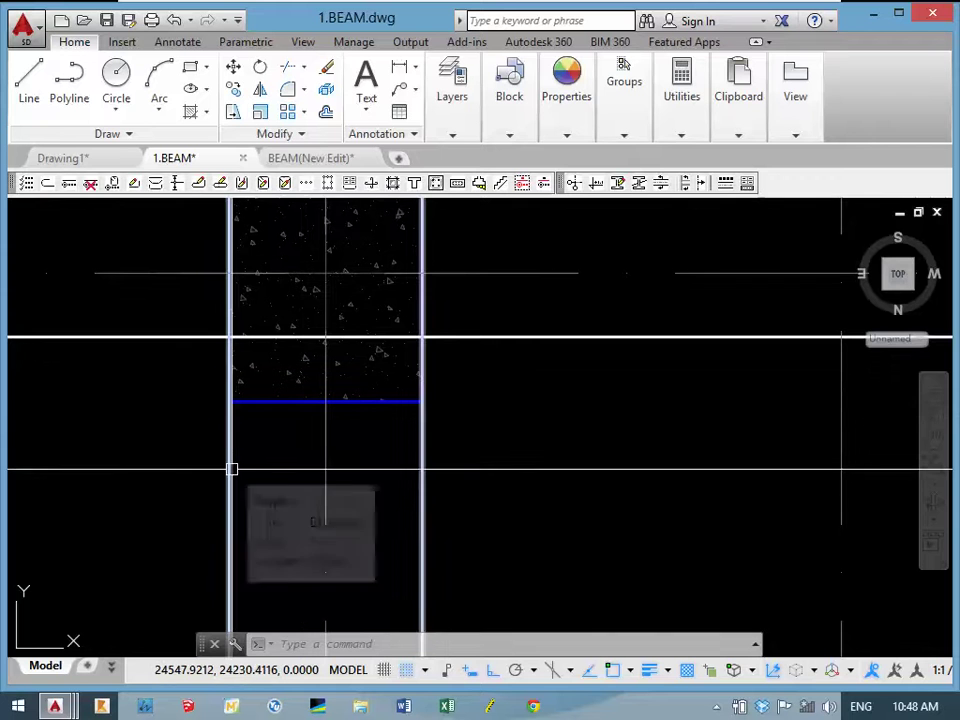
scroll(438, 365, down, 3)
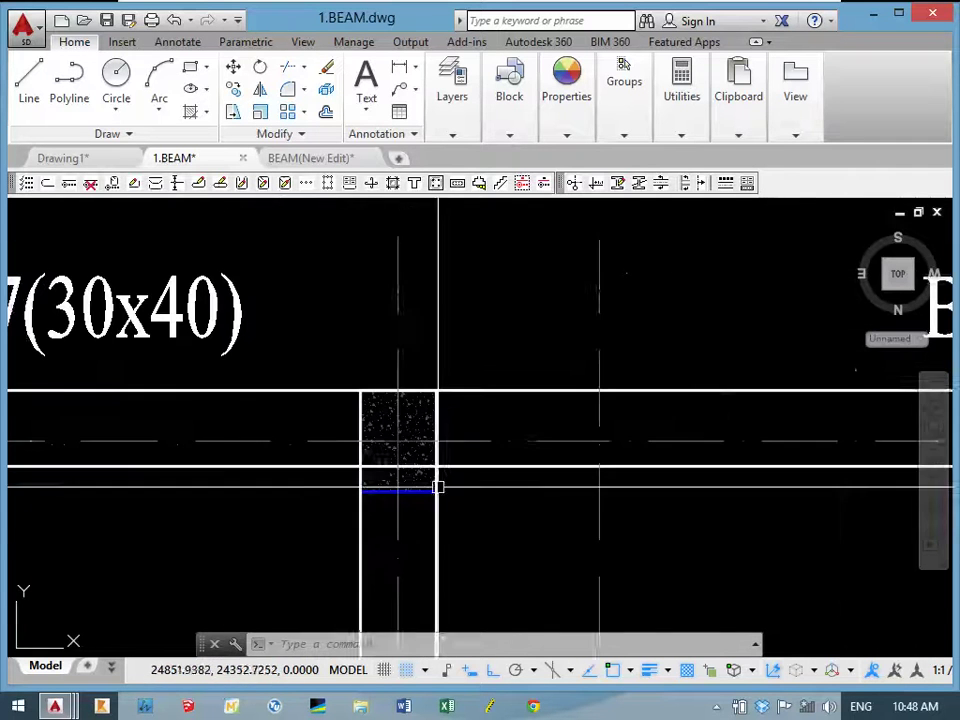
middle_drag(437, 484, 364, 441)
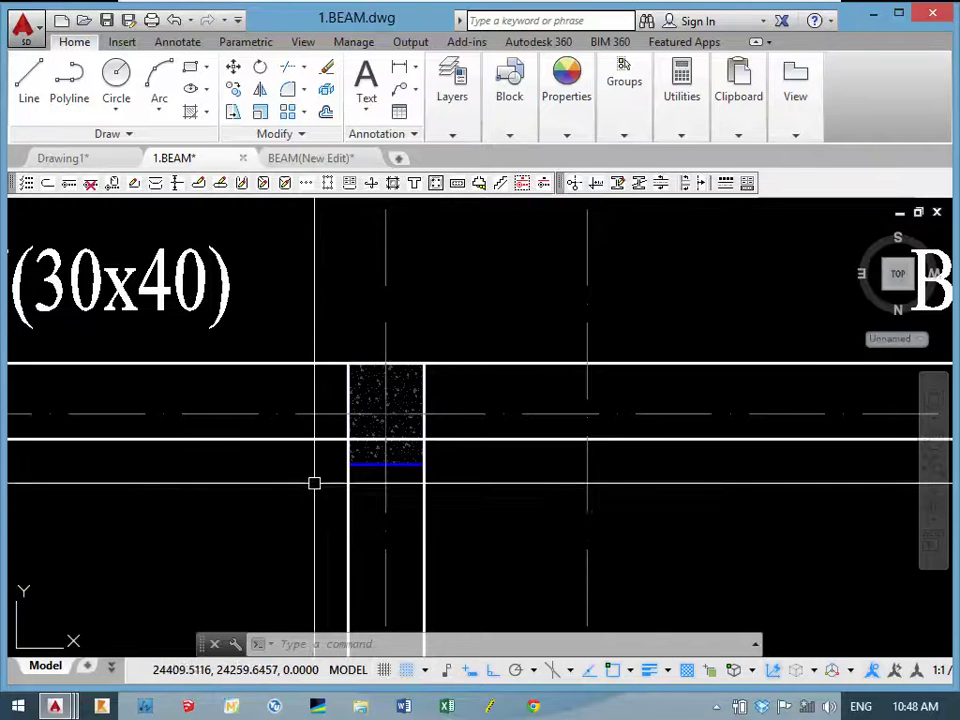
scroll(340, 475, up, 2)
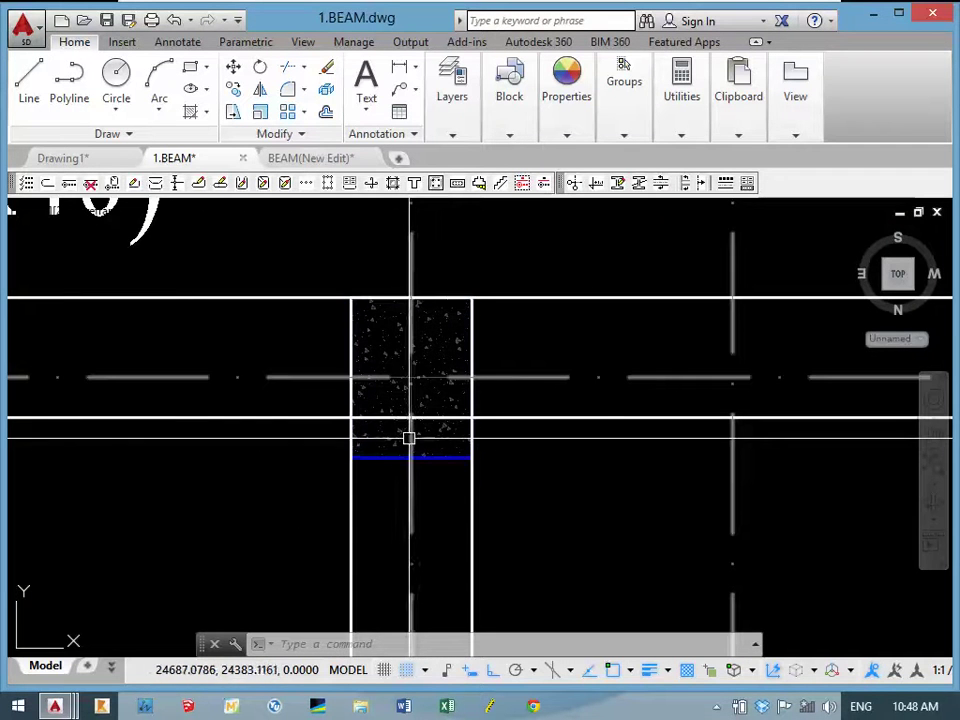
scroll(409, 438, down, 3)
scroll(371, 375, up, 3)
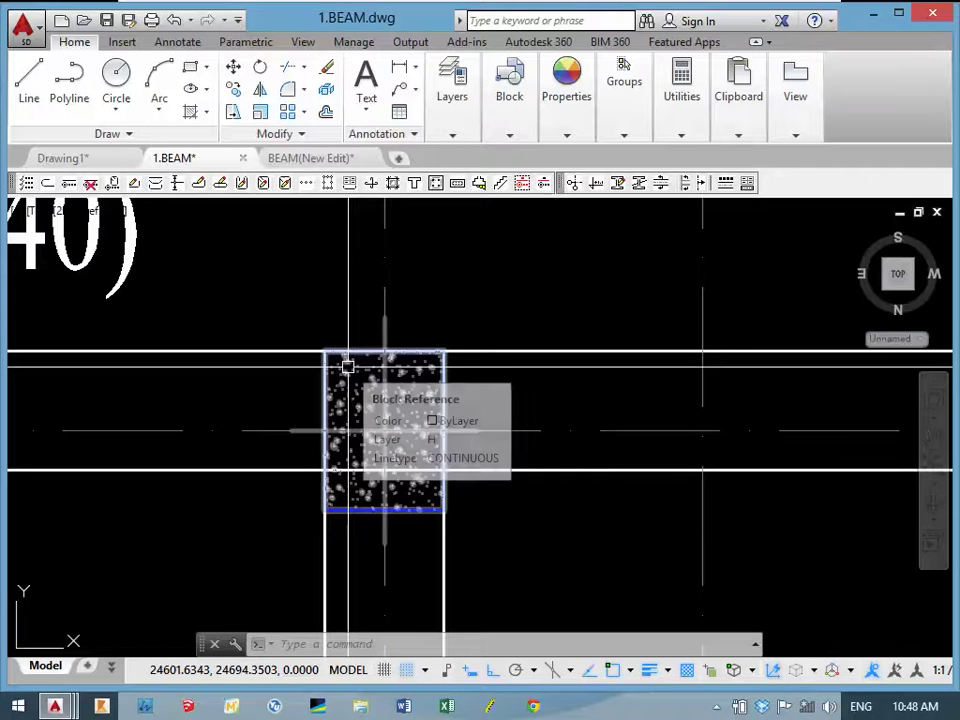
mouse_move(347, 366)
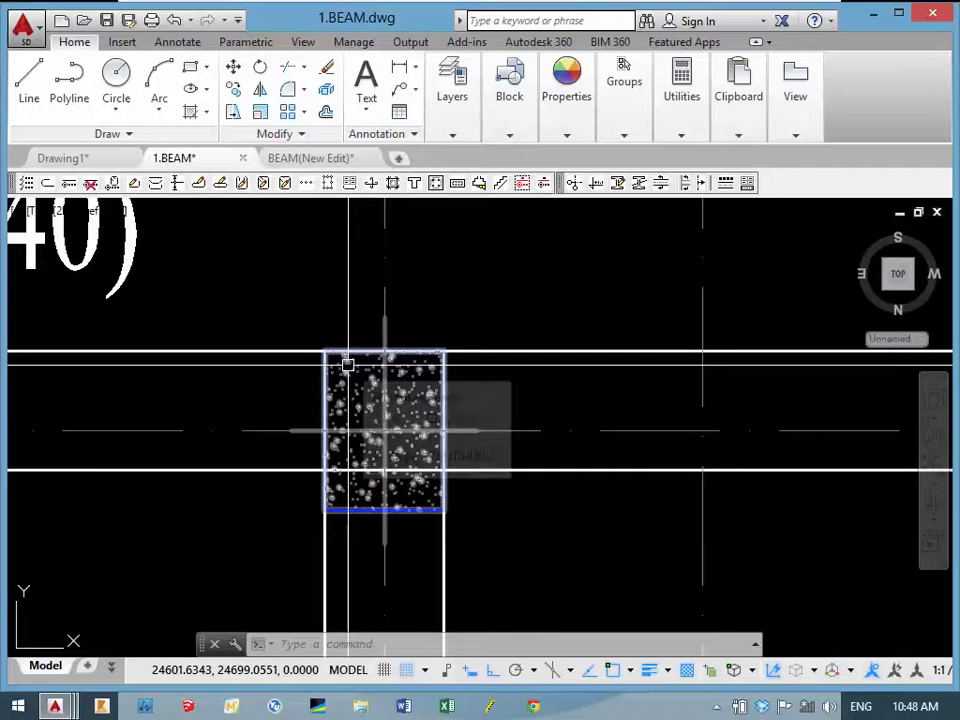
scroll(388, 385, down, 2)
middle_drag(388, 385, 371, 363)
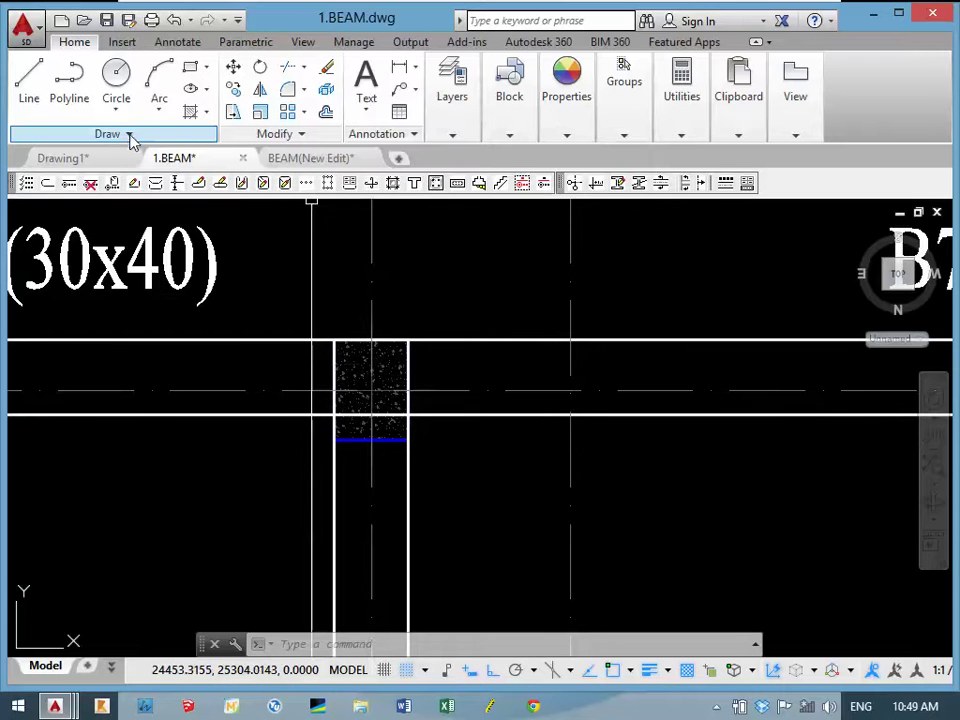
Place vertical construction lines through the column's left and right edges.
text(x)
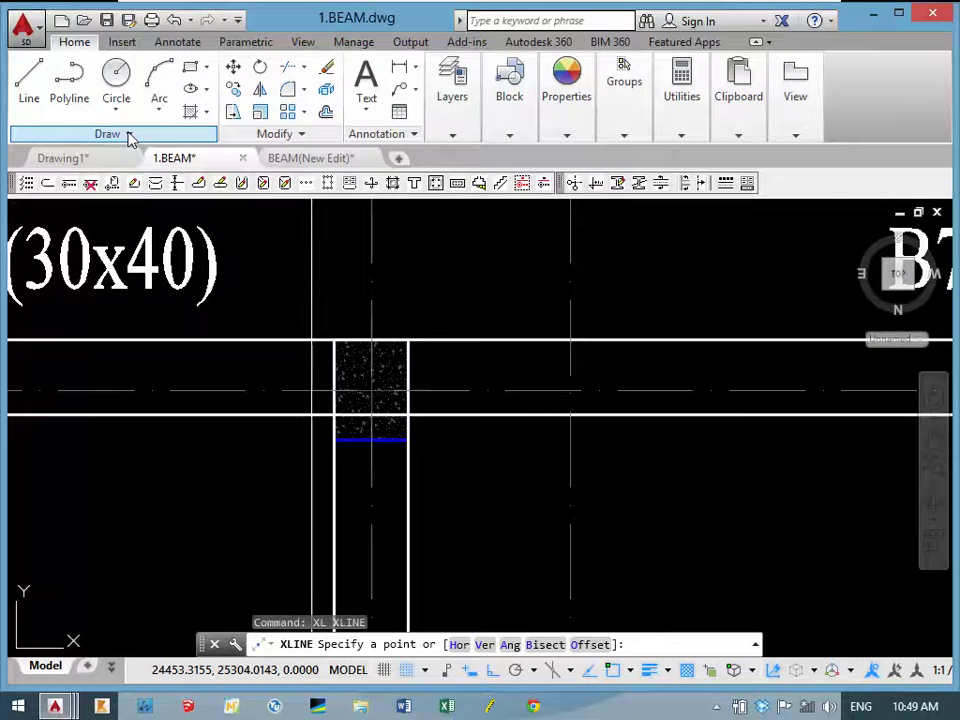
text(v)
key(Return)
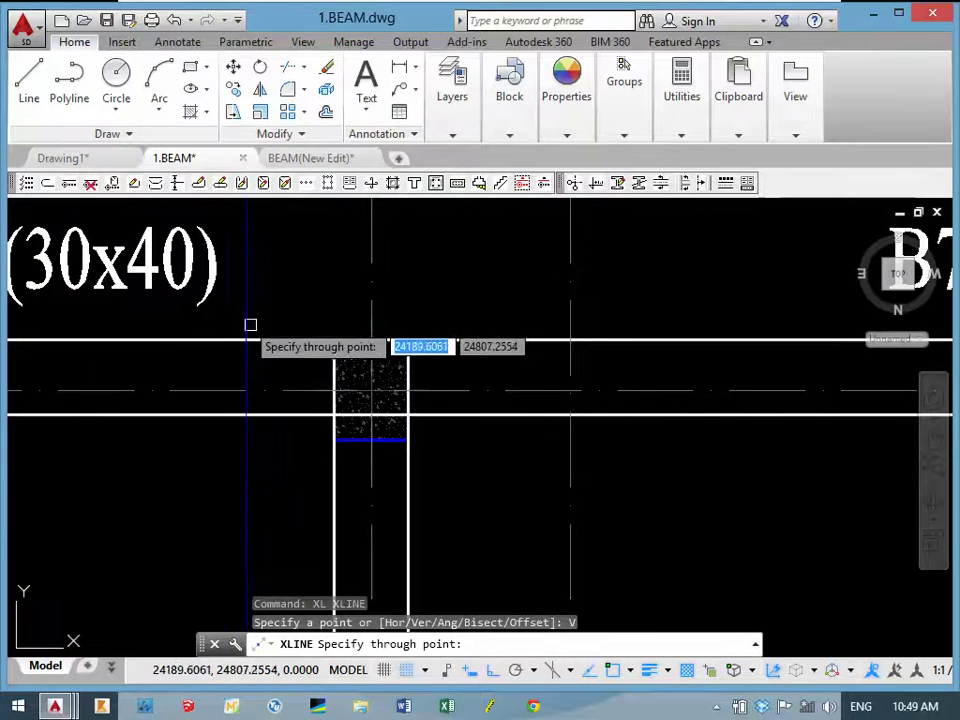
click(335, 340)
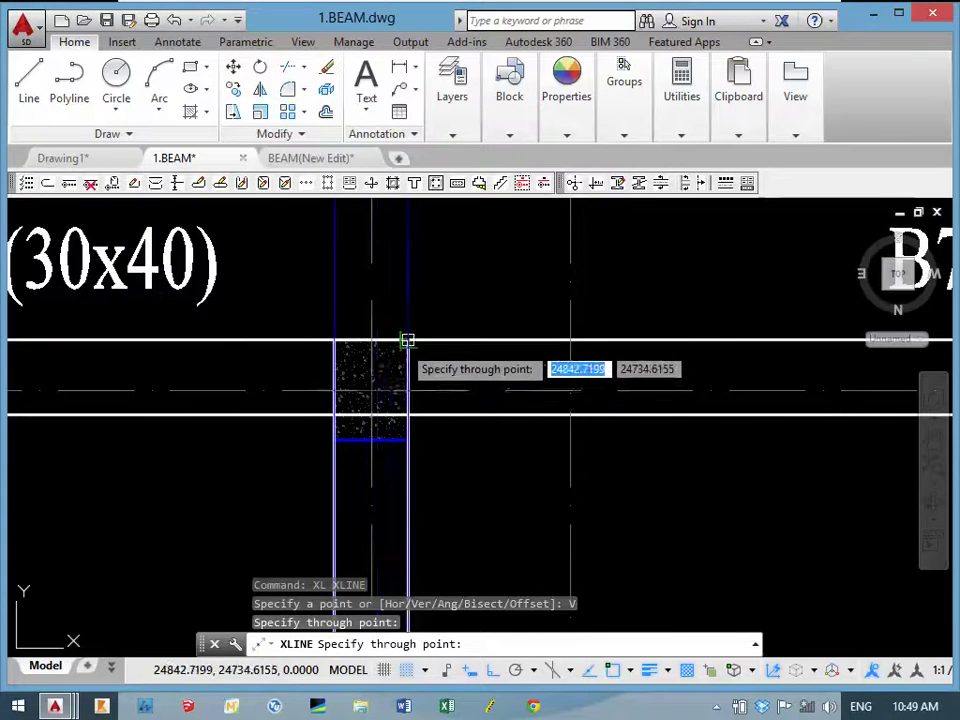
click(407, 336)
Shift the view toward the B7 beam junction and recentre the beam grid.
scroll(439, 315, down, 5)
middle_drag(503, 366, 282, 353)
scroll(503, 323, up, 5)
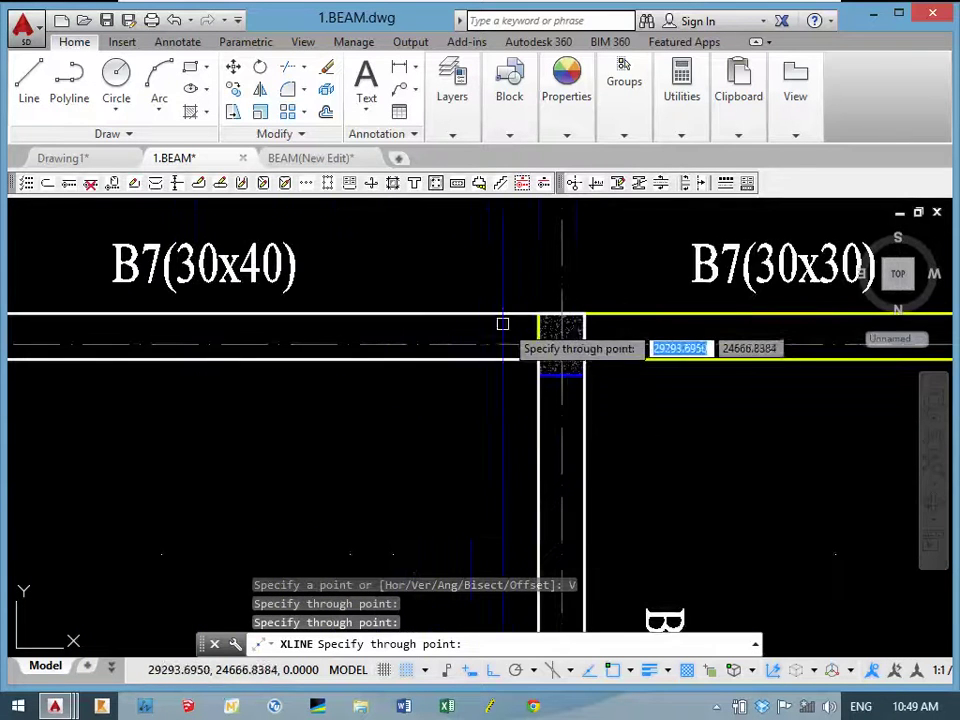
scroll(590, 315, down, 4)
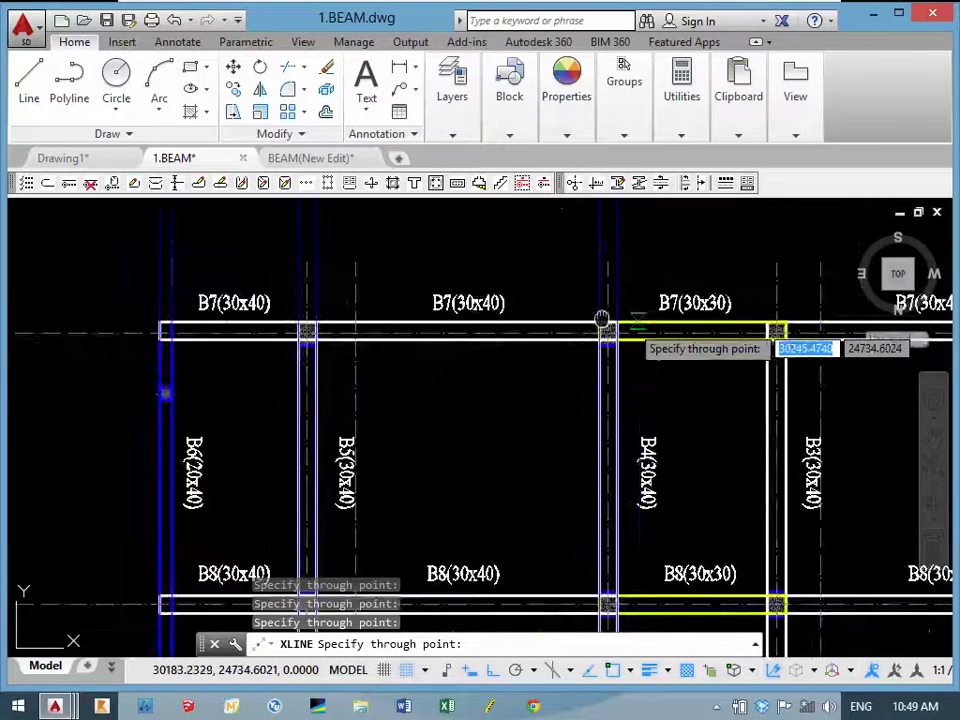
scroll(558, 310, up, 5)
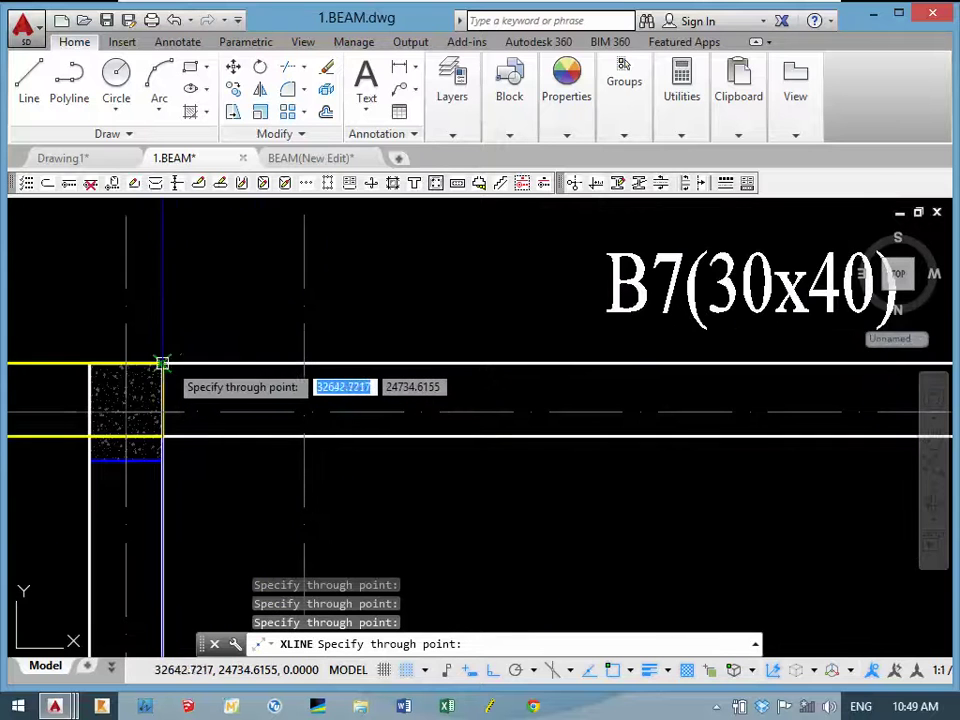
scroll(189, 345, down, 4)
scroll(428, 349, up, 1)
scroll(604, 330, up, 4)
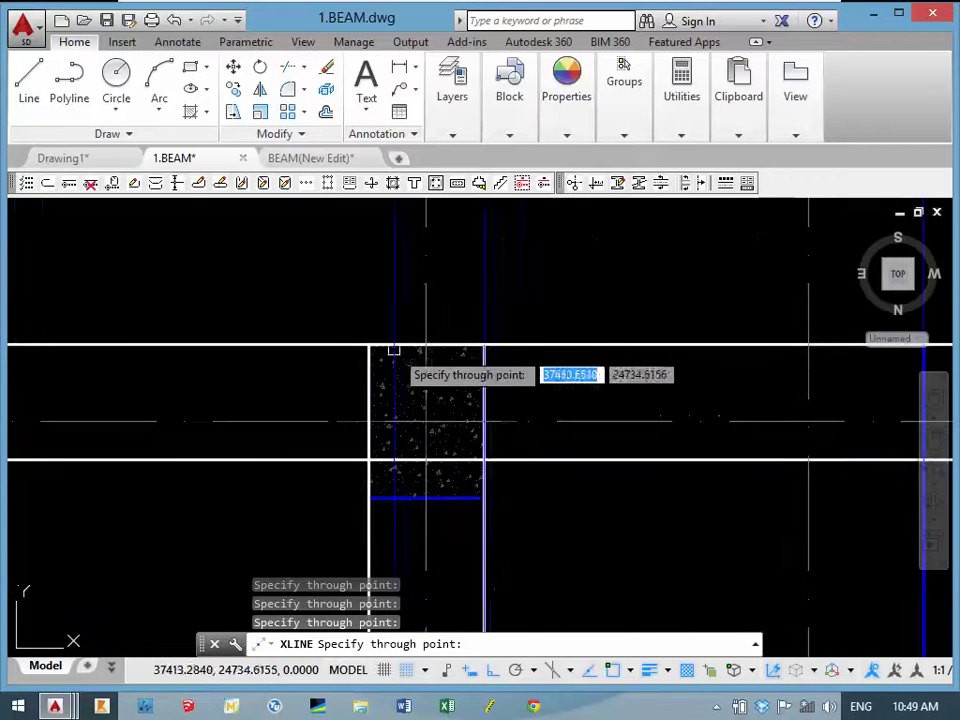
scroll(355, 352, down, 4)
scroll(369, 285, up, 1)
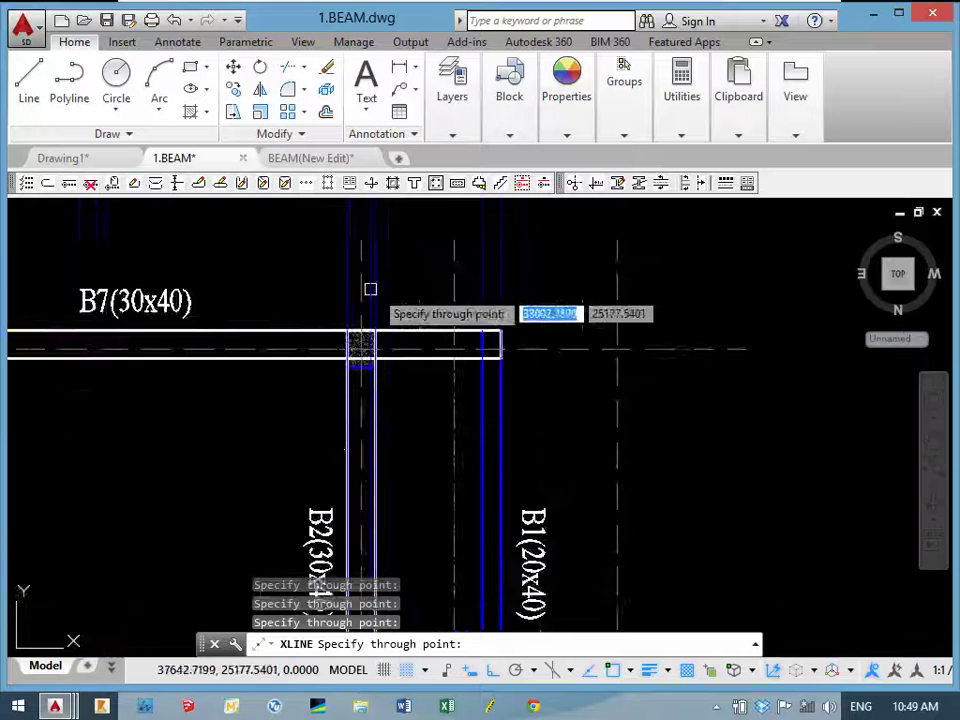
scroll(246, 331, down, 3)
middle_drag(245, 332, 420, 343)
key(Escape)
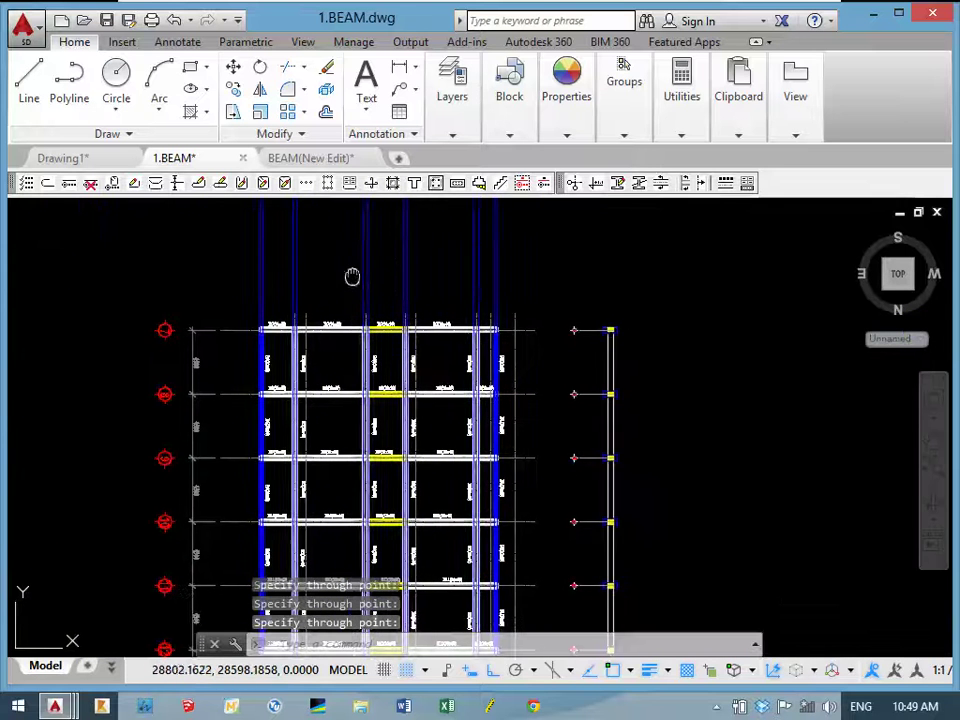
scroll(352, 290, up, 2)
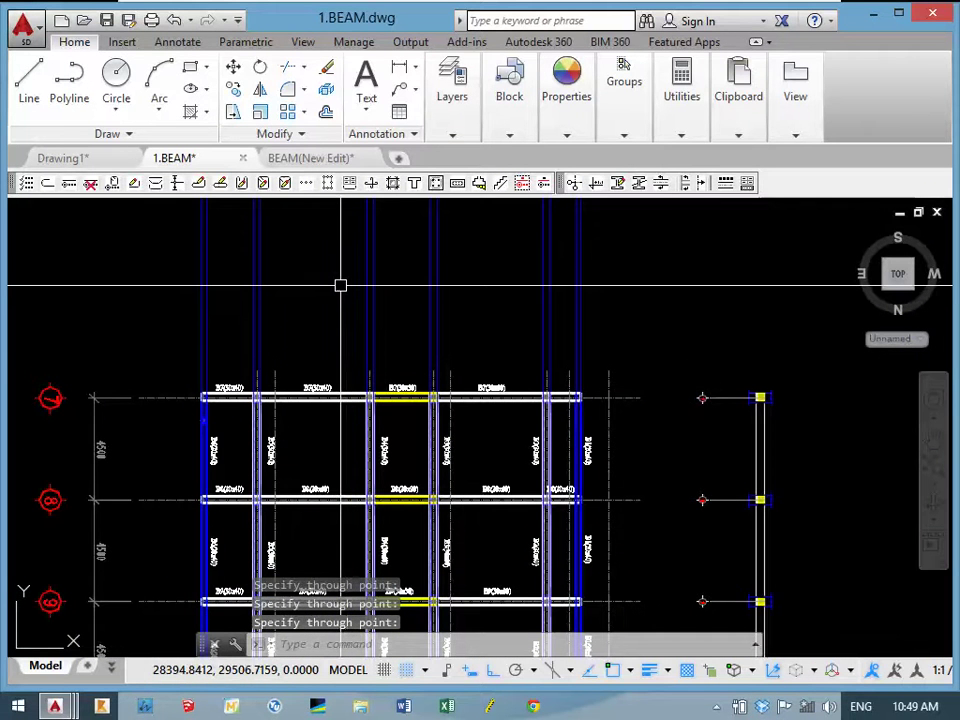
text(XL)
key(Return)
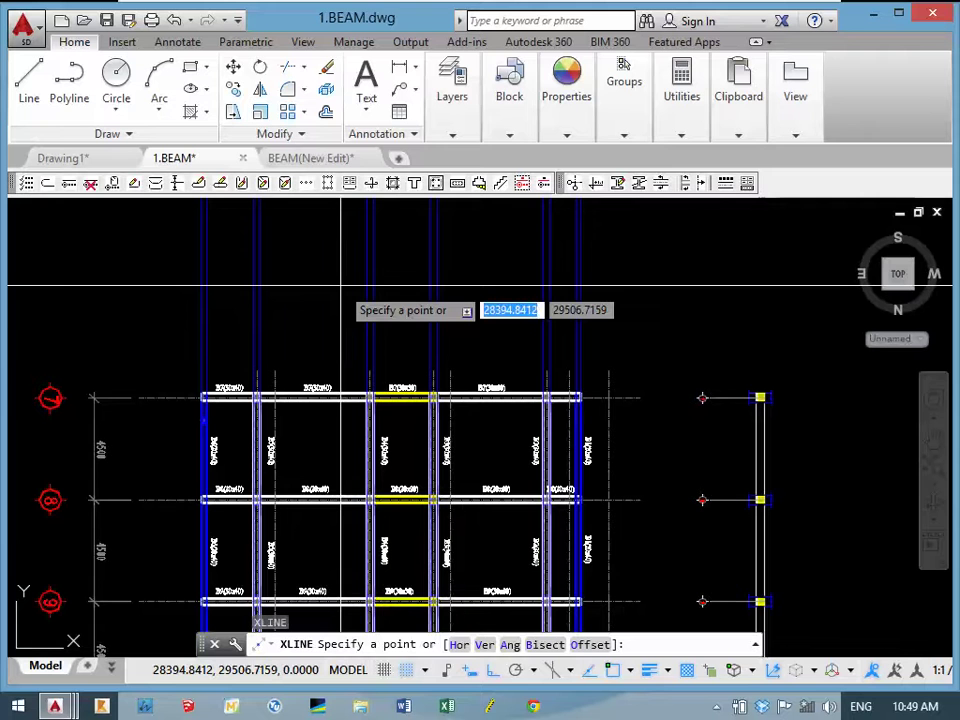
key(Return)
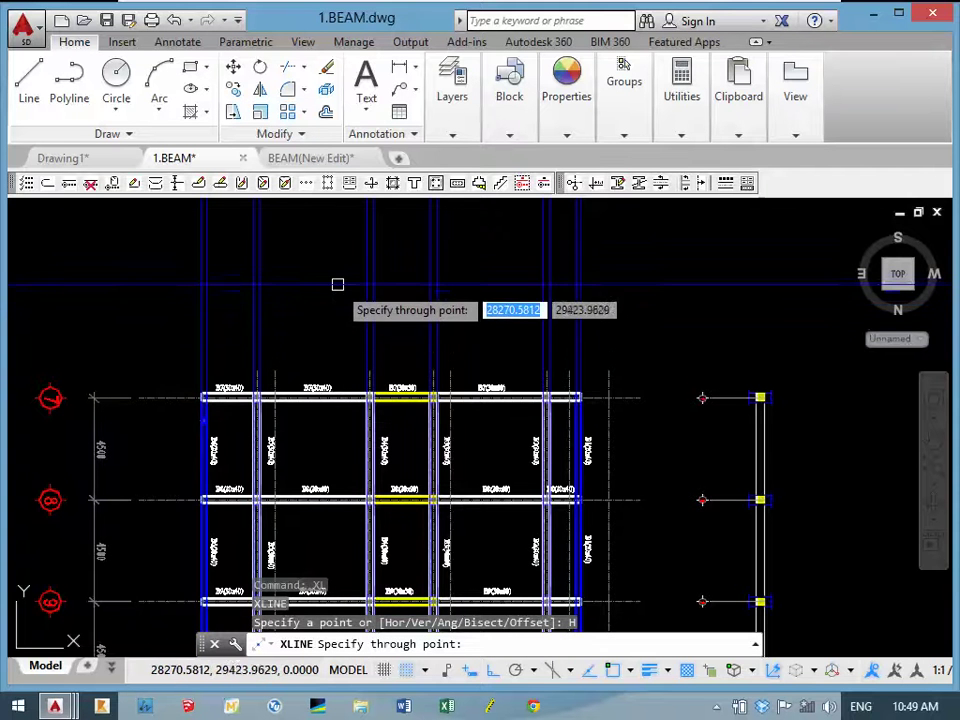
click(337, 284)
key(Return)
scroll(295, 410, up, 2)
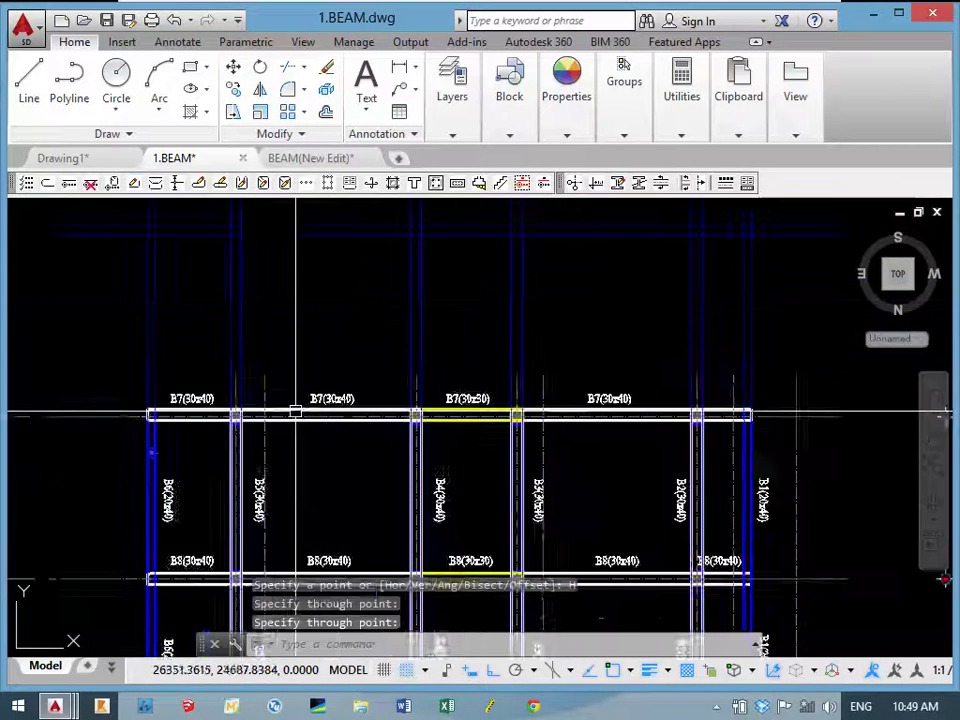
middle_drag(295, 410, 295, 458)
click(255, 340)
click(454, 242)
click(566, 88)
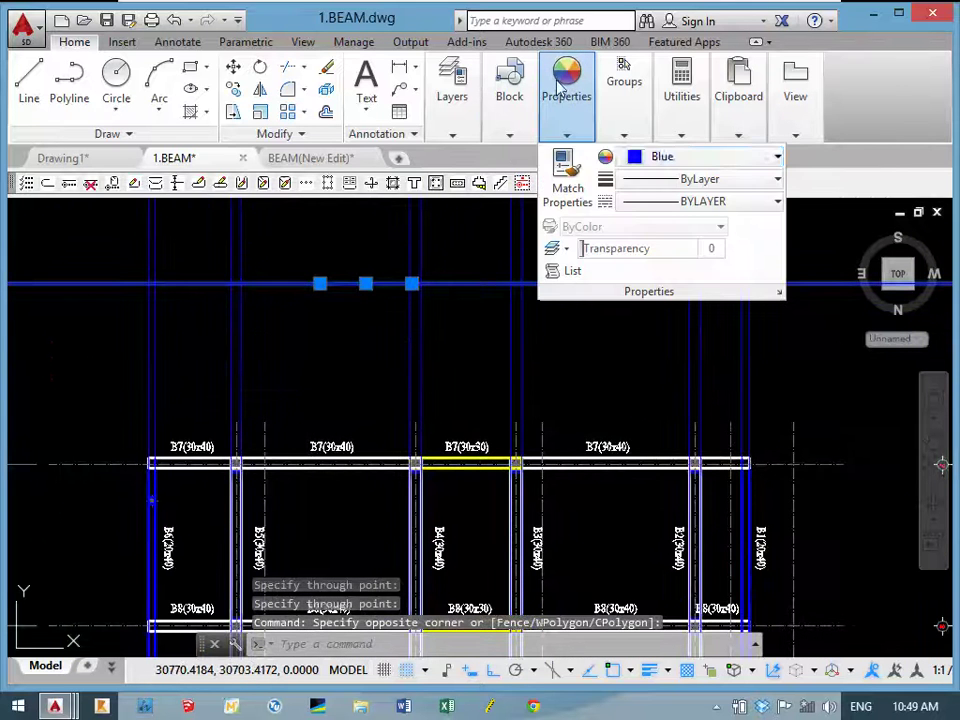
click(651, 167)
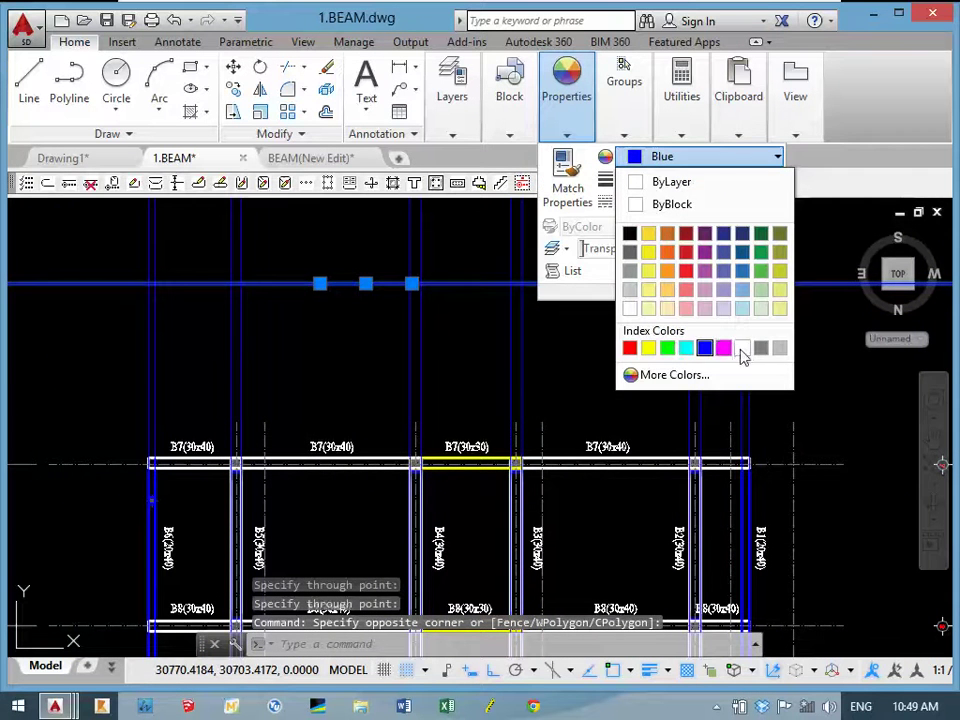
click(742, 348)
key(Escape)
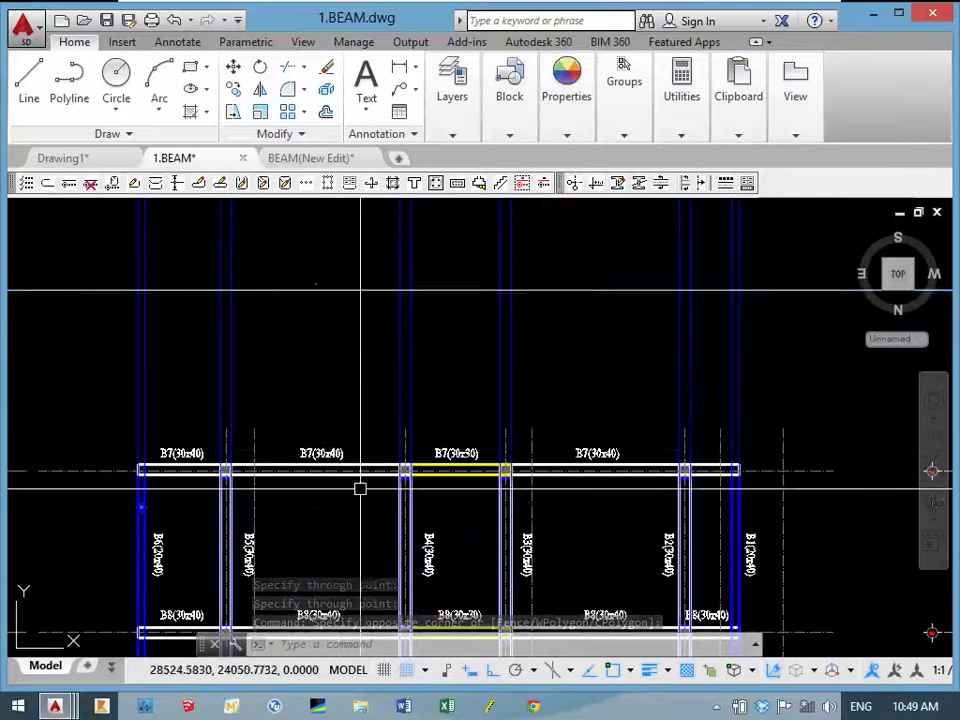
scroll(230, 470, up, 3)
scroll(259, 466, down, 1)
scroll(178, 457, down, 1)
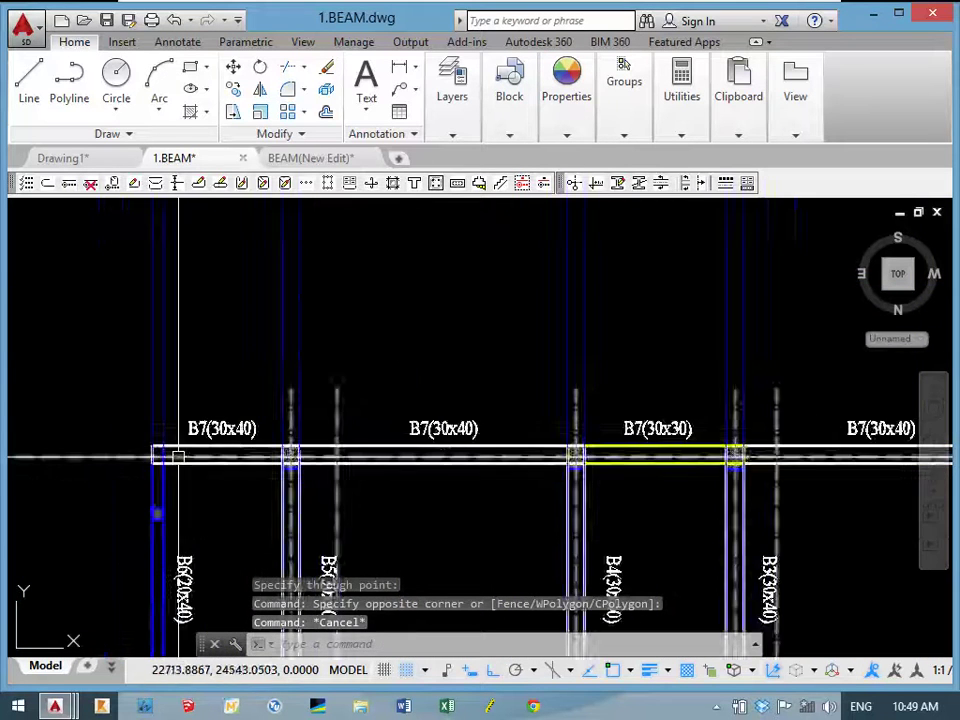
scroll(185, 440, up, 3)
scroll(200, 429, down, 2)
scroll(255, 442, up, 4)
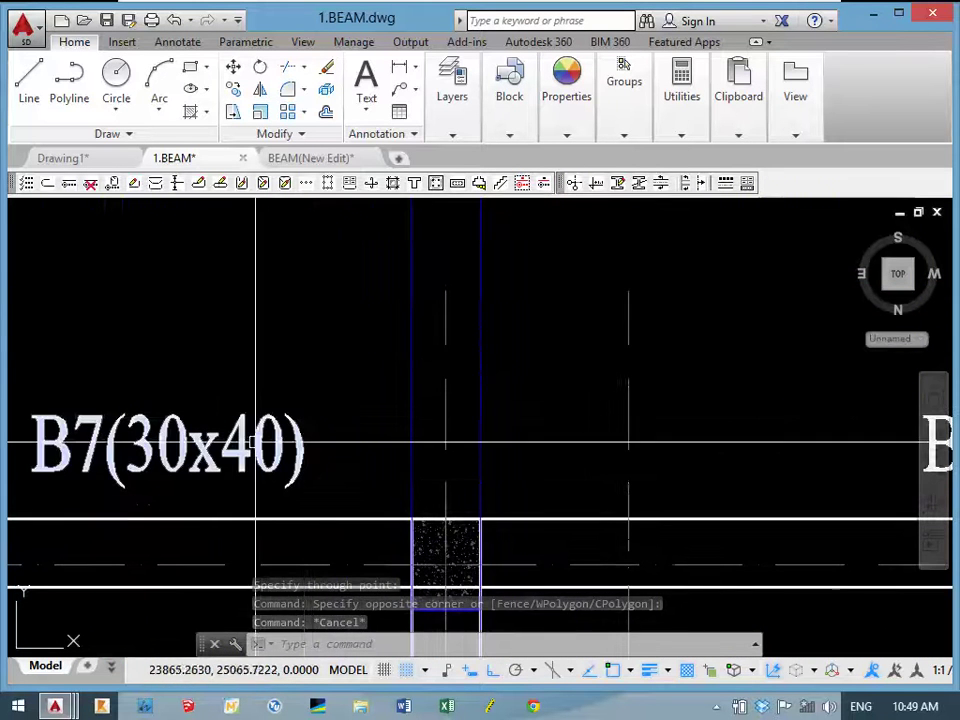
scroll(248, 420, down, 2)
scroll(251, 418, down, 2)
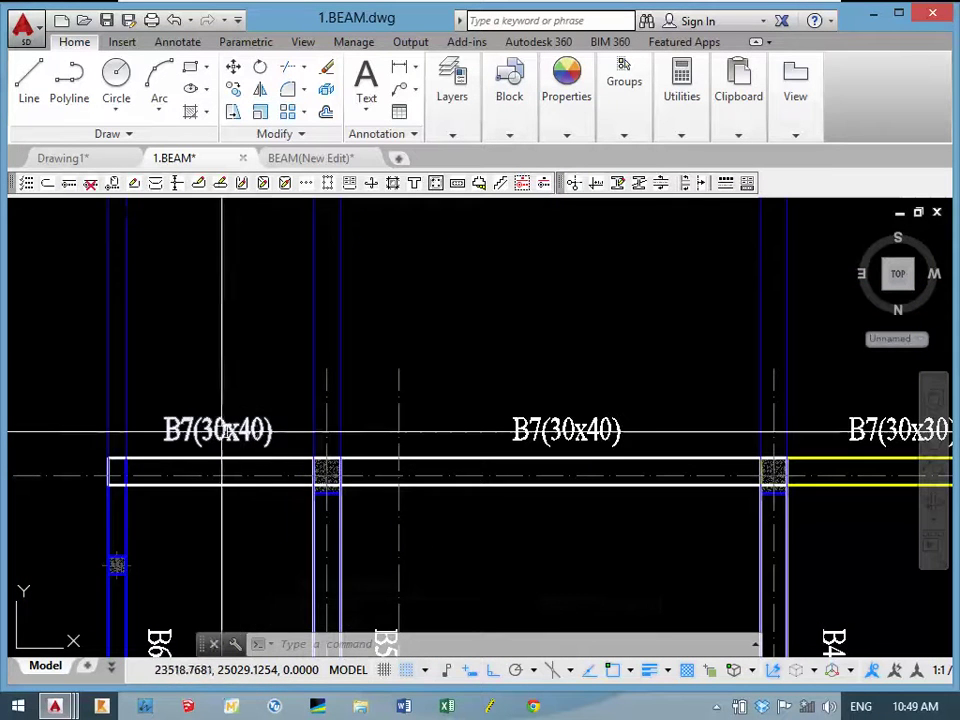
middle_drag(296, 431, 99, 403)
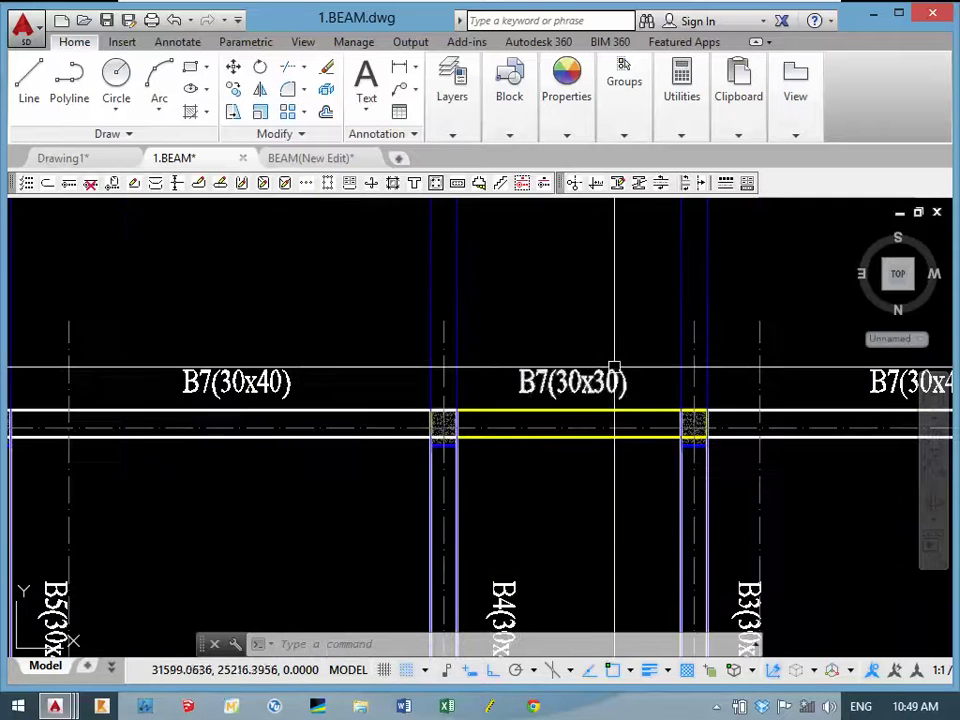
scroll(603, 428, down, 4)
middle_drag(531, 340, 531, 411)
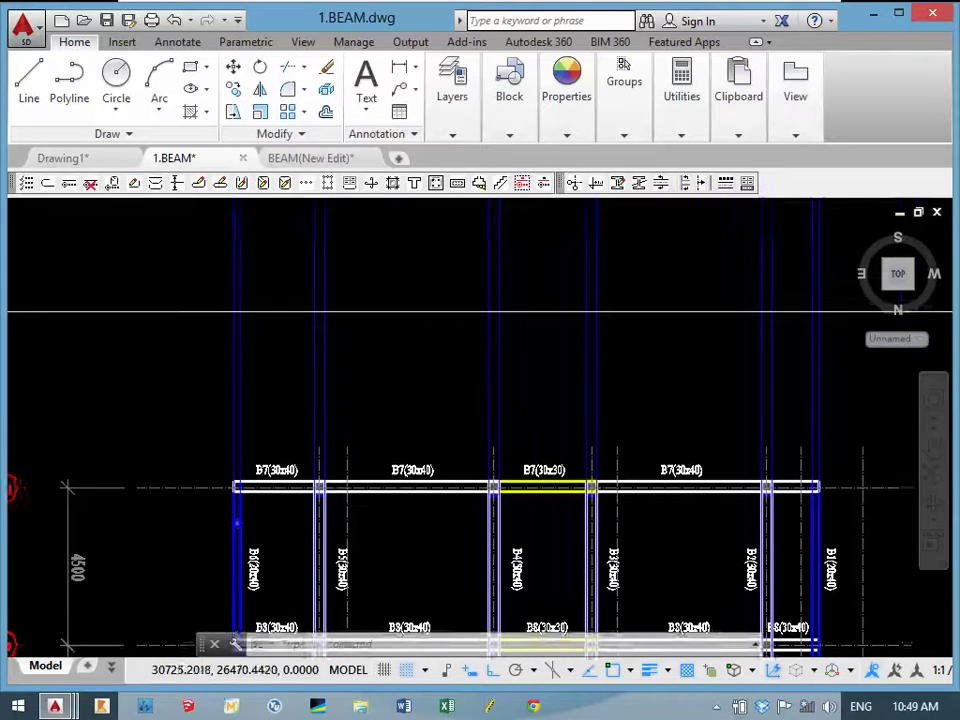
scroll(526, 357, up, 2)
middle_drag(526, 357, 513, 375)
text(O)
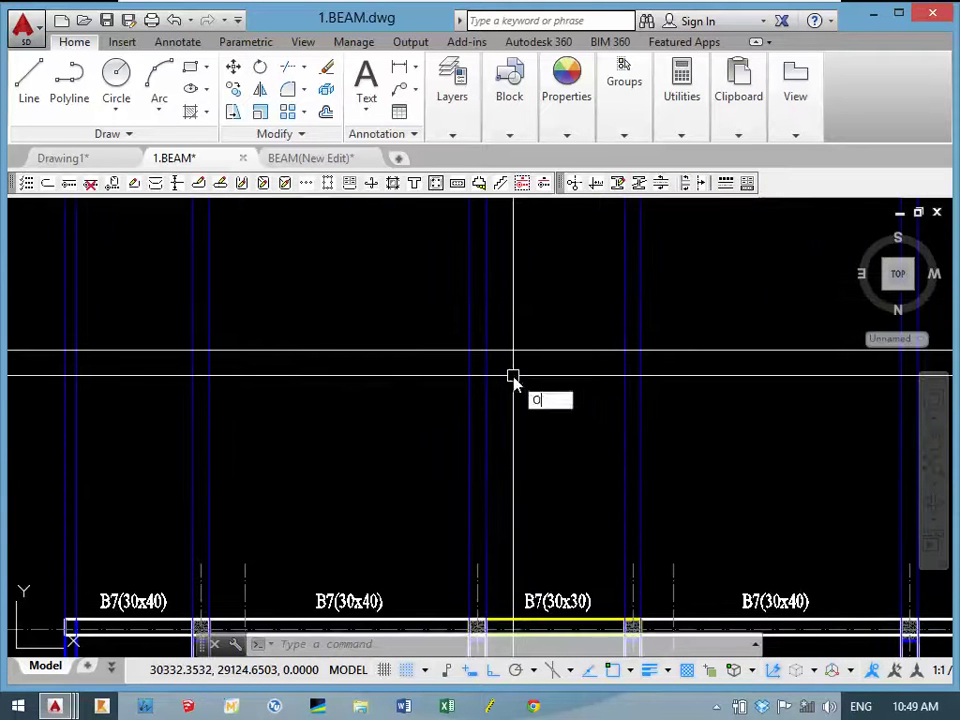
Offset the horizontal line above the beam by 400.
key(Return)
text(4)
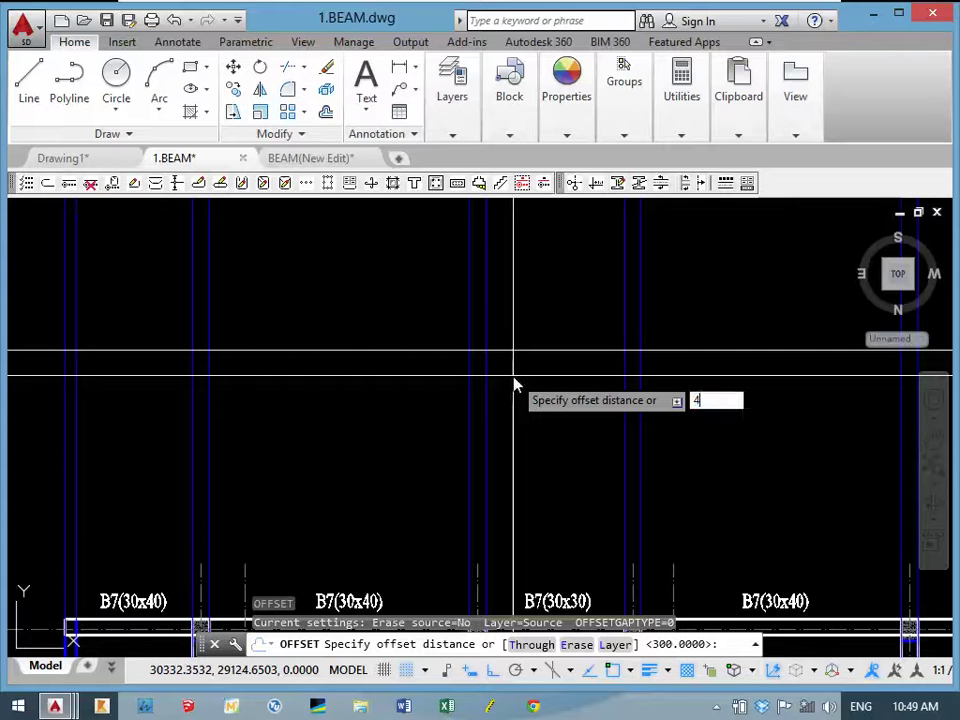
text(00)
key(Return)
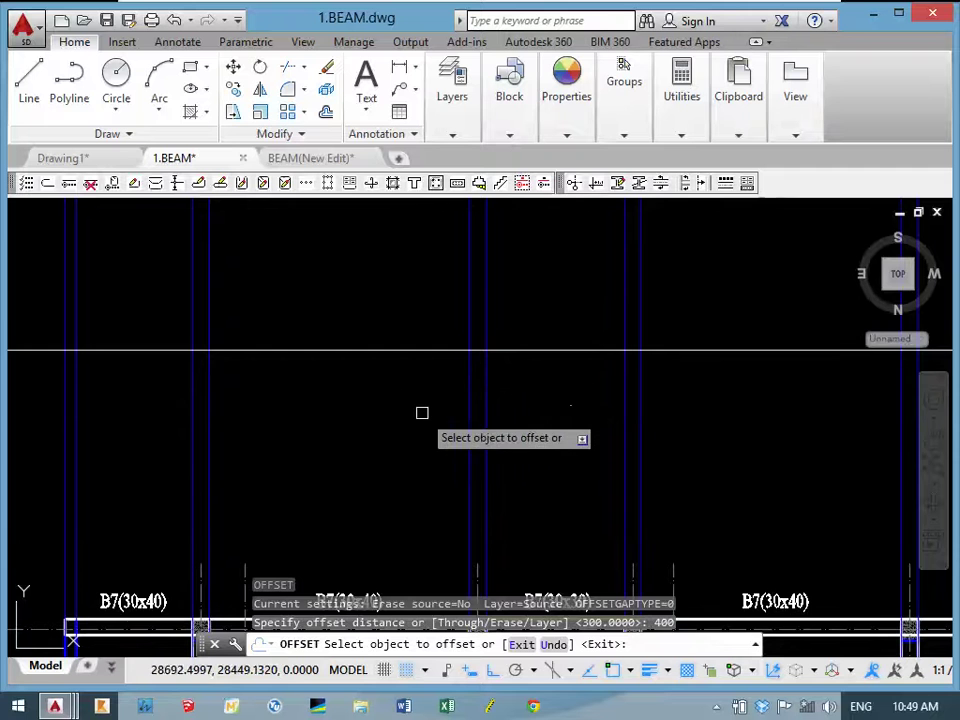
middle_drag(422, 413, 420, 394)
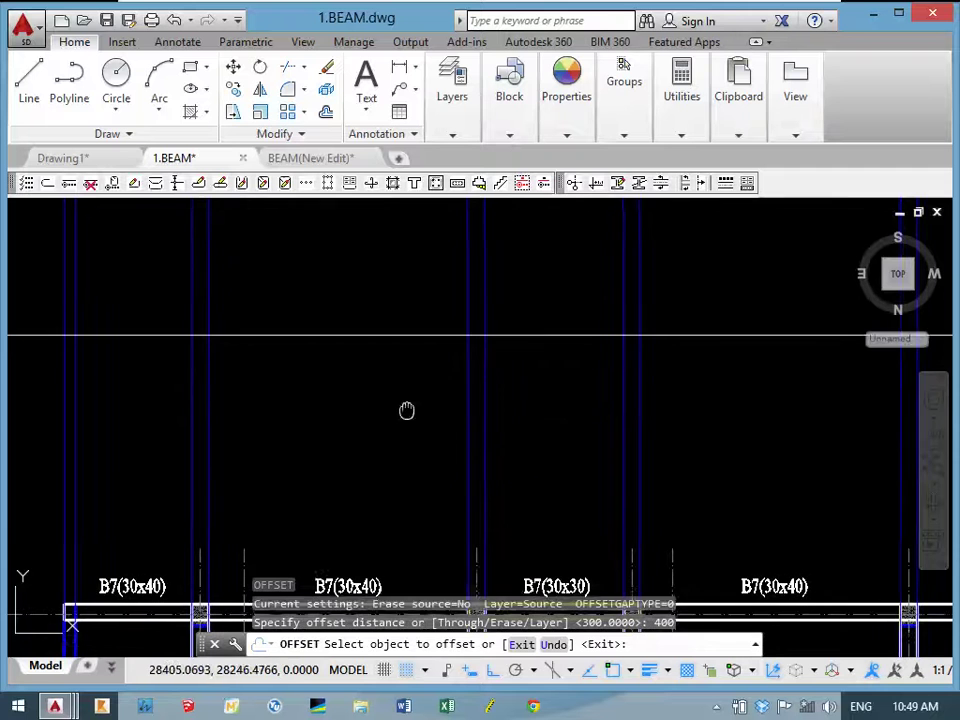
click(378, 332)
scroll(388, 405, down, 2)
middle_drag(426, 426, 409, 395)
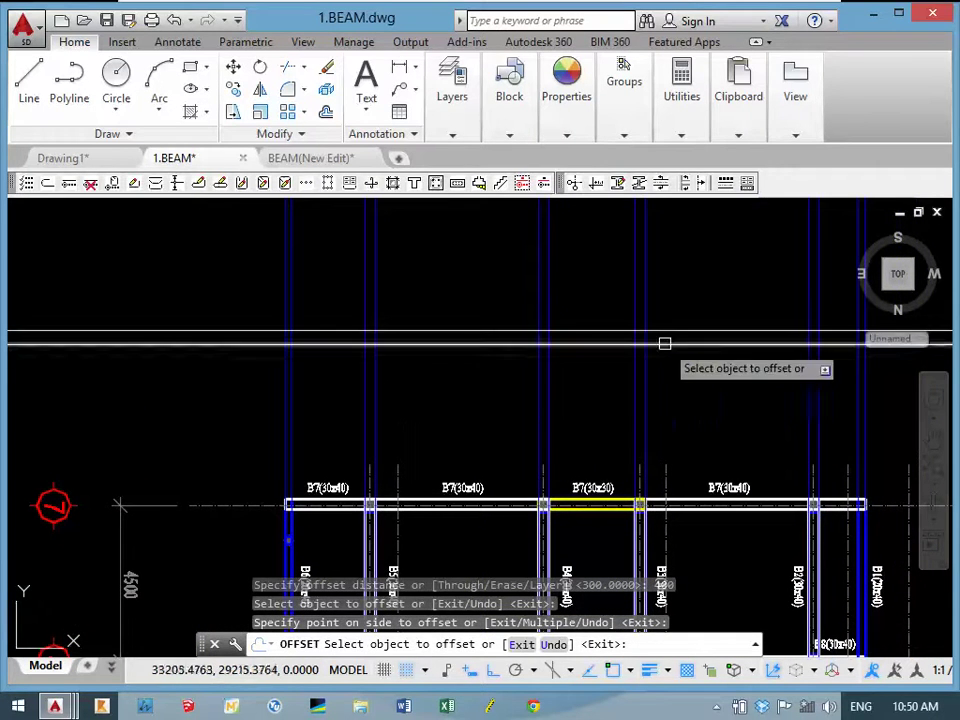
scroll(664, 343, up, 2)
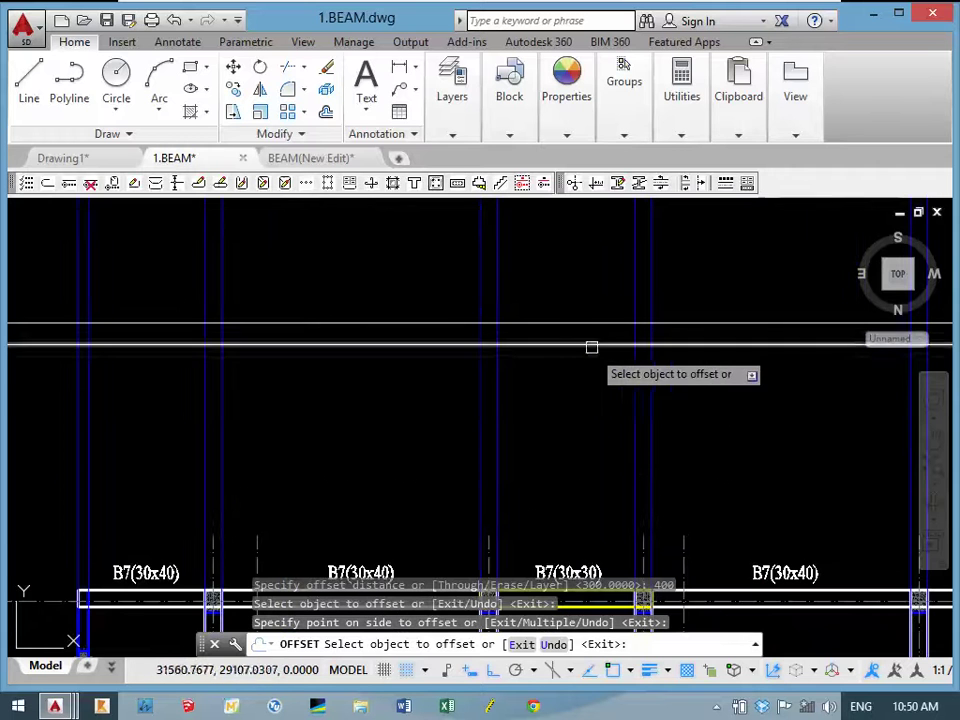
mouse_move(604, 357)
middle_down()
mouse_move(576, 293)
mouse_move(549, 340)
middle_up()
scroll(567, 270, up, 1)
key(Return)
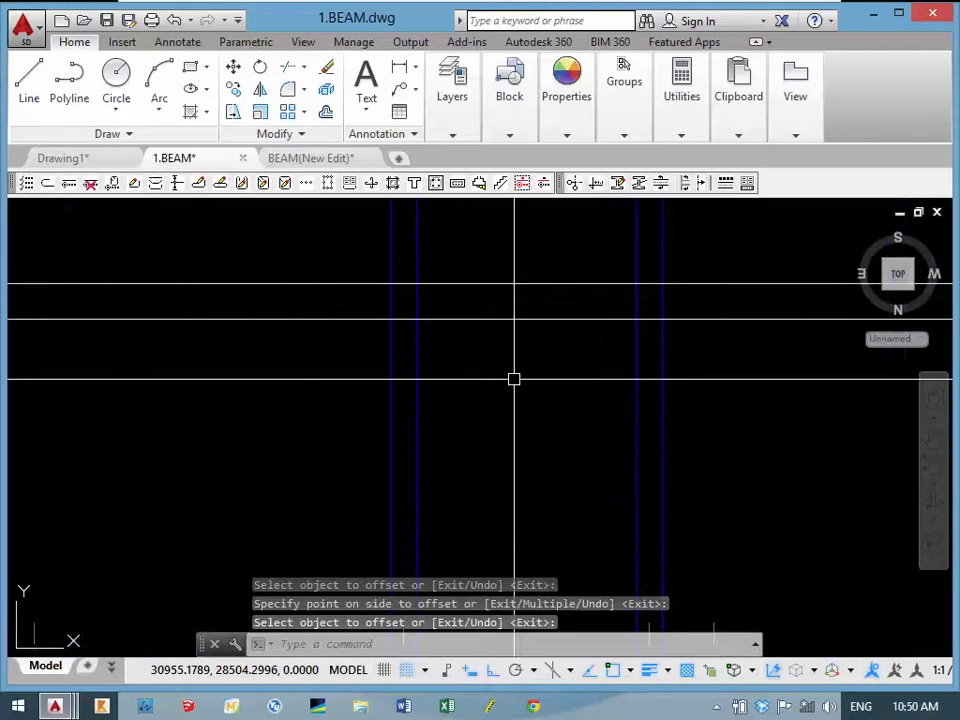
text(O)
Offset another horizontal line by 300 to the chosen side.
key(Return)
text(300)
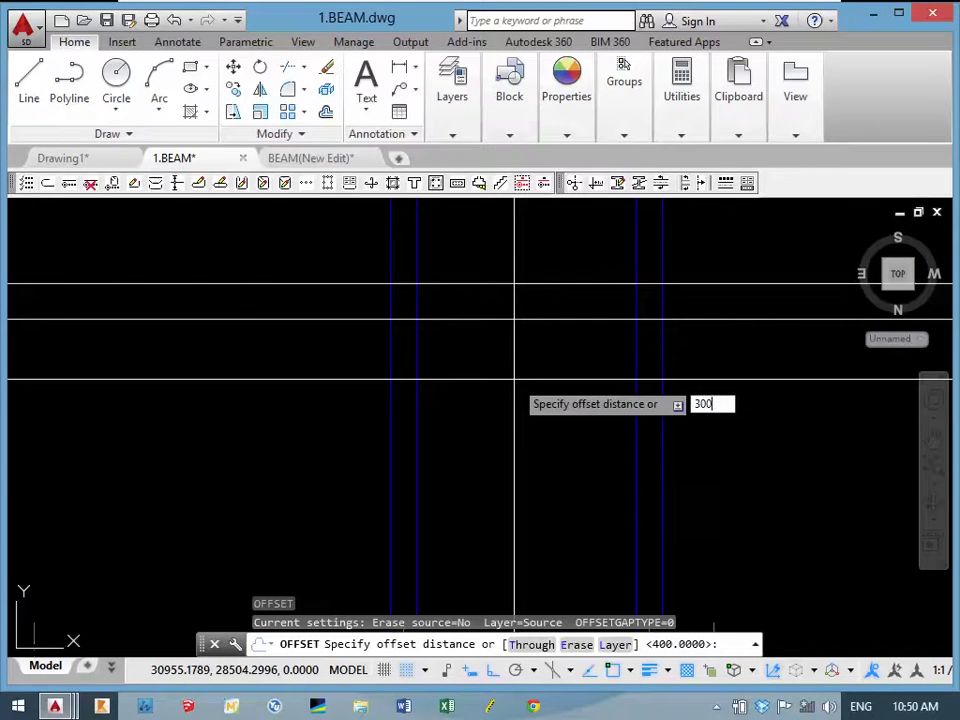
key(Return)
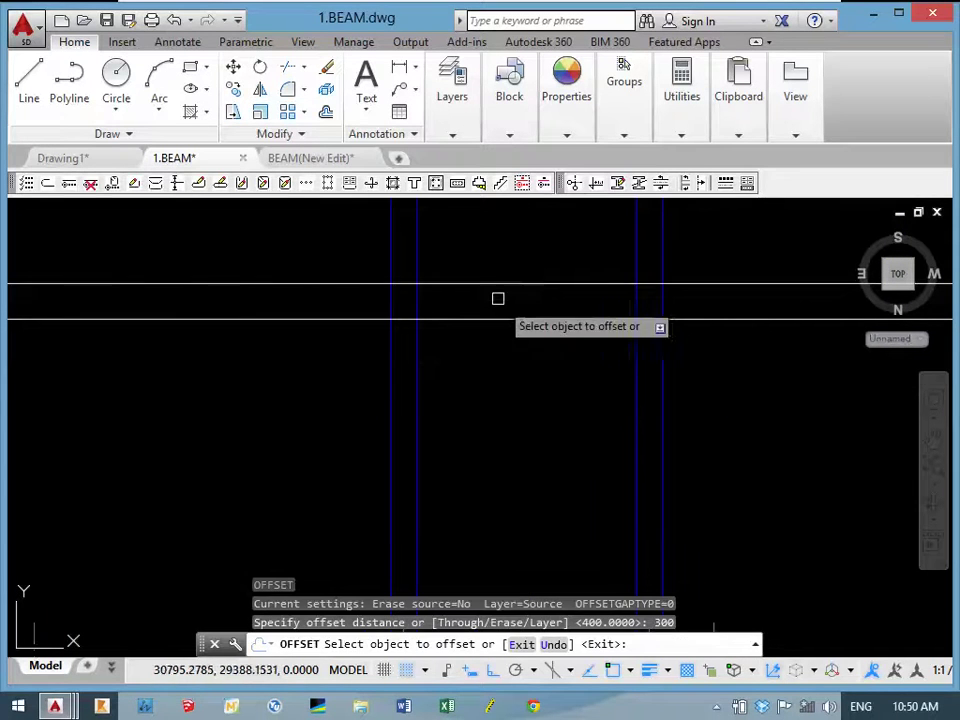
click(489, 280)
click(469, 354)
scroll(405, 350, up, 2)
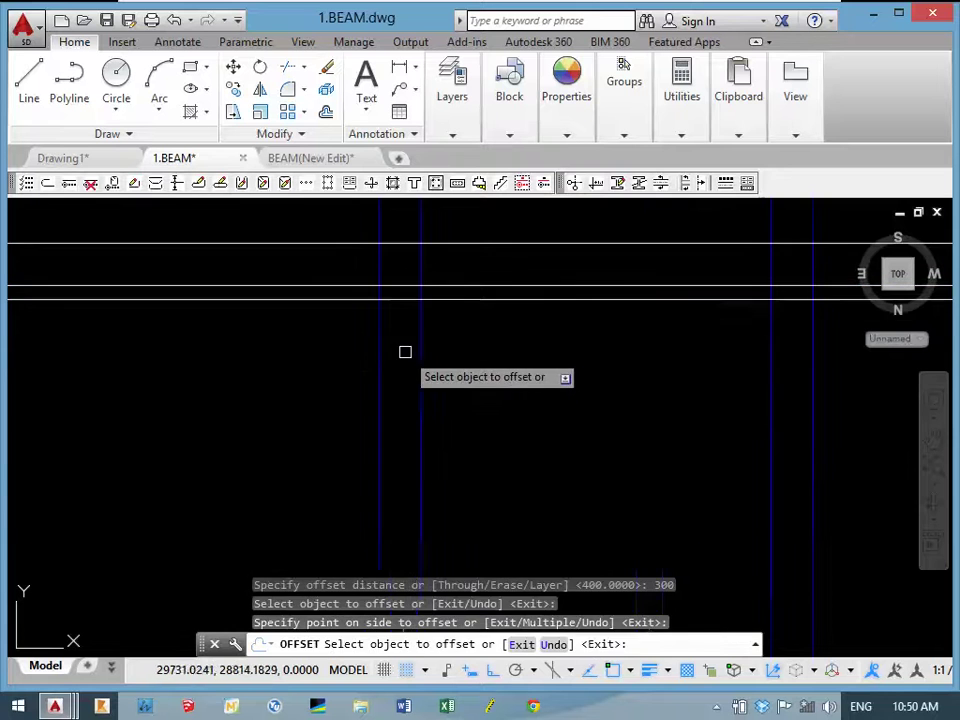
middle_drag(356, 319, 358, 346)
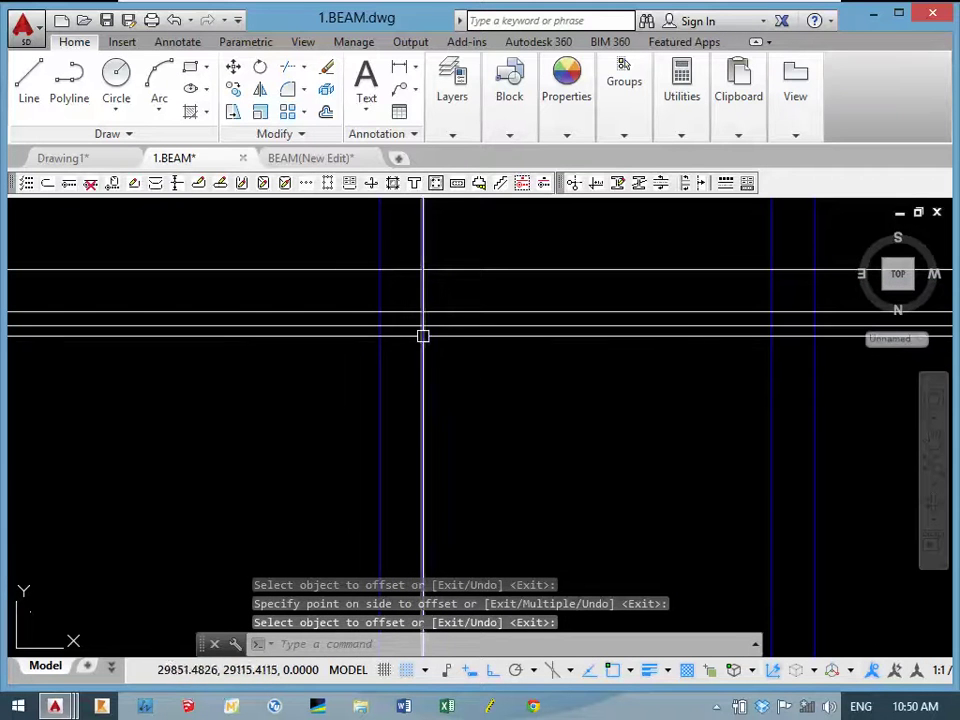
Trim the horizontal lines inside the gaps, using the blue column lines as cutting edges.
text(Tr)
key(Return)
key(Return)
drag(386, 311, 394, 340)
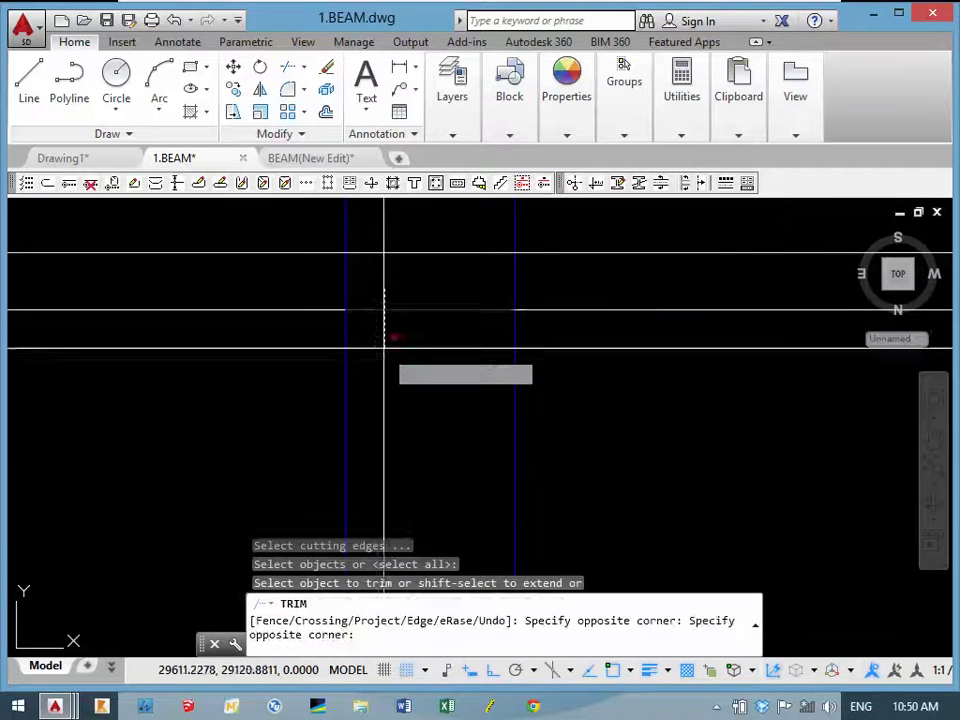
scroll(446, 351, up, 1)
scroll(649, 306, up, 2)
drag(594, 300, 570, 352)
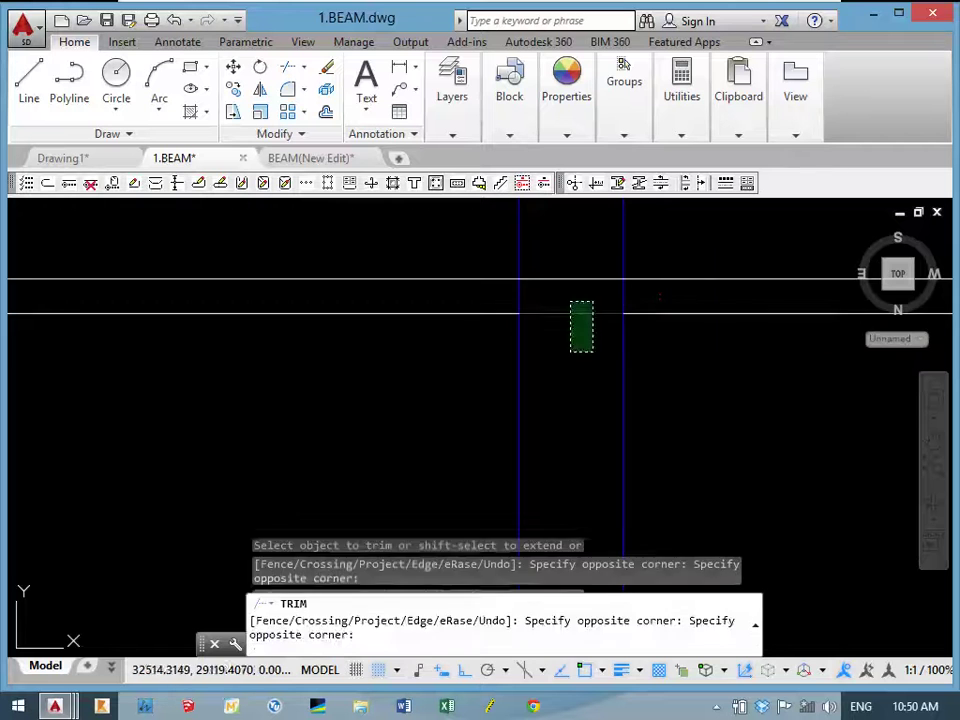
click(661, 274)
click(570, 283)
middle_drag(570, 283, 381, 358)
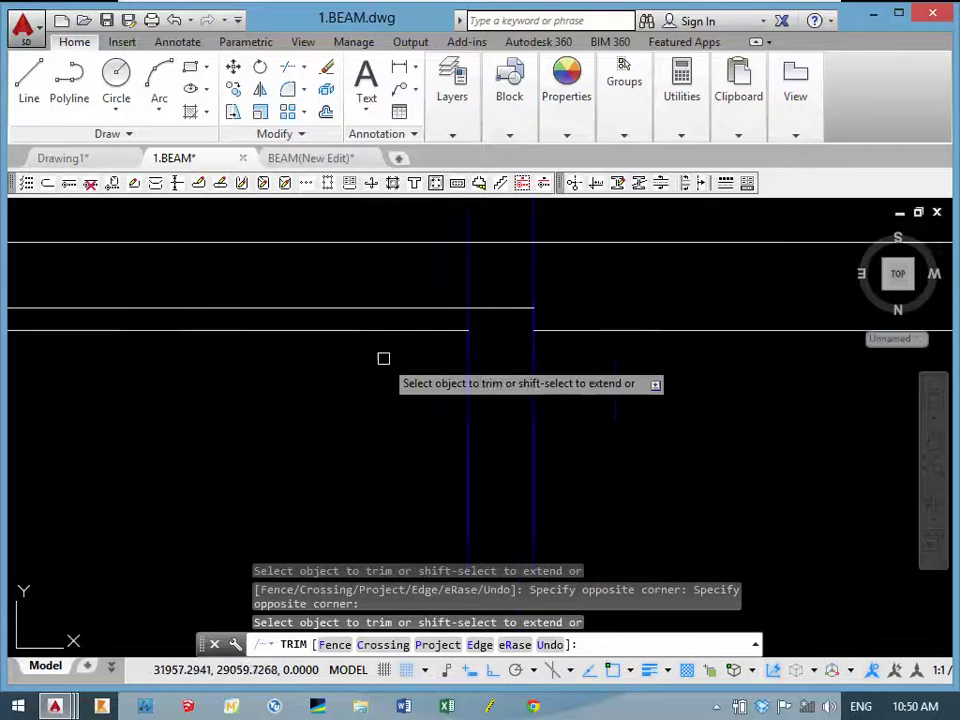
scroll(579, 390, down, 1)
scroll(579, 390, up, 2)
click(176, 330)
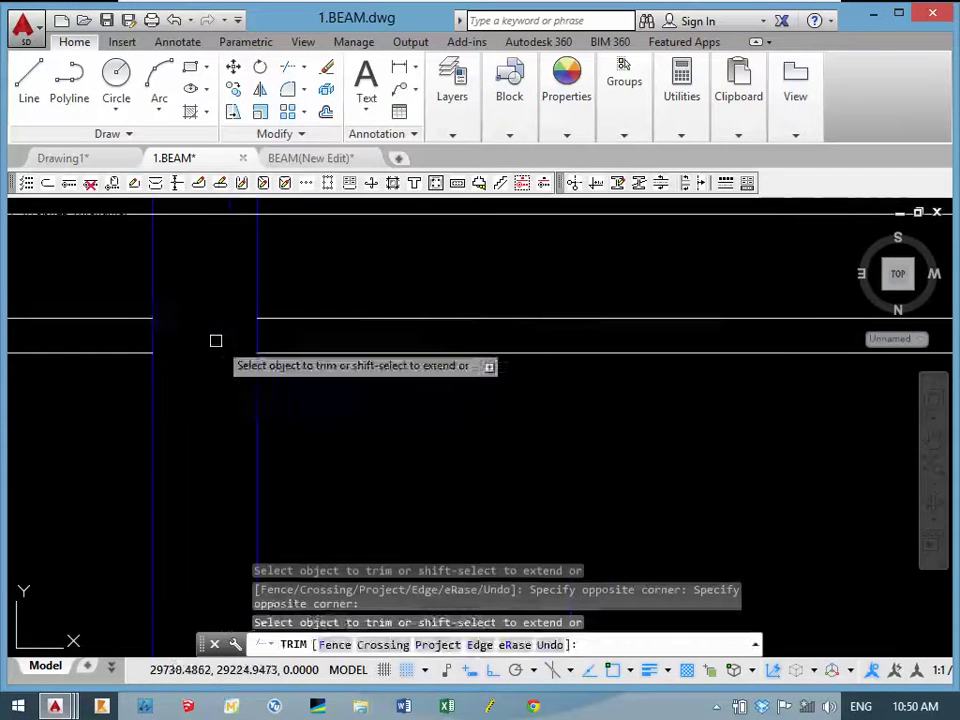
scroll(214, 339, down, 4)
key(Return)
Erase the leftover stray line segments near the columns.
click(174, 340)
text(E)
key(Return)
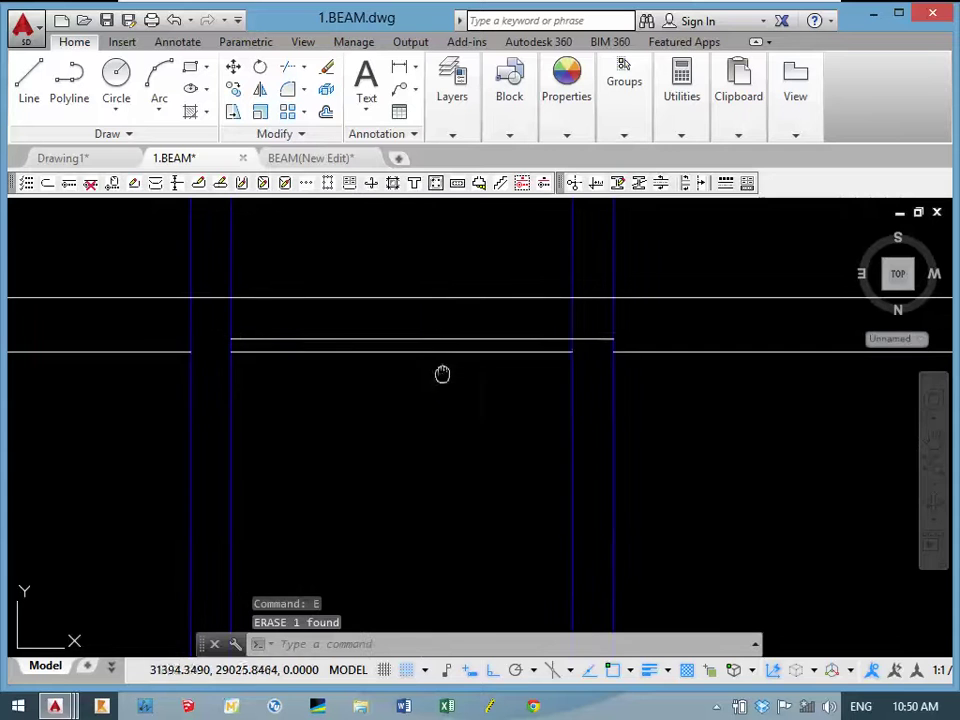
click(411, 352)
key(Delete)
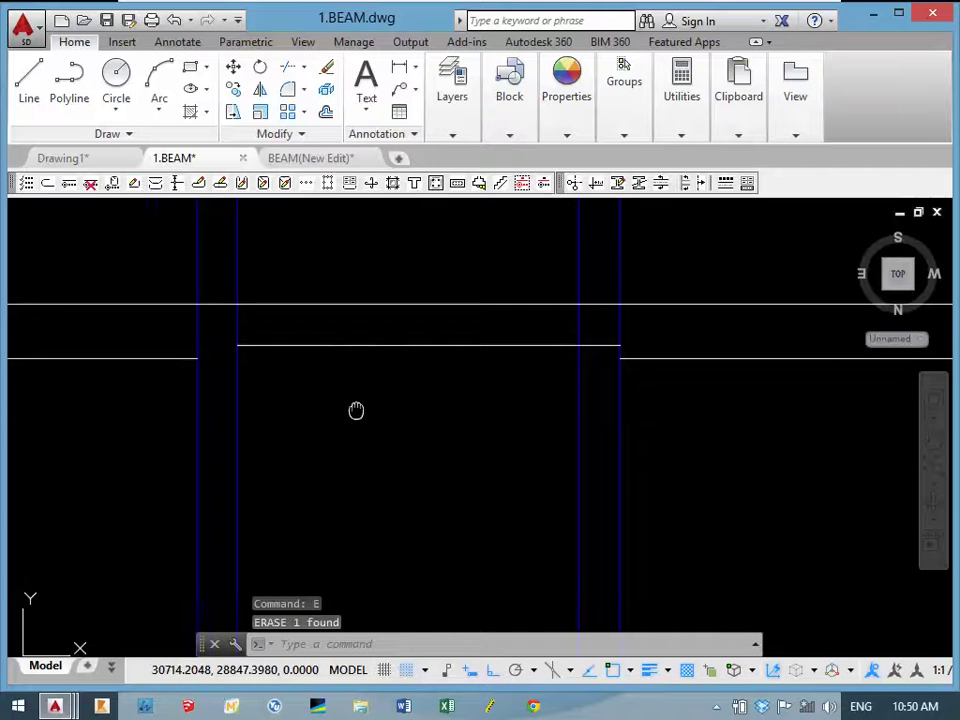
scroll(312, 422, down, 2)
middle_drag(312, 422, 514, 405)
scroll(394, 339, up, 3)
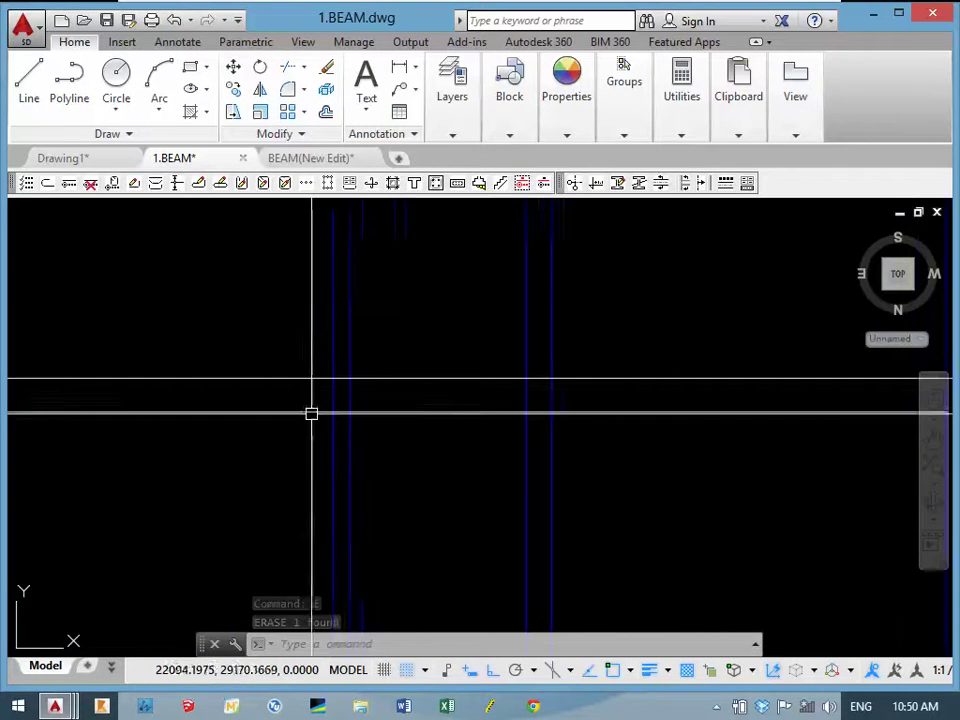
scroll(400, 440, down, 2)
middle_drag(487, 468, 401, 455)
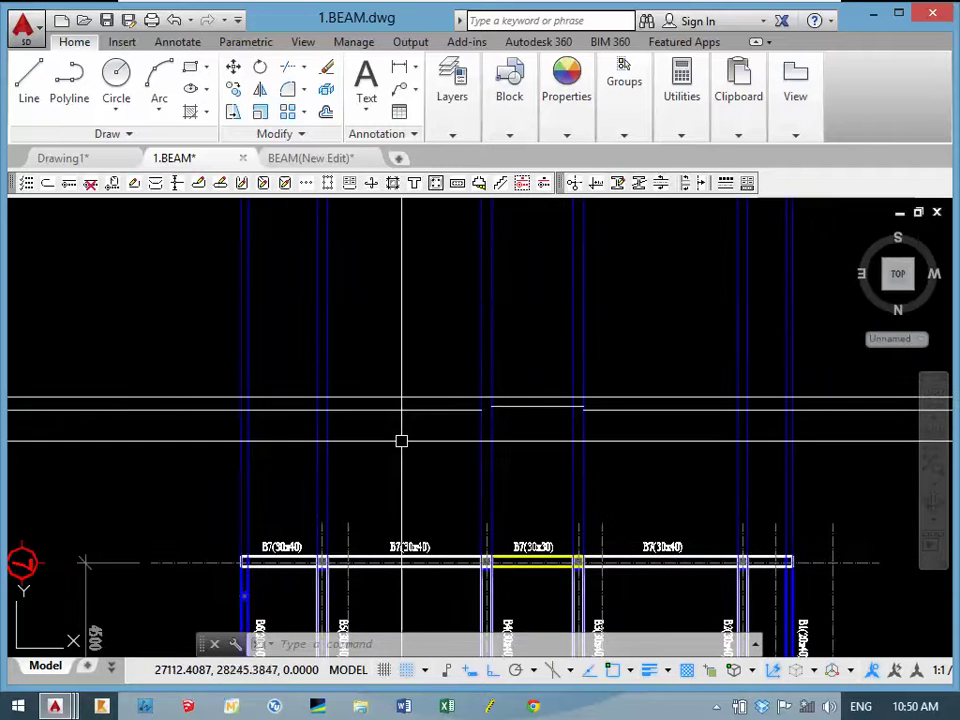
scroll(437, 446, up, 1)
scroll(594, 435, up, 2)
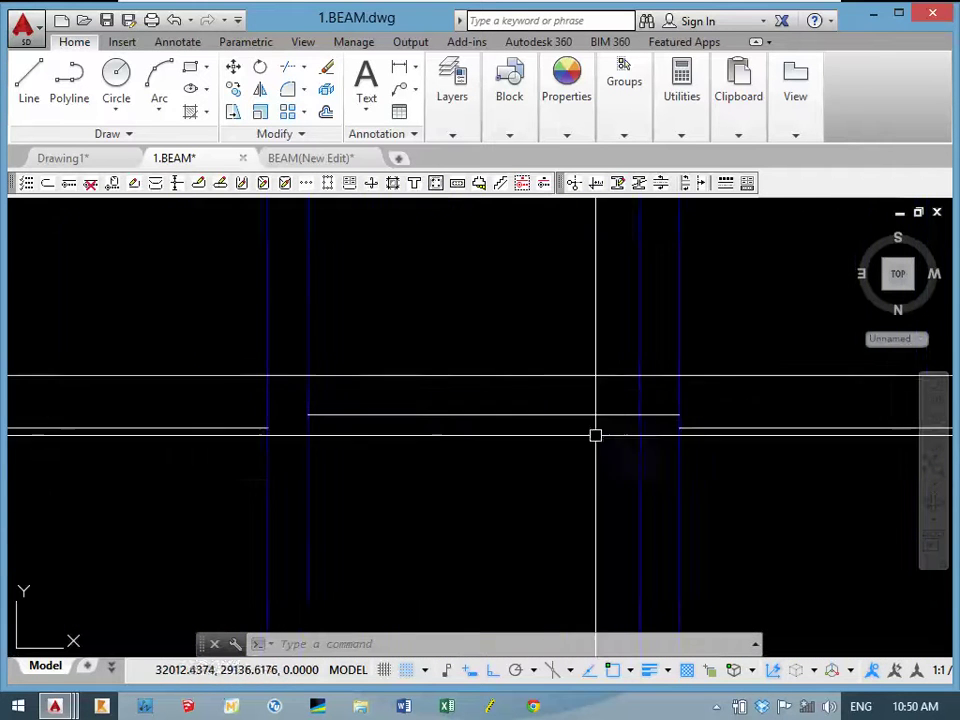
text(Ex)
key(Return)
click(741, 388)
click(714, 440)
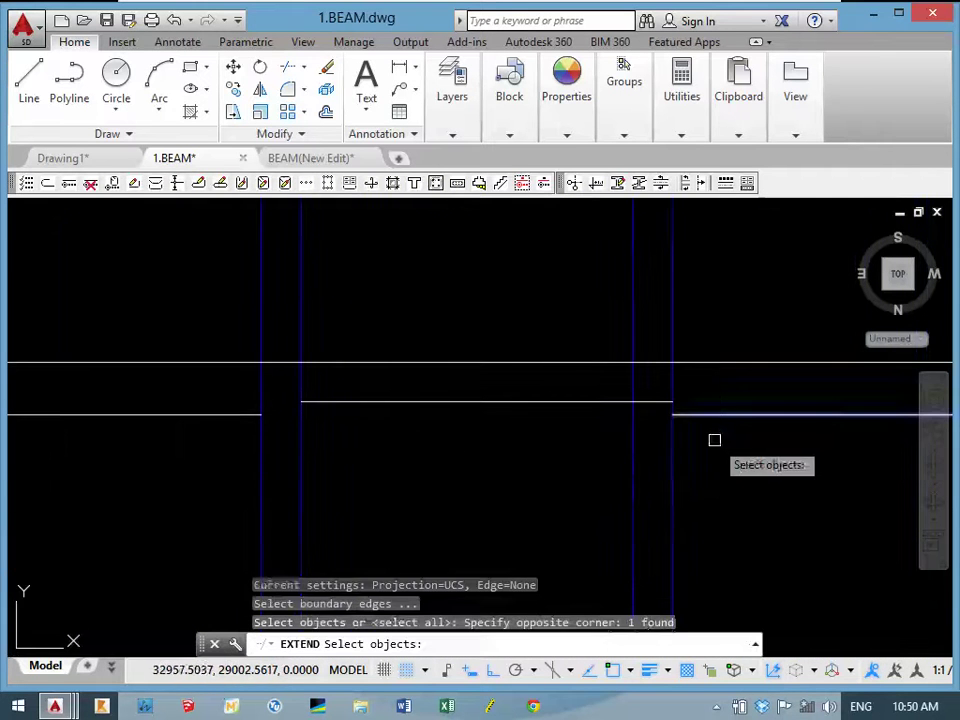
key(Escape)
key(Return)
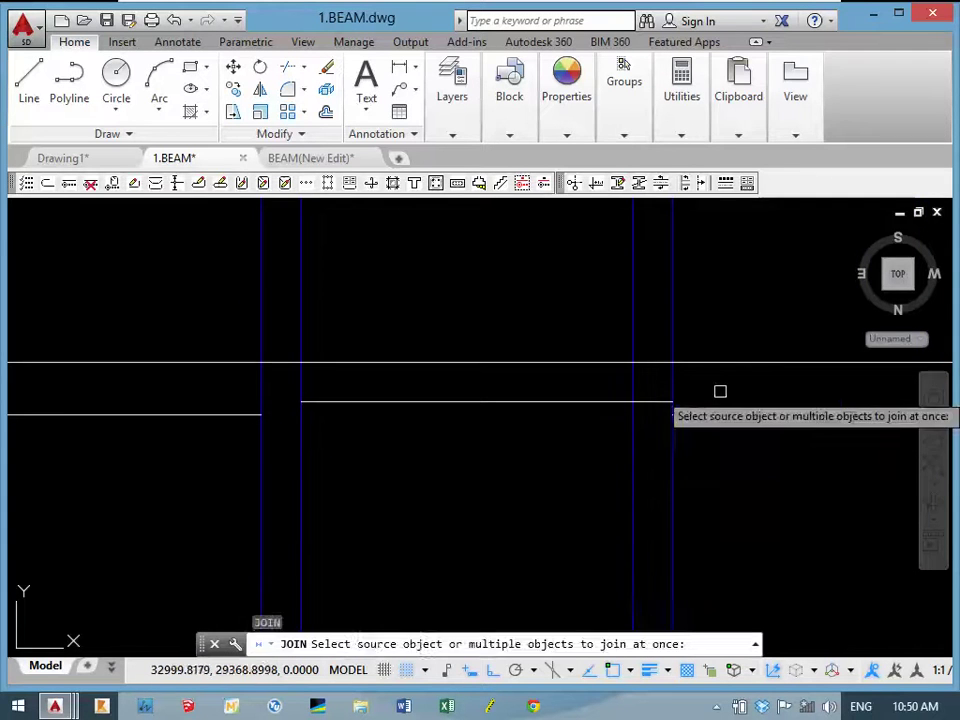
click(720, 390)
click(714, 463)
scroll(714, 463, down, 2)
click(370, 445)
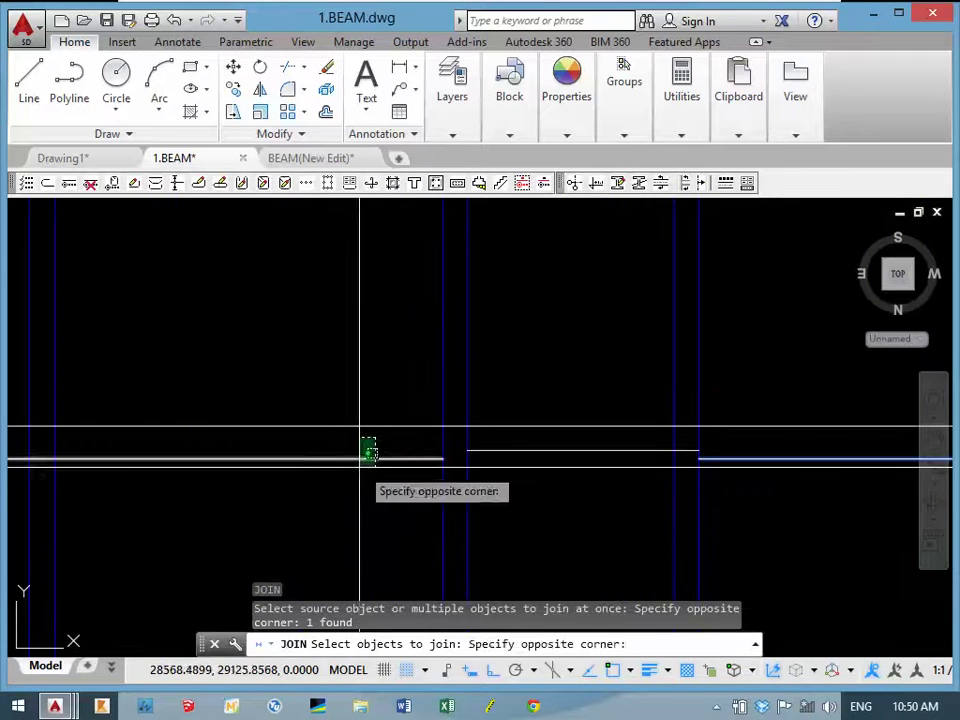
click(350, 482)
key(Return)
click(358, 459)
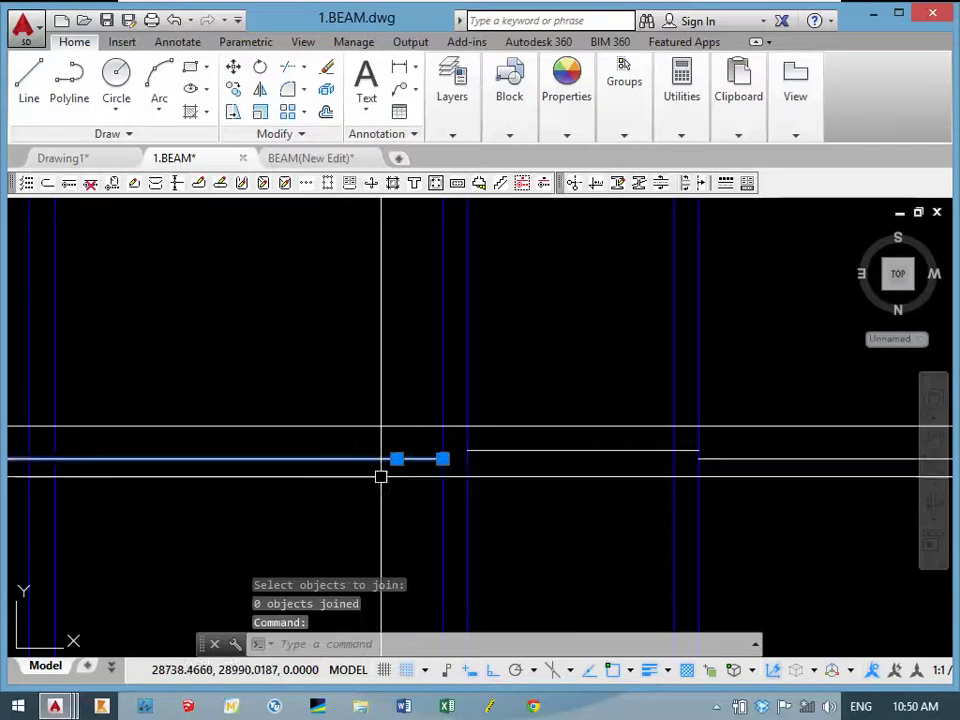
middle_drag(514, 480, 495, 467)
key(Escape)
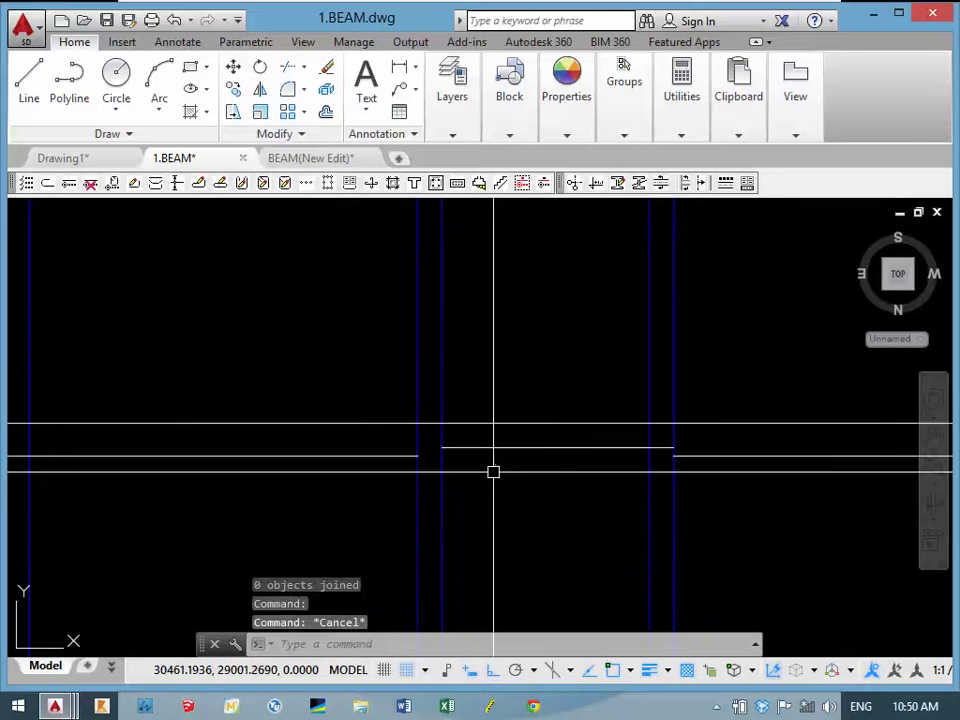
text(J)
key(Return)
click(680, 457)
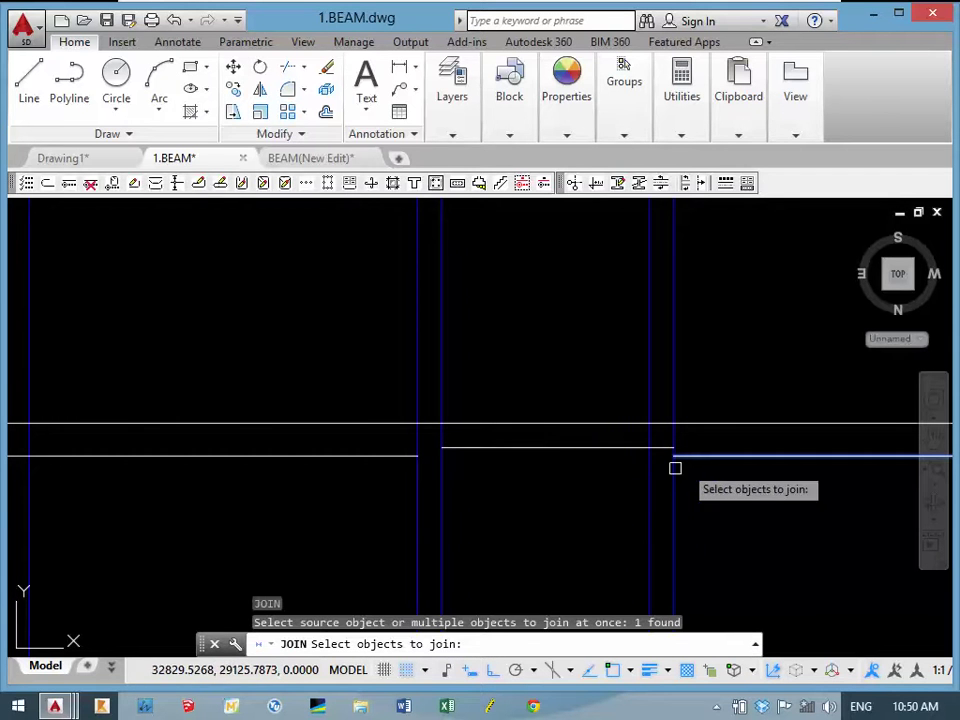
click(386, 460)
key(Return)
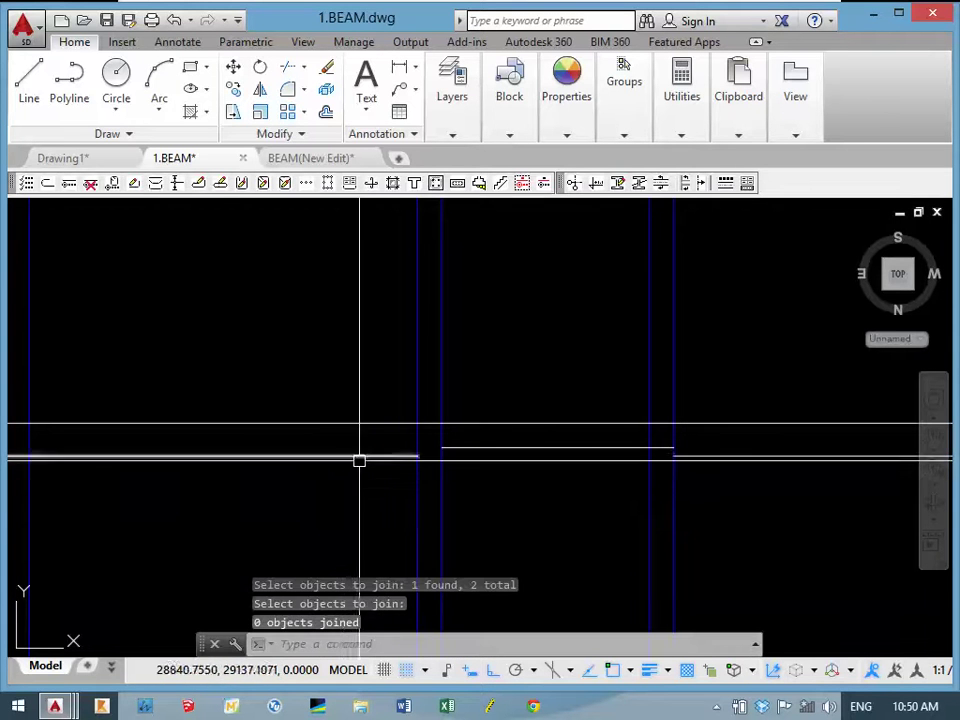
click(359, 459)
scroll(386, 493, down, 3)
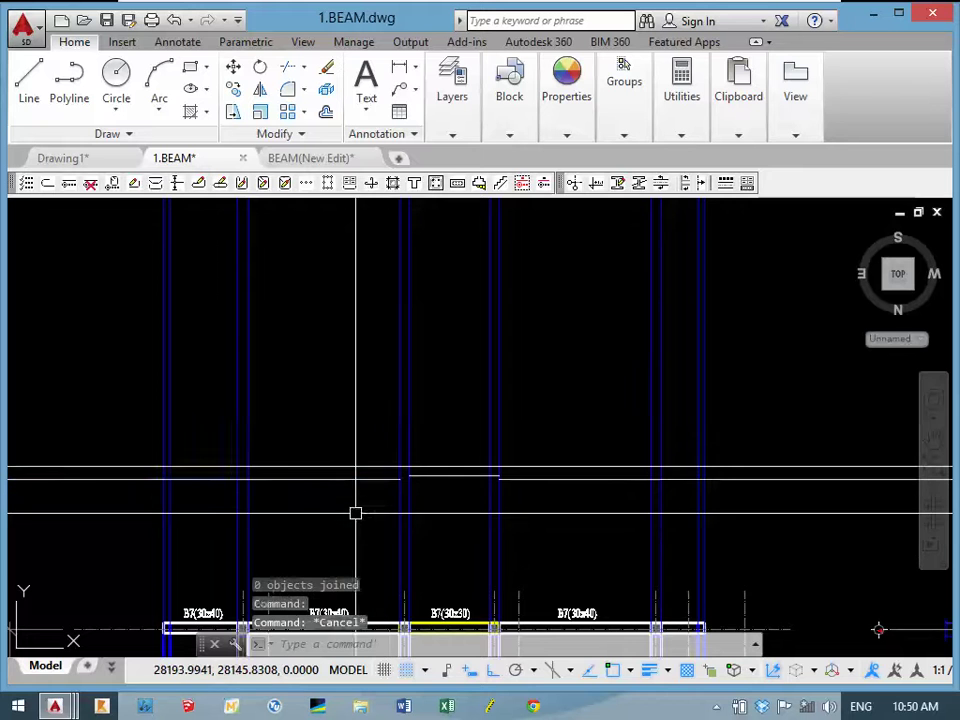
middle_drag(355, 513, 360, 513)
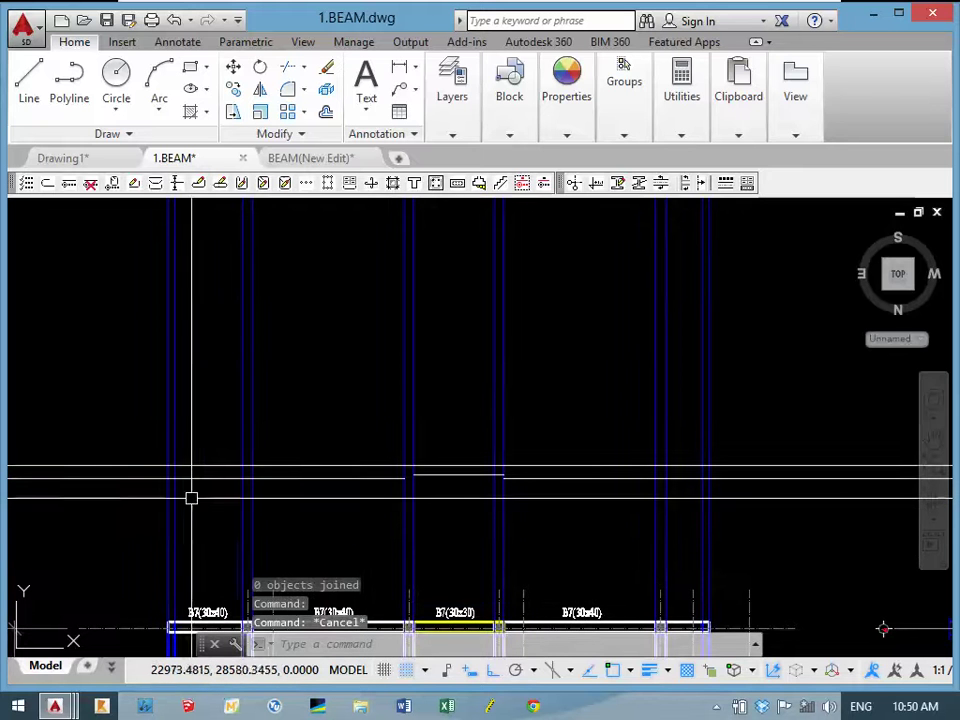
text(O)
Offset two beam lines 300 upward to create new horizontal guides.
key(Return)
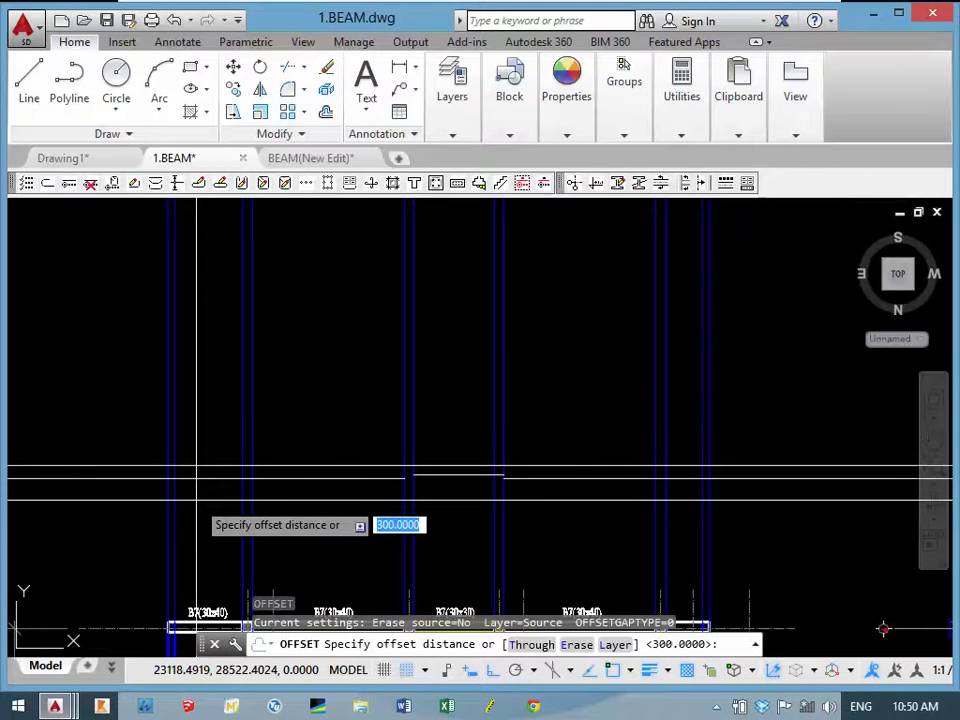
key(Return)
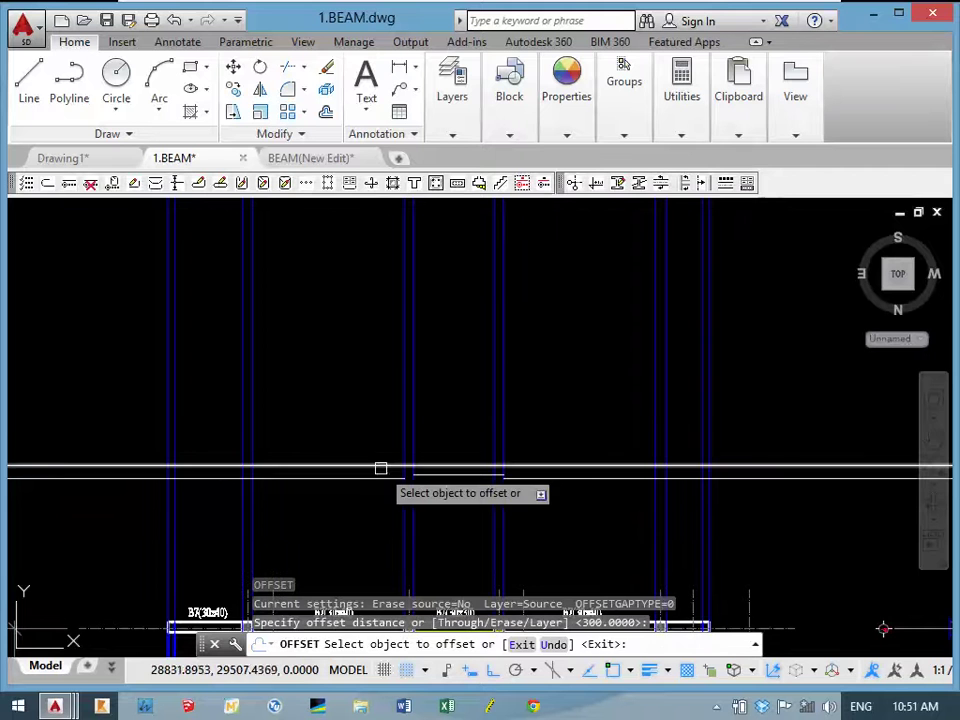
click(381, 469)
click(369, 460)
click(329, 484)
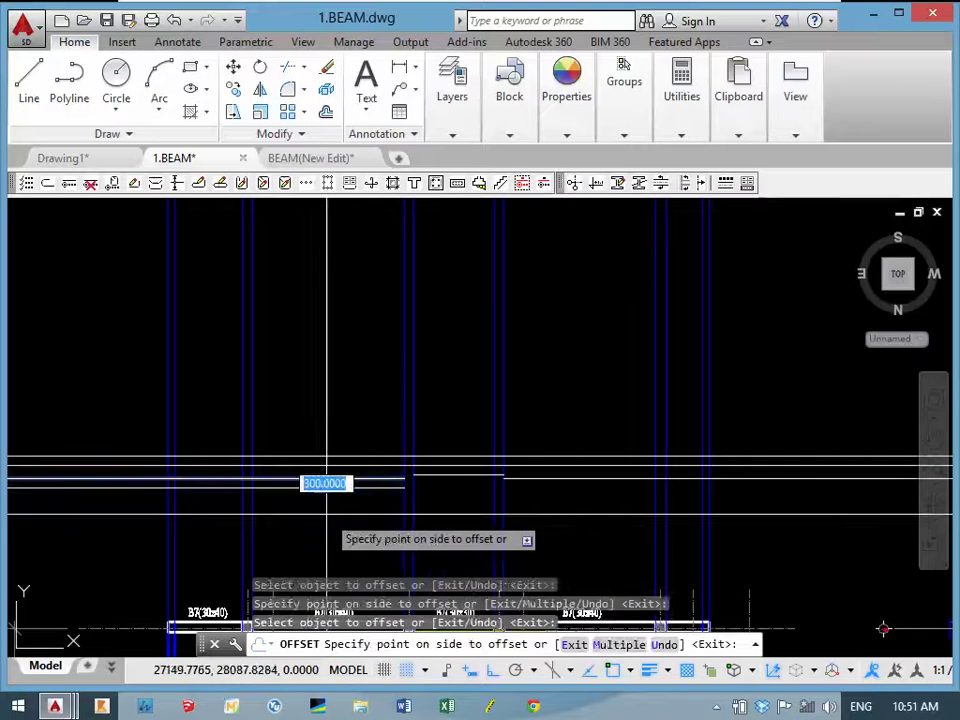
click(514, 470)
scroll(514, 478, up, 2)
scroll(514, 495, down, 3)
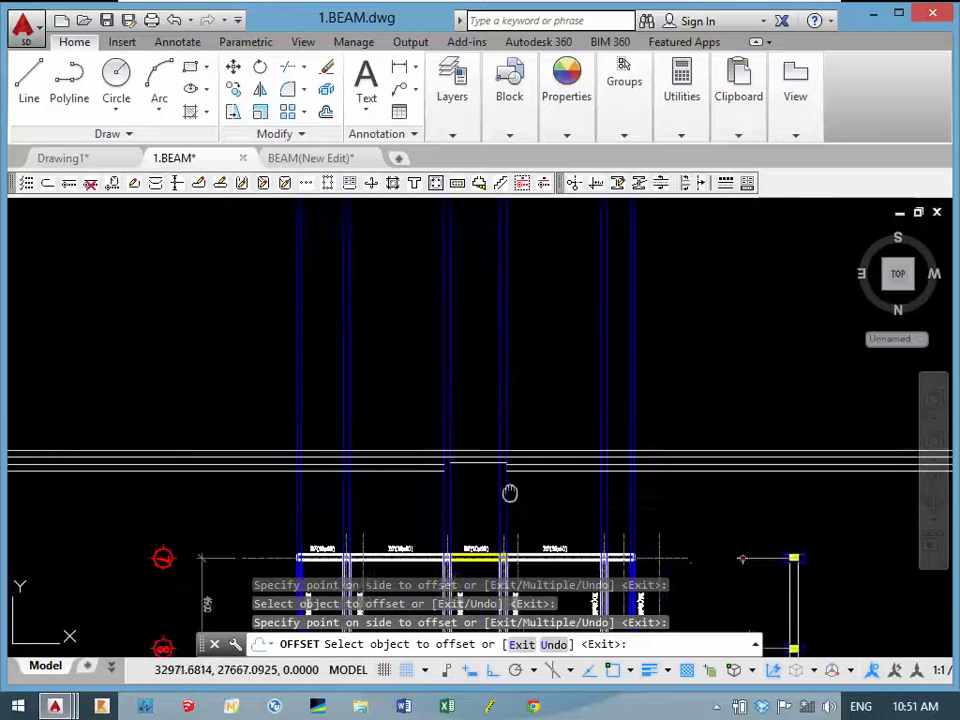
key(Return)
Trim the beam lines back at the columns, using 19 lines as cutting edges.
text(TR)
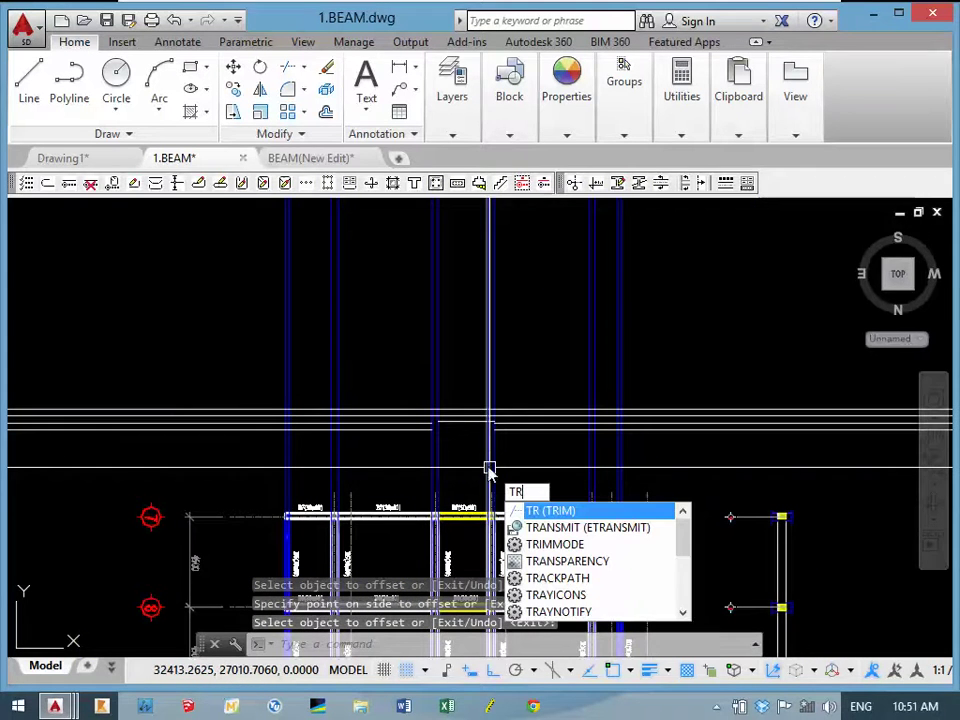
key(Return)
click(664, 332)
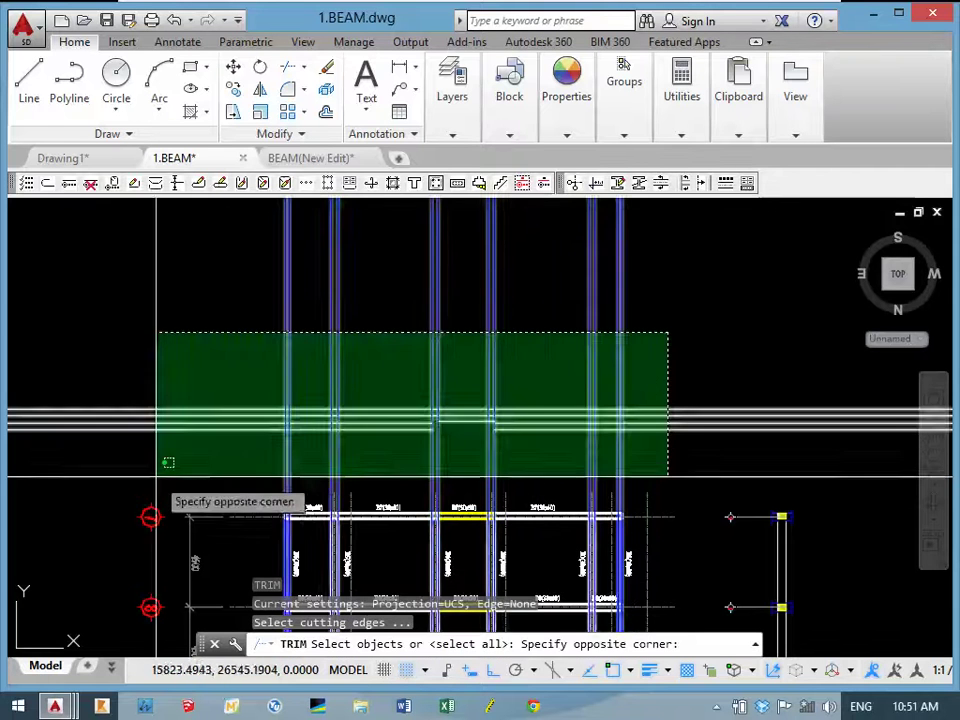
click(156, 449)
key(Return)
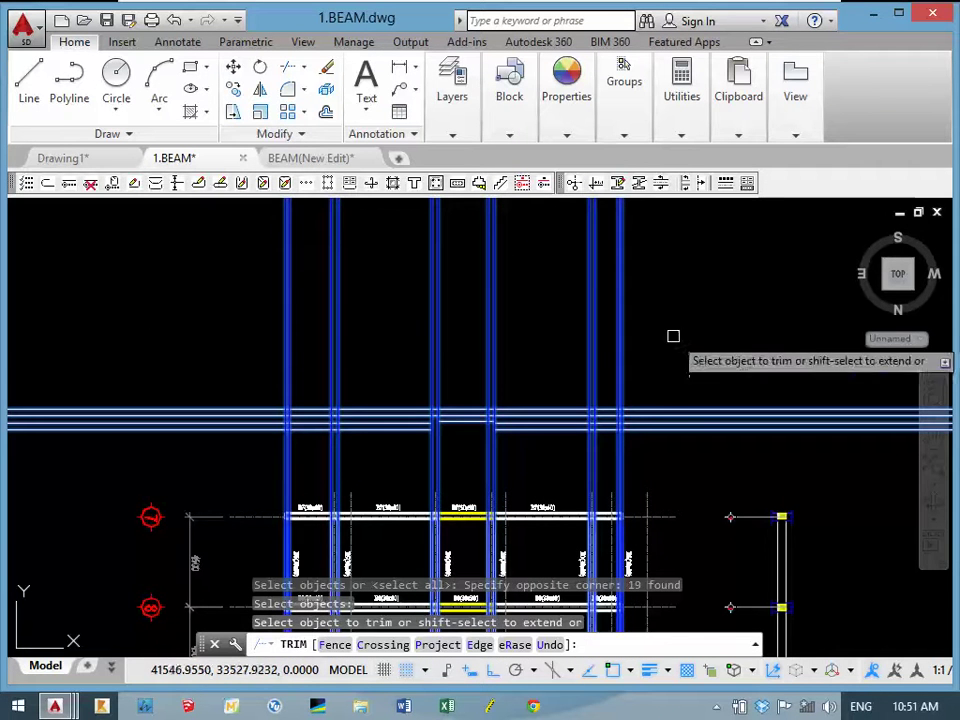
click(673, 336)
click(250, 453)
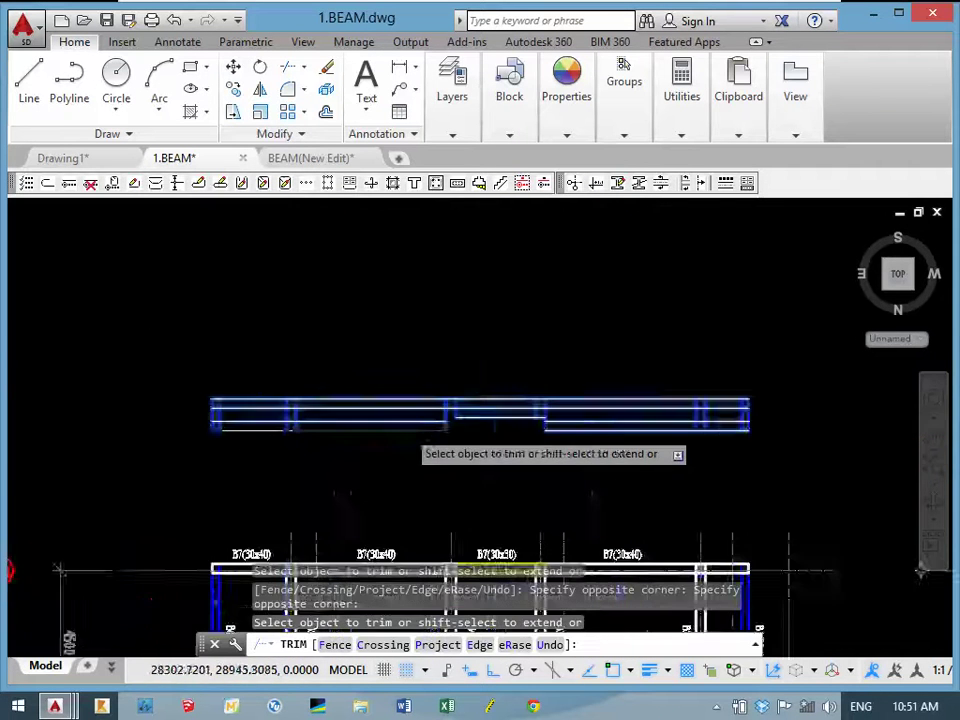
scroll(407, 433, up, 3)
key(Return)
Erase the three leftover beam lines.
click(328, 434)
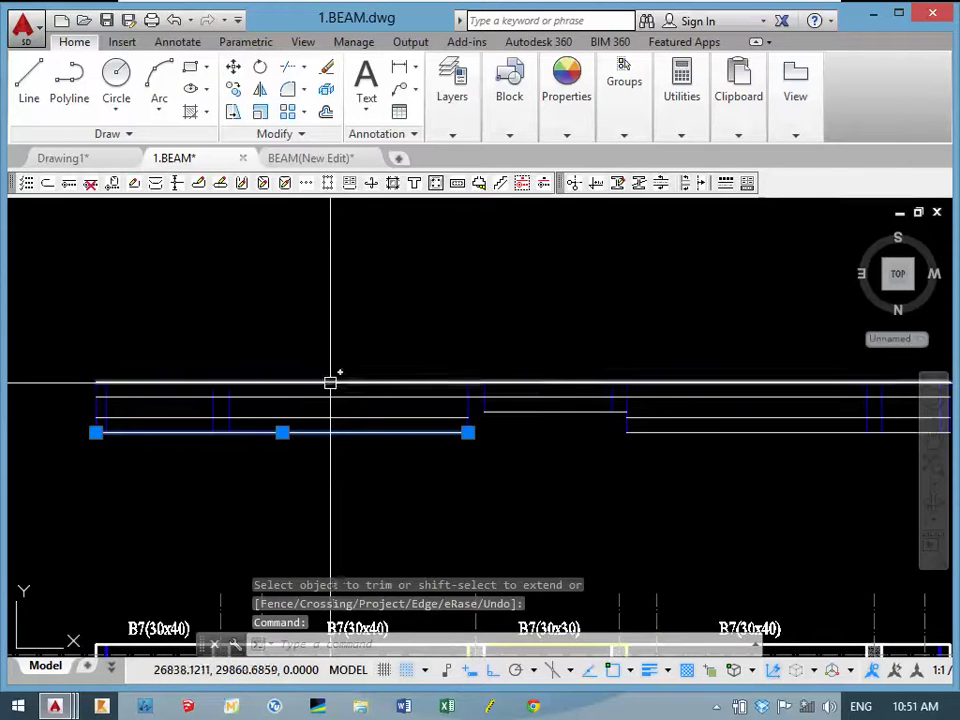
click(330, 382)
middle_drag(801, 382, 555, 382)
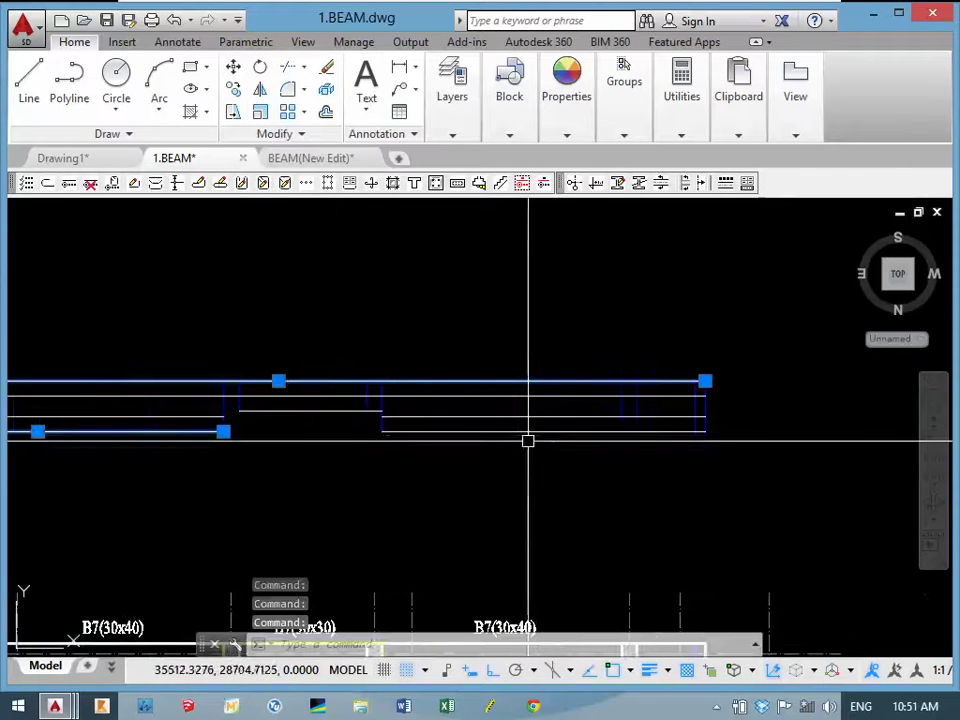
text(e)
key(Return)
scroll(596, 459, down, 3)
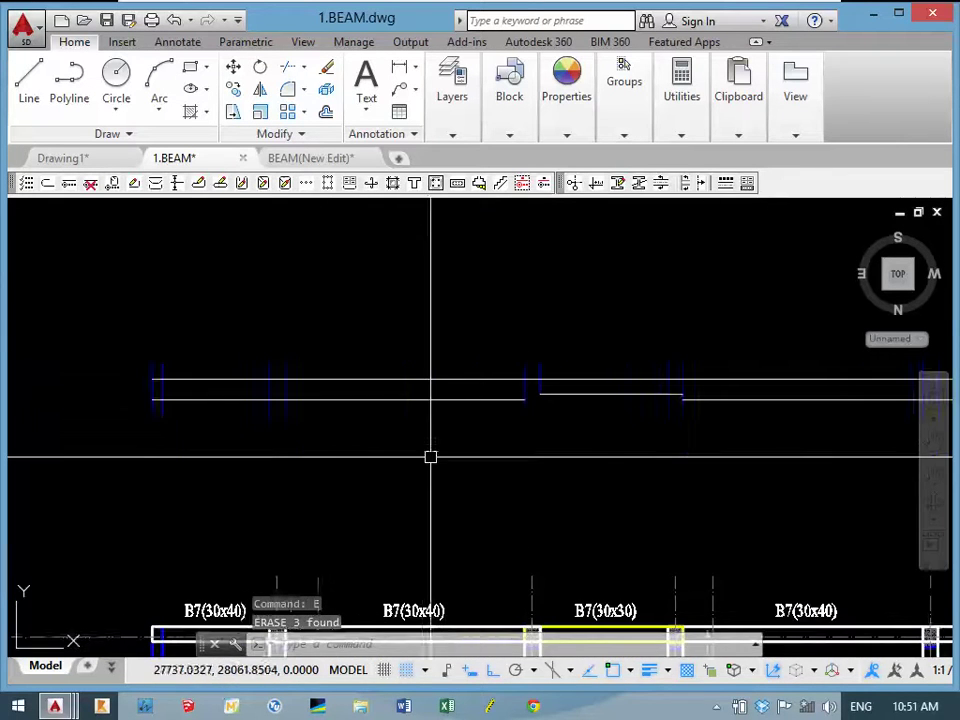
scroll(552, 433, up, 2)
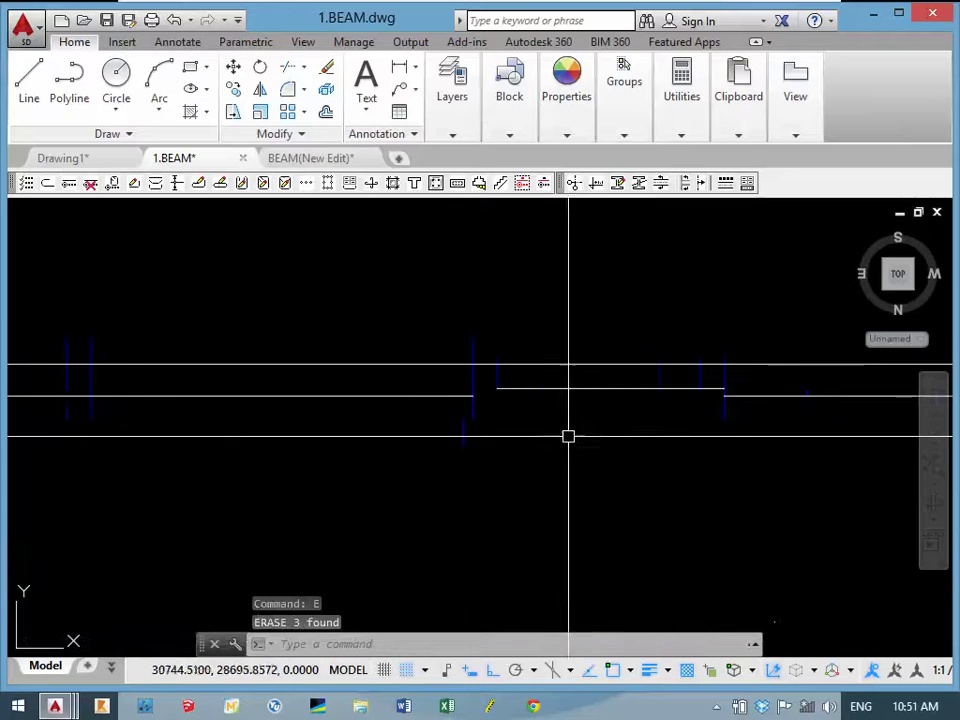
scroll(477, 410, up, 2)
Draw a temporary horizontal construction line below the beam with XL.
text(xl)
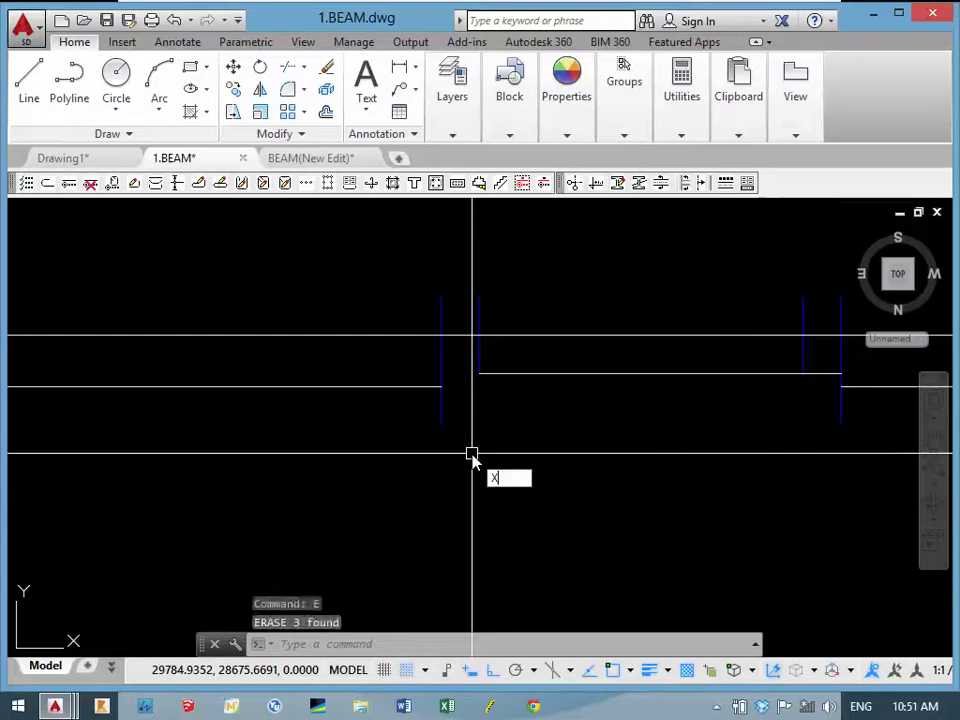
key(Return)
text(h)
key(Return)
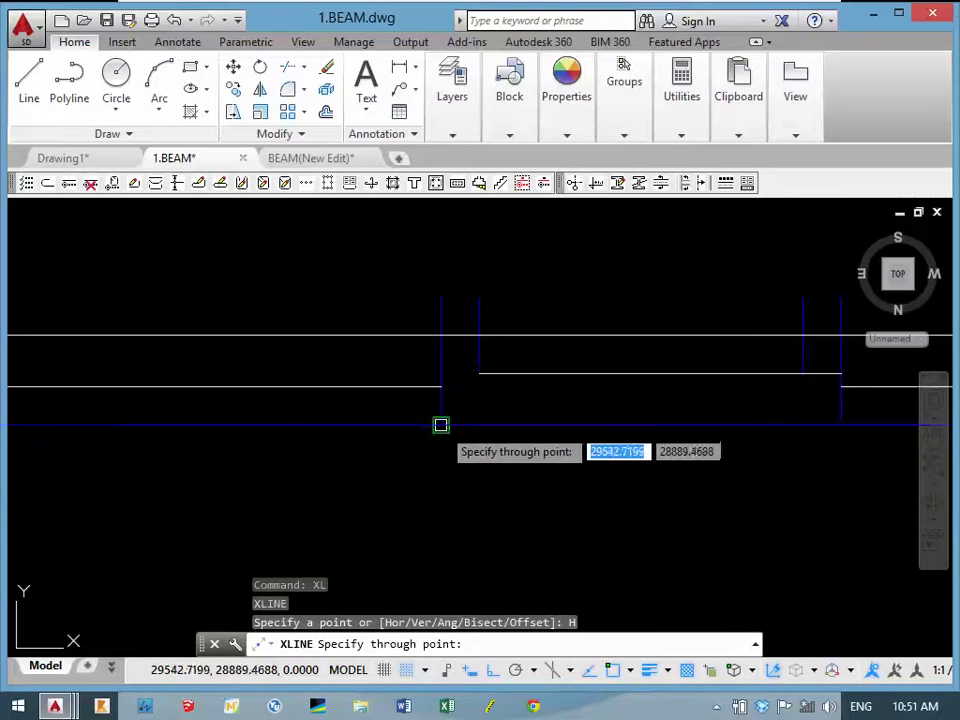
click(441, 425)
key(Return)
Extend the beam lines down to the construction line as boundary.
key(Return)
click(538, 416)
click(467, 478)
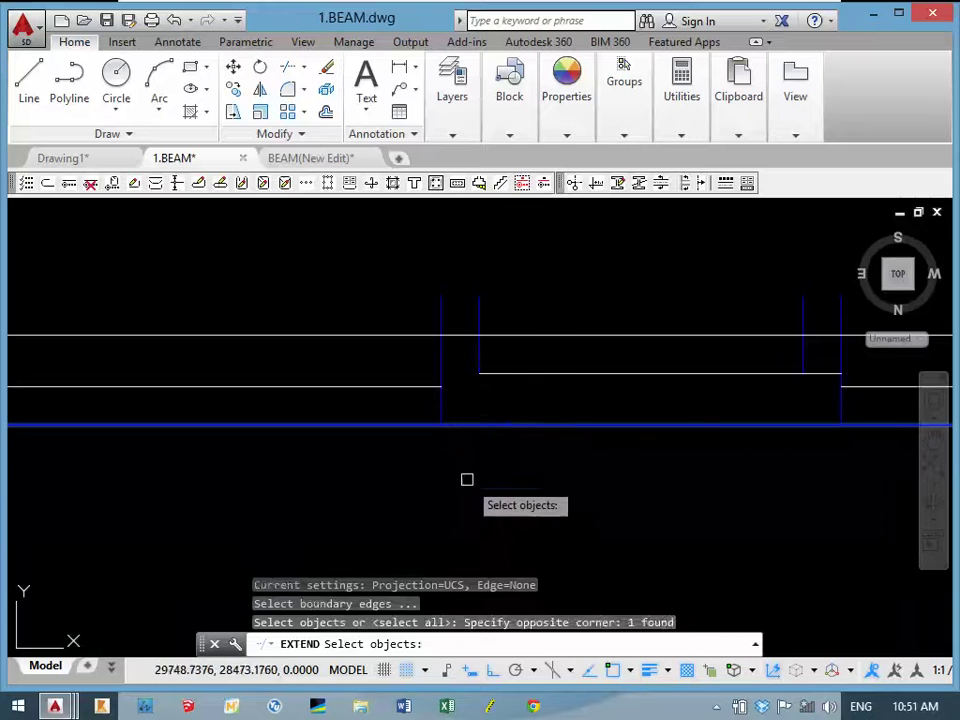
key(Return)
click(510, 337)
scroll(396, 388, up, 3)
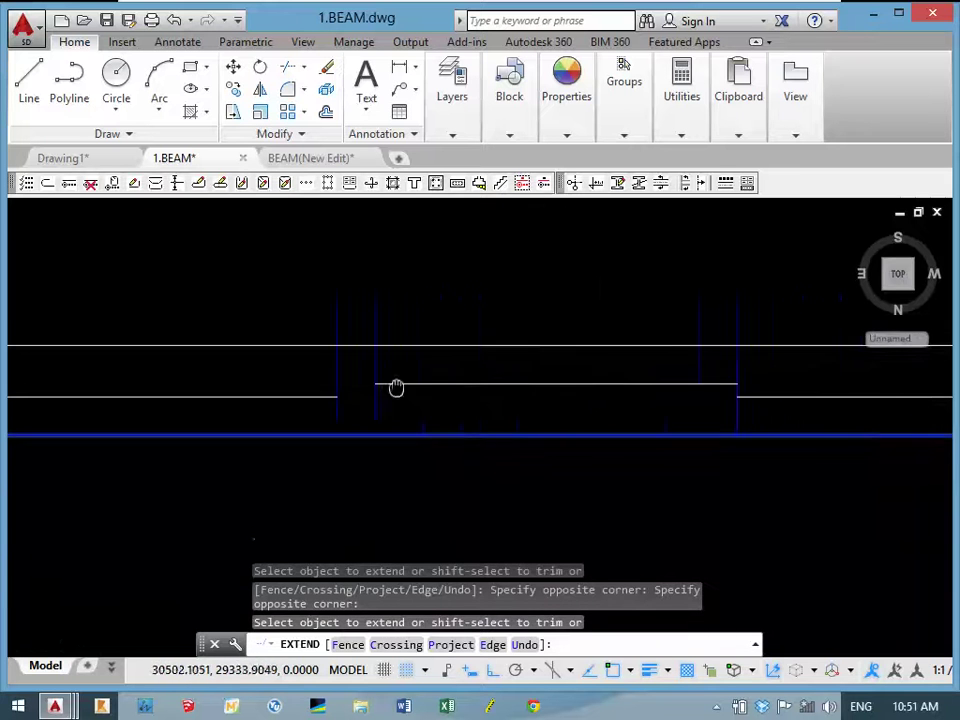
scroll(570, 437, down, 2)
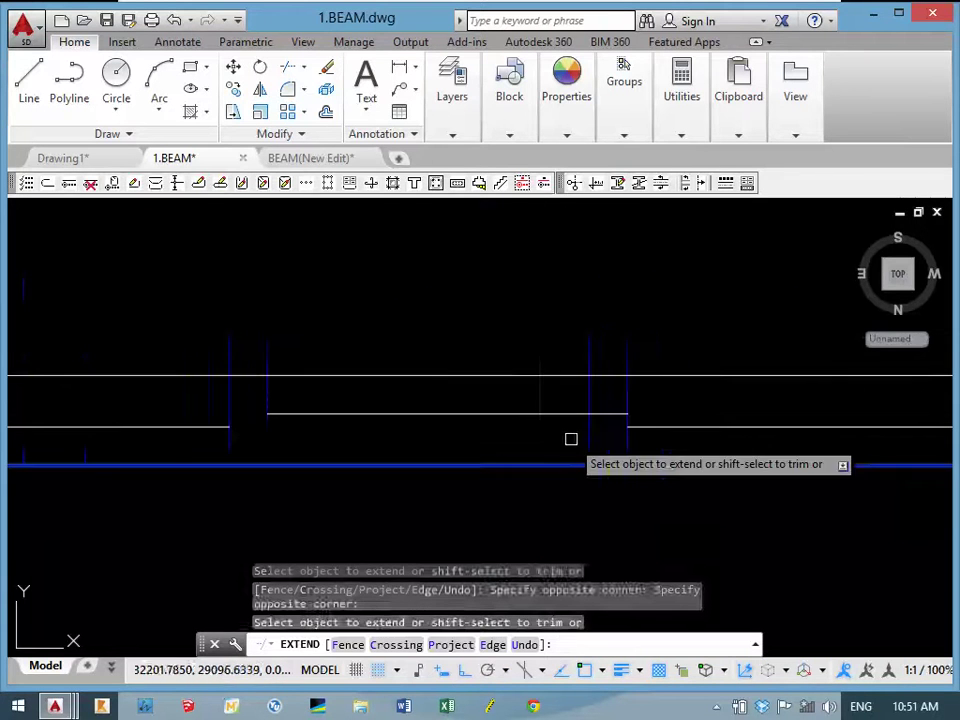
key(Return)
Erase the temporary construction line and bring the B6 and B5 beams into view.
click(459, 465)
text(E)
key(Return)
scroll(458, 457, down, 2)
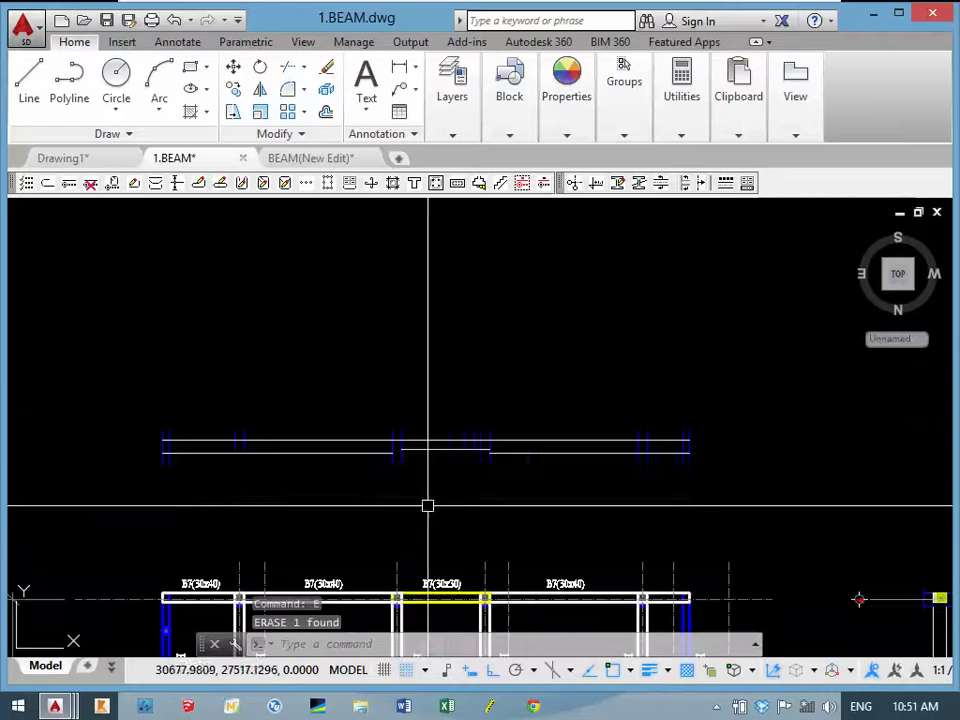
scroll(428, 506, up, 1)
scroll(531, 405, up, 2)
scroll(247, 490, down, 2)
mouse_move(531, 405)
middle_down()
mouse_move(247, 490)
mouse_move(581, 426)
mouse_move(234, 407)
mouse_move(437, 336)
mouse_move(382, 374)
middle_up()
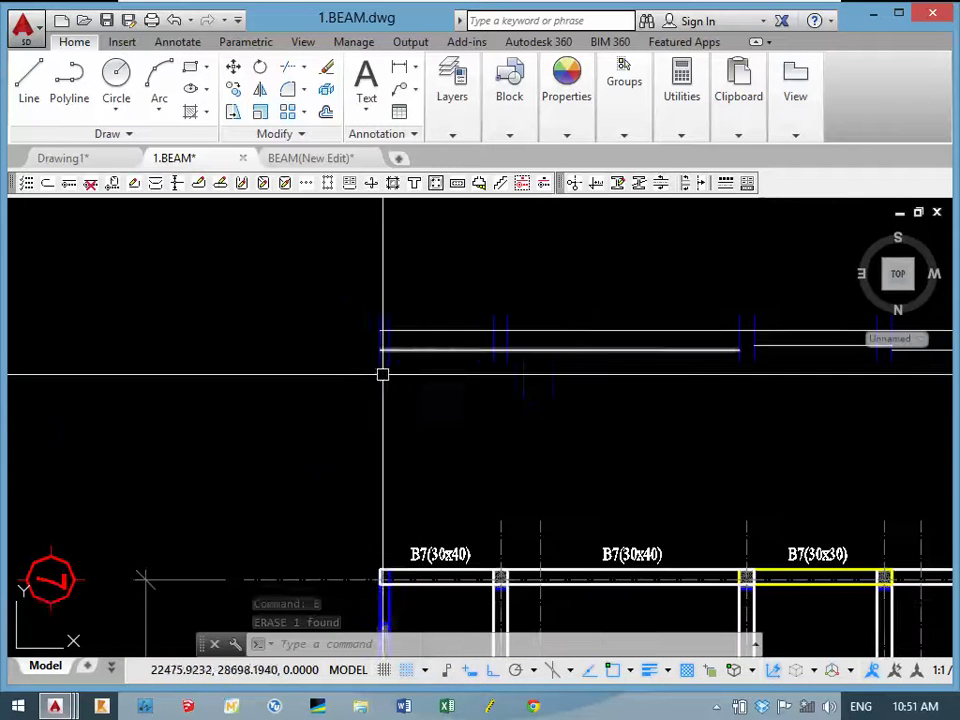
scroll(388, 596, up, 2)
mouse_move(388, 596)
middle_down()
mouse_move(369, 446)
mouse_move(346, 405)
middle_up()
scroll(360, 462, down, 1)
scroll(368, 505, up, 3)
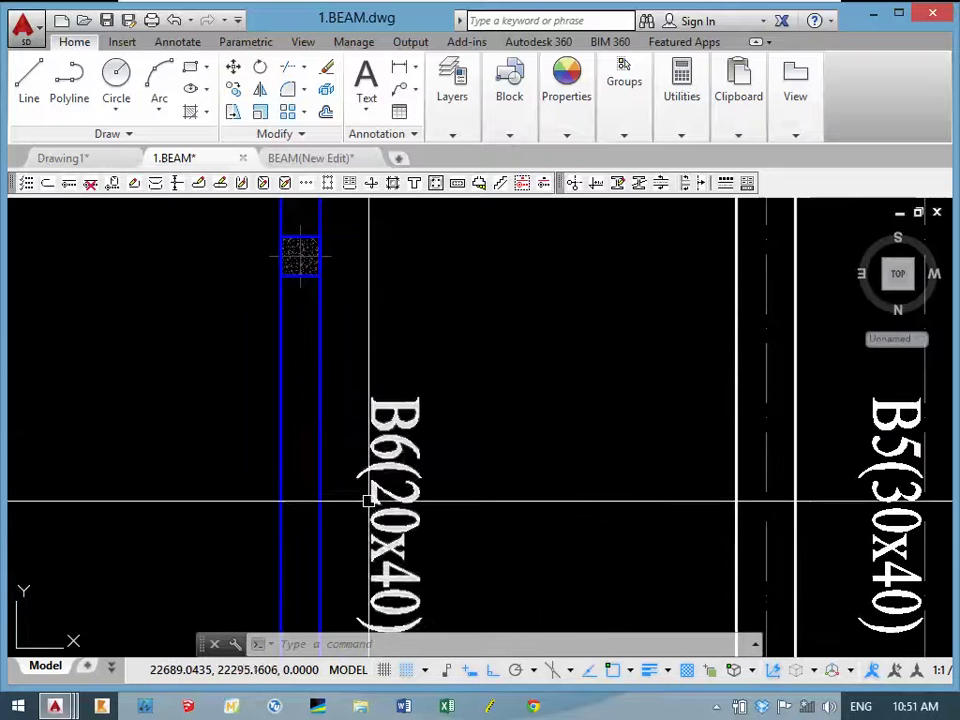
scroll(368, 500, down, 3)
scroll(538, 440, up, 1)
scroll(375, 573, down, 3)
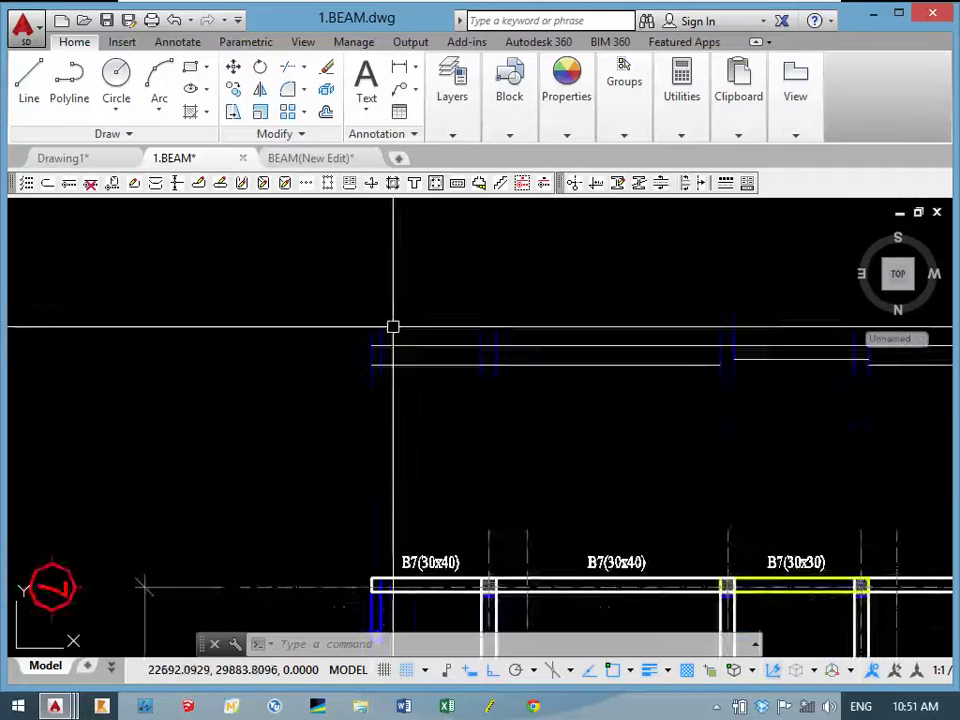
scroll(340, 423, up, 5)
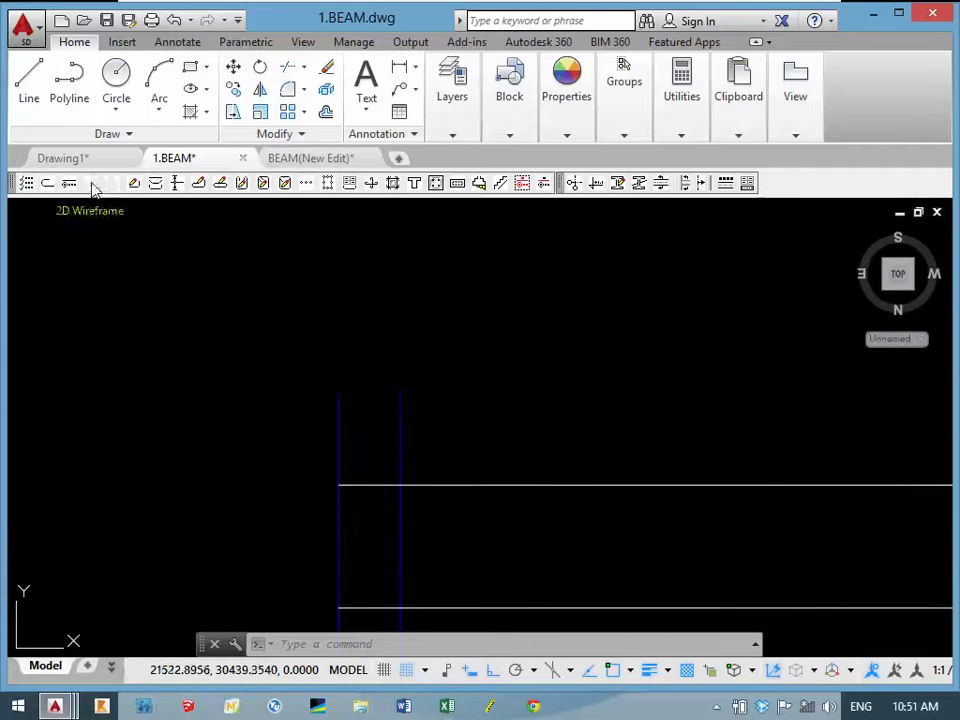
text(DLI)
Add a 200 width dimension above the beam end and a 400 depth dimension at its left.
key(Return)
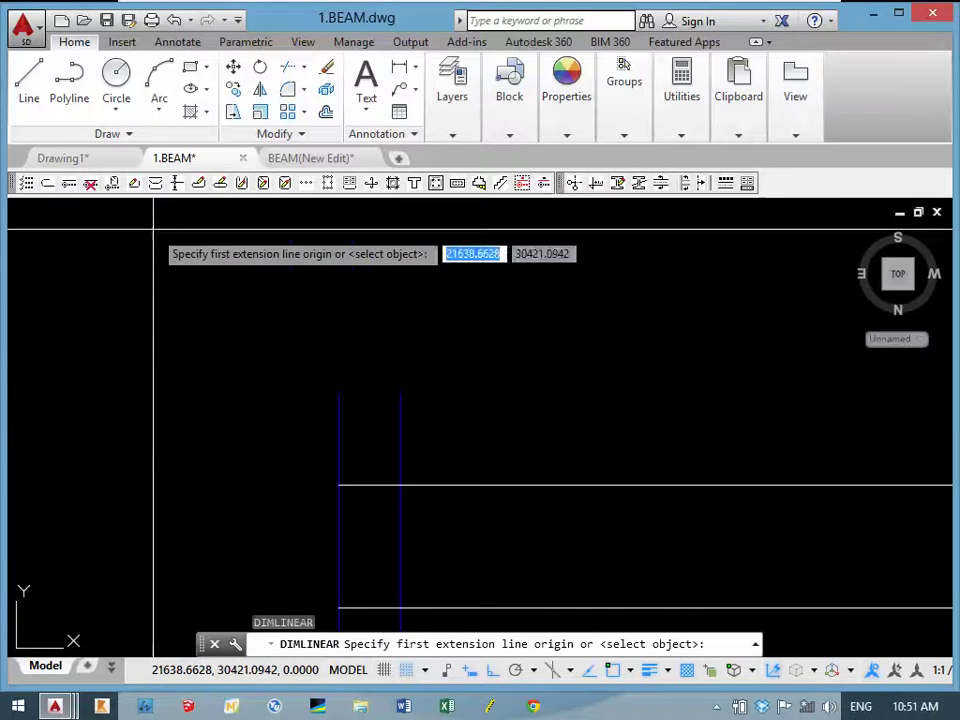
click(338, 486)
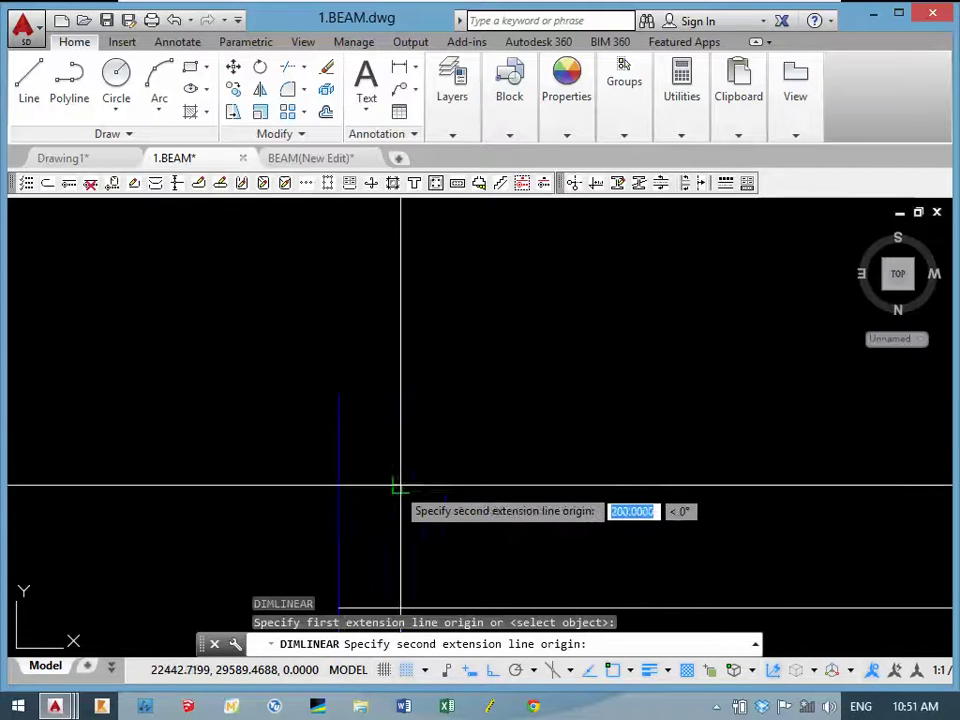
click(399, 489)
click(395, 469)
mouse_move(395, 469)
middle_down()
mouse_move(373, 443)
mouse_move(373, 388)
middle_up()
key(Return)
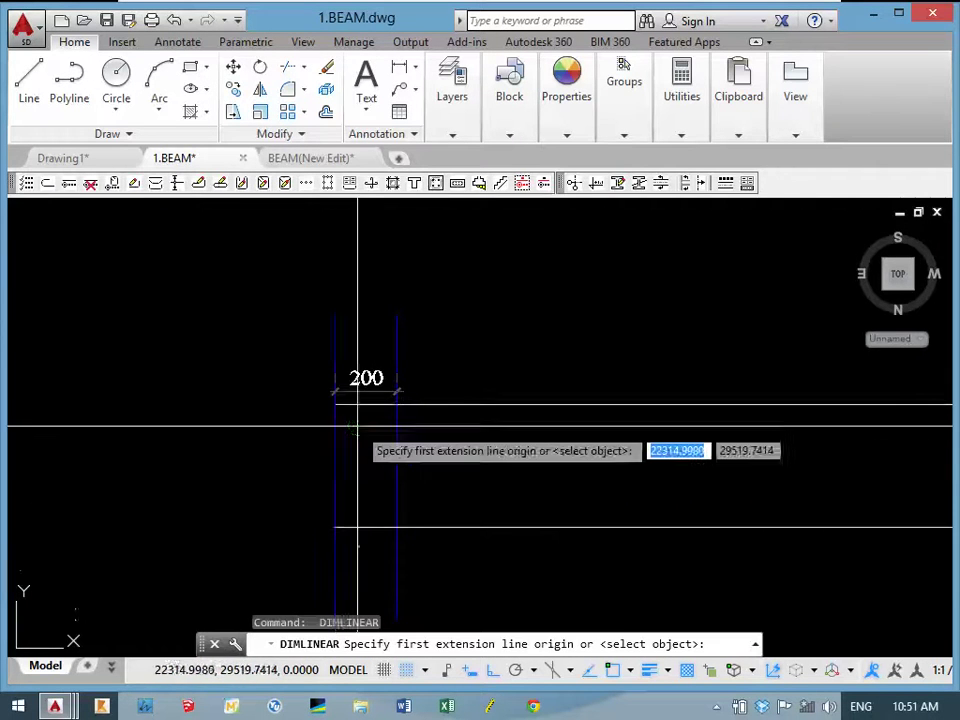
click(336, 404)
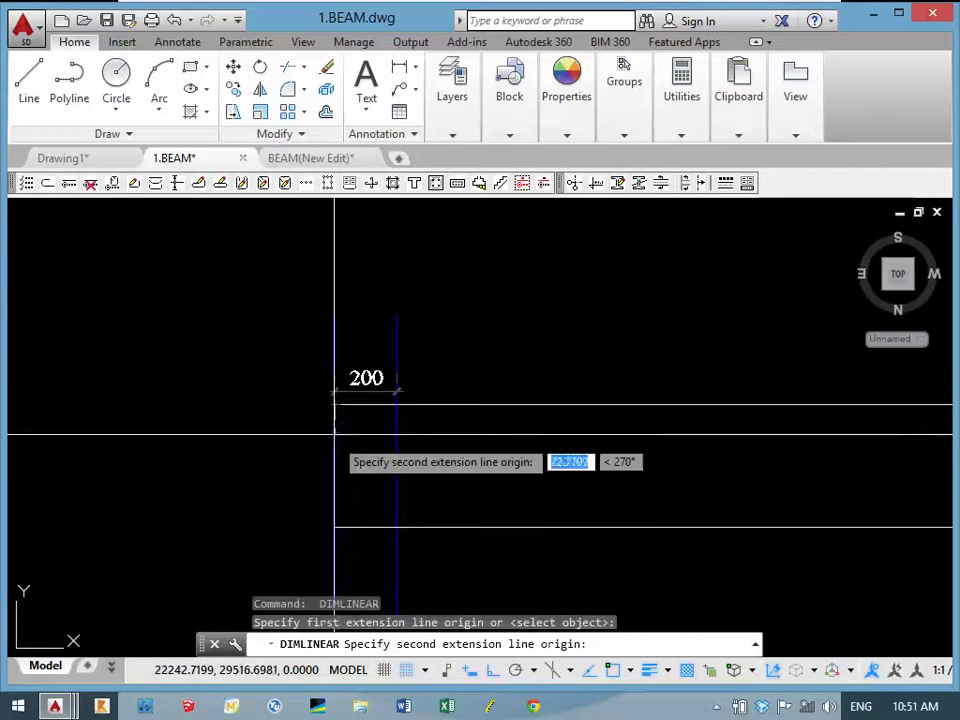
click(336, 527)
click(303, 512)
middle_drag(312, 448, 307, 434)
Delete the 200 and 400 dimensions again.
click(307, 434)
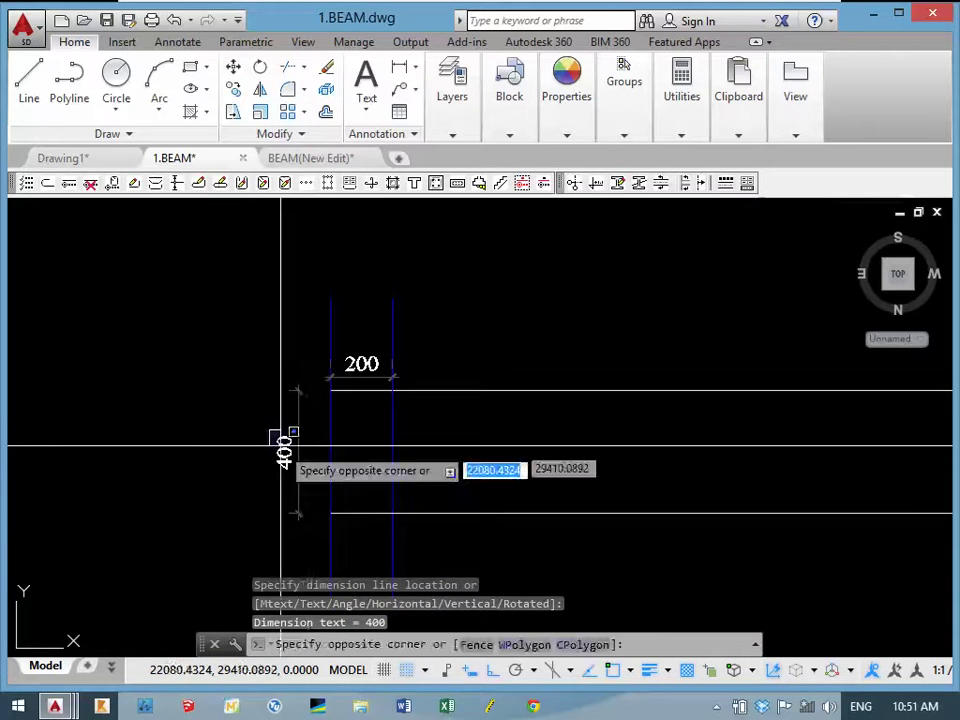
click(282, 440)
click(343, 376)
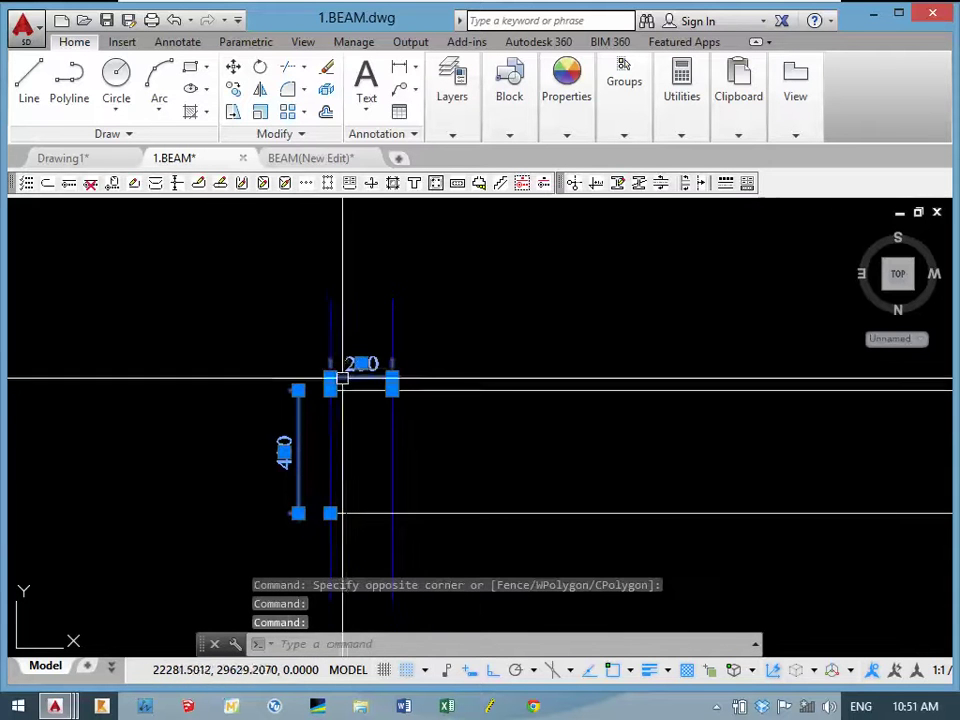
text(E)
key(Return)
middle_drag(332, 452, 339, 294)
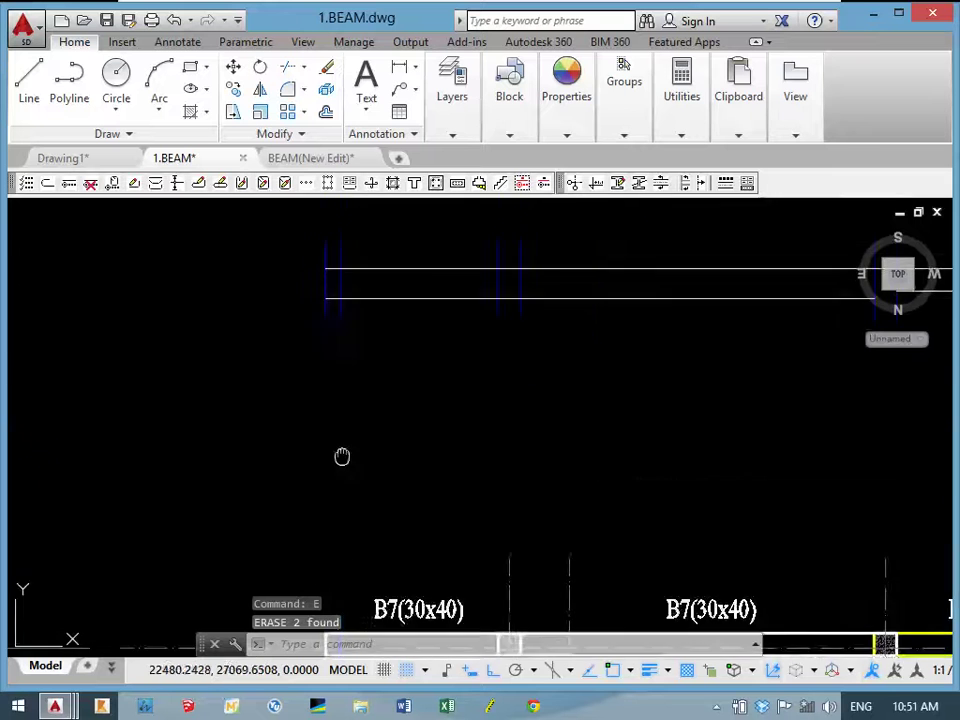
scroll(350, 408, up, 2)
scroll(350, 408, up, 3)
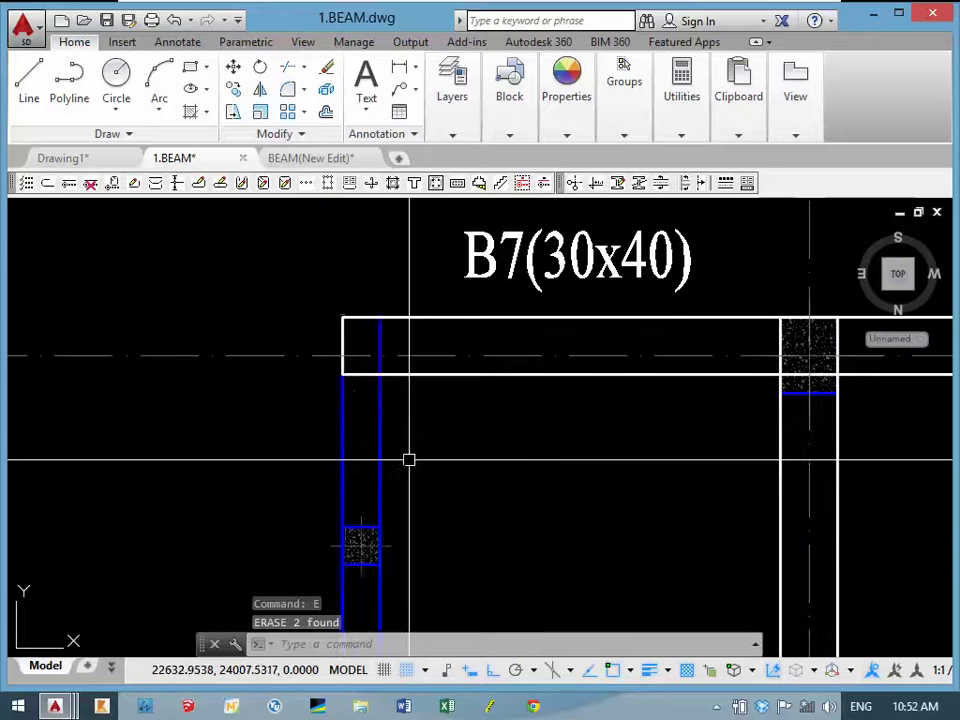
mouse_move(407, 458)
middle_down()
mouse_move(396, 296)
mouse_move(415, 265)
middle_up()
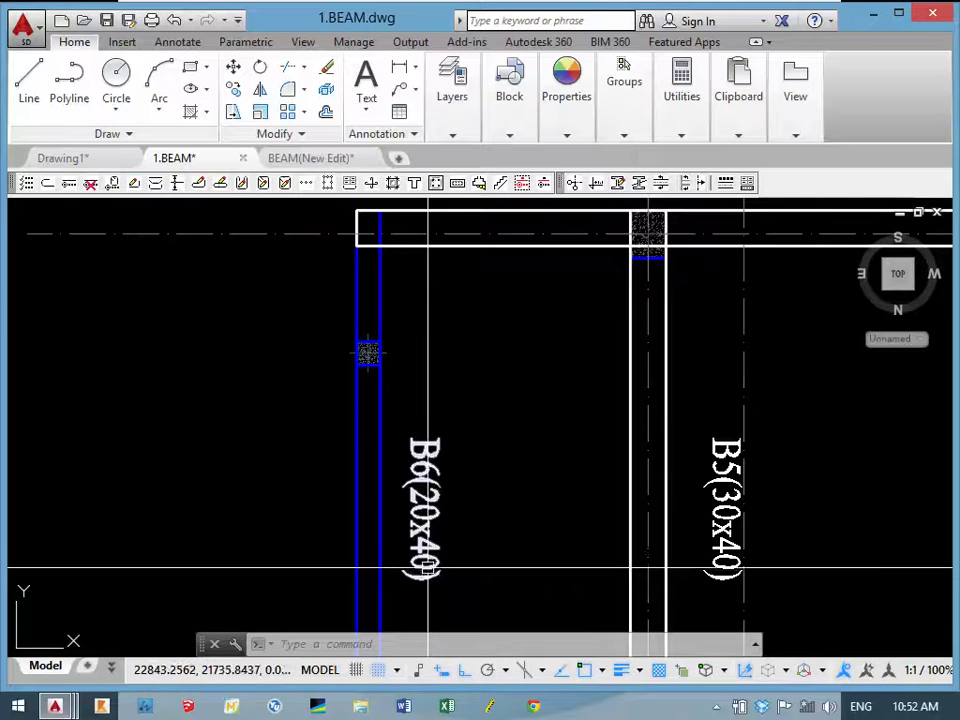
scroll(429, 572, up, 4)
scroll(405, 480, down, 4)
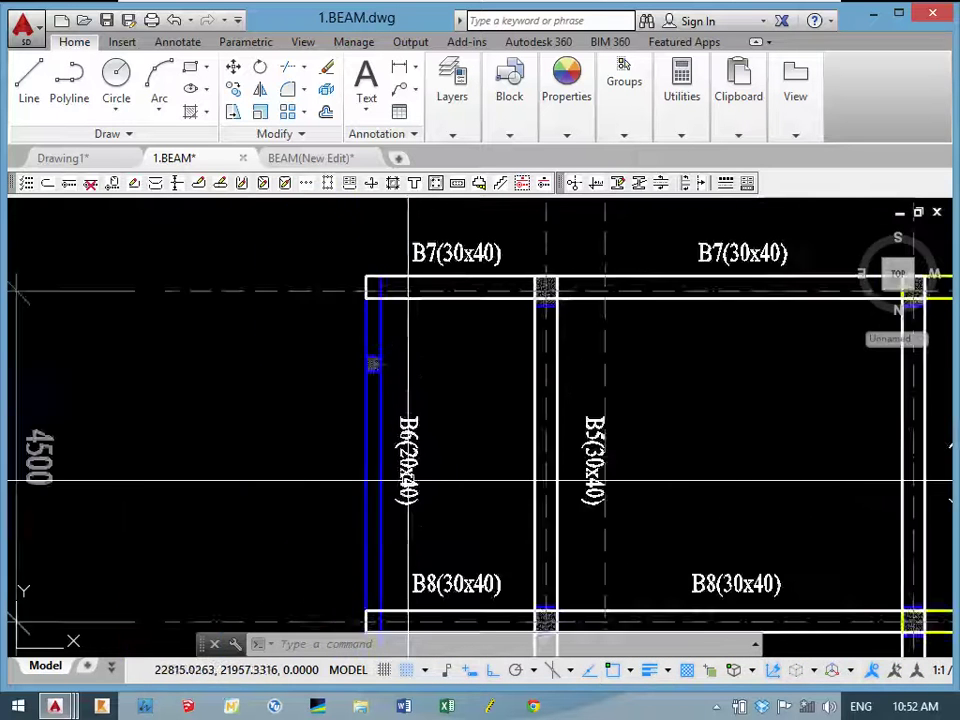
scroll(400, 440, down, 2)
middle_drag(384, 352, 372, 503)
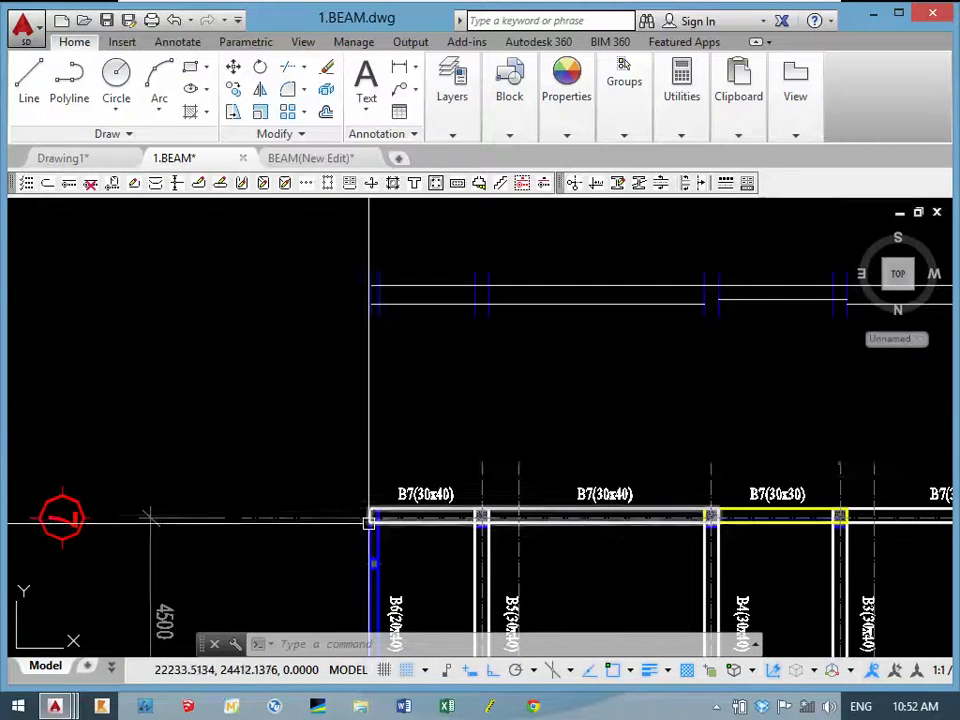
scroll(369, 514, up, 5)
middle_drag(380, 545, 393, 441)
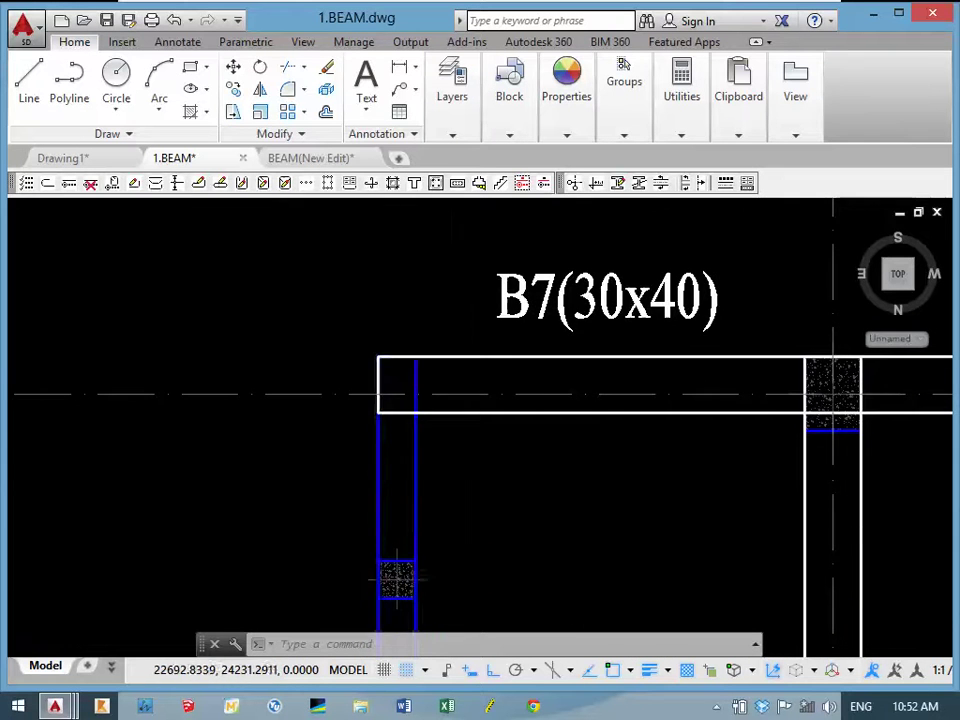
scroll(445, 600, down, 3)
mouse_move(446, 516)
middle_down()
mouse_move(490, 419)
mouse_move(463, 502)
middle_up()
Draw a rectangle between the column lines at the beam end.
text(REC)
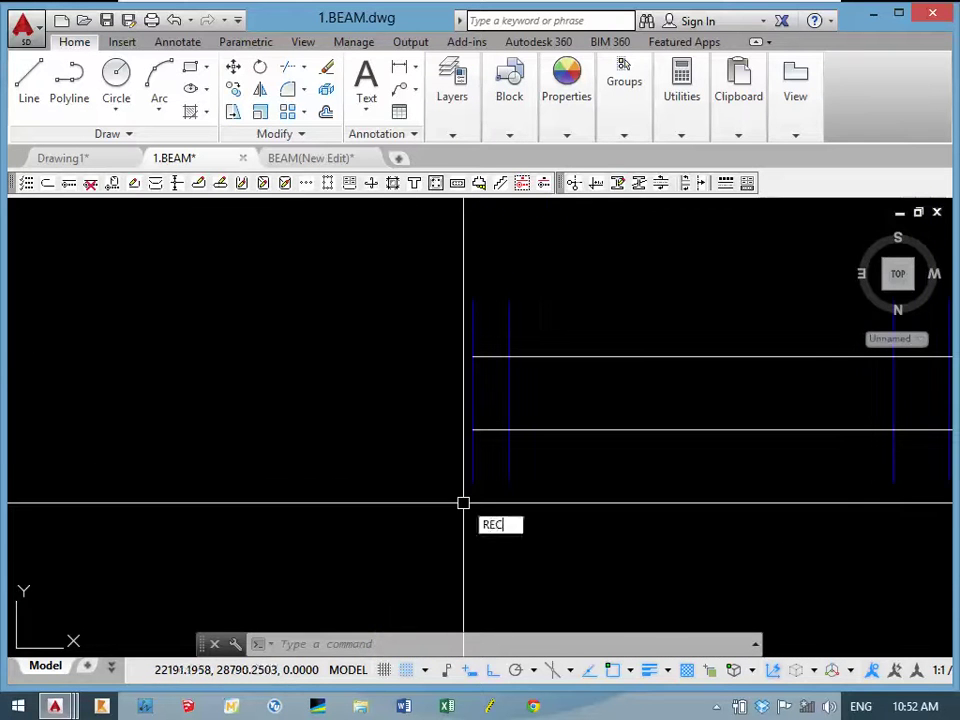
key(Return)
click(472, 356)
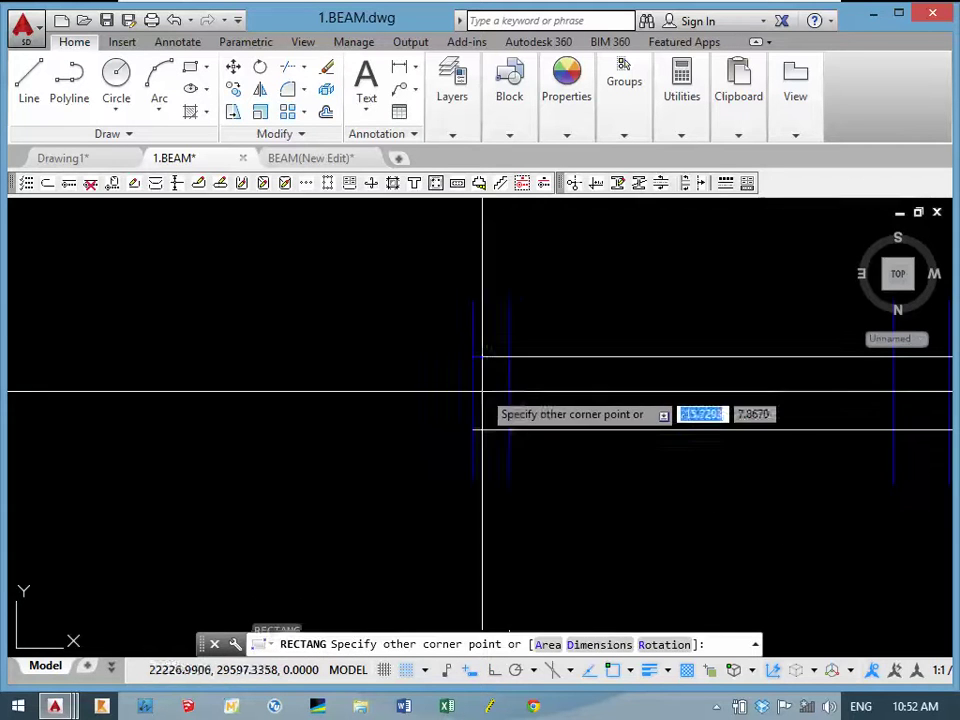
click(509, 430)
scroll(496, 400, up, 2)
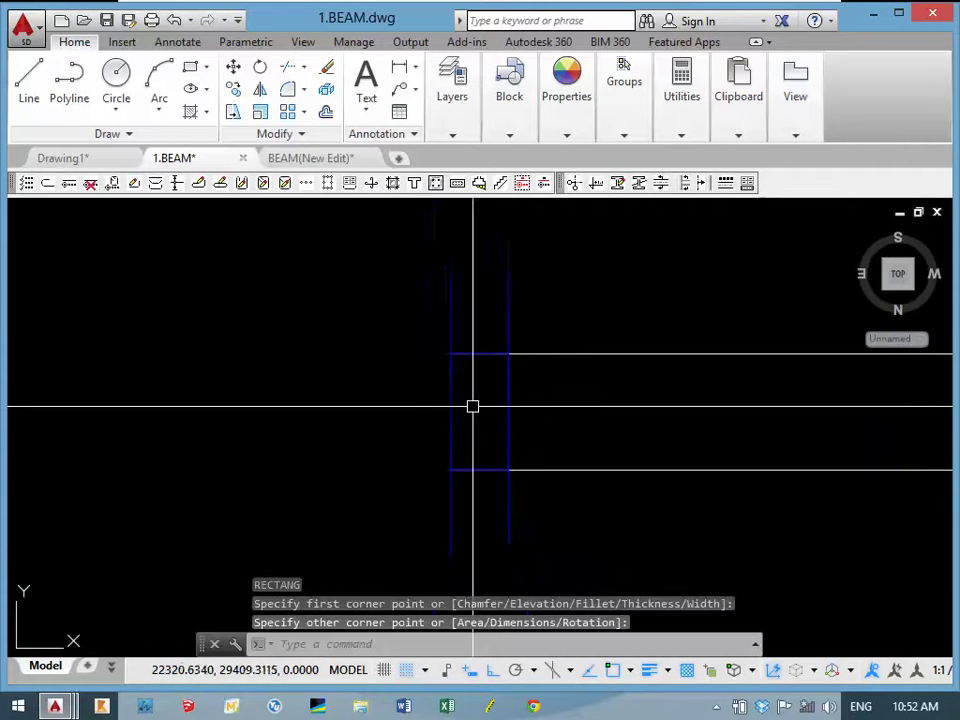
text(H)
Fill the rectangle with a blue diagonal hatch.
key(Return)
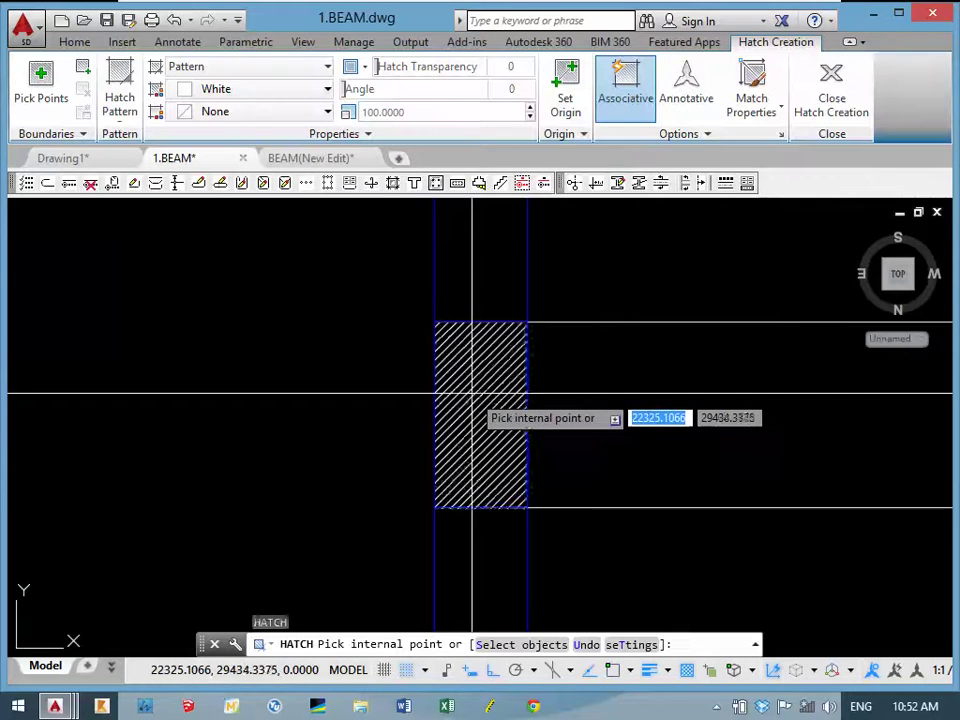
click(471, 392)
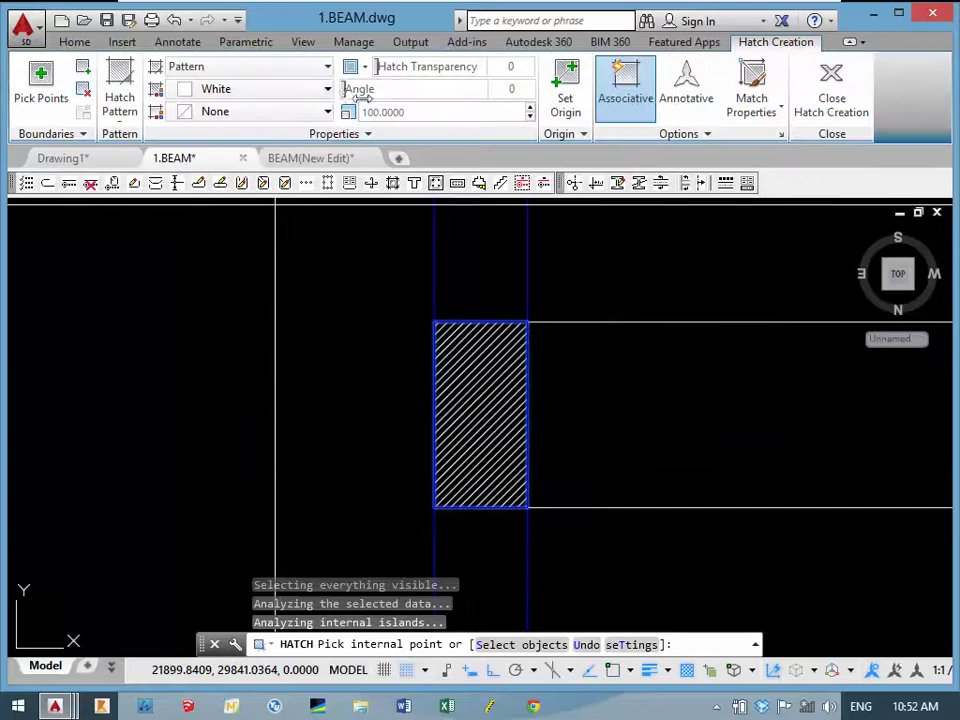
click(320, 92)
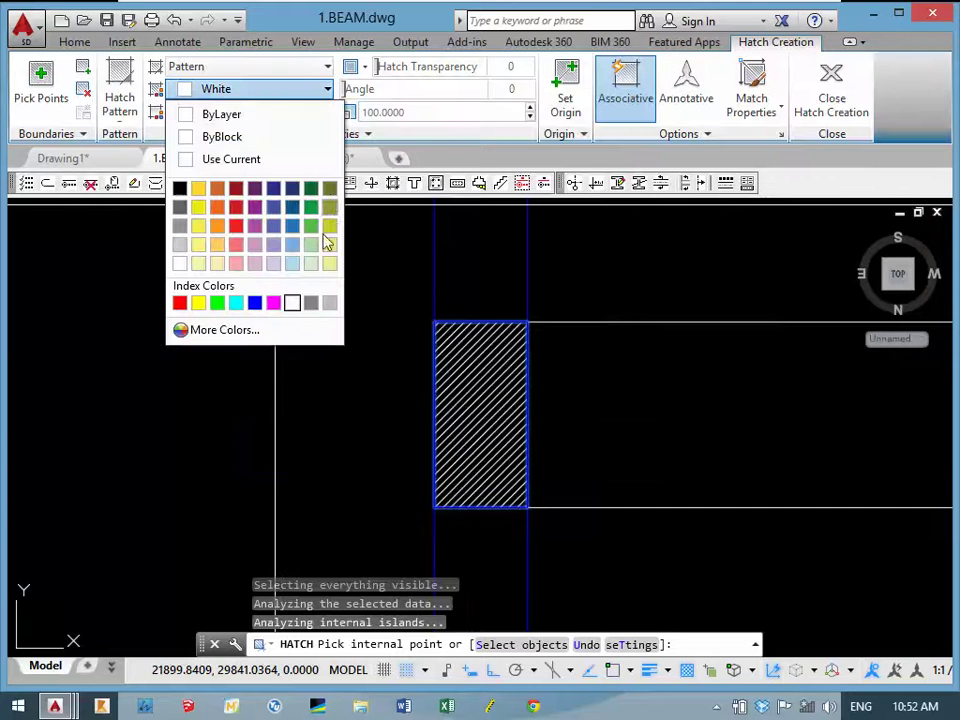
click(256, 303)
key(Escape)
scroll(544, 360, down, 2)
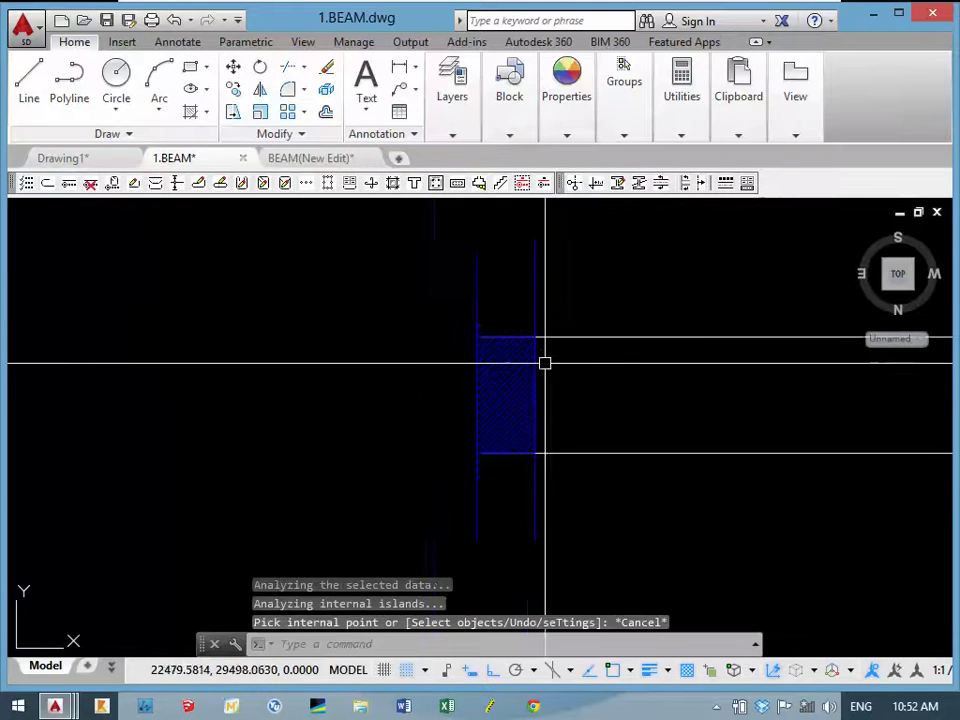
scroll(508, 396, up, 2)
scroll(508, 396, up, 2)
scroll(565, 326, down, 5)
scroll(497, 403, up, 3)
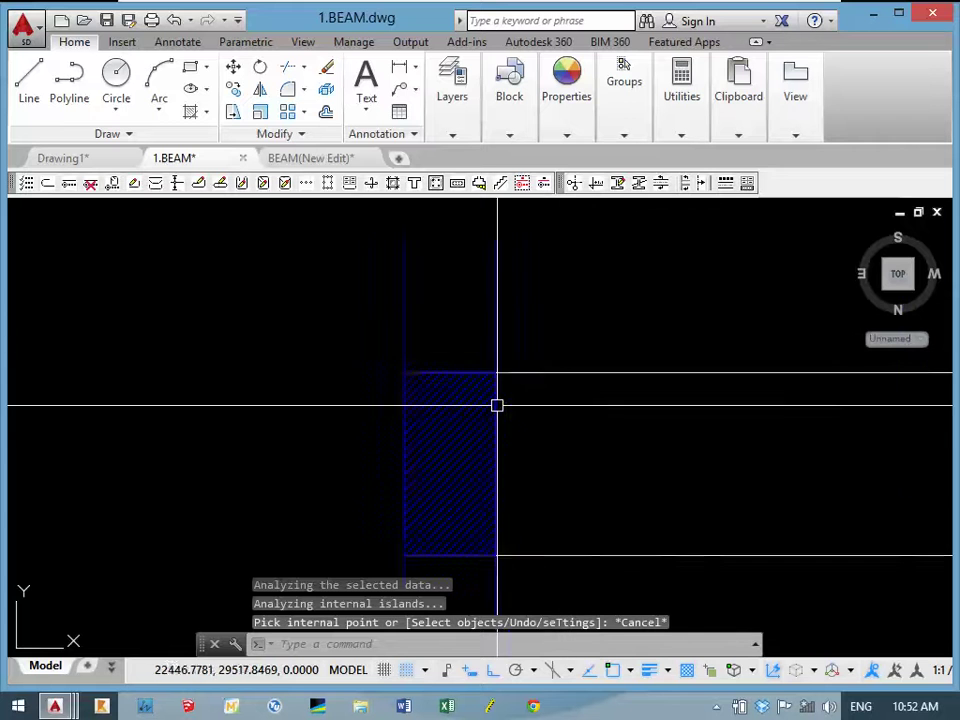
scroll(474, 429, up, 4)
Group the blue hatch and its rectangle into an unnamed group.
click(433, 381)
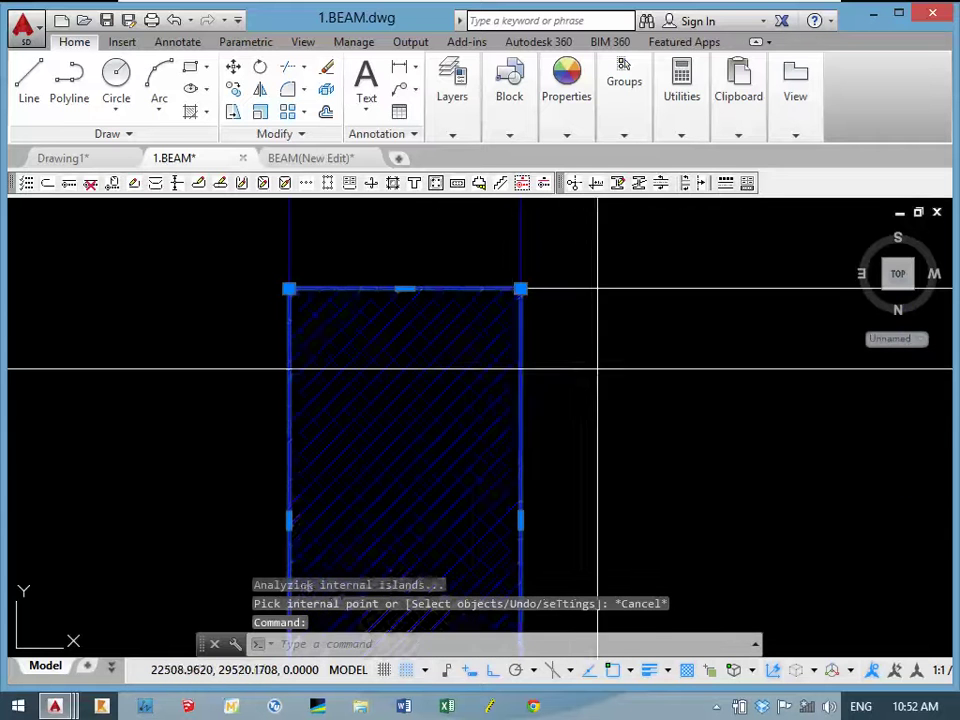
click(463, 418)
scroll(467, 410, down, 4)
middle_drag(472, 399, 484, 410)
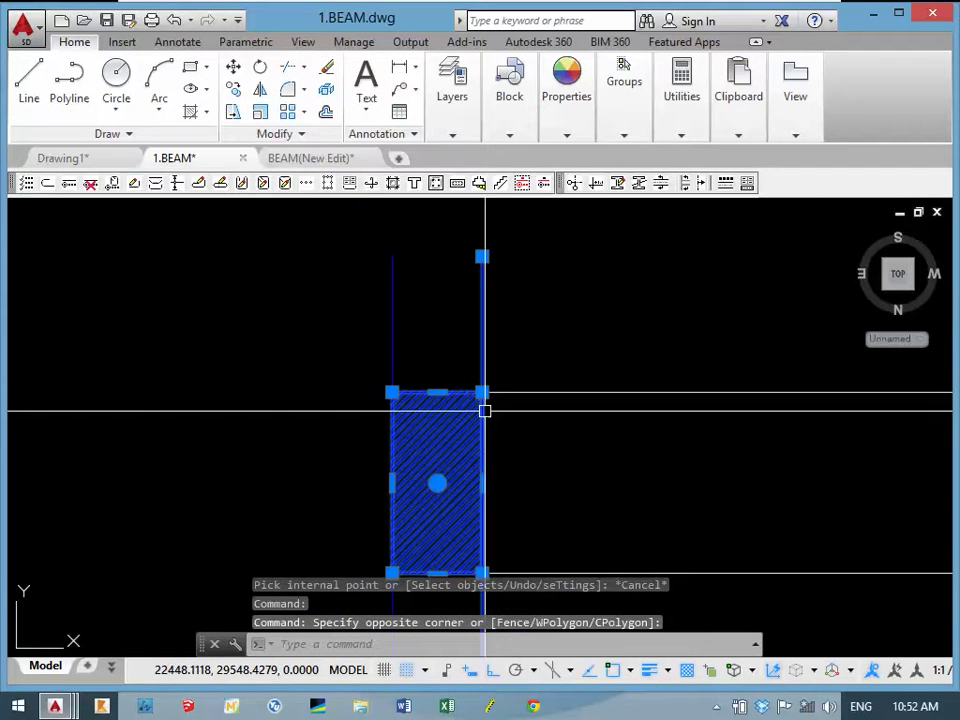
click(515, 314)
middle_drag(457, 370, 446, 363)
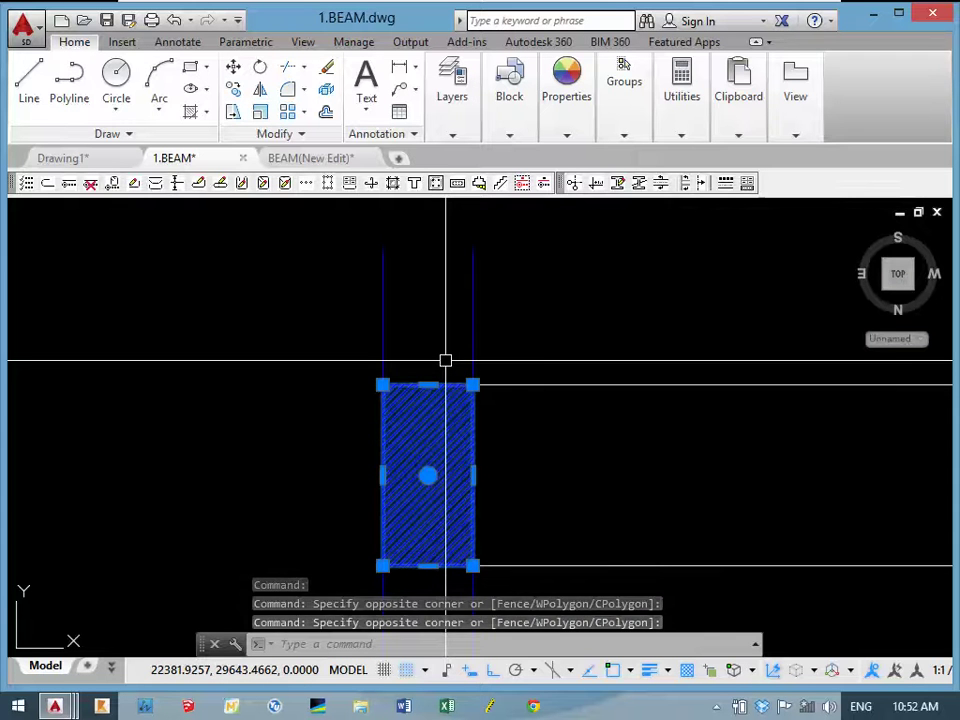
text(g)
key(Return)
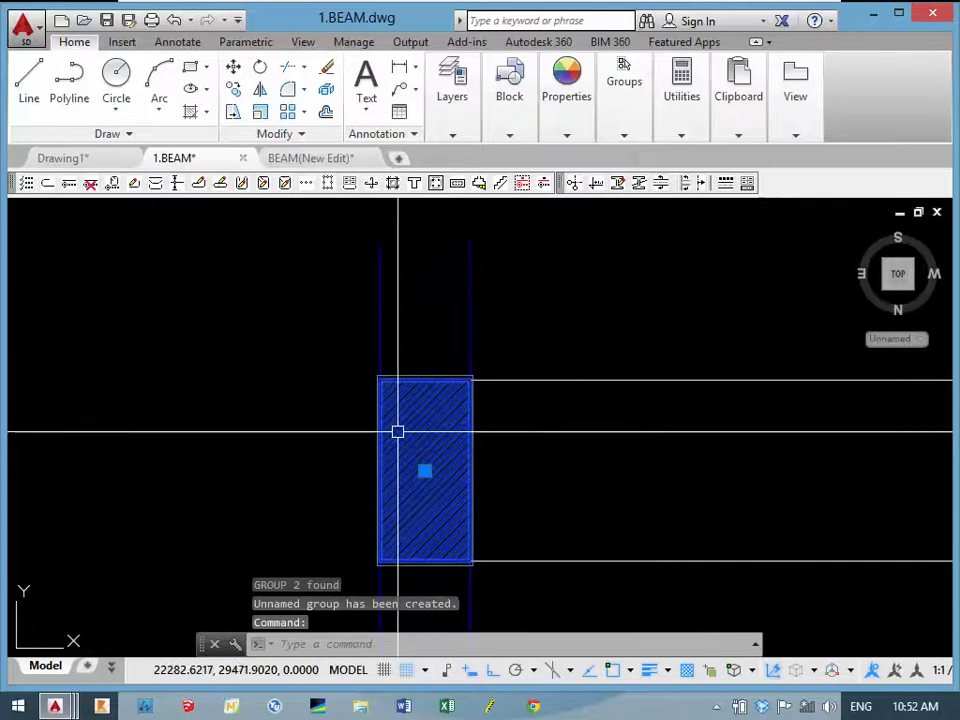
scroll(400, 437, down, 5)
key(Escape)
scroll(414, 450, up, 4)
scroll(390, 420, up, 3)
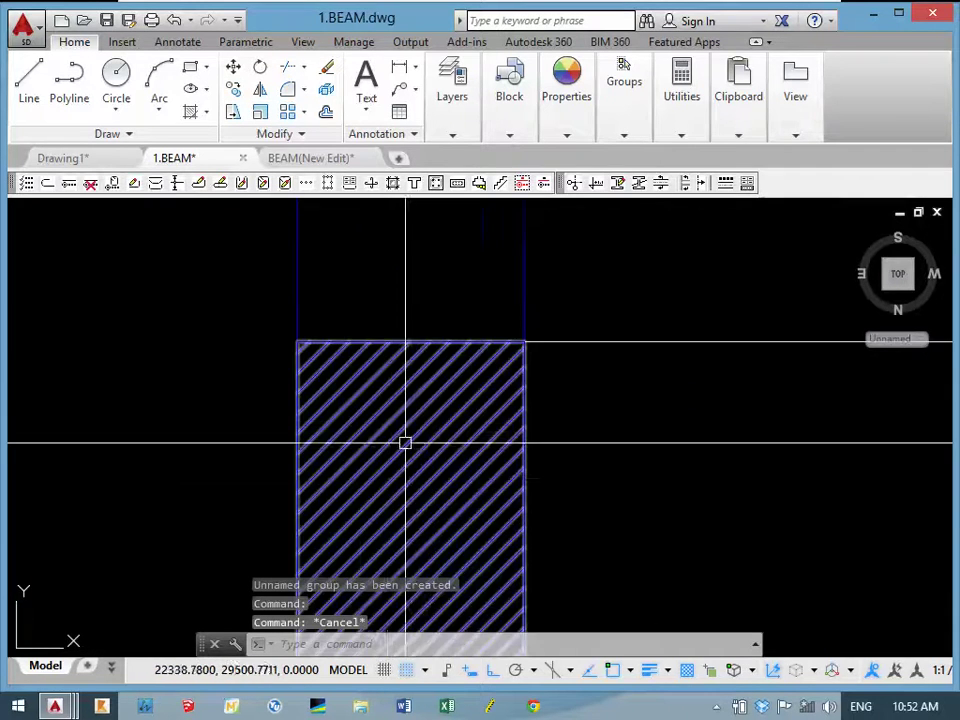
scroll(454, 386, down, 5)
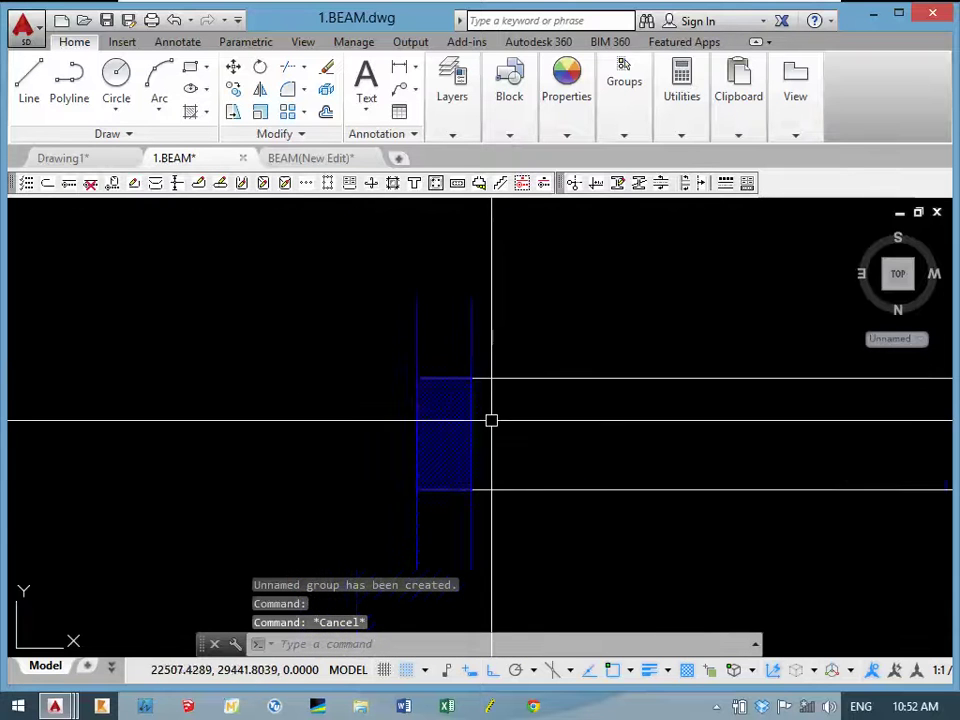
scroll(467, 405, down, 2)
mouse_move(543, 424)
middle_down()
mouse_move(486, 388)
mouse_move(434, 419)
mouse_move(401, 283)
middle_up()
scroll(480, 385, up, 3)
scroll(462, 410, up, 2)
scroll(446, 392, down, 3)
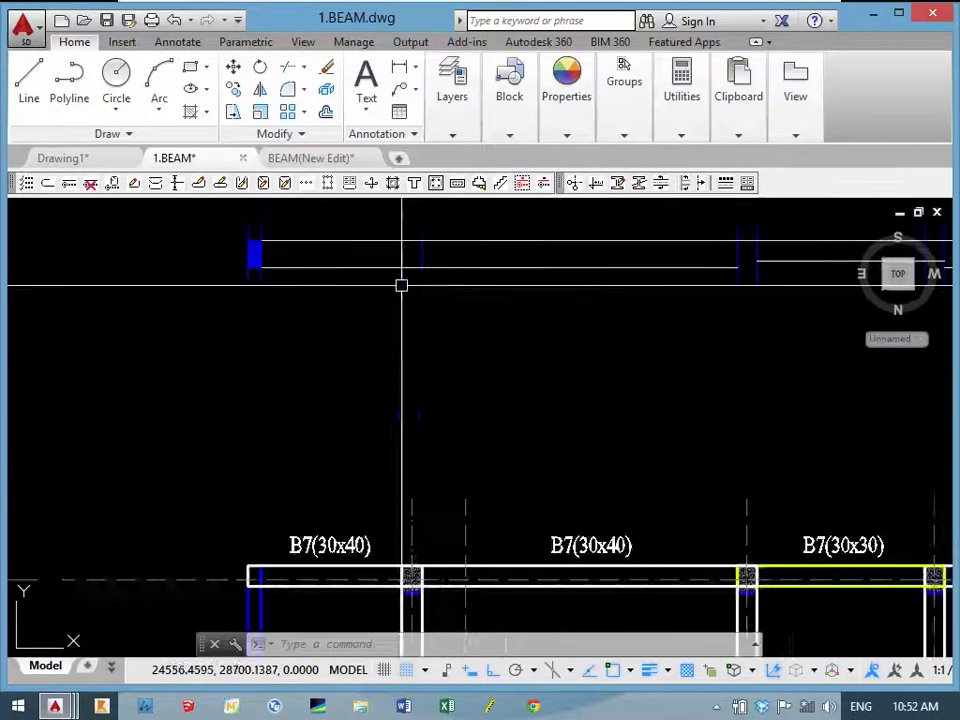
scroll(410, 380, down, 2)
scroll(423, 475, up, 5)
scroll(425, 477, up, 3)
middle_drag(349, 491, 456, 467)
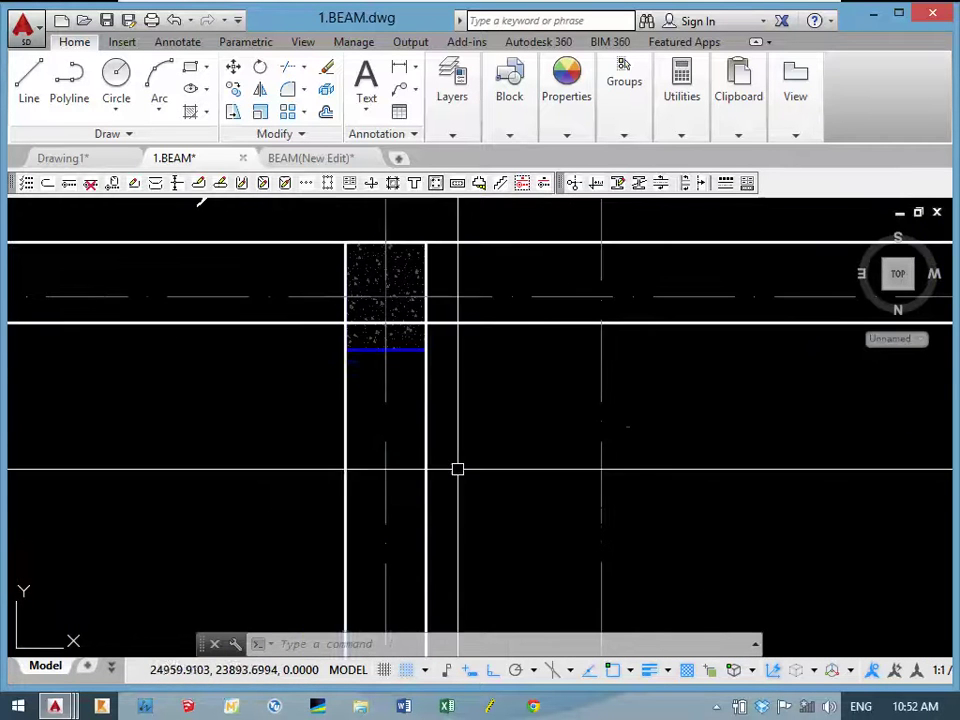
click(493, 474)
click(414, 488)
scroll(414, 488, down, 3)
scroll(343, 439, up, 2)
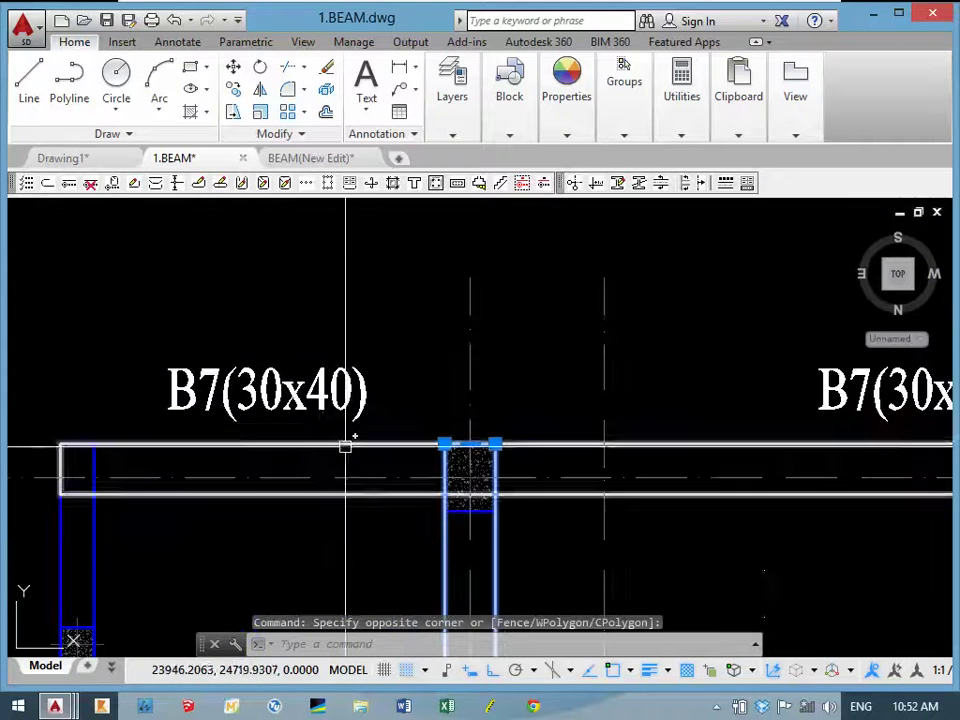
scroll(325, 440, down, 4)
scroll(325, 440, up, 2)
scroll(343, 424, up, 3)
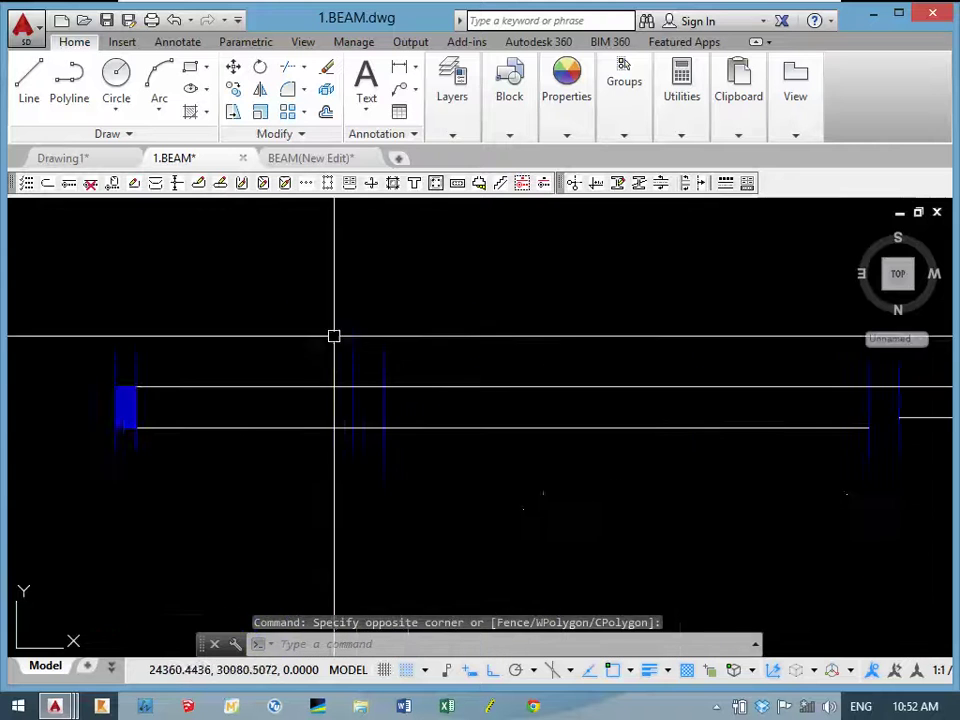
scroll(332, 336, up, 2)
key(Escape)
text(R)
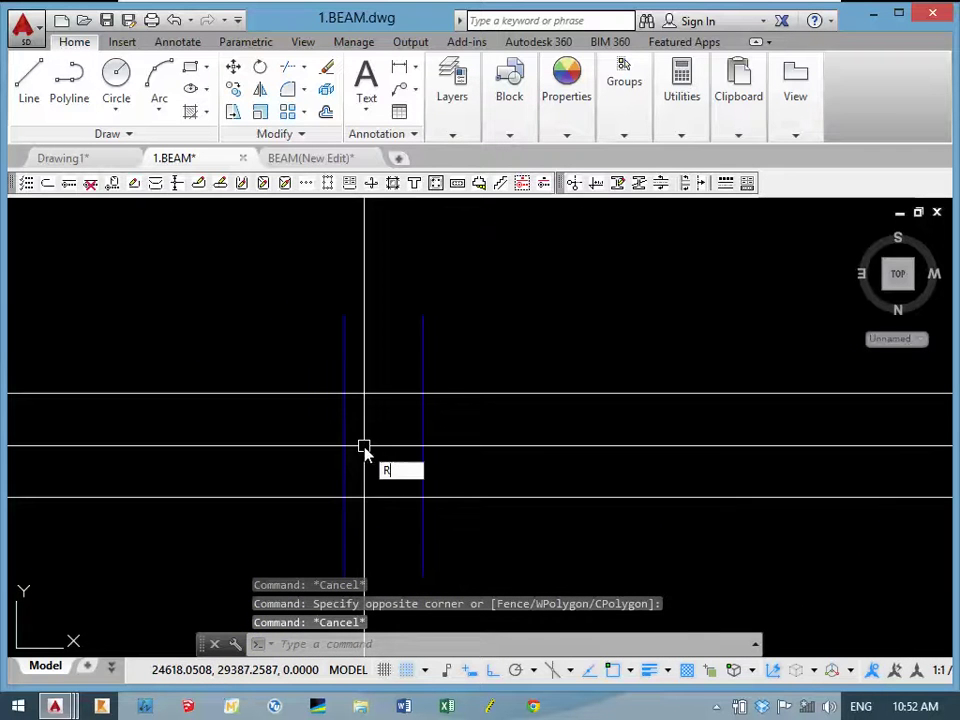
Set the current colour to White and draw the column support rectangle.
text(EC)
key(Return)
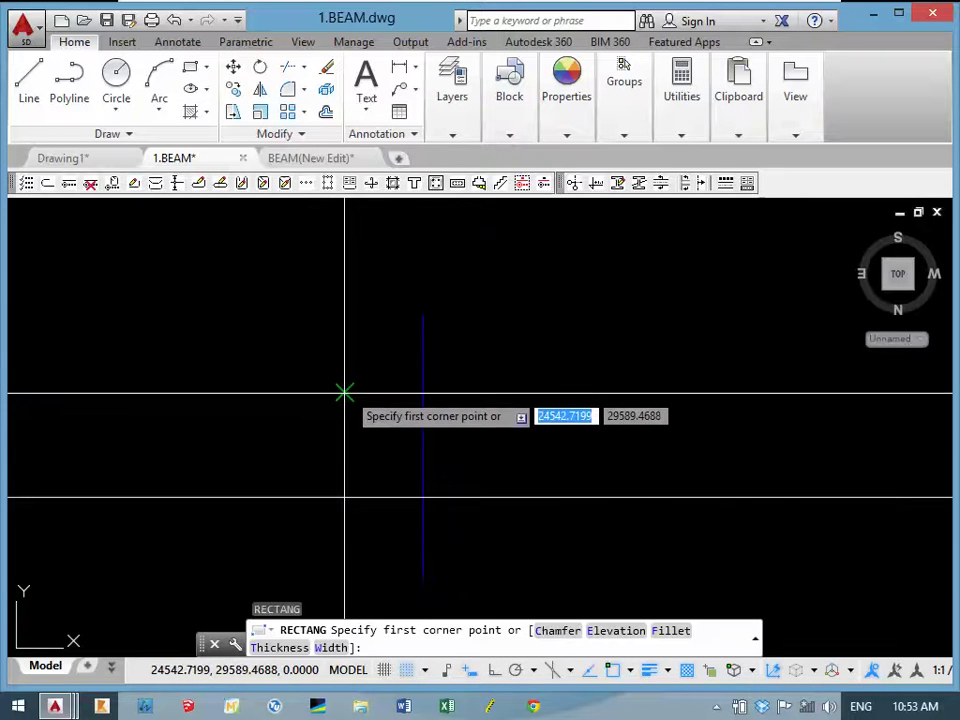
click(344, 393)
key(Escape)
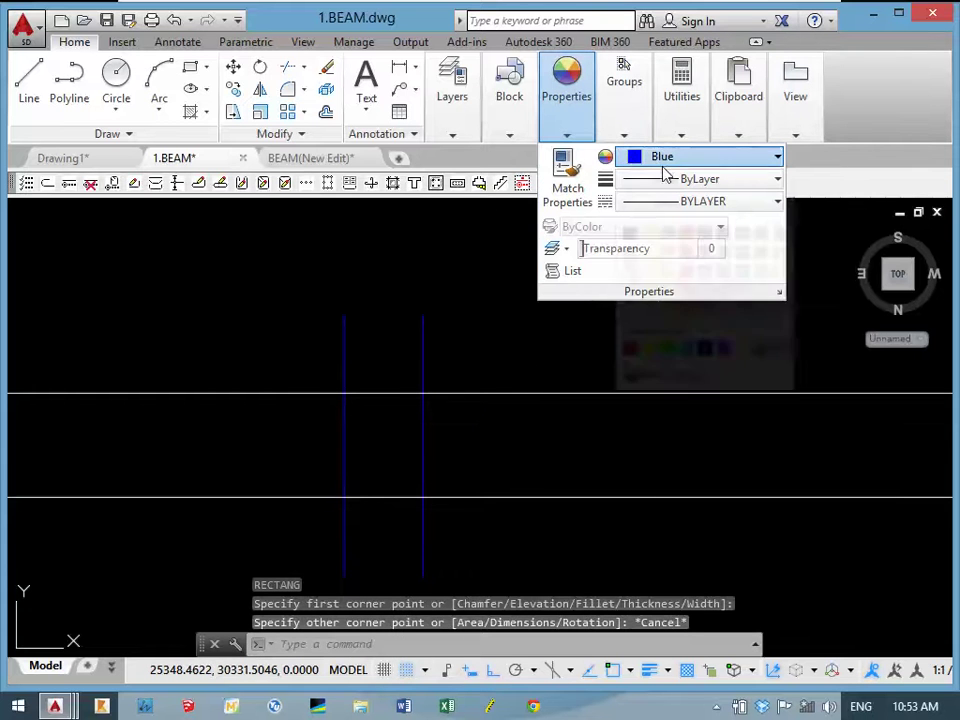
click(664, 160)
click(743, 350)
text(rec)
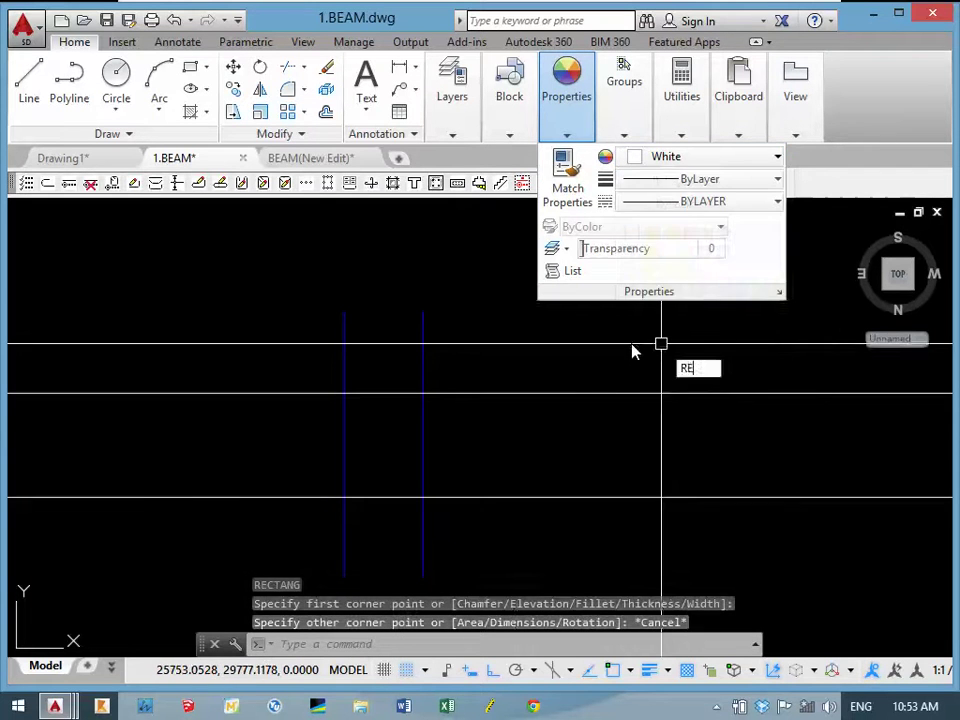
key(Return)
click(344, 394)
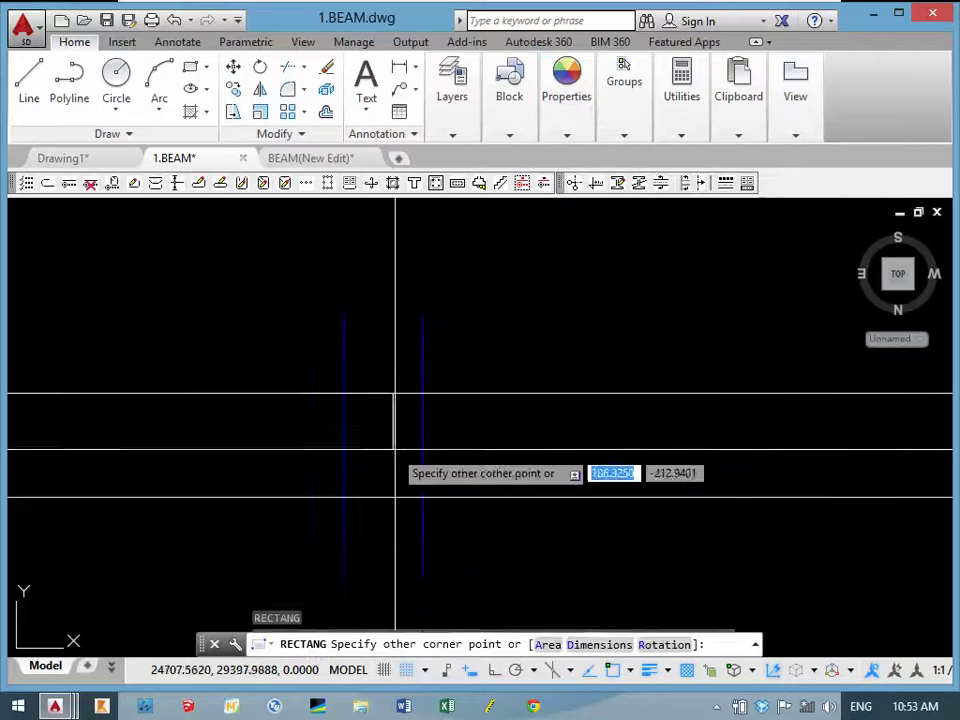
click(423, 497)
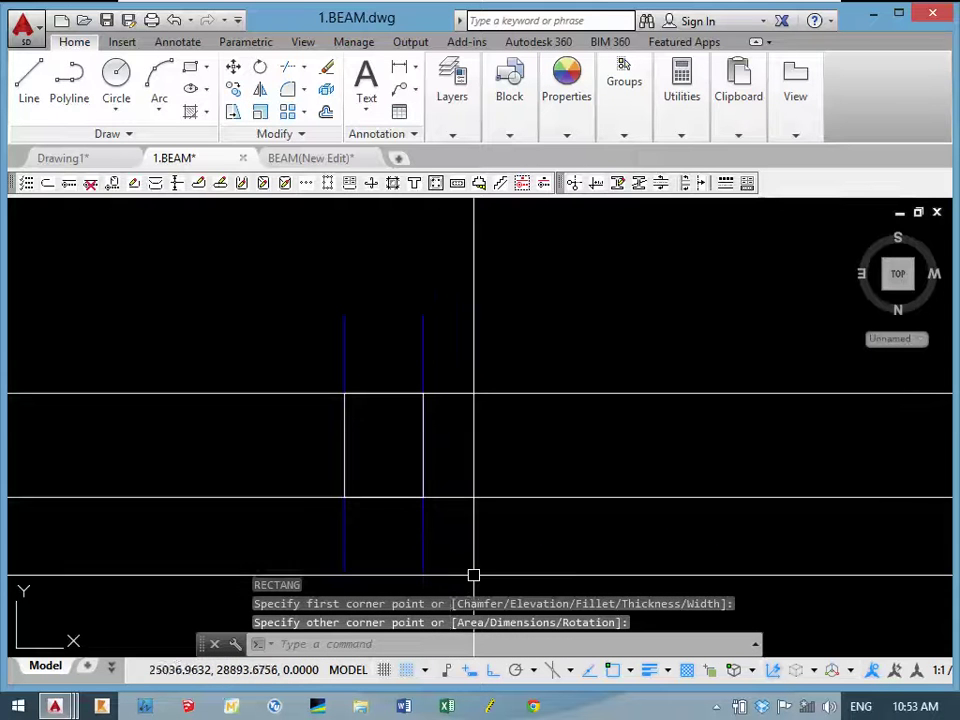
Fill the rectangle with a white pattern hatch instead of blue.
text(h)
key(Return)
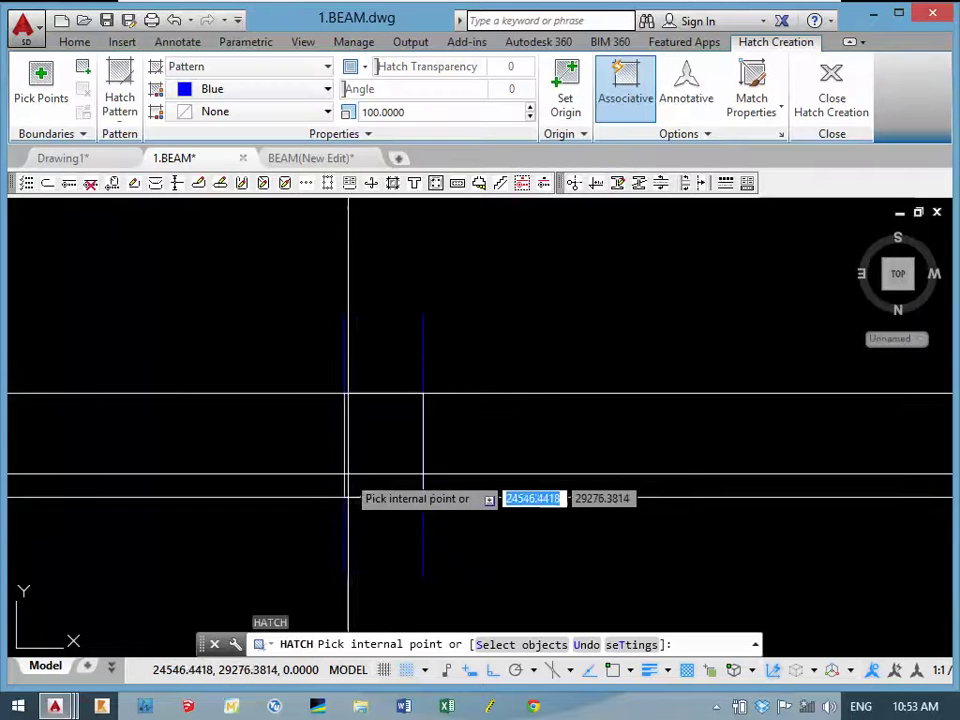
click(368, 460)
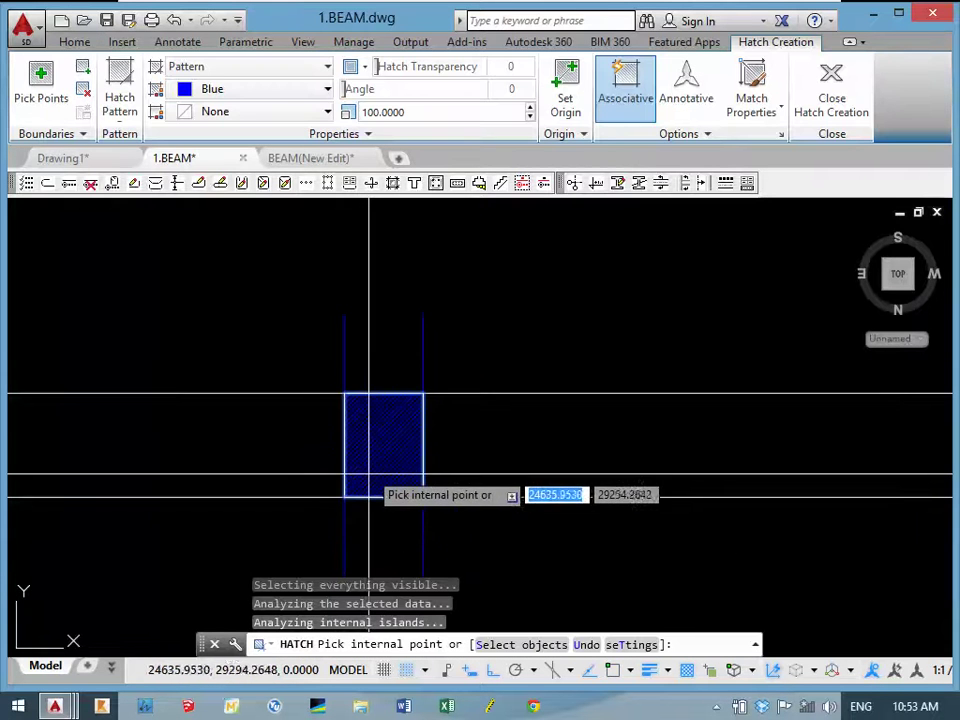
click(248, 66)
click(255, 268)
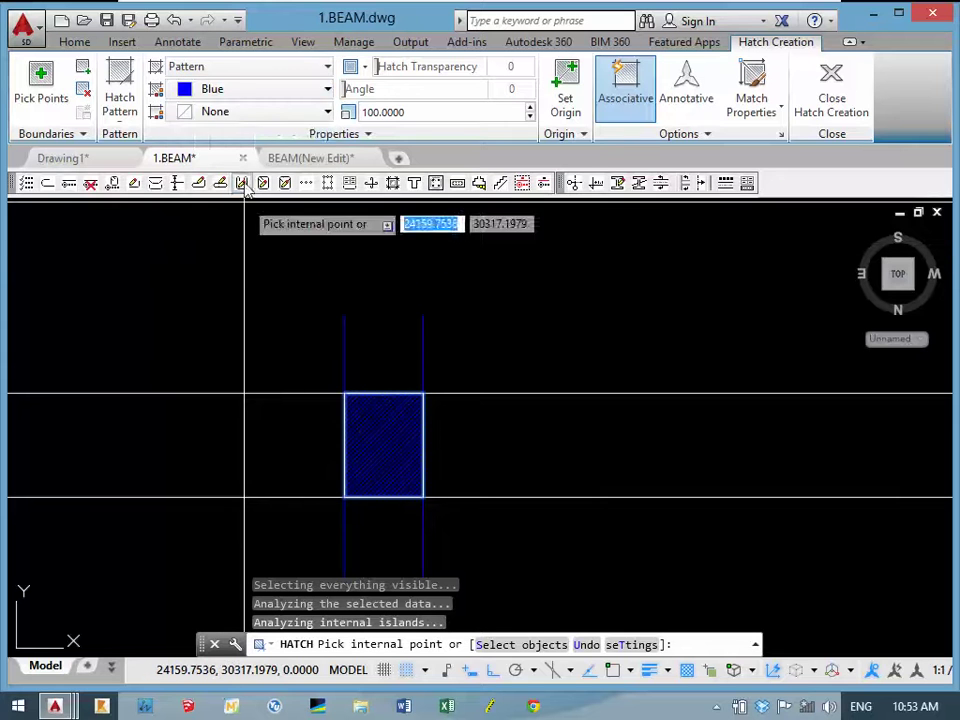
click(245, 89)
click(295, 308)
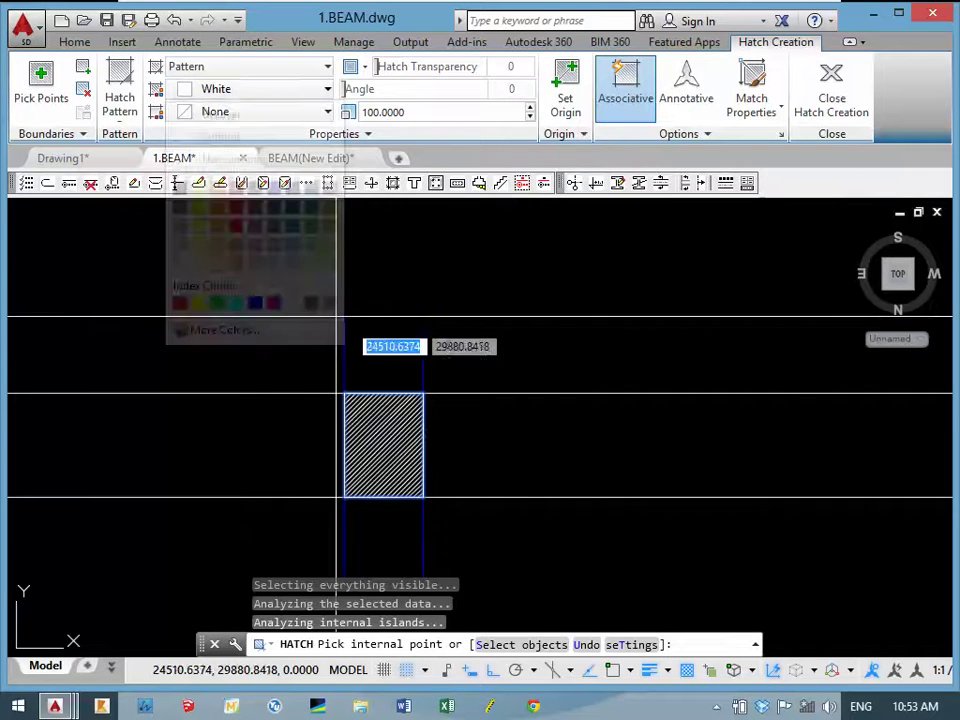
key(Return)
Group the white hatch with its column outline lines.
click(368, 405)
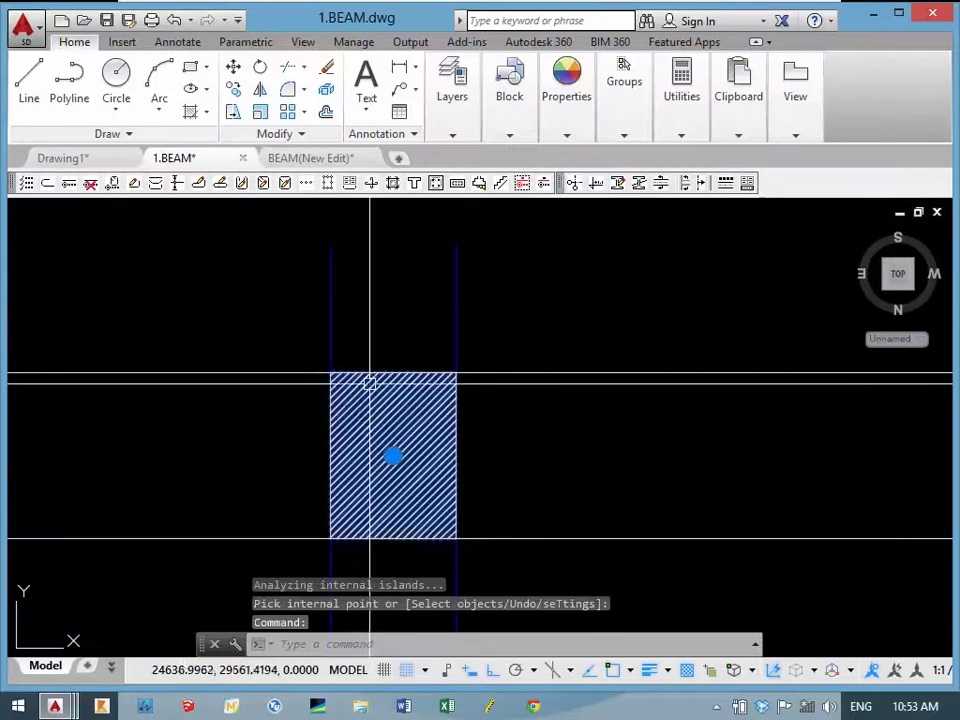
scroll(371, 381, up, 2)
click(450, 337)
click(424, 384)
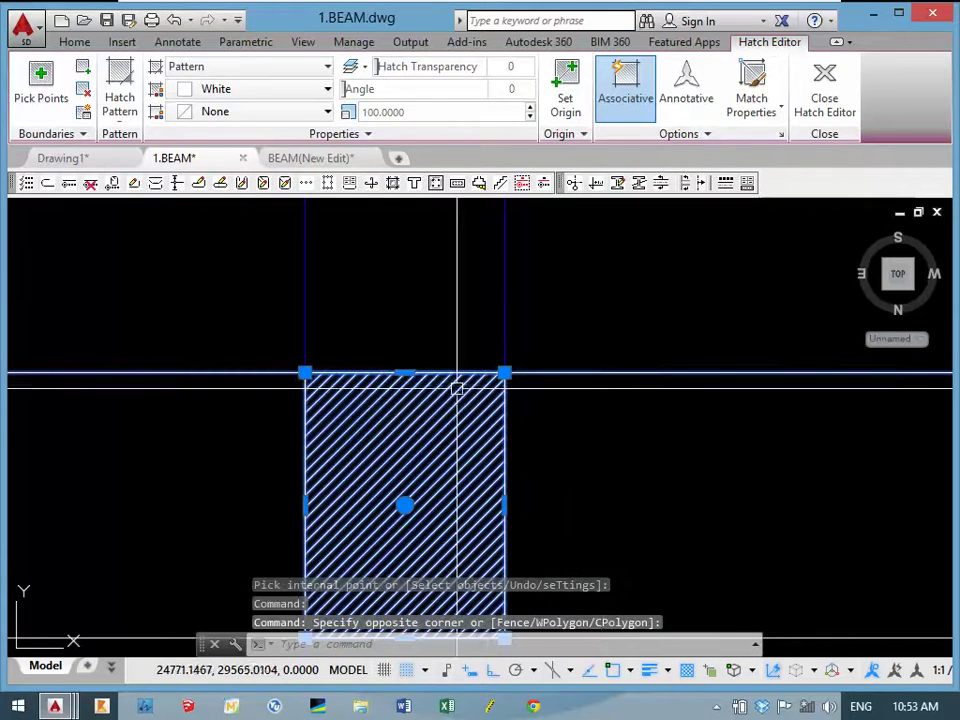
click(620, 318)
click(620, 368)
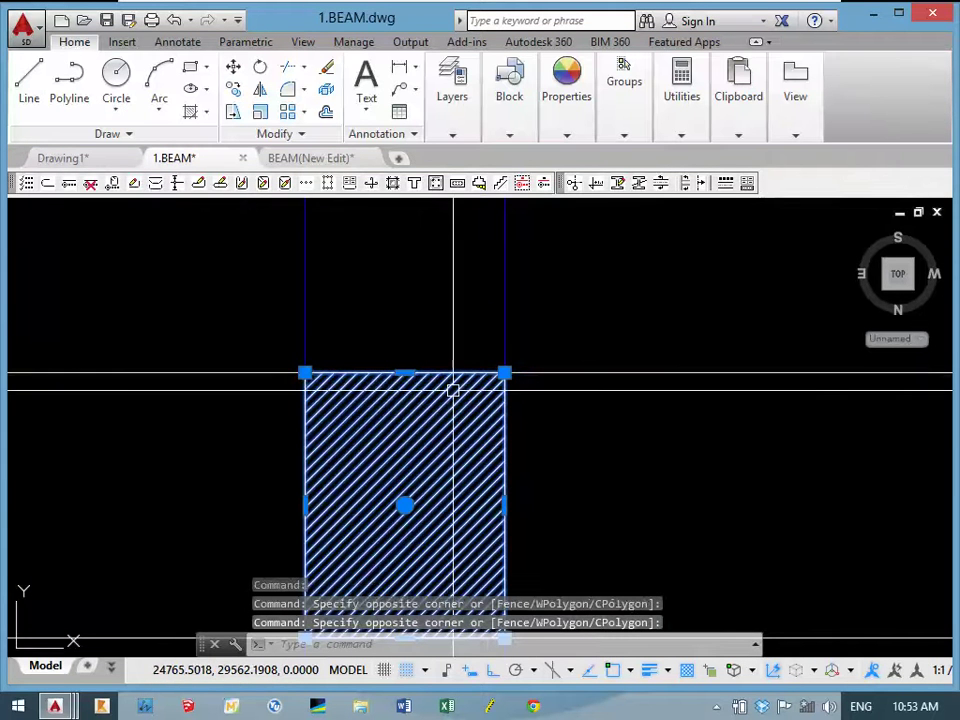
text(G)
key(Return)
scroll(452, 390, down, 4)
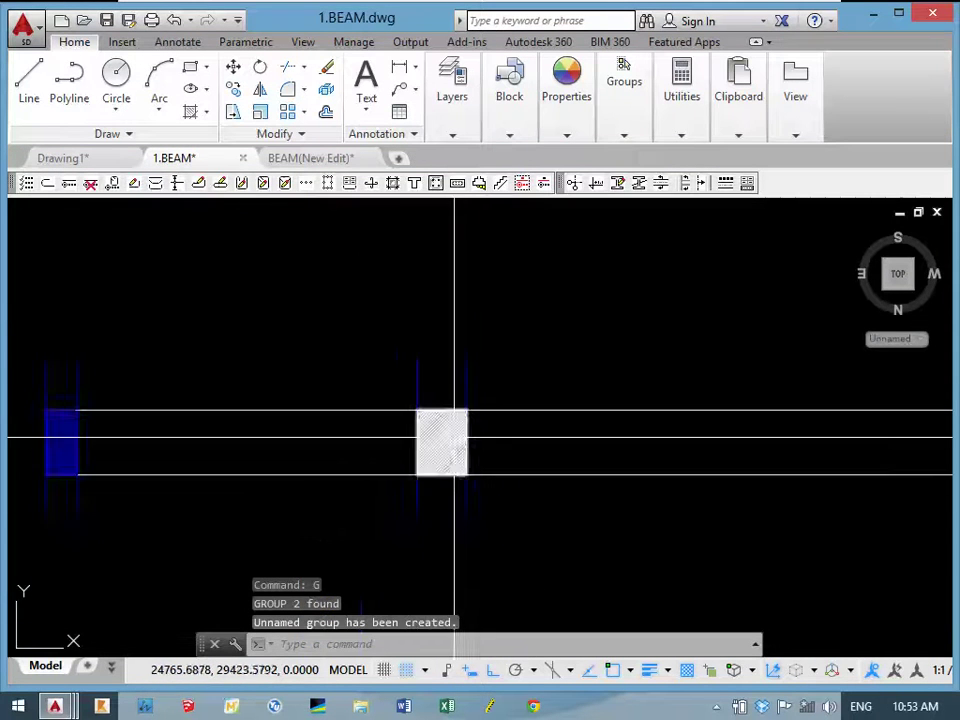
scroll(452, 439, up, 3)
scroll(429, 403, down, 4)
scroll(360, 318, down, 5)
scroll(343, 300, down, 2)
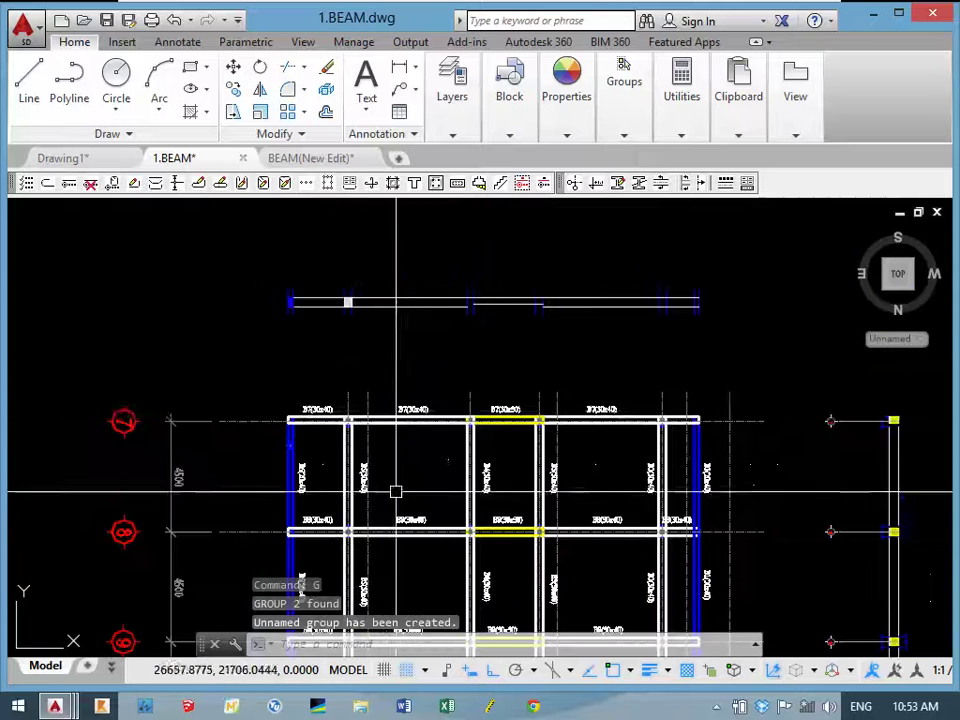
scroll(362, 460, up, 4)
scroll(669, 465, up, 1)
scroll(471, 431, up, 1)
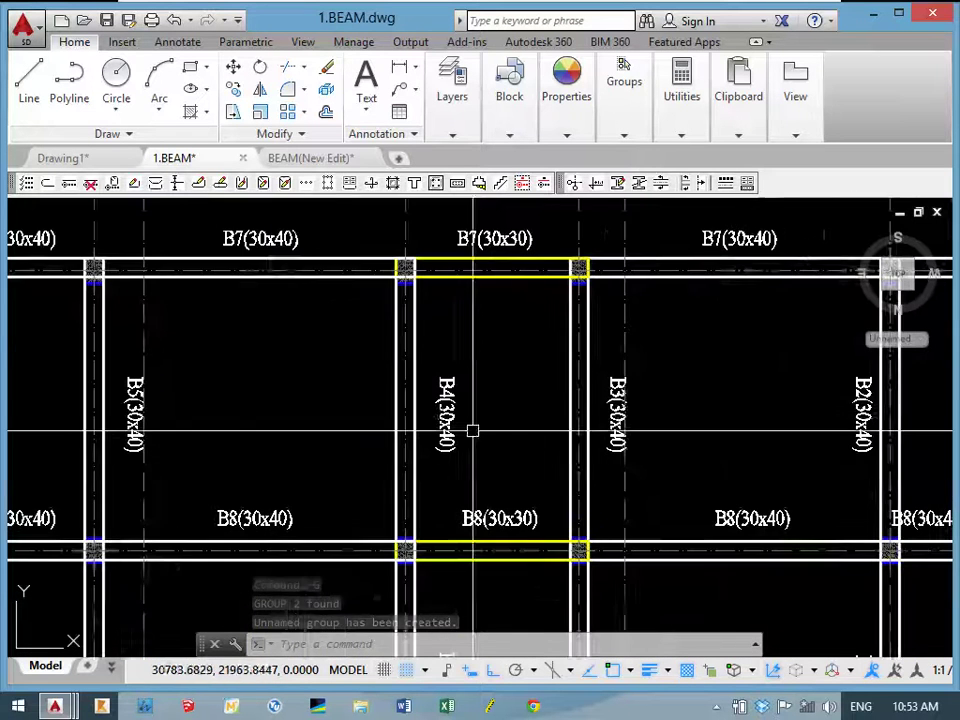
scroll(720, 445, down, 5)
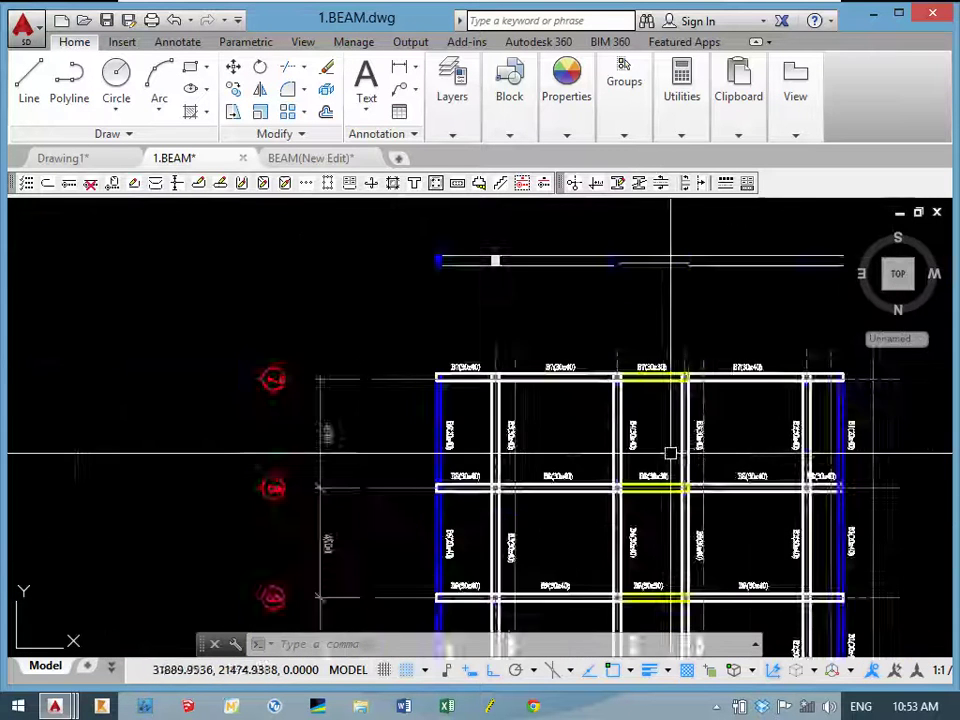
scroll(456, 407, up, 4)
scroll(489, 441, up, 3)
scroll(534, 456, up, 5)
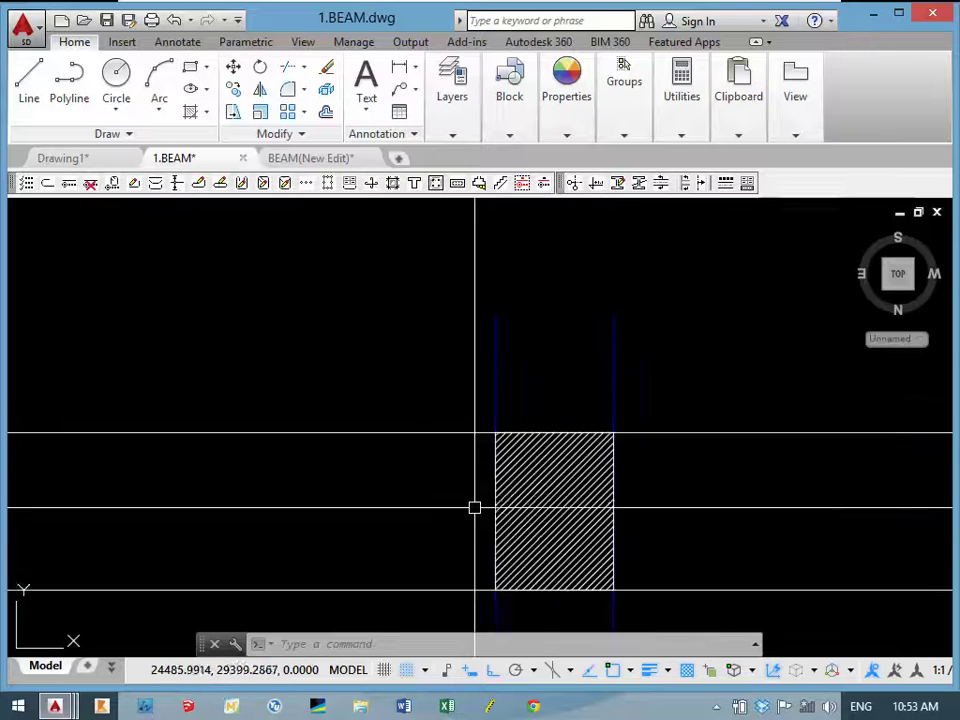
middle_drag(474, 508, 439, 484)
text(CO)
key(Return)
click(497, 474)
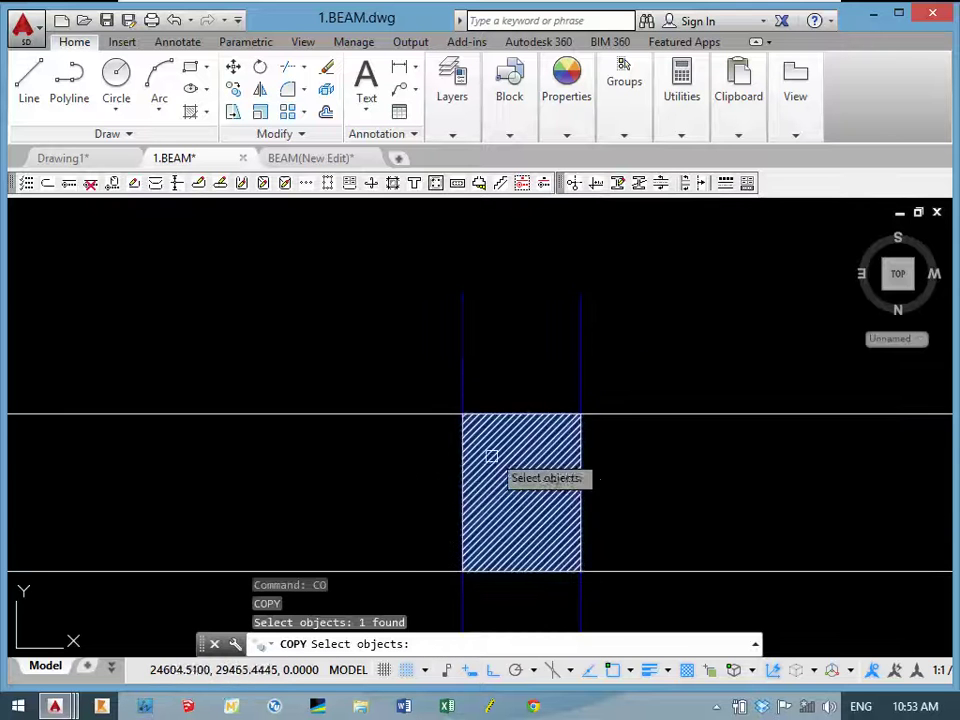
scroll(505, 445, up, 4)
key(Return)
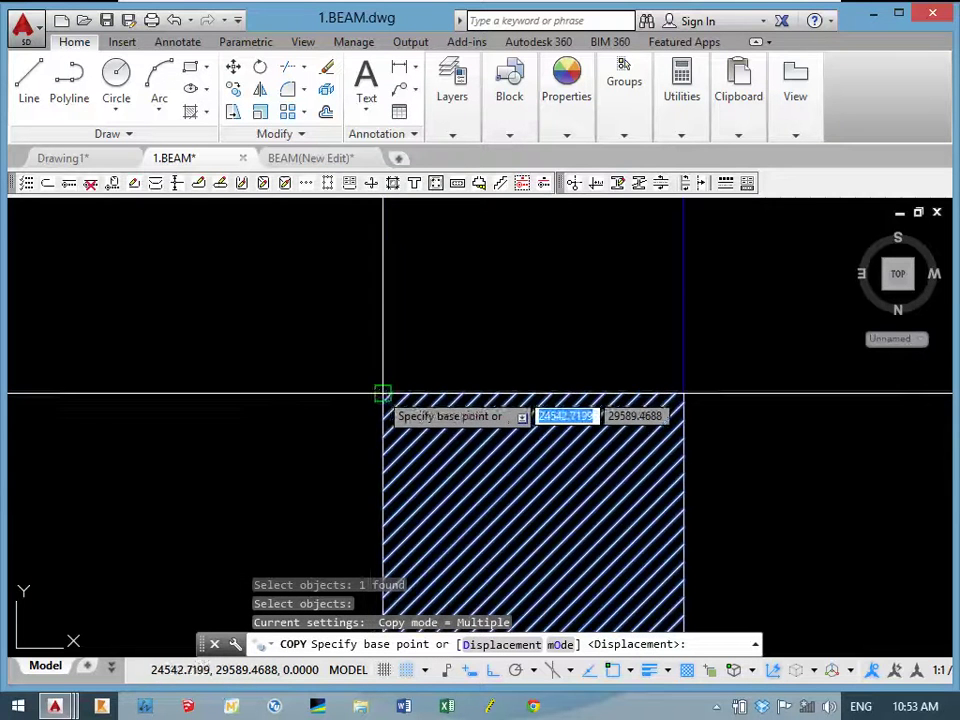
click(383, 394)
scroll(392, 381, down, 4)
mouse_move(756, 439)
middle_down()
mouse_move(611, 364)
mouse_move(67, 357)
middle_up()
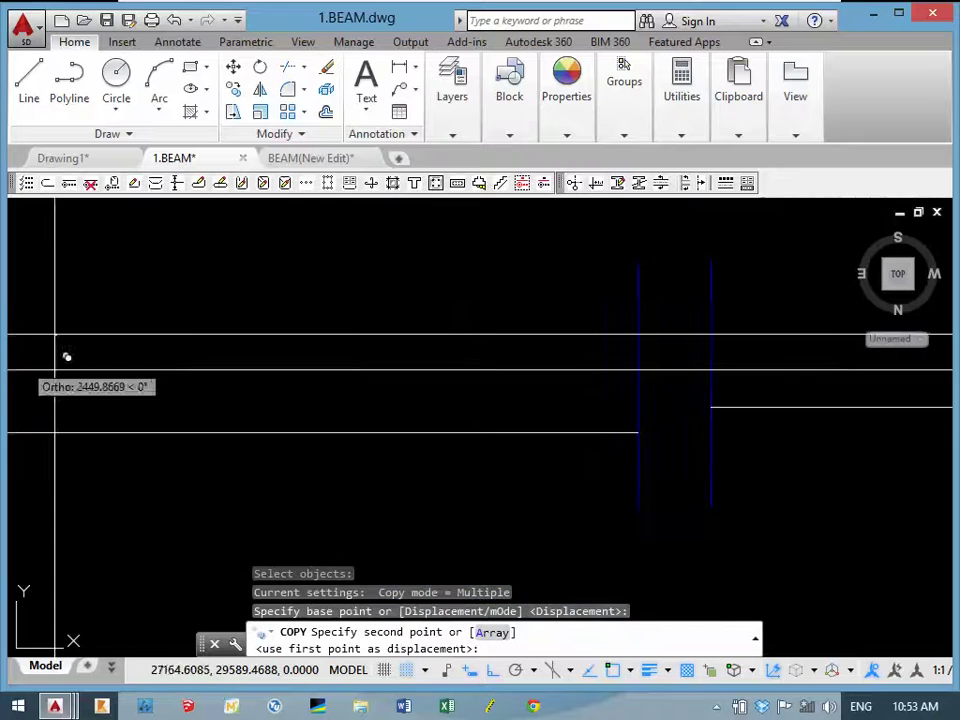
click(649, 333)
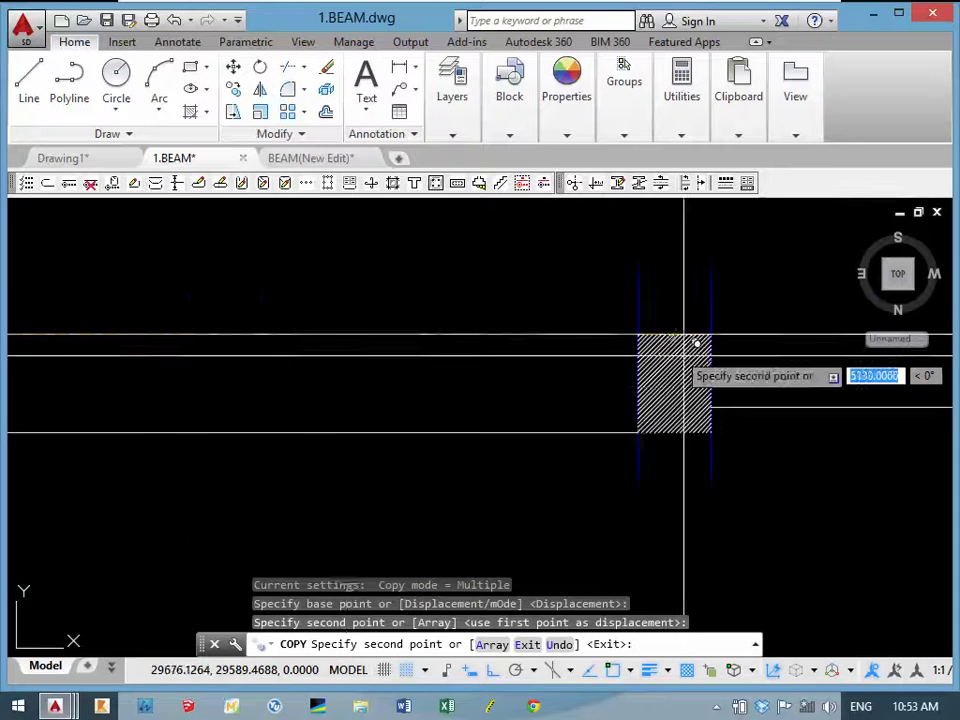
mouse_move(696, 339)
middle_down()
mouse_move(300, 407)
mouse_move(67, 432)
middle_up()
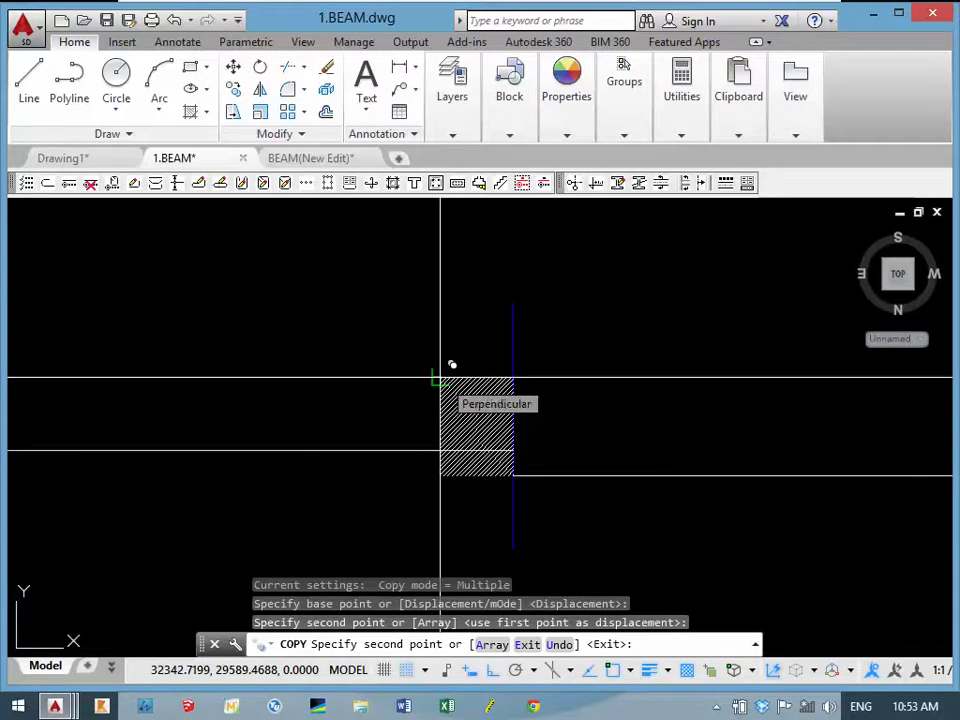
click(452, 365)
scroll(470, 485, up, 5)
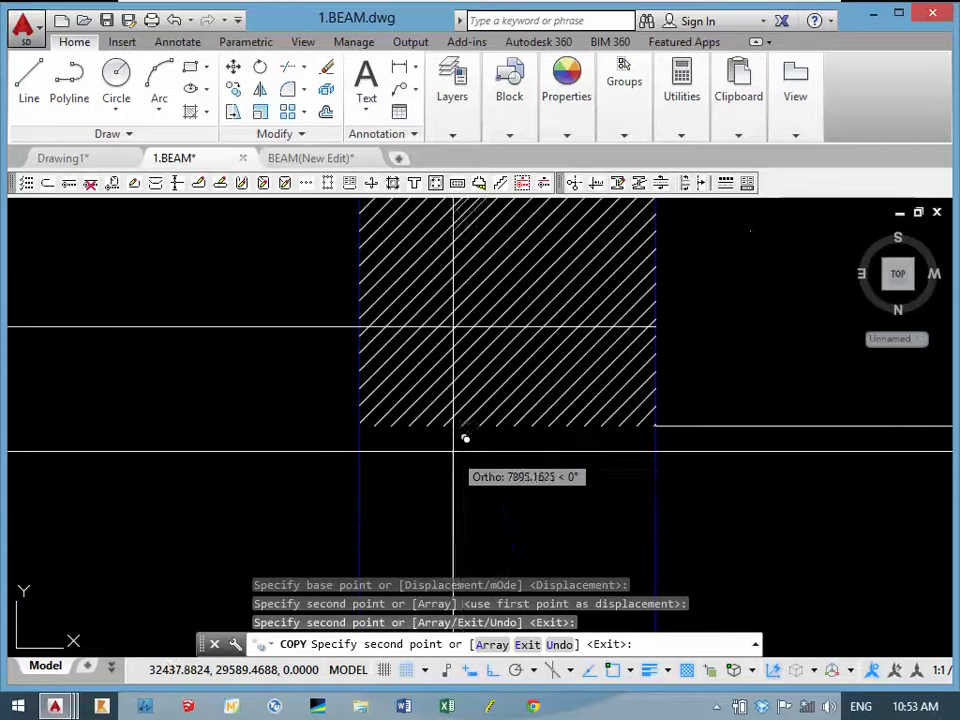
key(Return)
scroll(460, 439, down, 3)
click(475, 365)
text(e)
key(Return)
scroll(275, 497, down, 3)
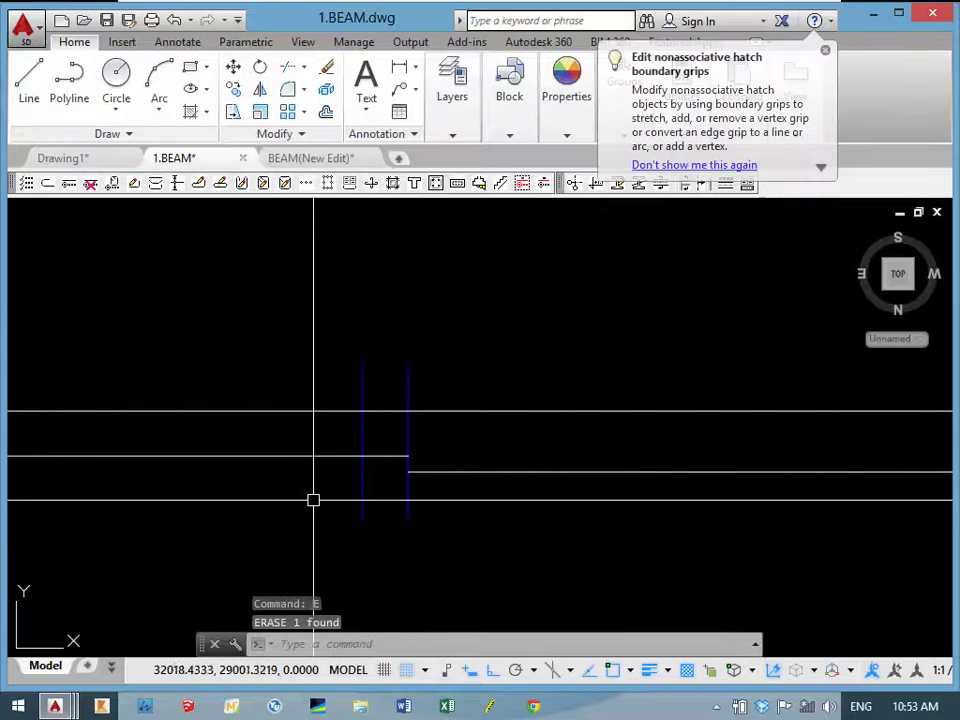
scroll(311, 499, up, 2)
key(ctrl+z)
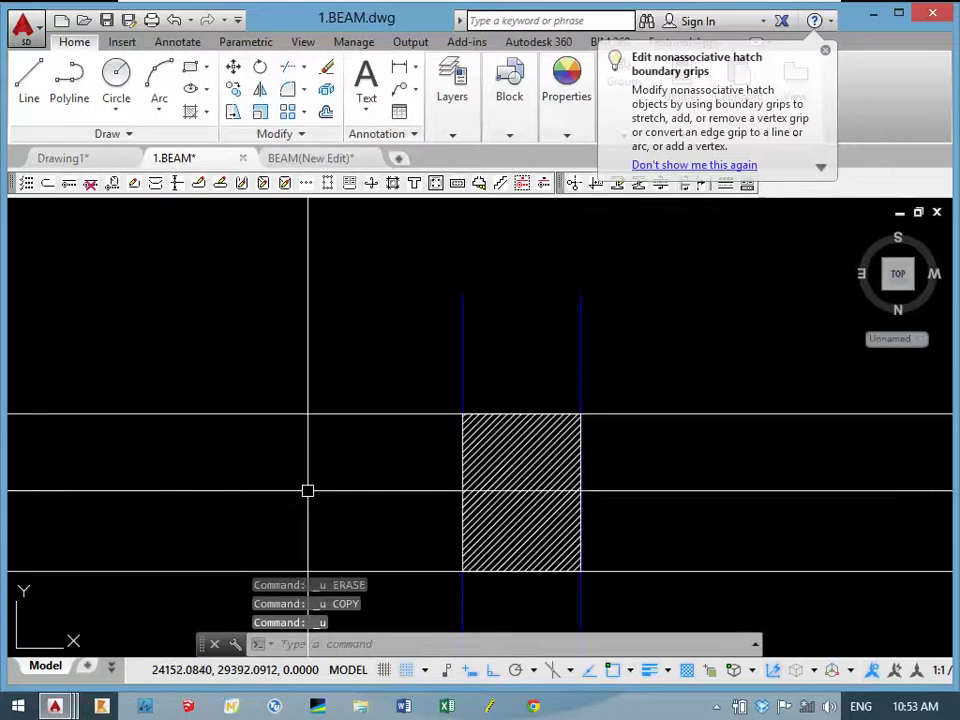
Group the white column hatch with its outline, leaving out the column line.
click(436, 410)
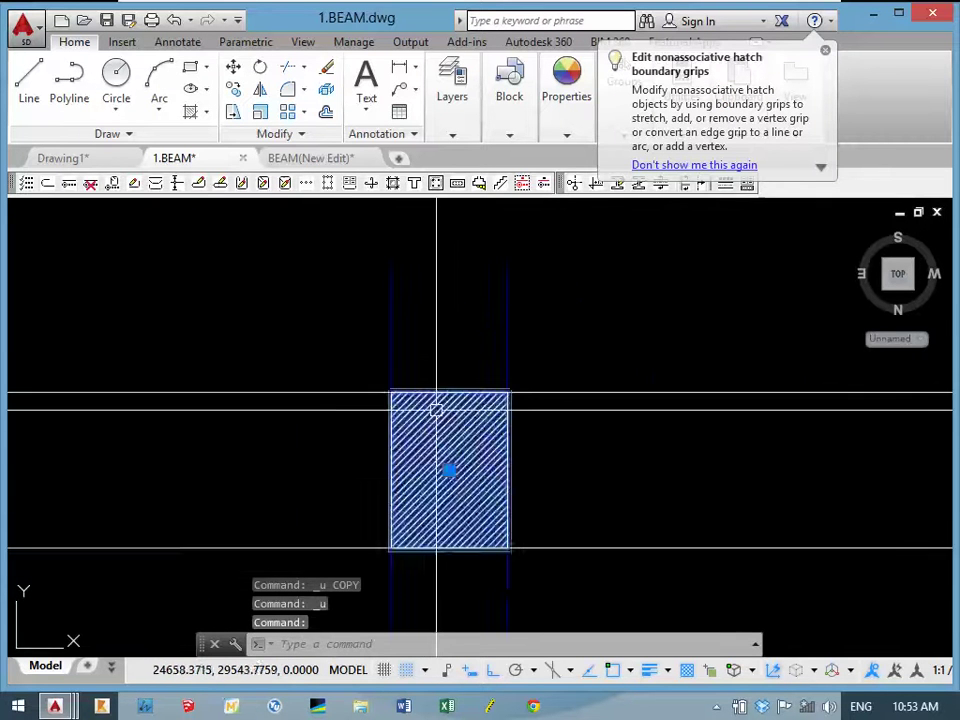
scroll(436, 410, up, 4)
text(c)
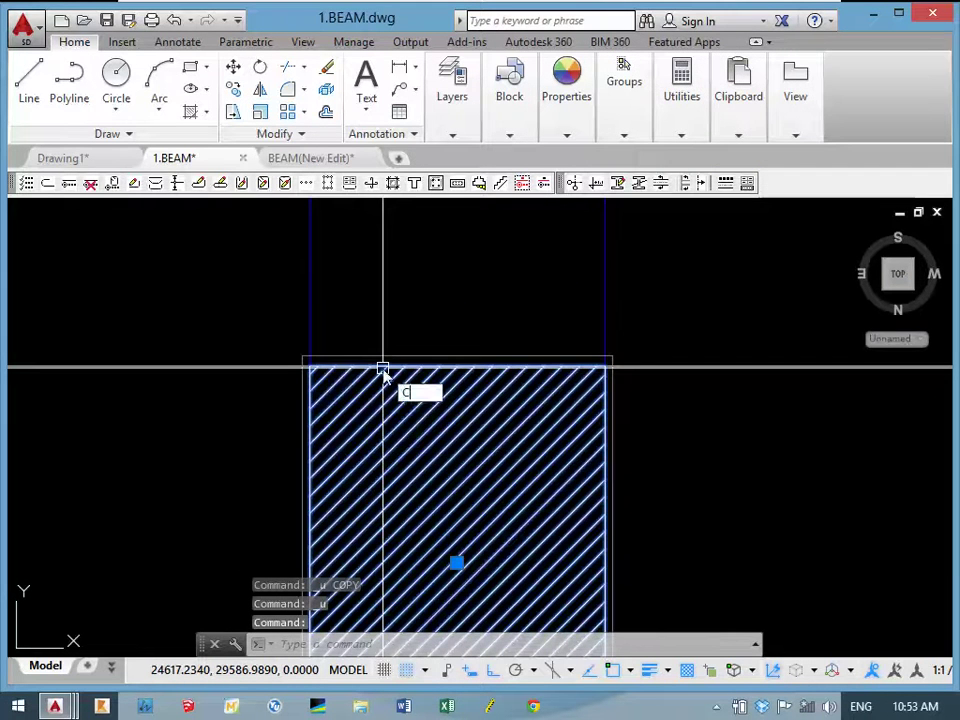
text(i)
key(Return)
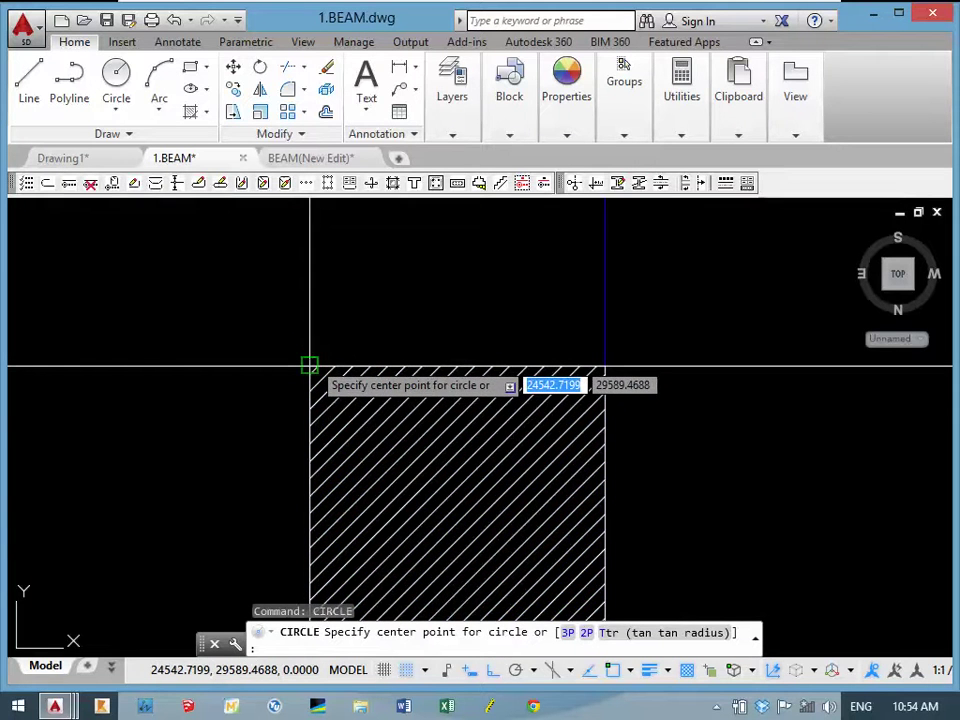
key(Escape)
click(394, 407)
scroll(312, 330, down, 3)
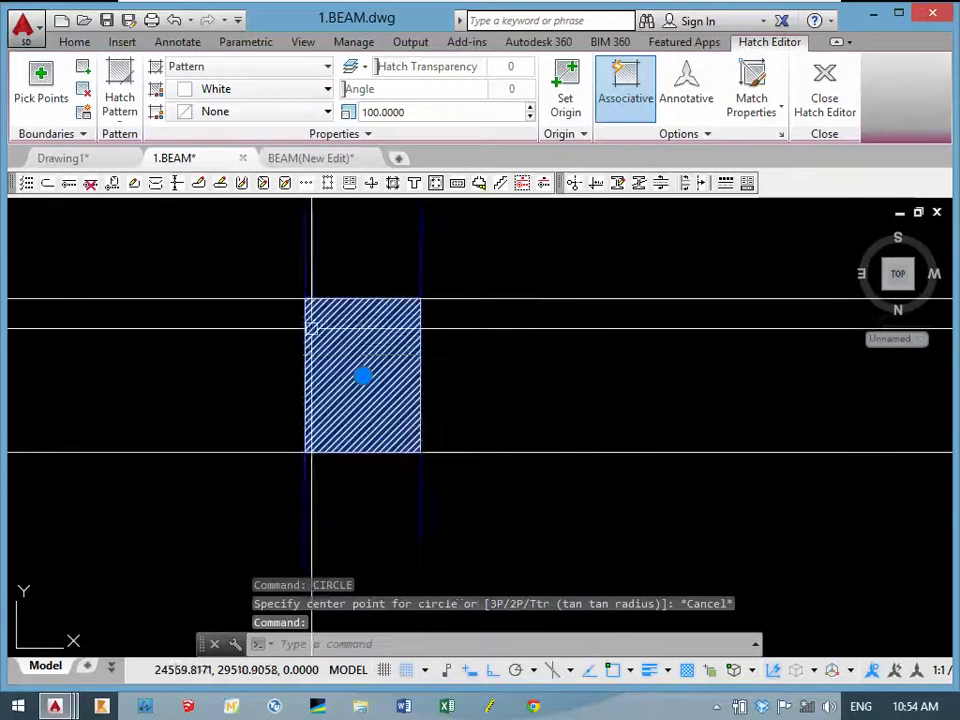
click(477, 354)
click(354, 368)
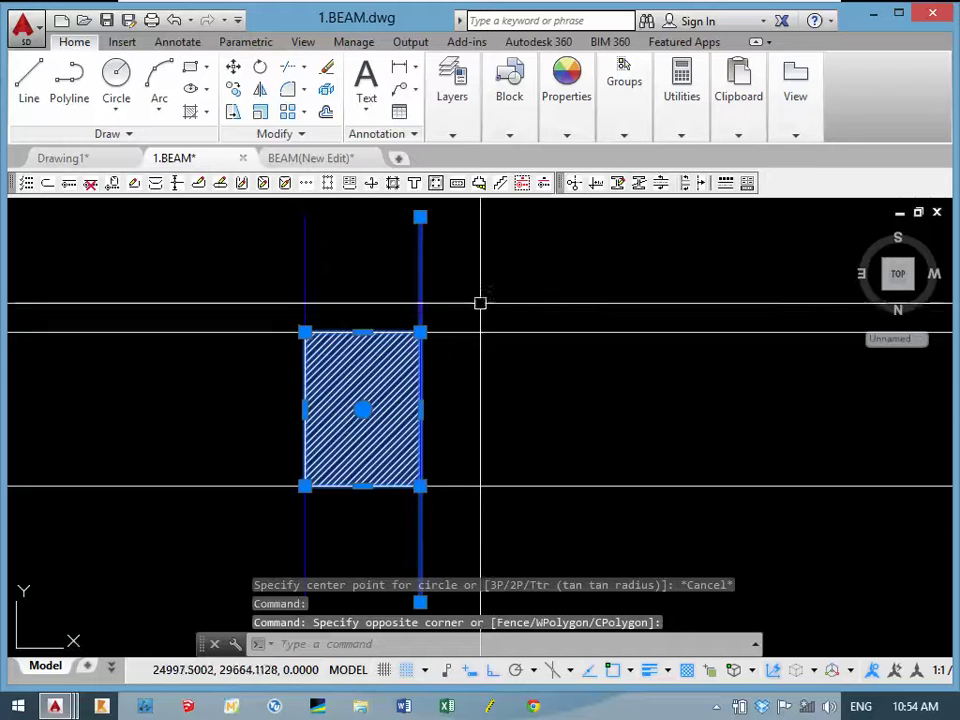
shift+drag(474, 262, 225, 273)
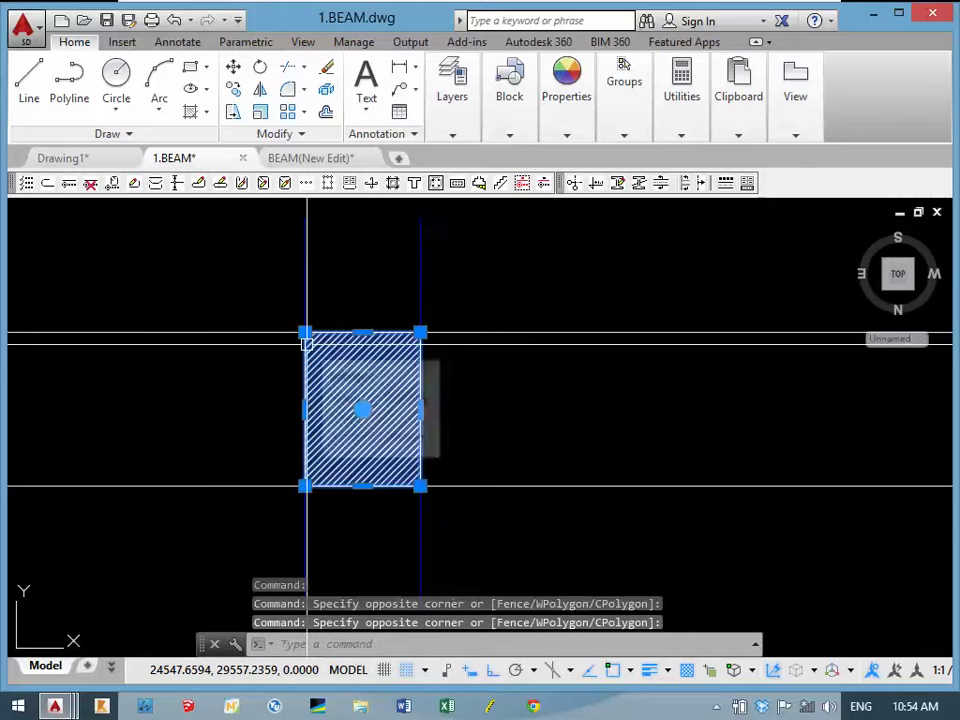
text(G)
key(Return)
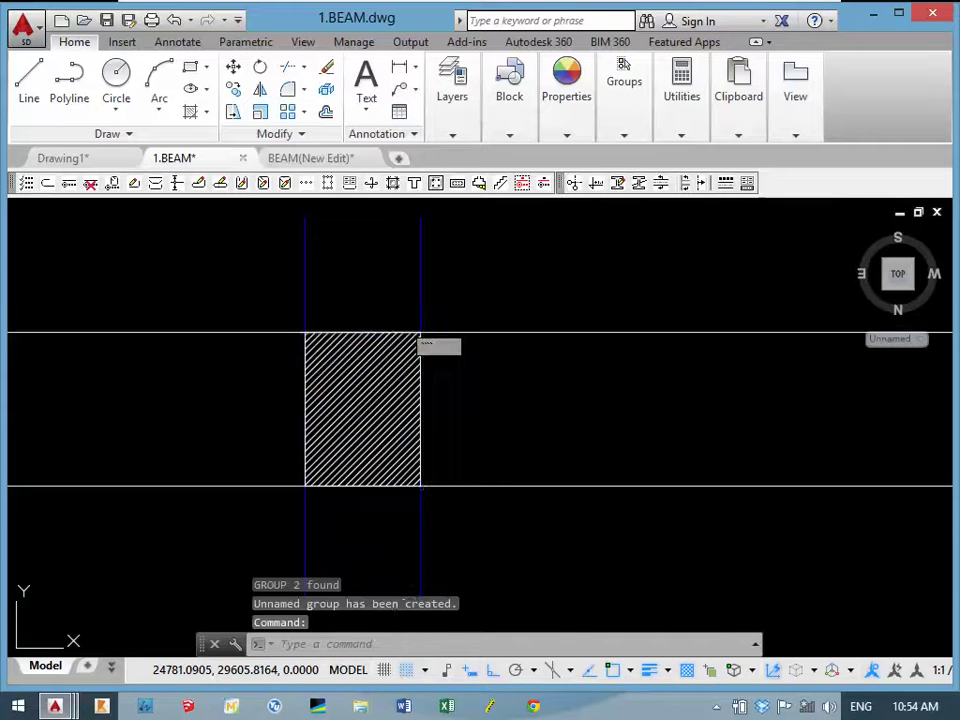
Select the hatched column support alone, dropping the column and top beam lines.
key(Escape)
key(Escape)
click(471, 296)
click(250, 470)
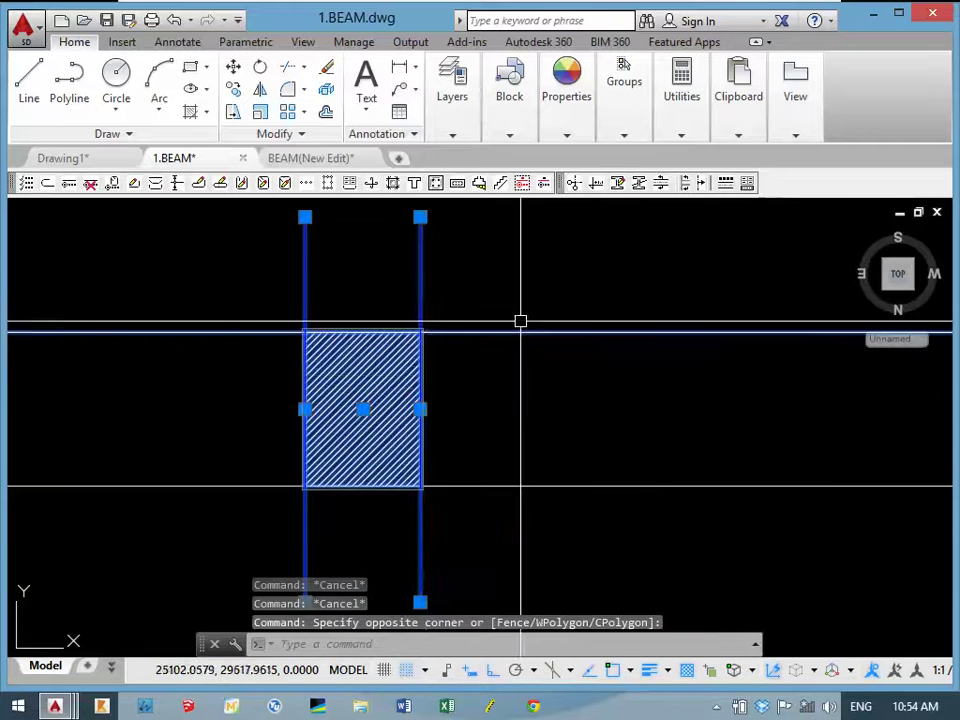
shift+drag(520, 321, 419, 506)
shift+drag(316, 270, 242, 300)
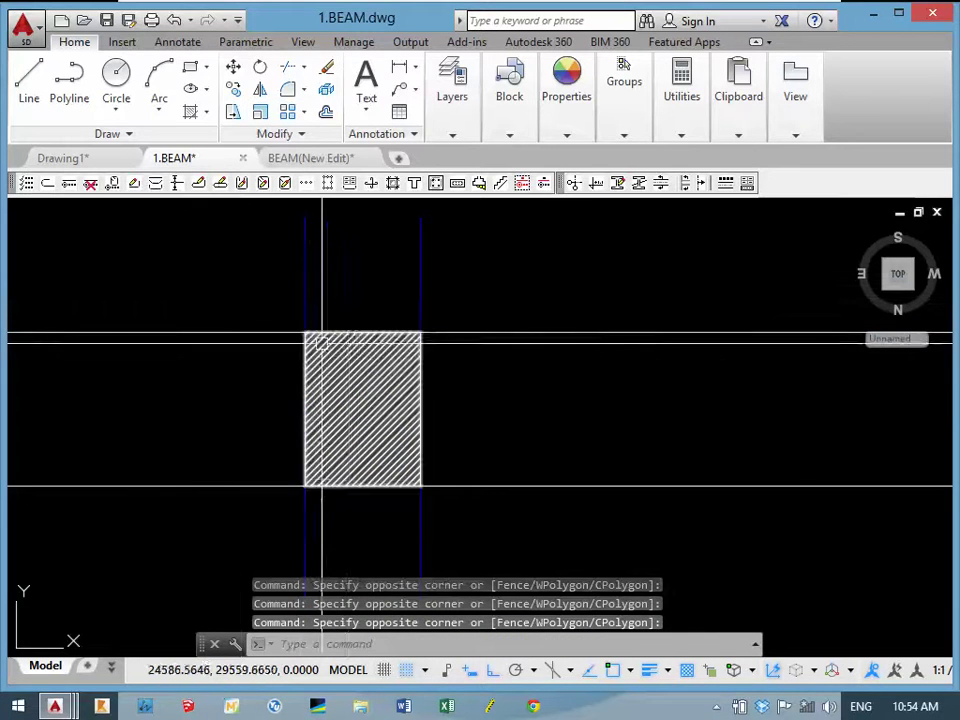
click(366, 300)
click(343, 340)
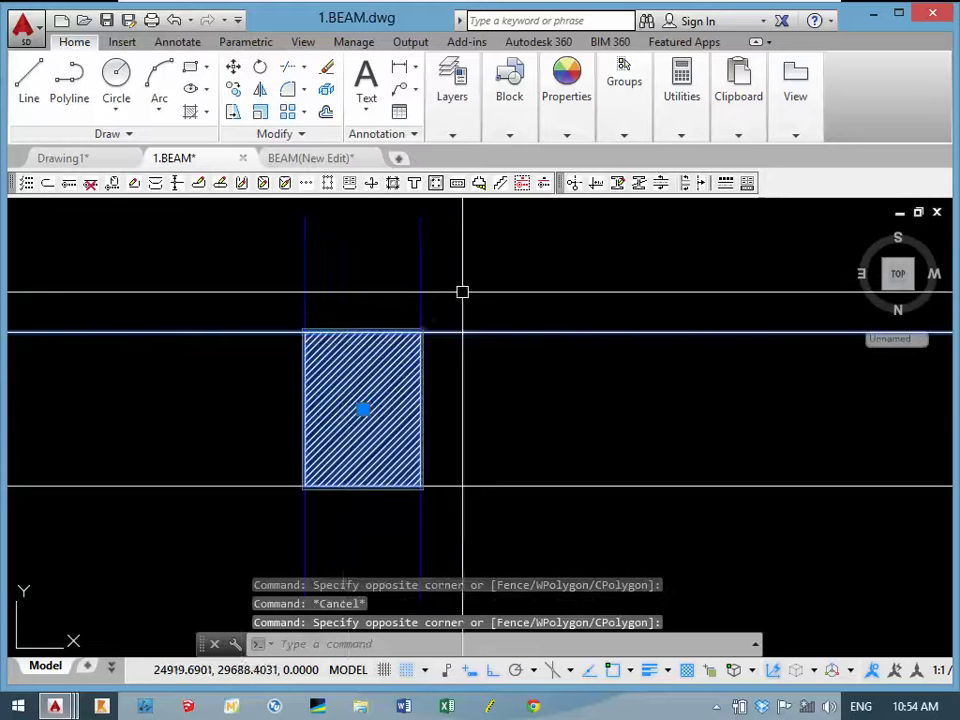
shift+drag(462, 292, 434, 383)
Copy the hatched support from its column corner to the next column along the beam.
text(C)
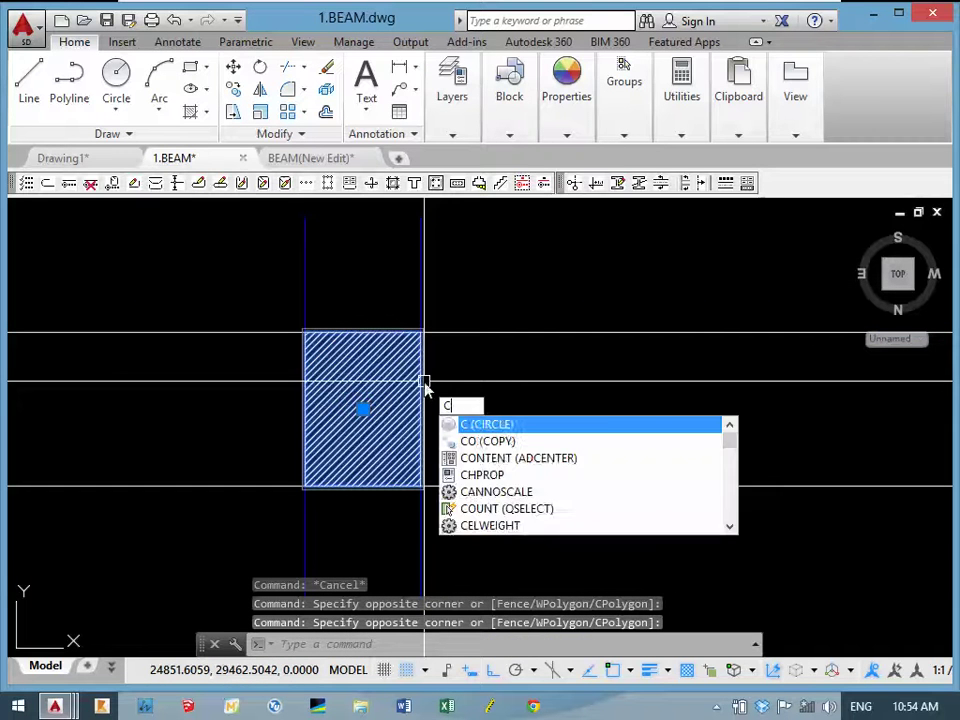
text(O)
key(Return)
click(305, 332)
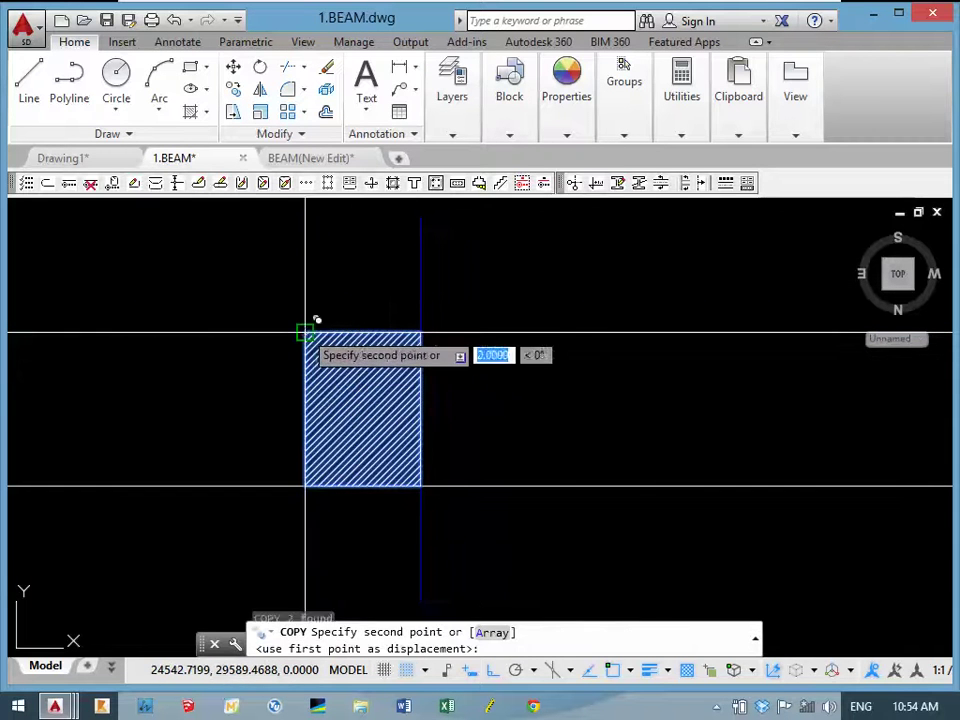
scroll(546, 403, down, 3)
scroll(507, 390, up, 3)
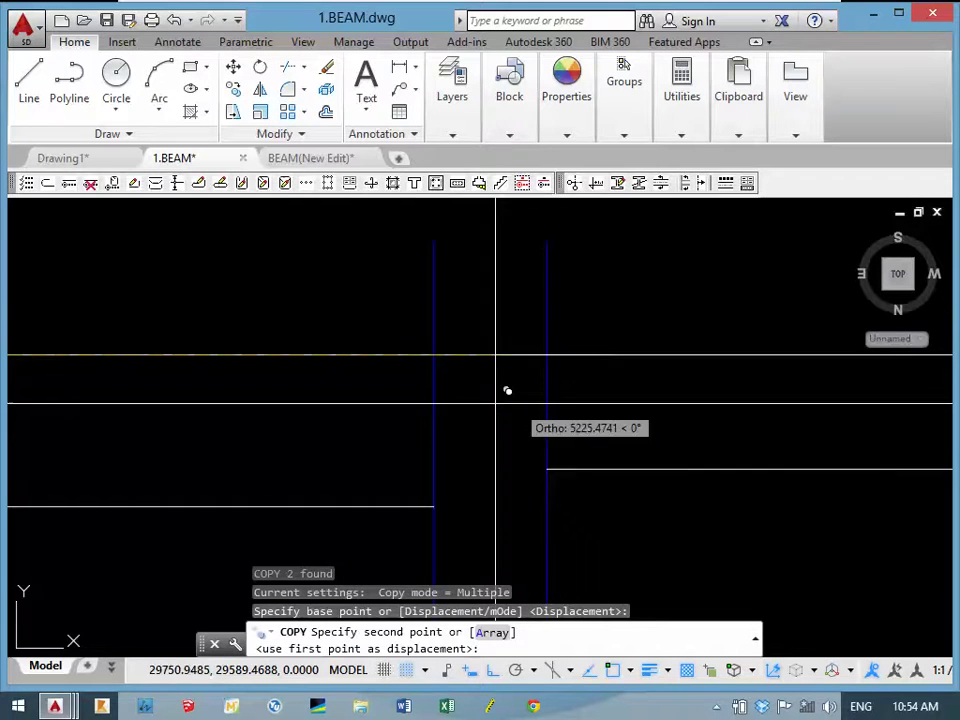
click(435, 353)
Place another hatch copy at a further column corner and finish the copy.
middle_drag(490, 400, 184, 435)
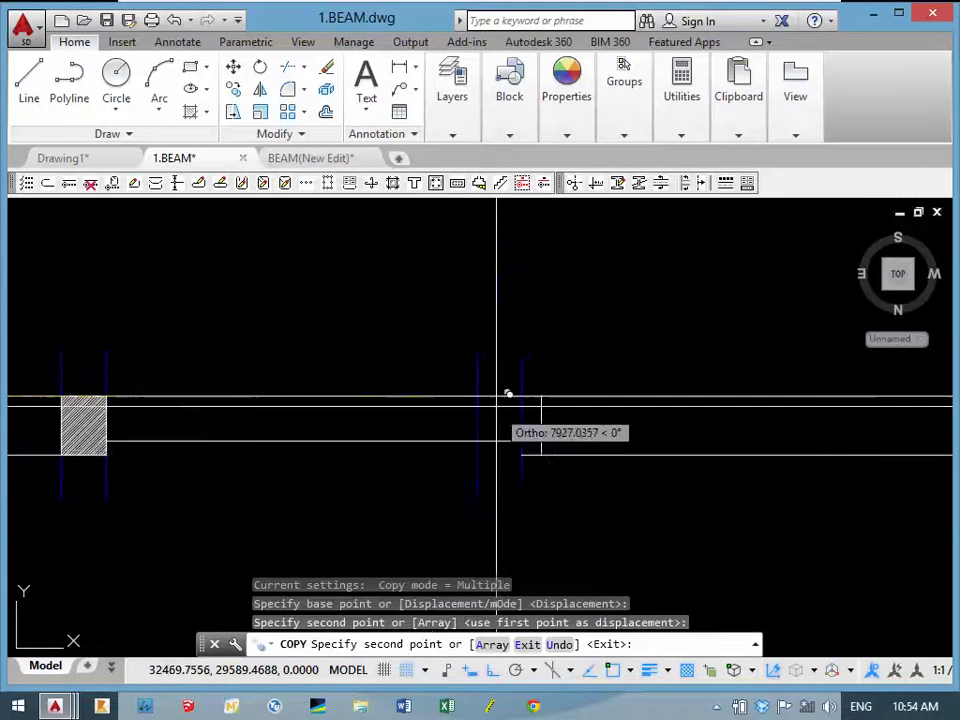
scroll(420, 375, up, 3)
scroll(458, 368, up, 1)
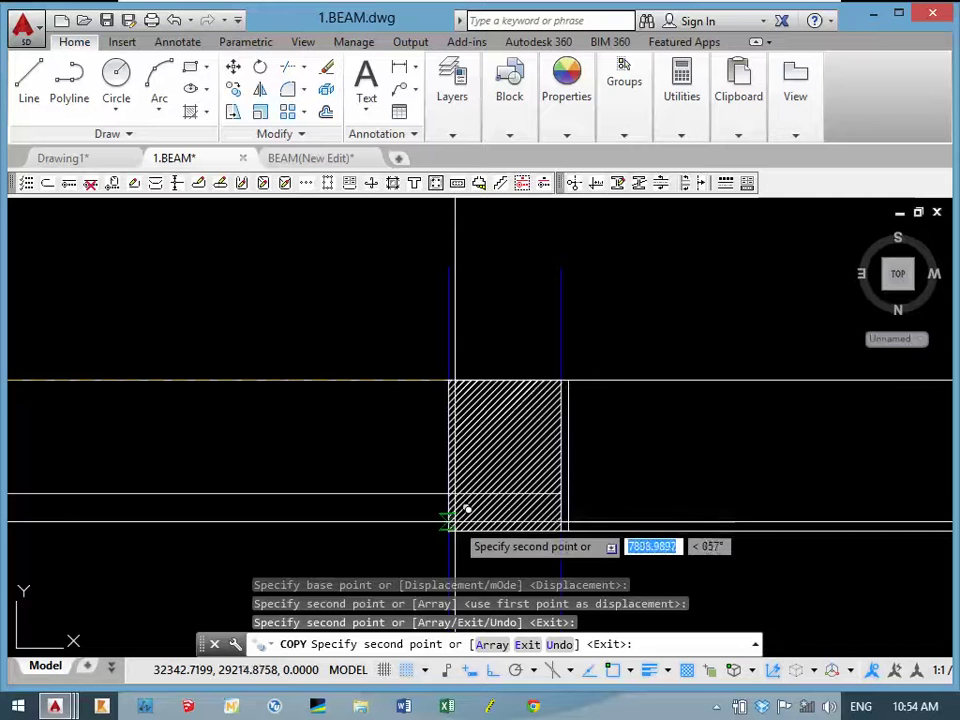
scroll(470, 511, down, 4)
scroll(369, 407, up, 2)
scroll(617, 465, down, 4)
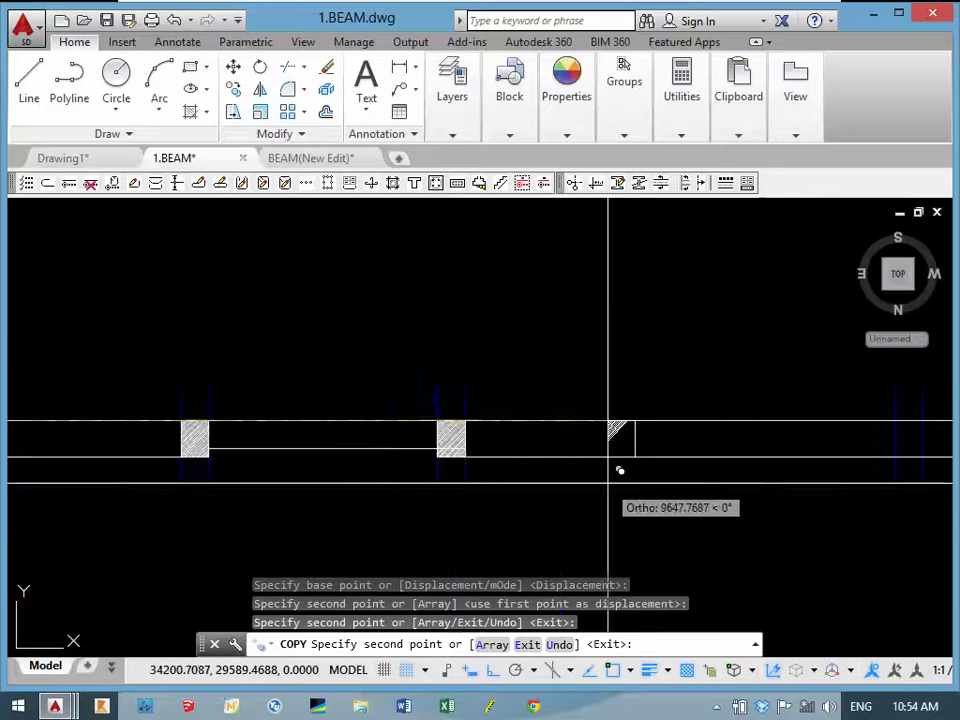
scroll(551, 447, up, 4)
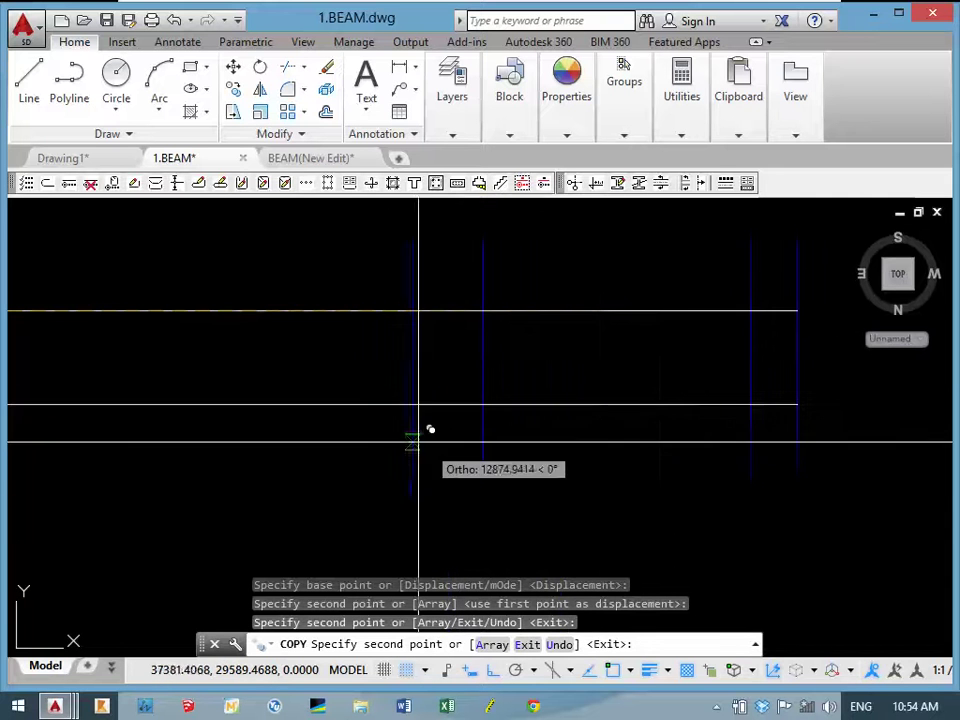
click(413, 312)
key(Return)
scroll(403, 433, down, 4)
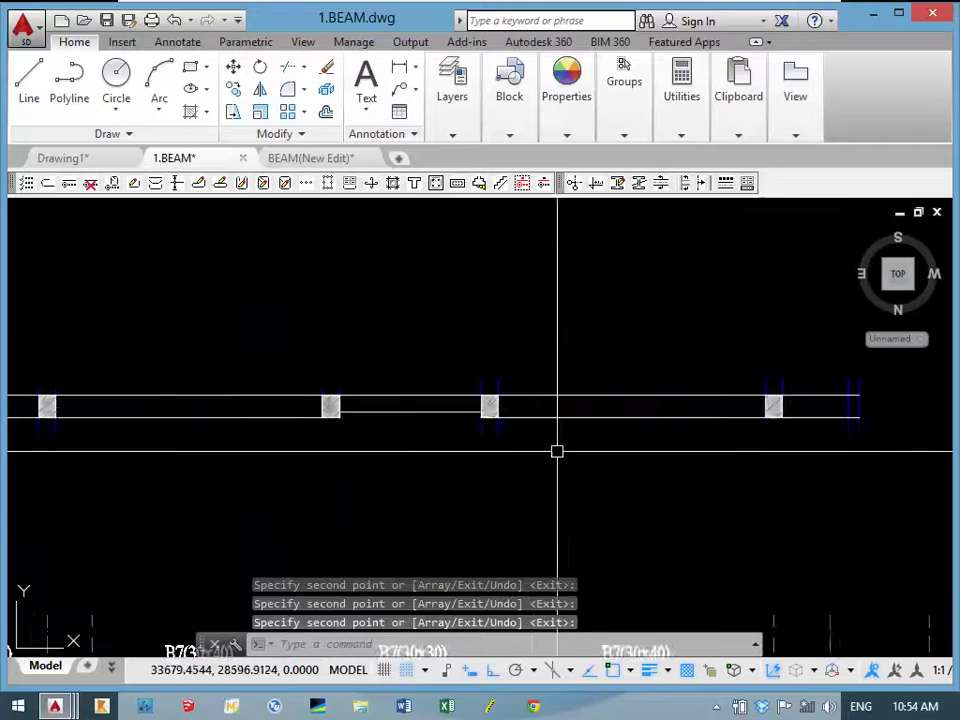
scroll(583, 343, up, 3)
scroll(625, 510, up, 5)
scroll(625, 510, up, 3)
Start a trim at the hatched column edge, then cancel it.
scroll(557, 499, up, 2)
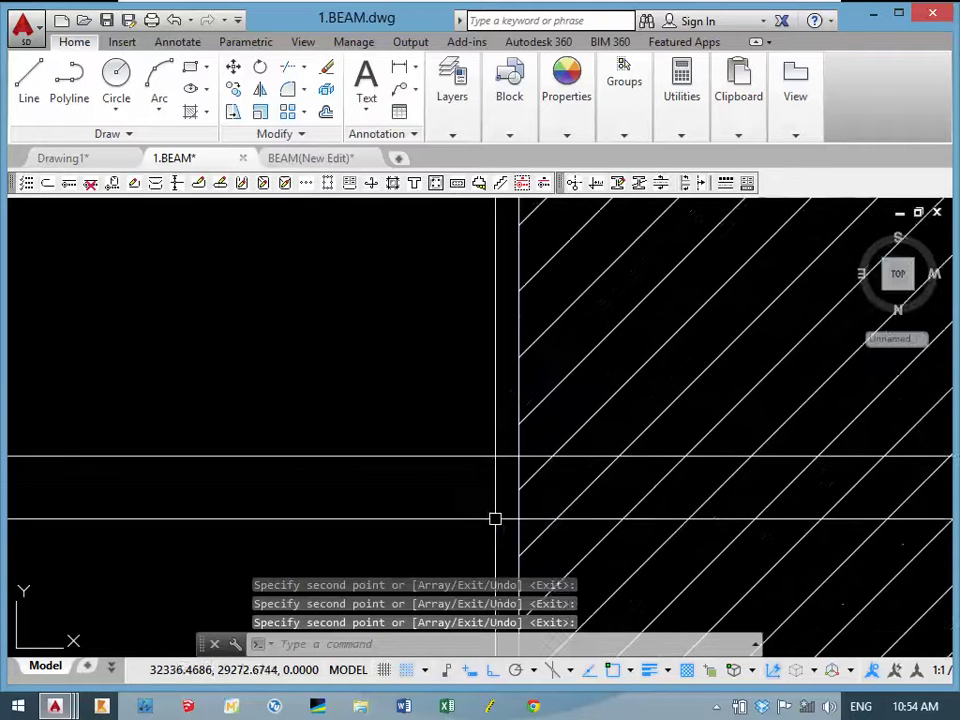
text(tr)
key(Return)
key(Return)
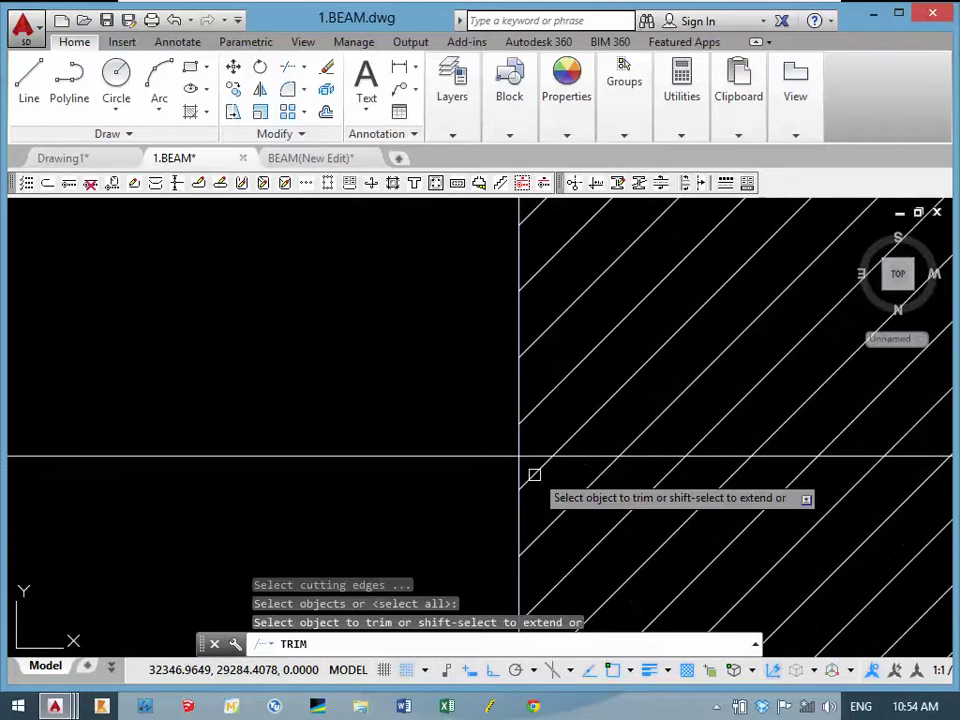
scroll(428, 585, up, 2)
scroll(450, 560, up, 2)
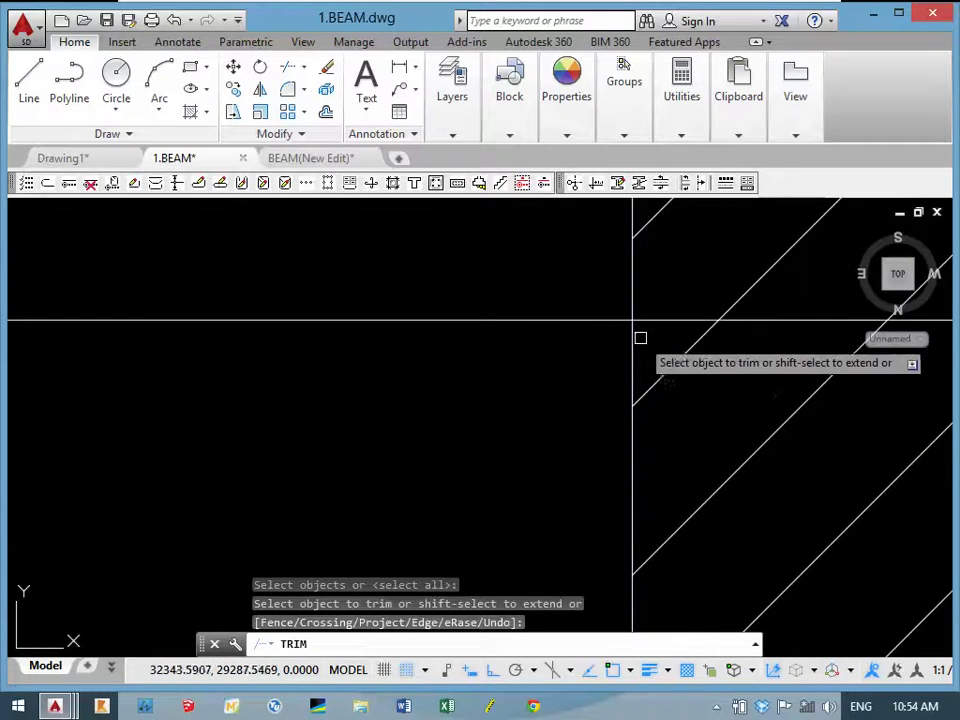
key(Escape)
Window-select the stray object at the column edge and erase it.
click(677, 343)
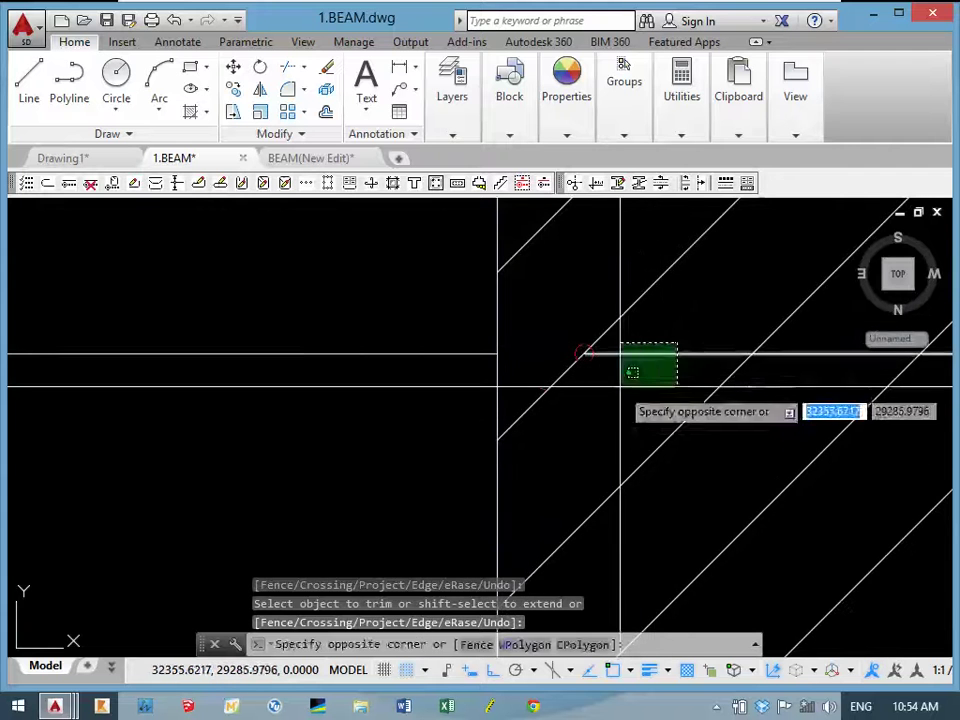
click(621, 386)
text(e)
key(Return)
scroll(621, 386, down, 2)
scroll(437, 455, down, 5)
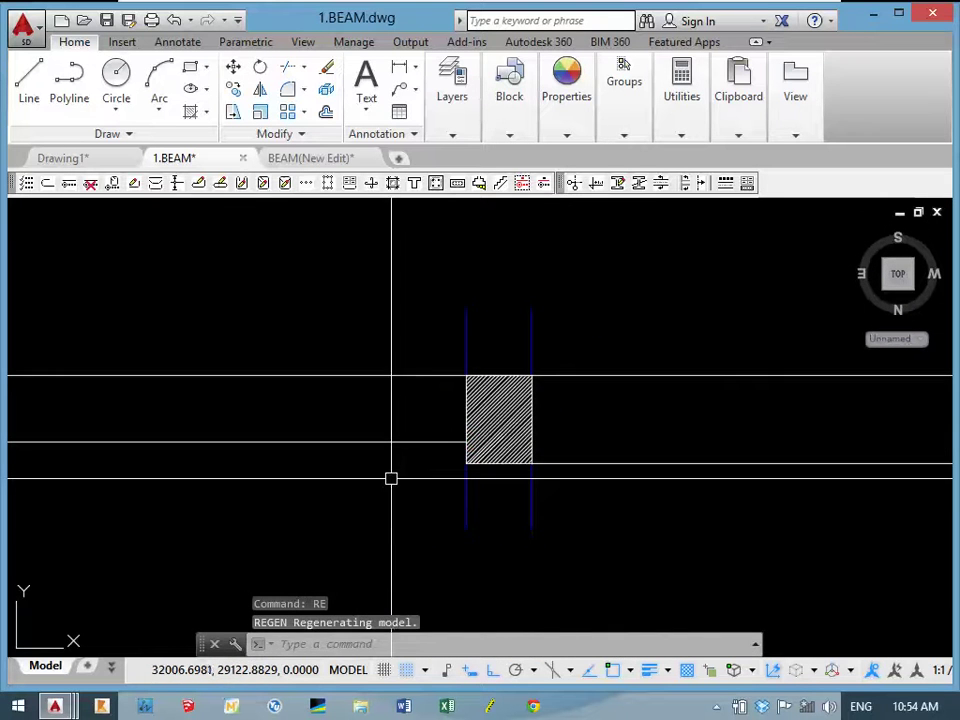
scroll(411, 437, down, 4)
scroll(306, 448, up, 3)
scroll(392, 407, up, 2)
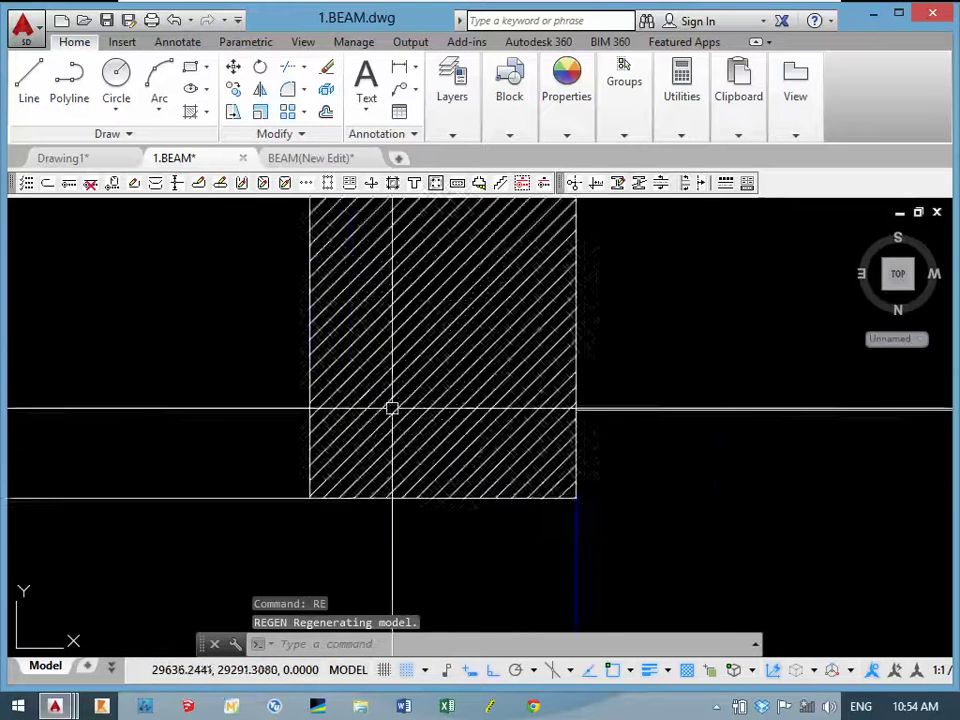
scroll(208, 445, down, 5)
scroll(285, 422, up, 2)
scroll(151, 426, up, 3)
text(C)
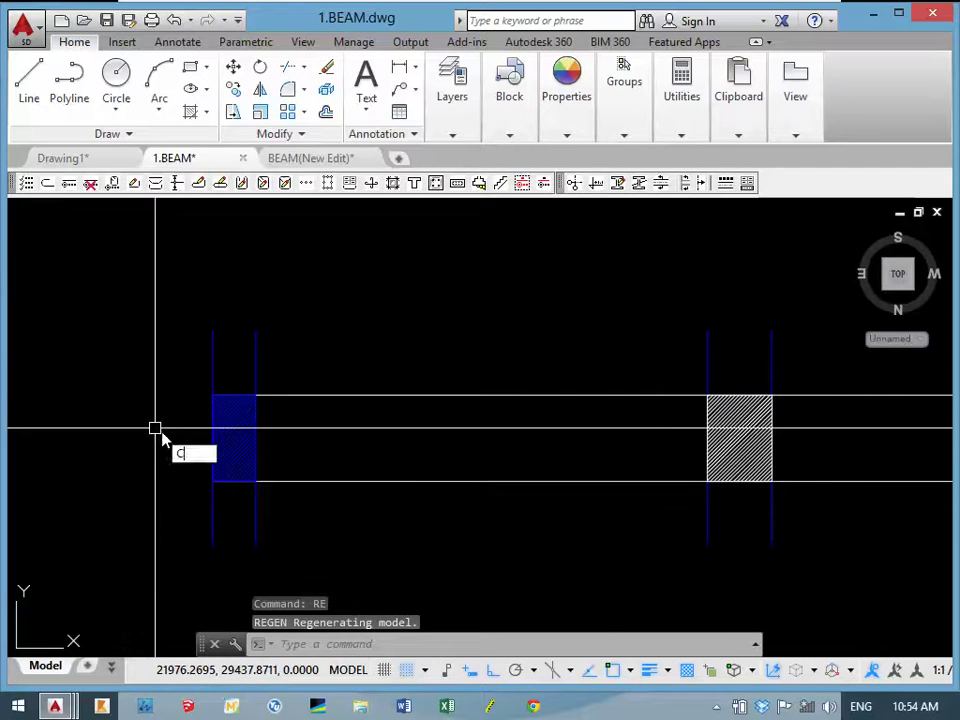
key(Return)
Select the left column's hatch group to copy, excluding the horizontal beam line.
key(Escape)
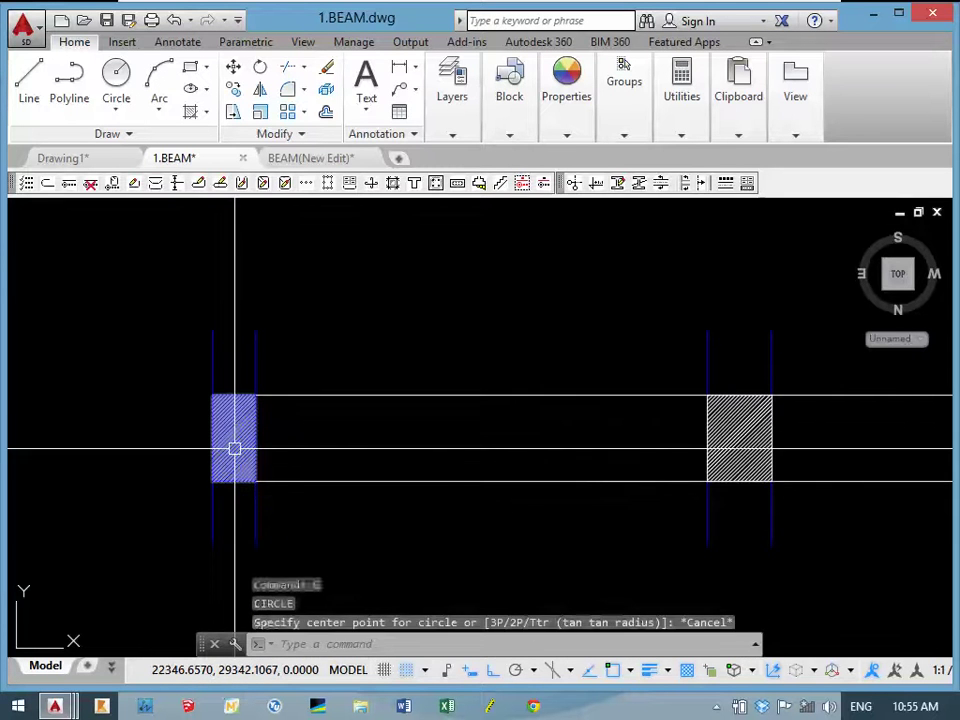
text(co)
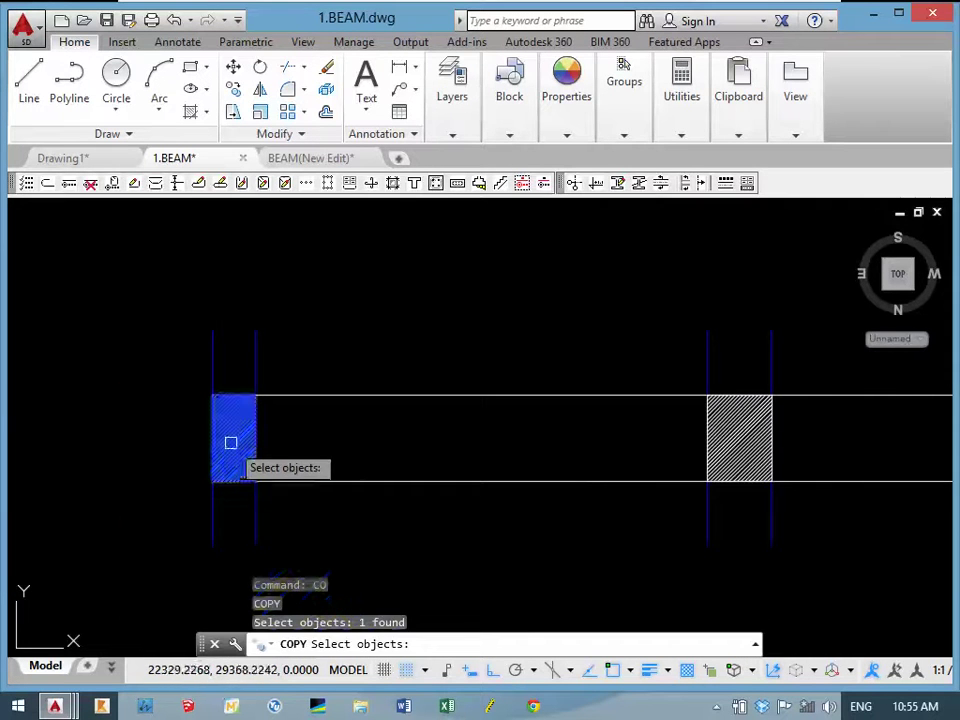
scroll(230, 442, up, 5)
scroll(199, 379, up, 3)
click(296, 306)
click(255, 388)
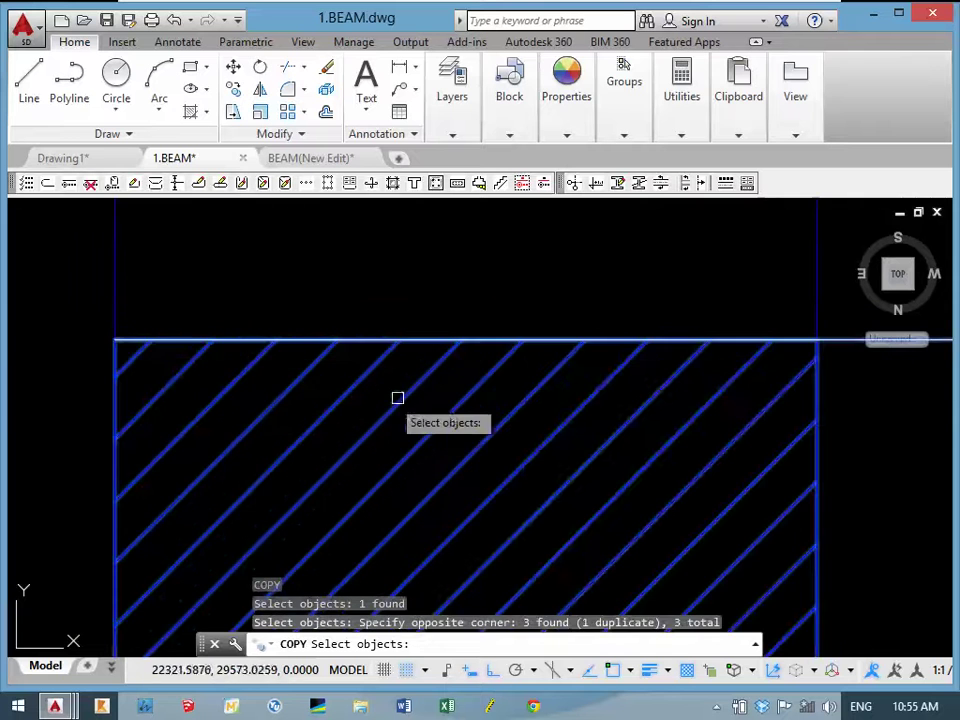
scroll(397, 398, down, 4)
shift+click(709, 317)
shift+click(619, 431)
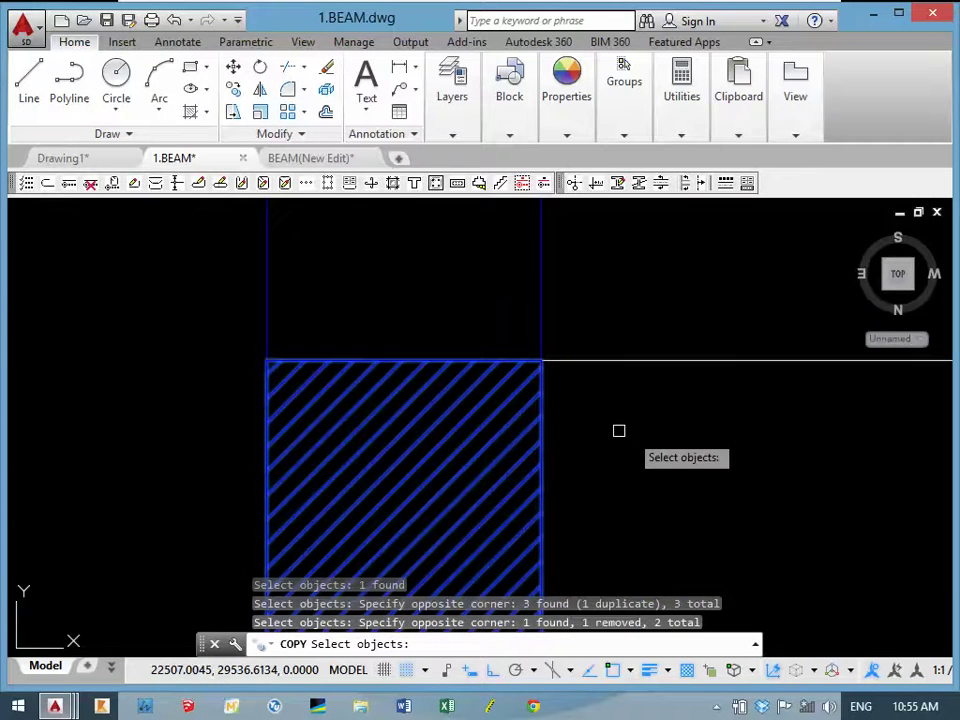
key(Return)
Copy the hatch group from its corner to the next column corner along the beam.
scroll(255, 355, up, 3)
click(307, 385)
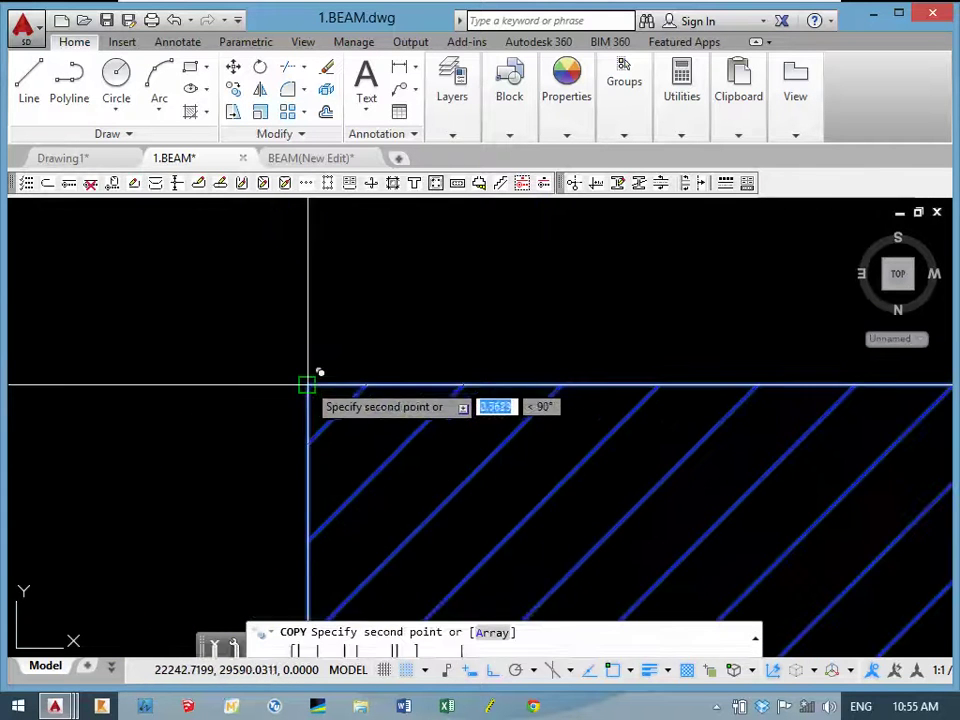
scroll(309, 384, down, 4)
scroll(474, 343, down, 4)
middle_drag(382, 383, 382, 412)
scroll(592, 452, up, 4)
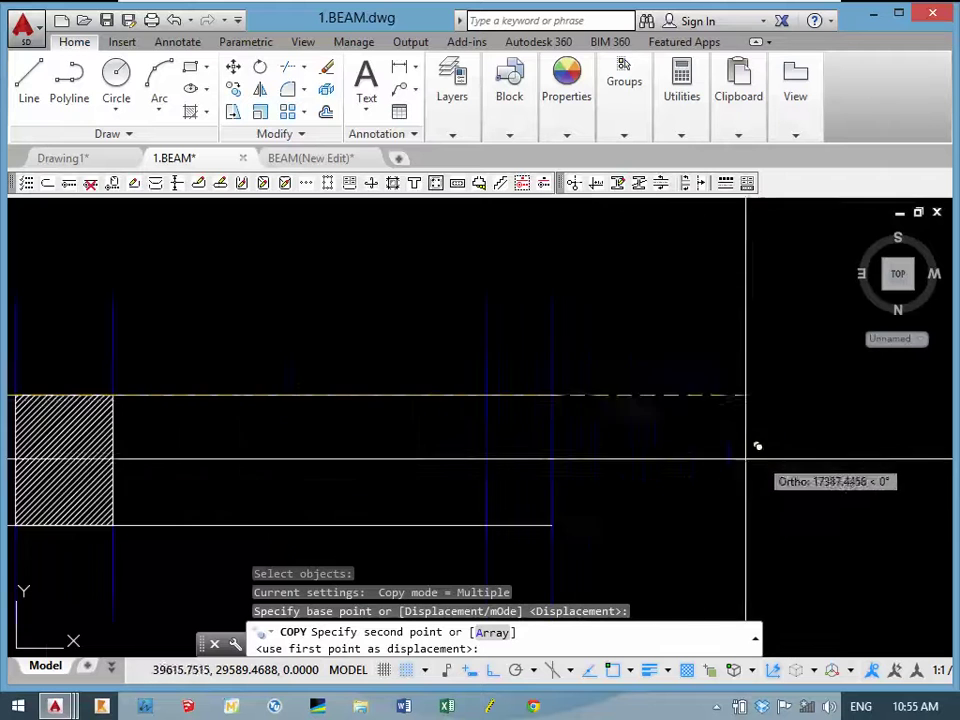
click(487, 397)
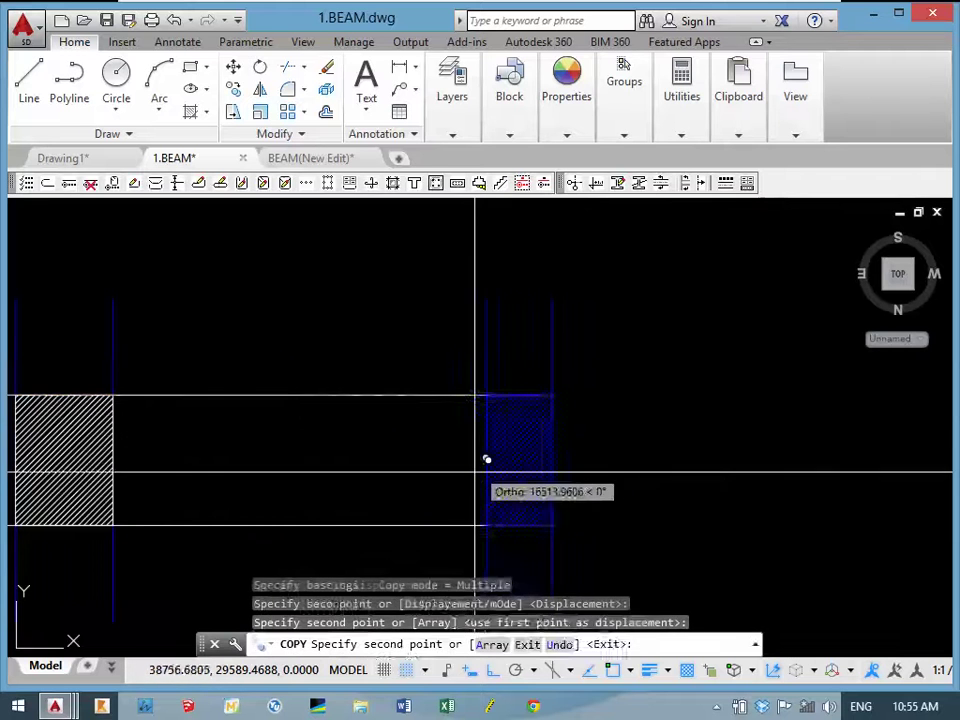
key(Return)
Pan and zoom across the beam elevation to review the repeated supports.
scroll(246, 495, down, 3)
scroll(450, 470, down, 3)
middle_drag(450, 470, 407, 437)
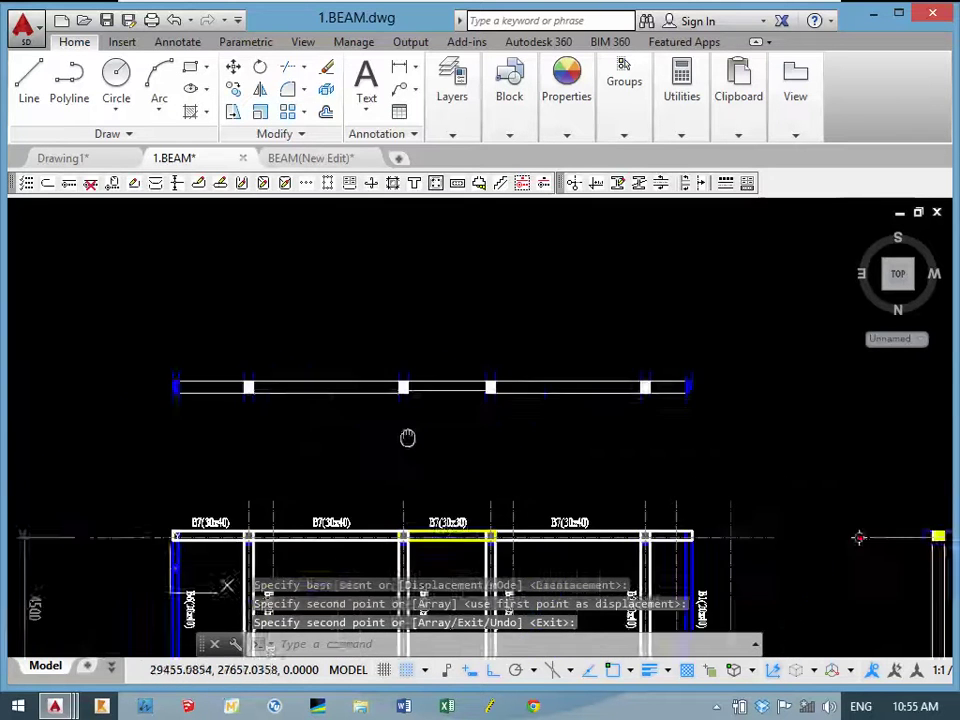
scroll(490, 388, up, 4)
scroll(493, 388, up, 2)
mouse_move(493, 388)
middle_down()
mouse_move(434, 439)
mouse_move(426, 462)
mouse_move(405, 345)
mouse_move(431, 467)
middle_up()
scroll(426, 424, down, 4)
scroll(470, 405, up, 3)
scroll(491, 391, down, 3)
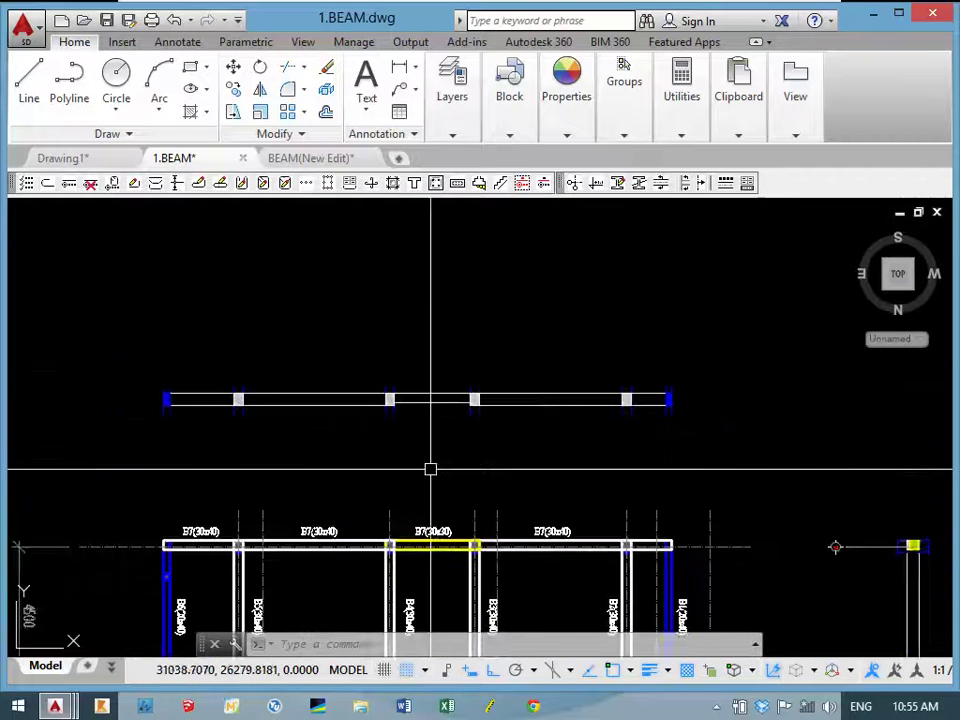
scroll(427, 398, up, 3)
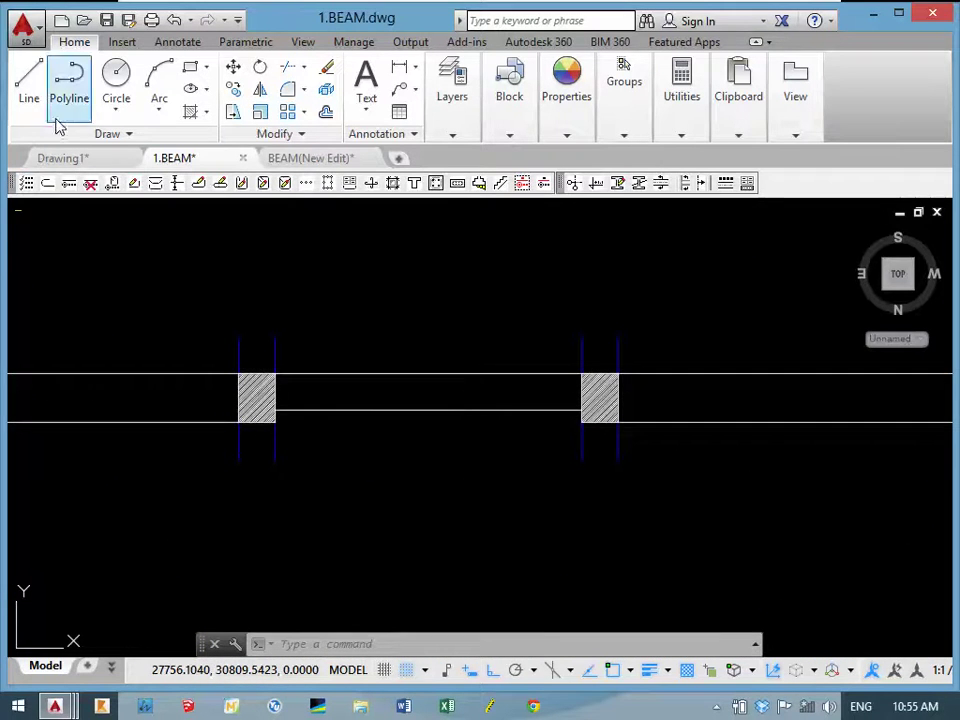
Erase the stray slanted line lying over the beam.
click(30, 90)
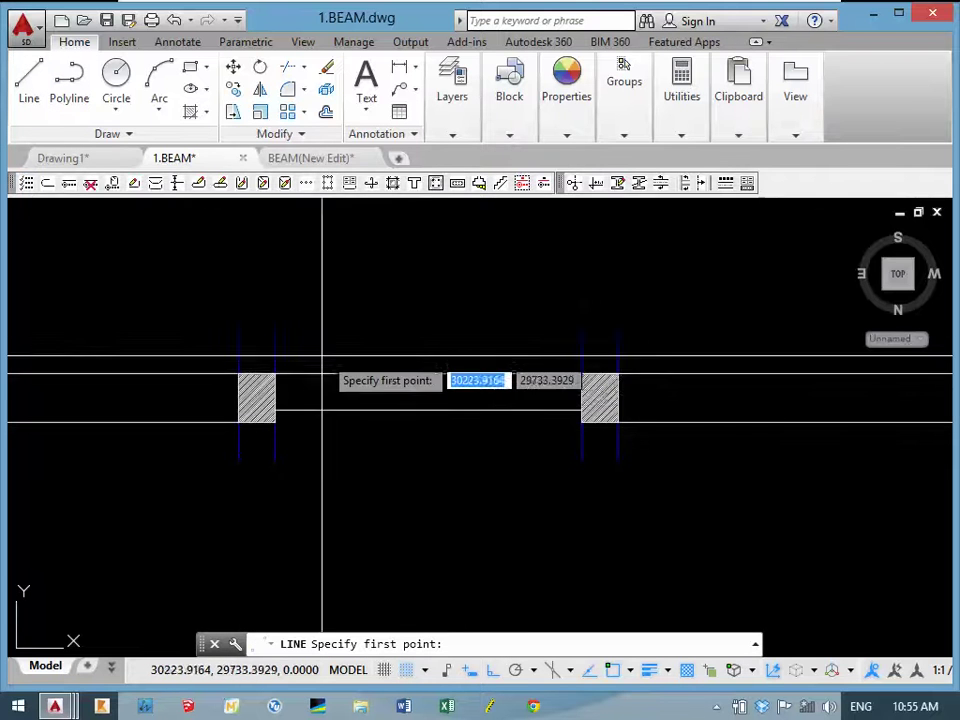
scroll(275, 375, down, 3)
scroll(304, 465, up, 2)
scroll(364, 396, up, 2)
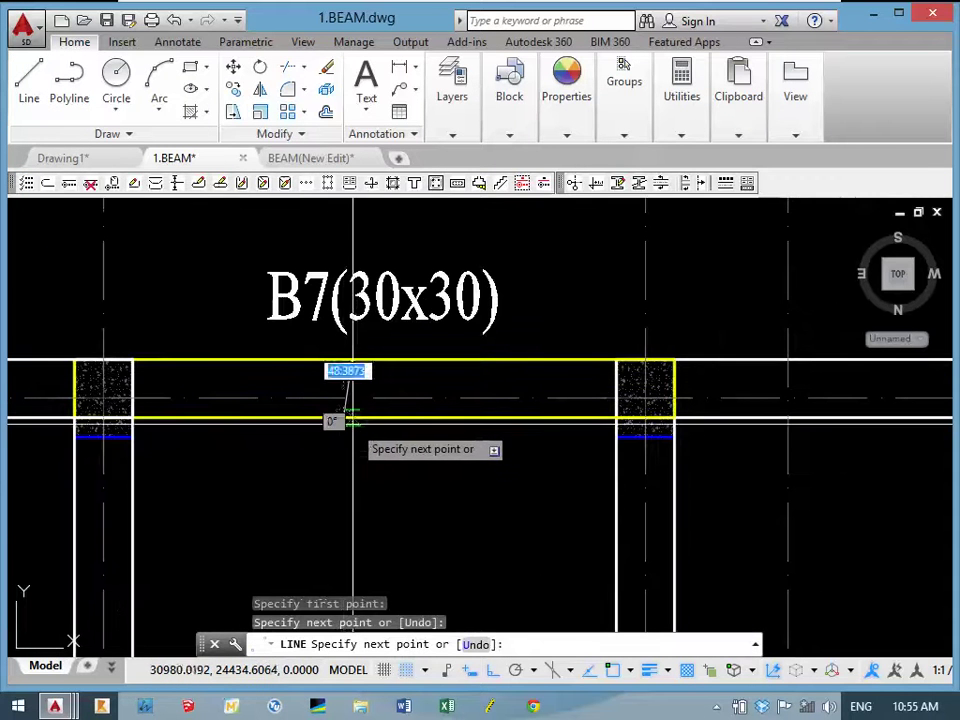
key(Return)
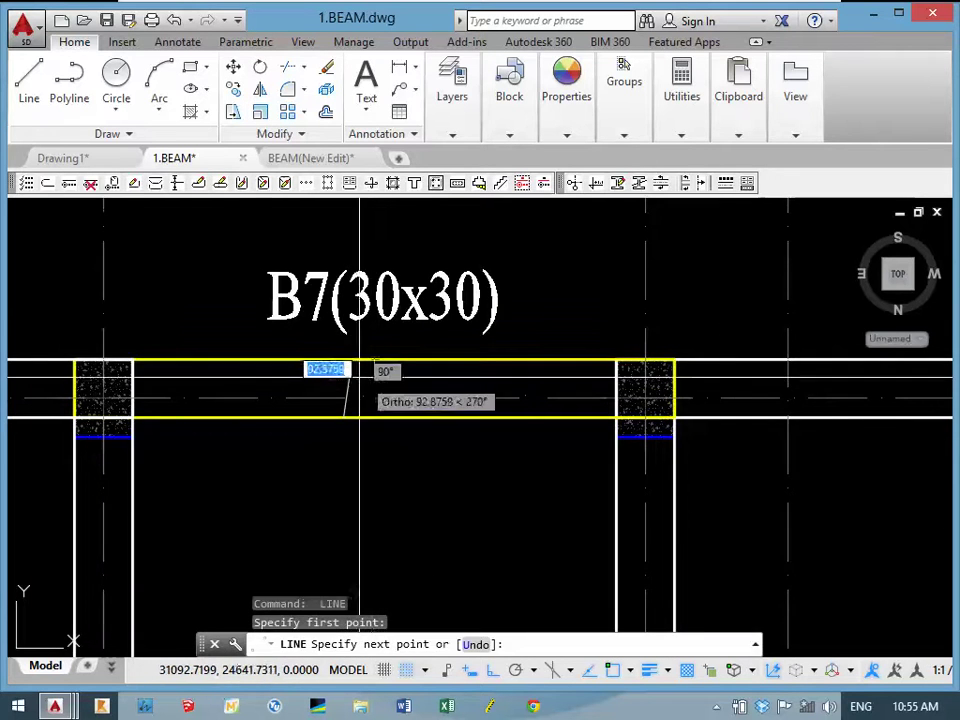
scroll(355, 372, up, 3)
key(Escape)
drag(349, 375, 313, 371)
text(e)
key(Return)
text(DLI)
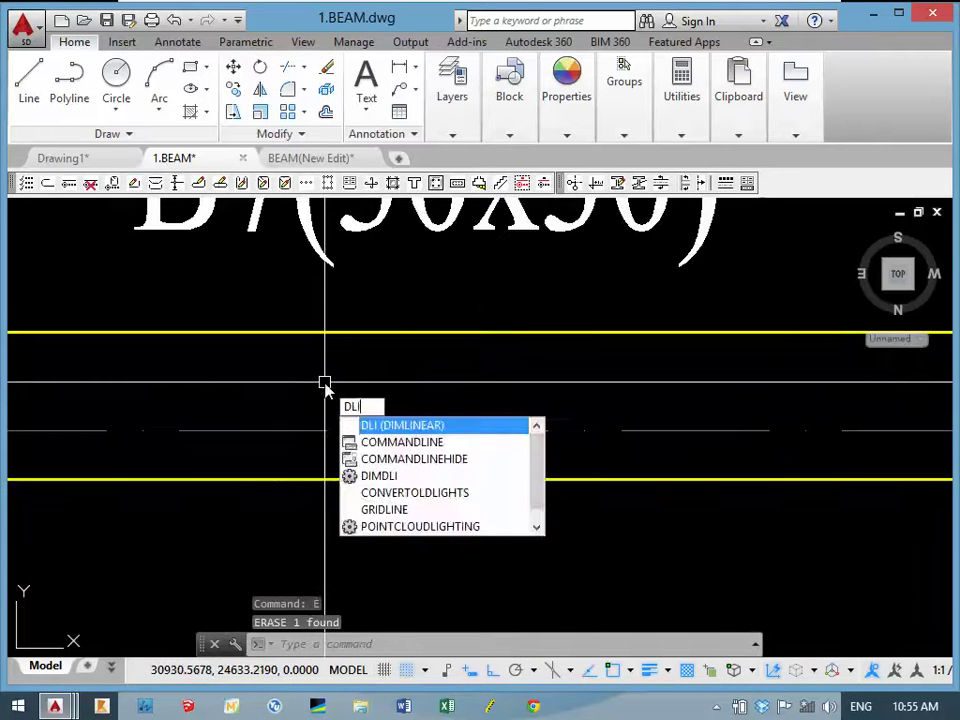
Attempt linear dimensions between the beam's top and bottom lines, cancelling the unplaced tries.
key(Return)
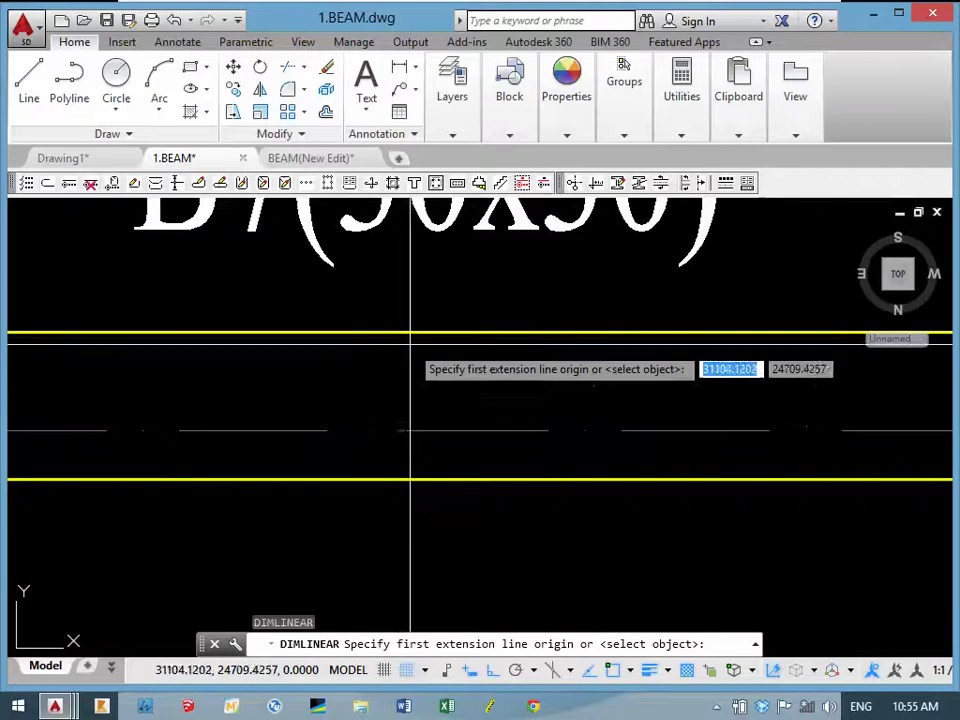
click(404, 333)
click(401, 480)
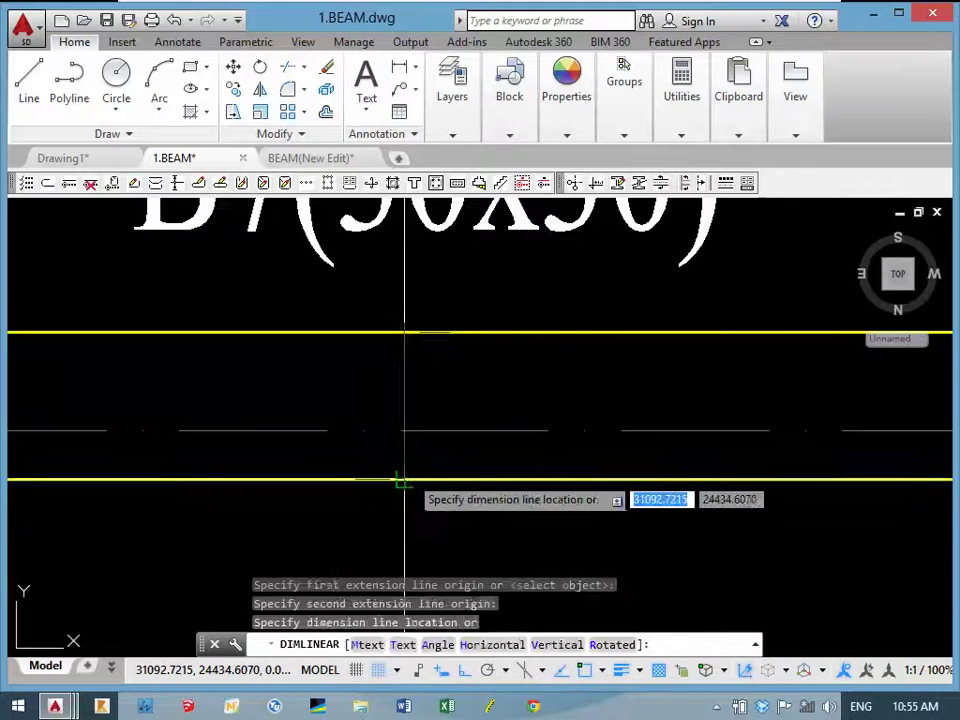
scroll(404, 483, down, 3)
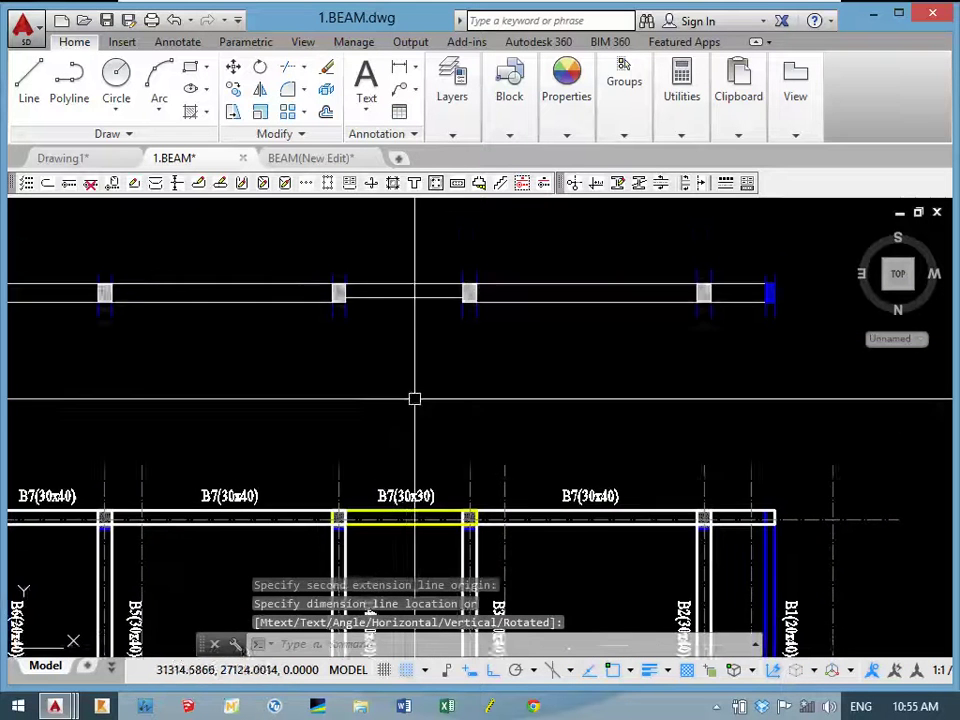
scroll(391, 334, down, 3)
scroll(391, 334, up, 3)
scroll(400, 370, up, 2)
scroll(409, 405, up, 2)
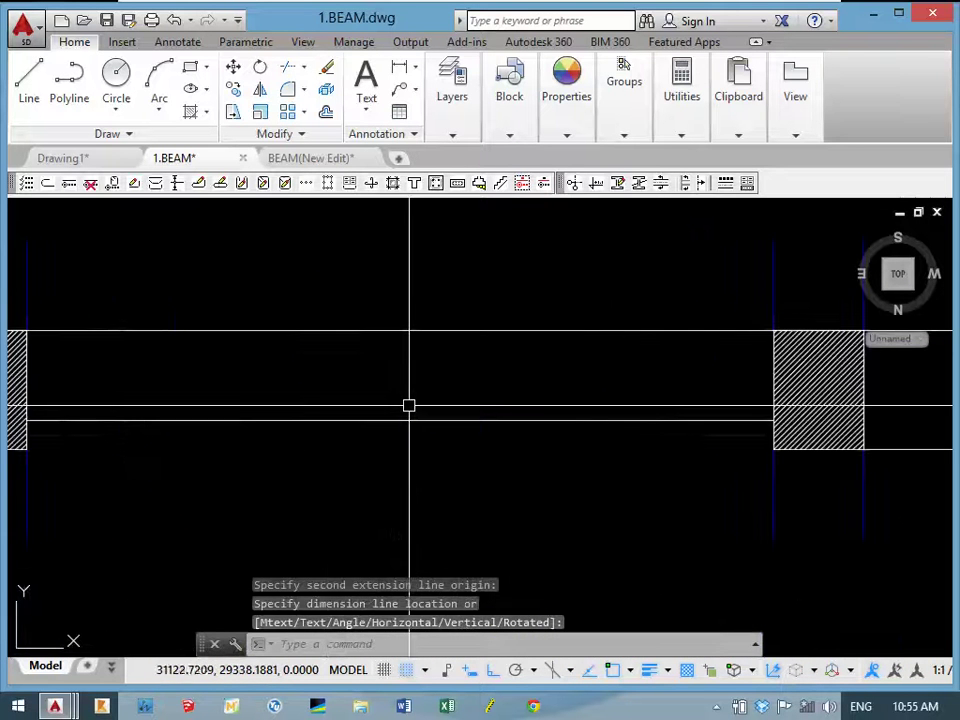
key(Escape)
key(Return)
click(400, 333)
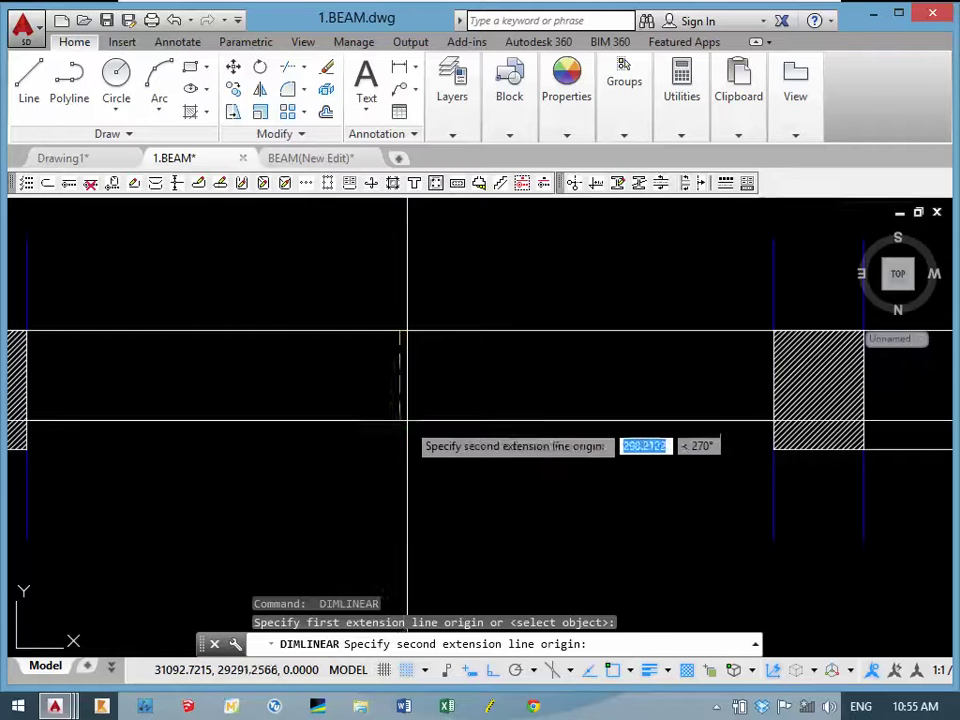
click(401, 421)
key(Escape)
scroll(369, 420, down, 2)
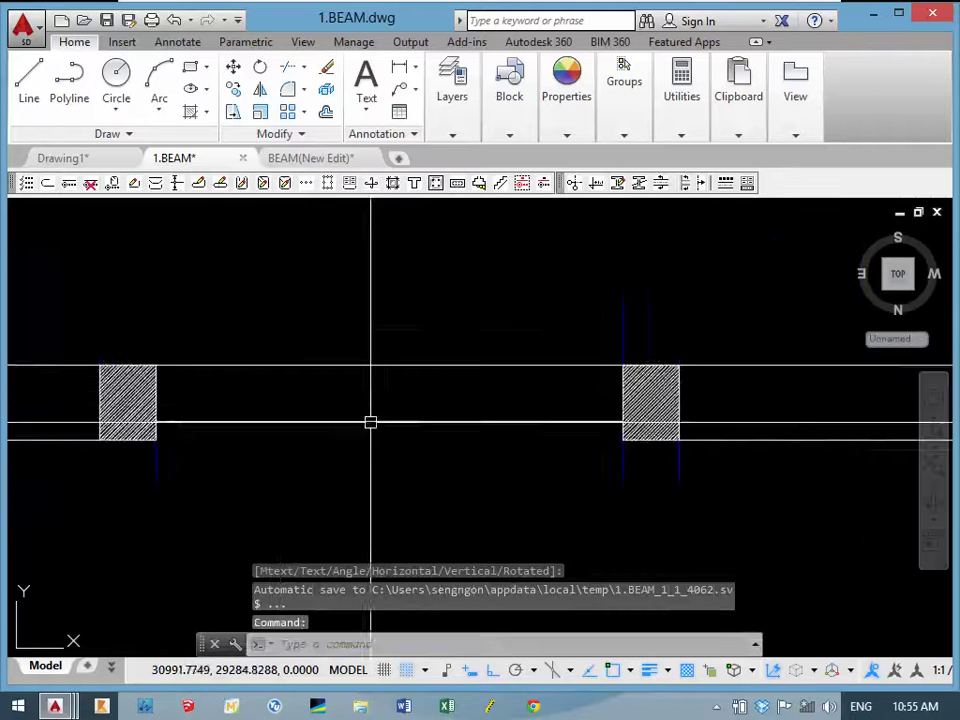
scroll(374, 390, down, 2)
middle_drag(278, 464, 443, 411)
scroll(434, 411, up, 5)
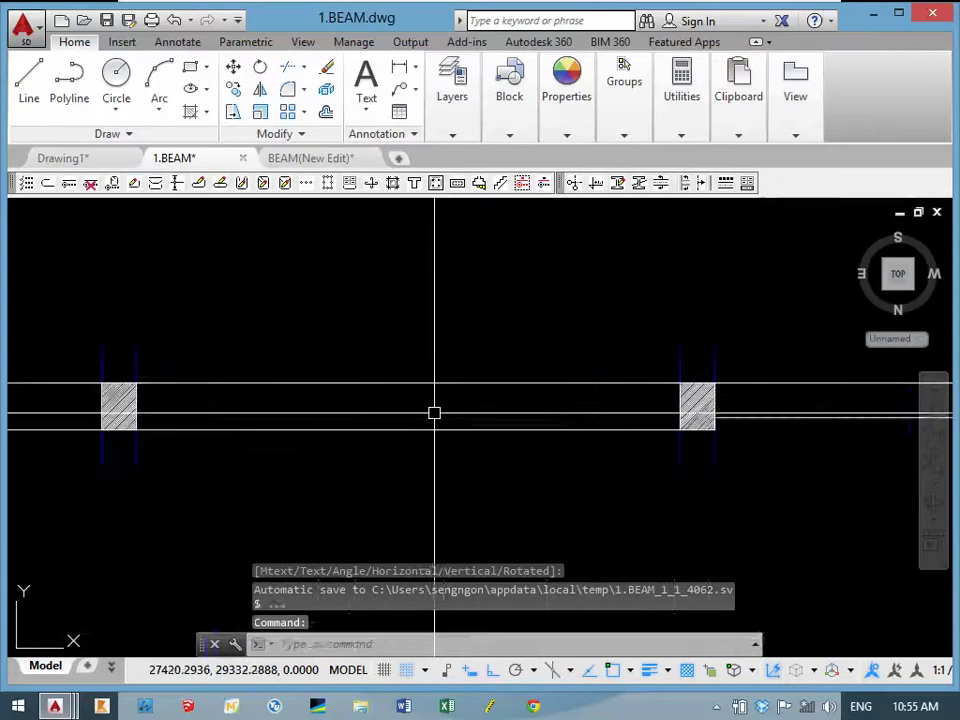
Dimension the beam depth as 400 beside a hatched column.
key(Return)
click(426, 384)
click(426, 427)
scroll(419, 430, up, 3)
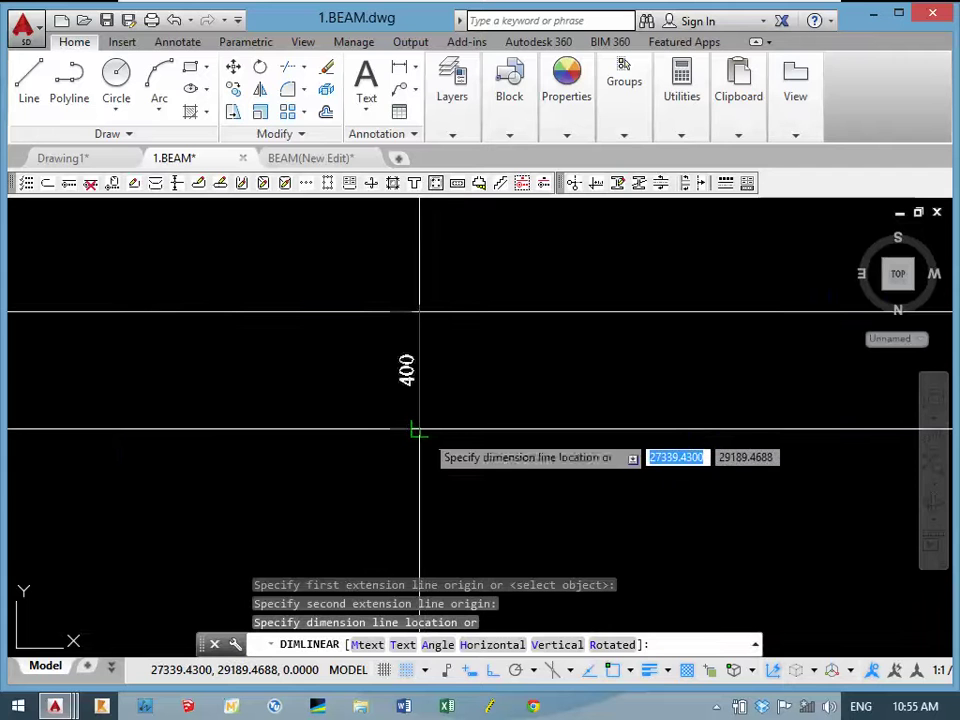
scroll(421, 427, down, 2)
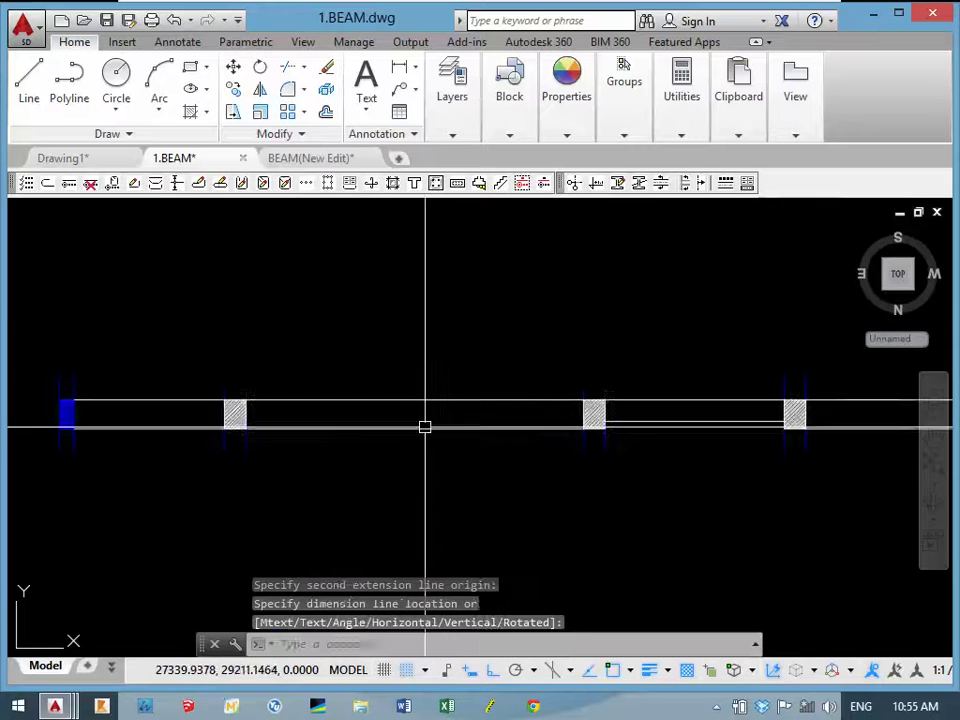
scroll(356, 446, down, 3)
scroll(259, 377, down, 2)
mouse_move(478, 423)
middle_down()
mouse_move(393, 377)
mouse_move(400, 257)
middle_up()
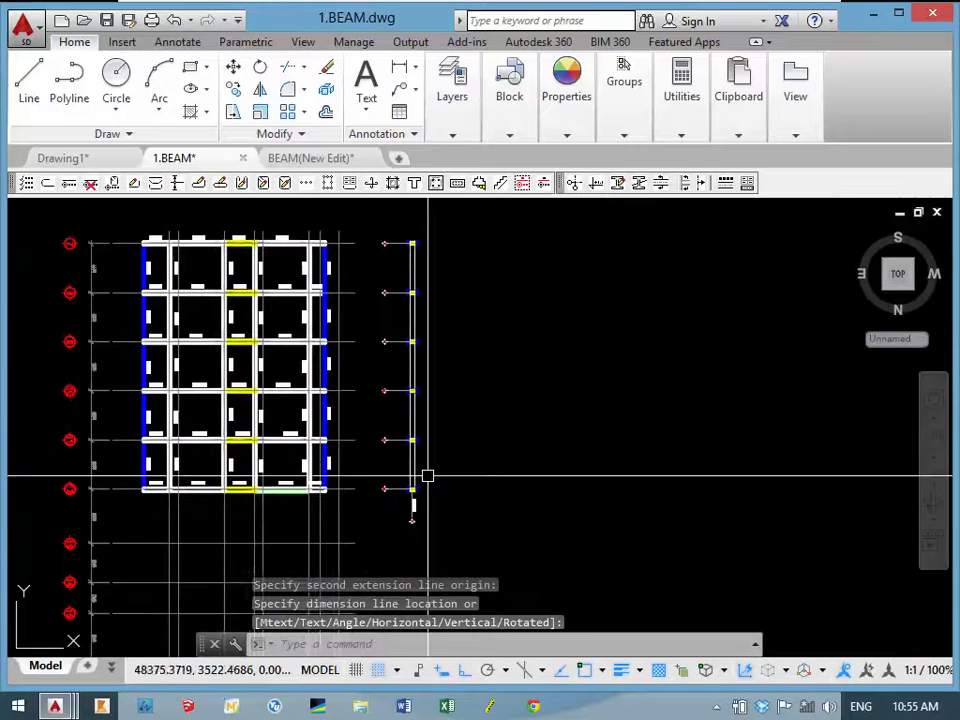
Copy a grid axis marker from the plan and place it beside the beam elevation.
middle_drag(429, 476, 388, 253)
middle_drag(266, 536, 304, 206)
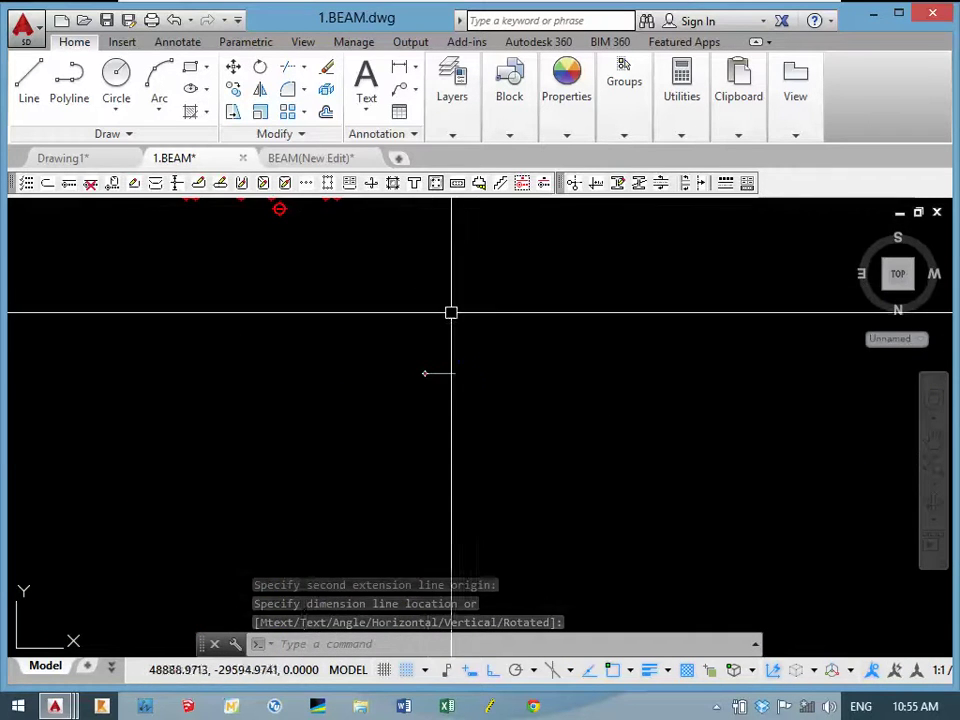
text(ct o)
key(Return)
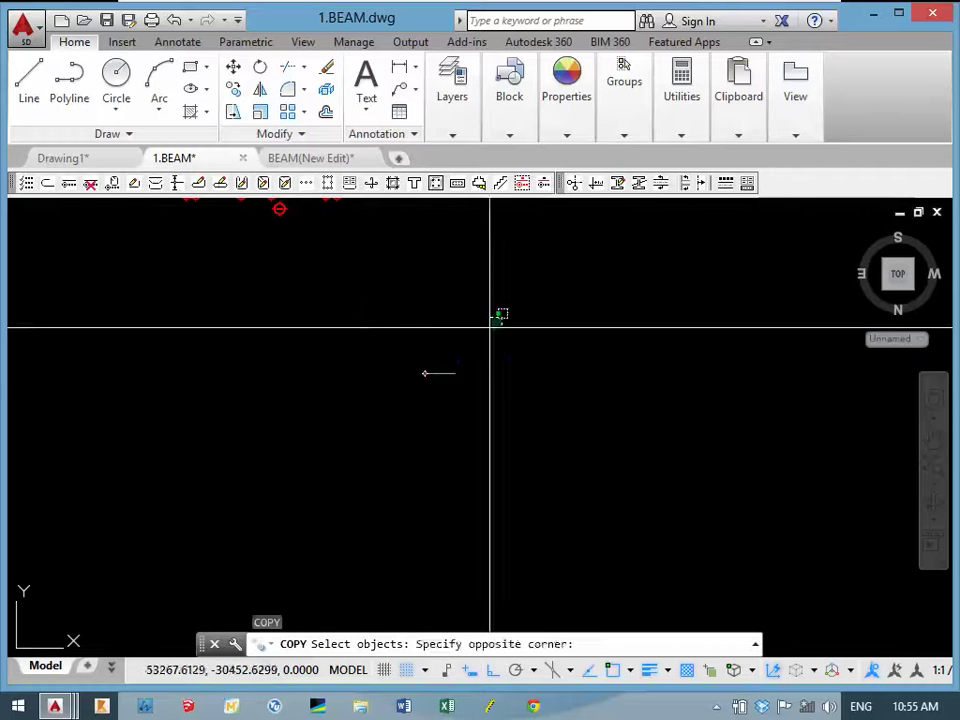
click(490, 327)
key(Return)
click(377, 264)
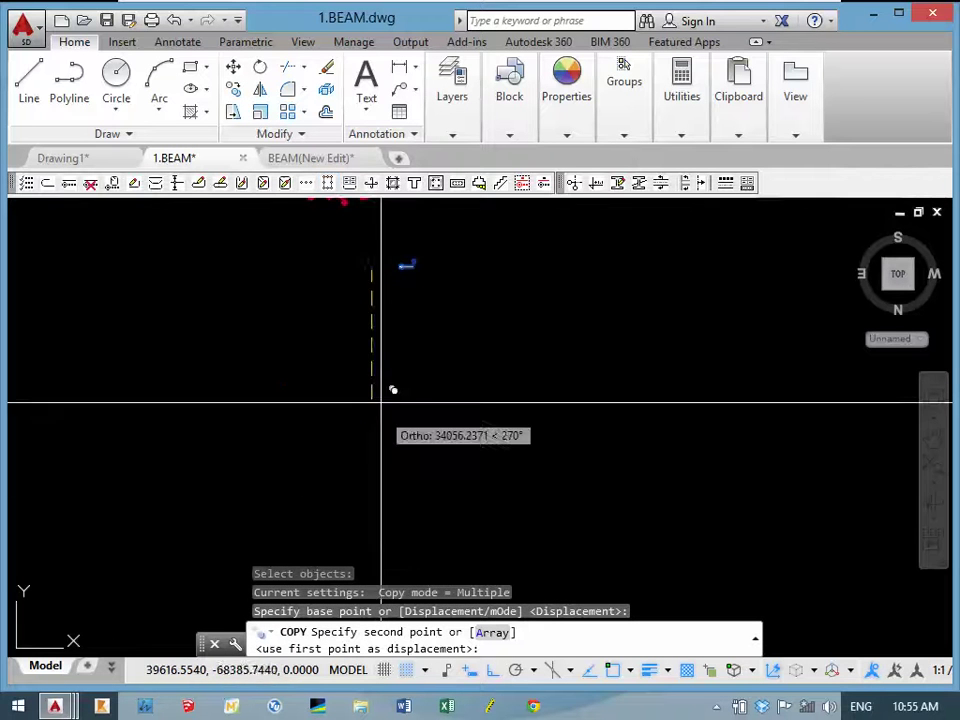
scroll(380, 404, down, 5)
scroll(392, 435, down, 2)
scroll(395, 400, up, 3)
scroll(430, 355, up, 3)
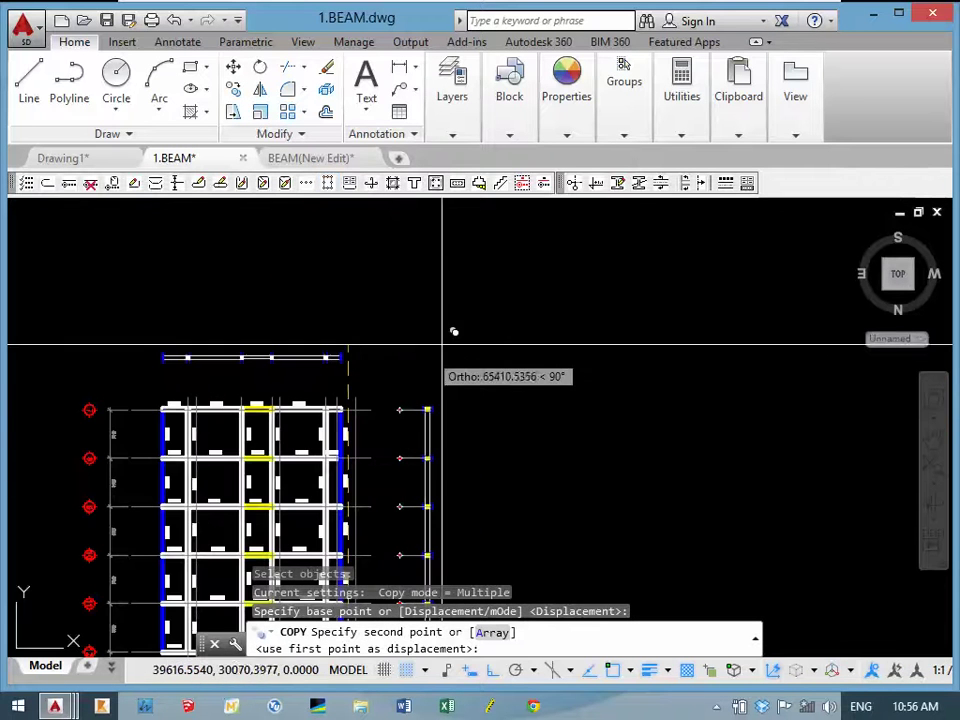
click(443, 321)
key(Return)
Rotate the copied grid marker 90° so it stands vertically.
middle_drag(443, 321, 449, 351)
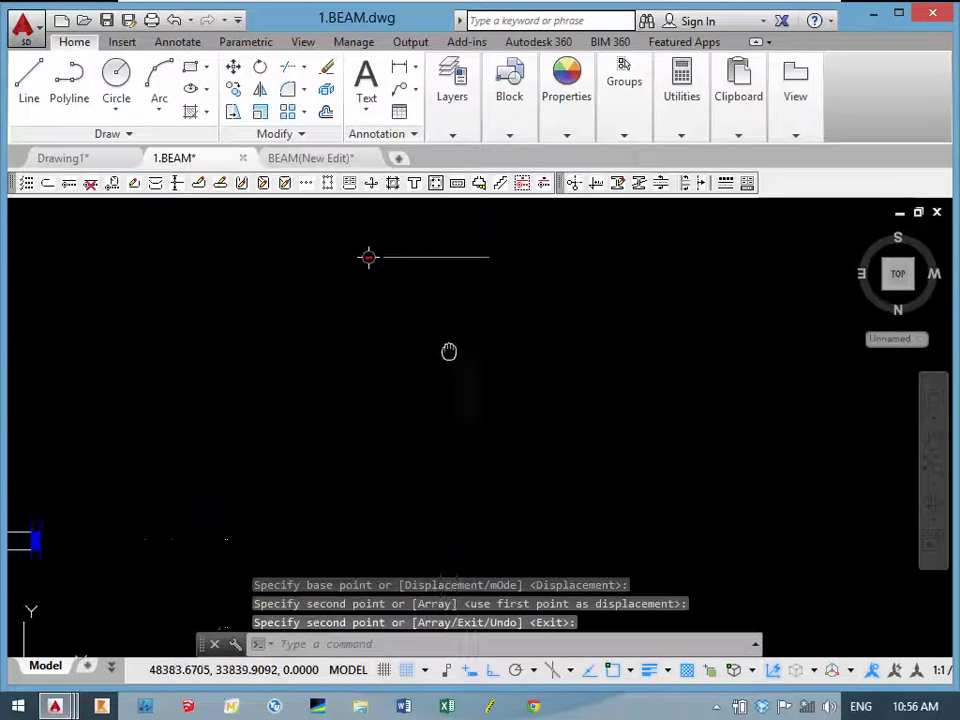
text(RO)
key(Return)
scroll(475, 408, down, 4)
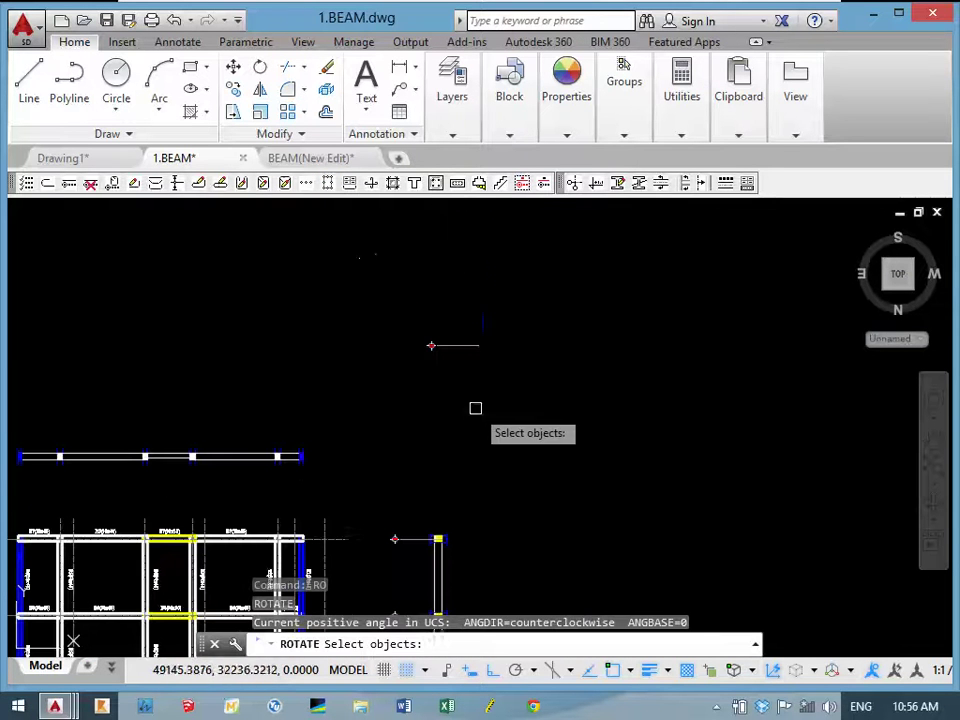
click(489, 360)
click(530, 255)
click(536, 246)
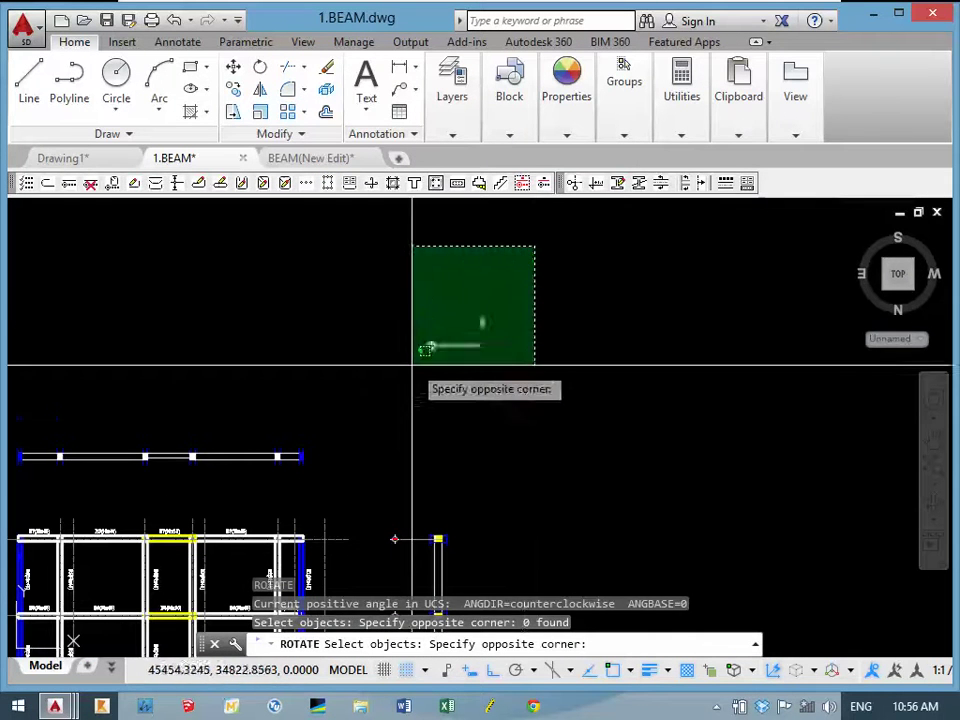
click(413, 372)
key(Return)
click(411, 396)
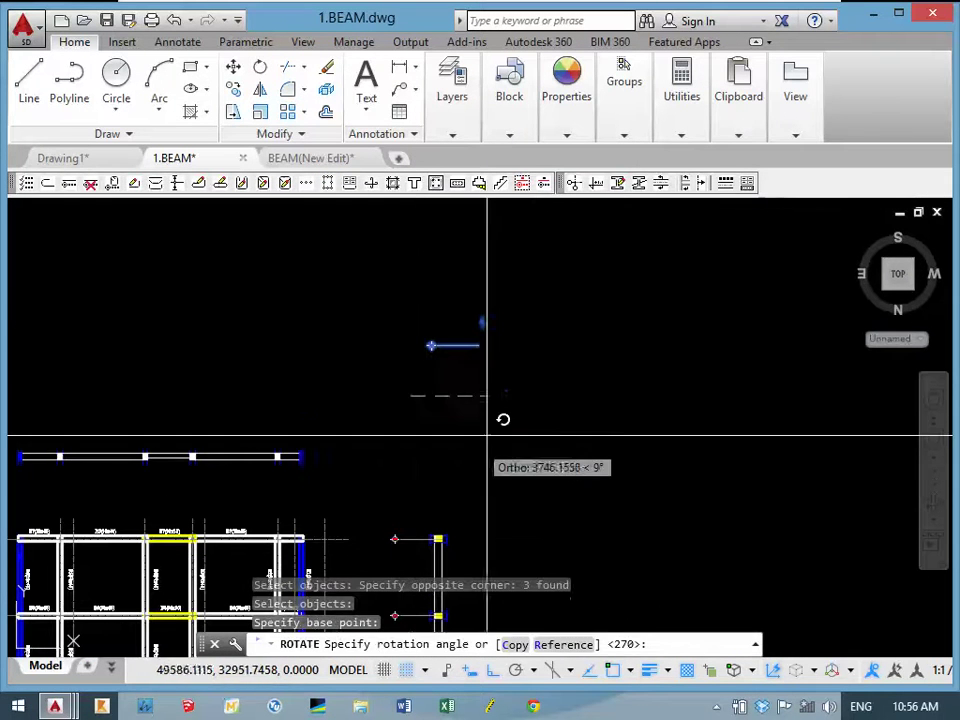
click(505, 258)
mouse_move(381, 330)
middle_down()
mouse_move(463, 328)
mouse_move(561, 280)
mouse_move(574, 229)
mouse_move(599, 289)
middle_up()
scroll(463, 328, up, 5)
scroll(465, 299, down, 3)
scroll(599, 289, up, 3)
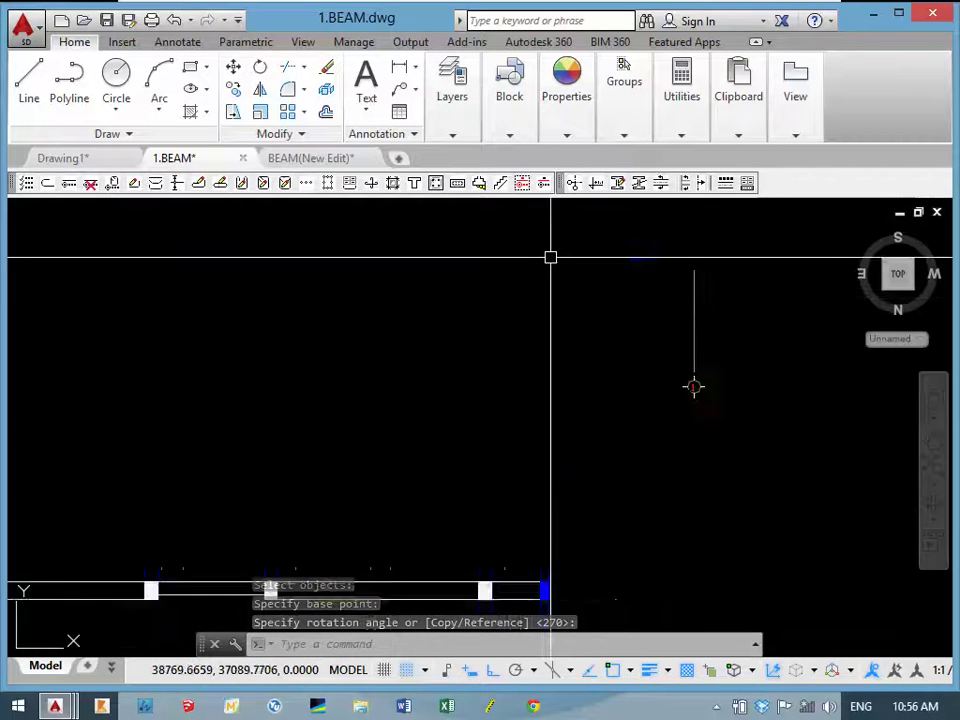
Start a second copy of the marker line, picking its base point on the marker.
text(co)
key(Return)
click(664, 251)
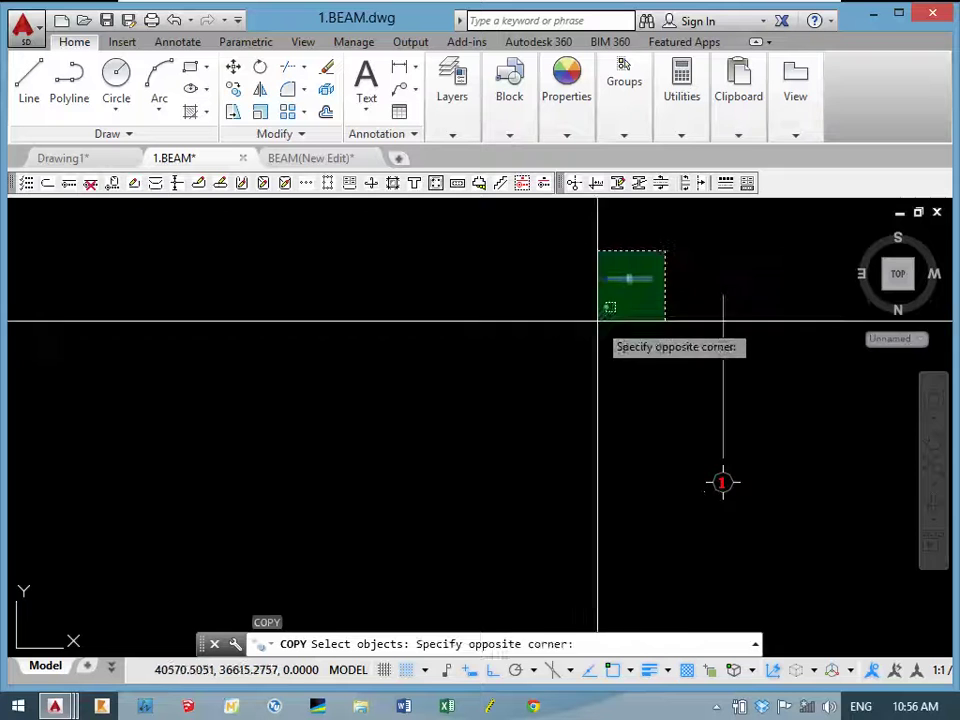
click(598, 321)
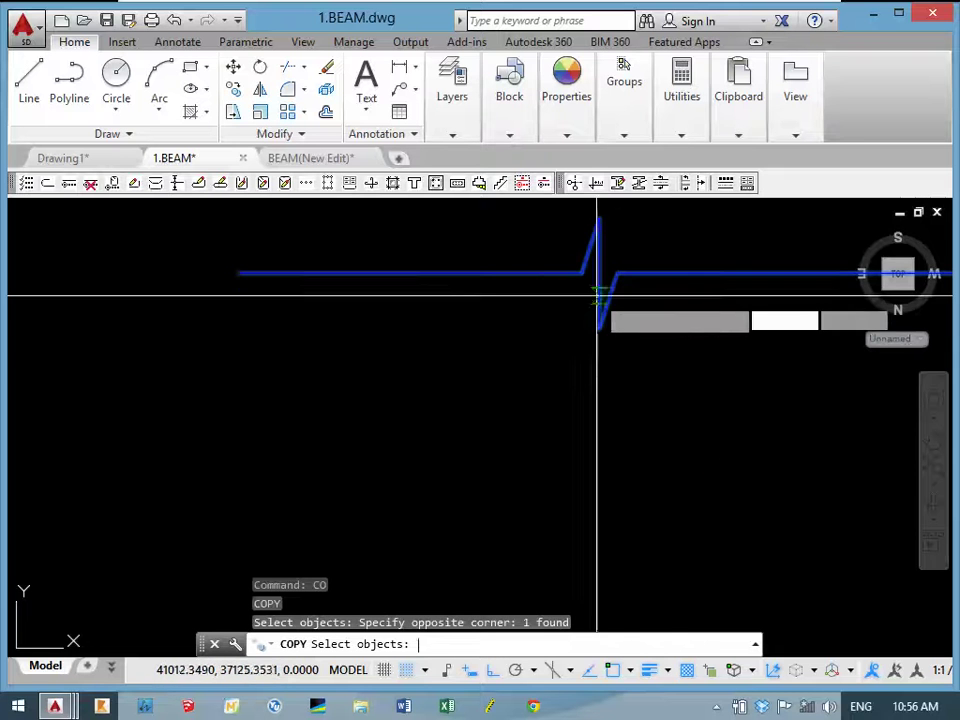
key(Return)
click(598, 272)
scroll(520, 375, down, 3)
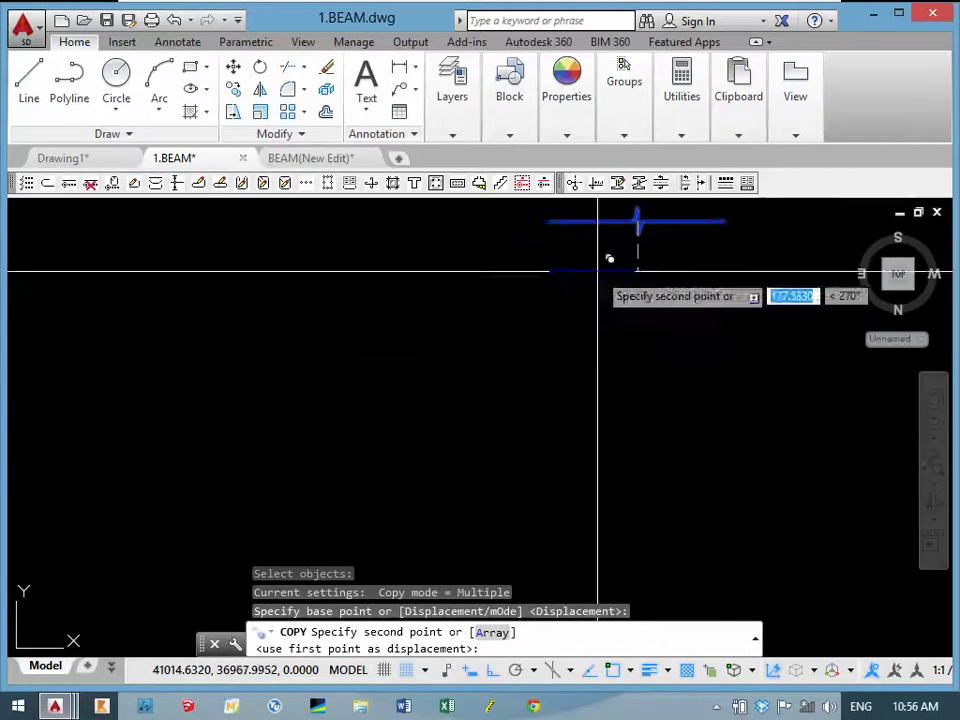
scroll(355, 440, up, 2)
Turn Ortho off and bring up the snap menu over the beam elevation to place the copy.
key(F8)
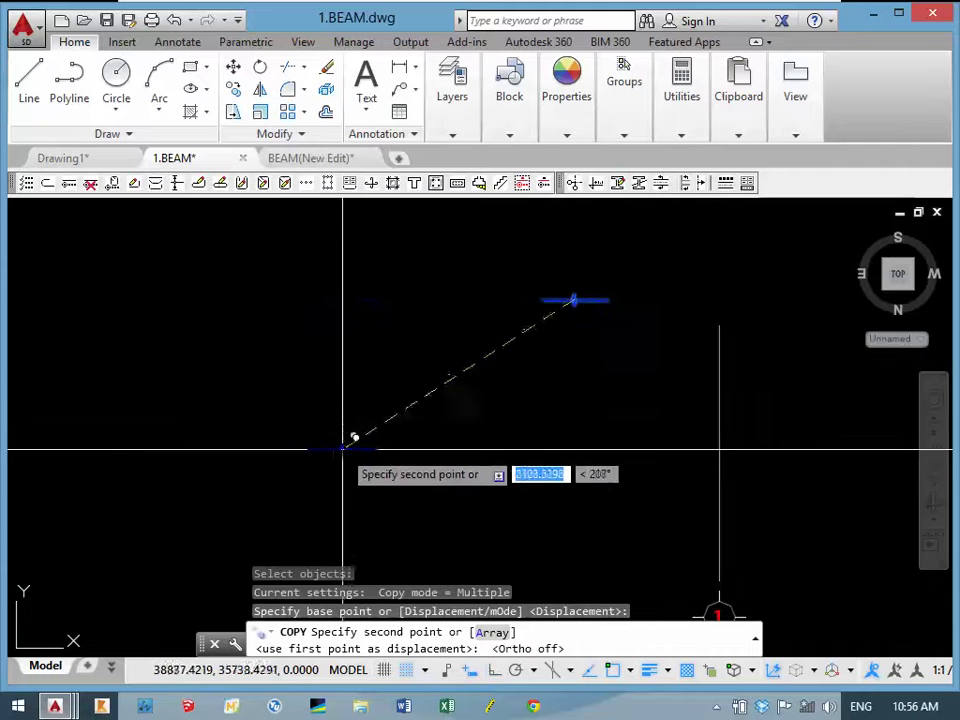
middle_drag(343, 446, 401, 276)
middle_drag(176, 437, 545, 273)
scroll(279, 446, up, 1)
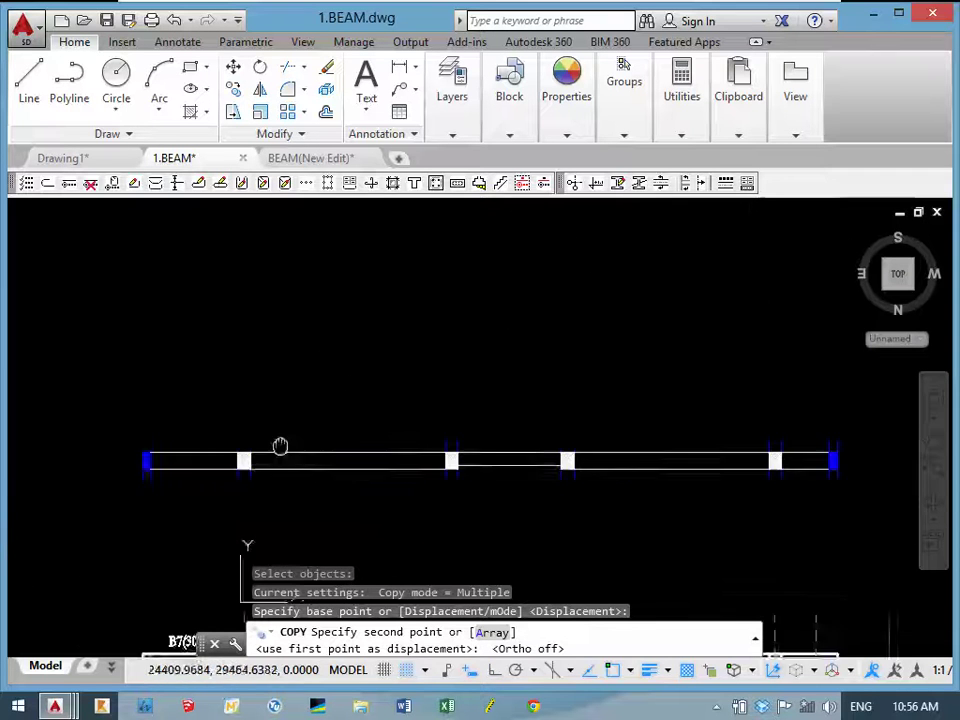
scroll(381, 396, up, 3)
scroll(624, 491, up, 2)
middle_drag(624, 491, 297, 381)
shift+right_click(270, 320)
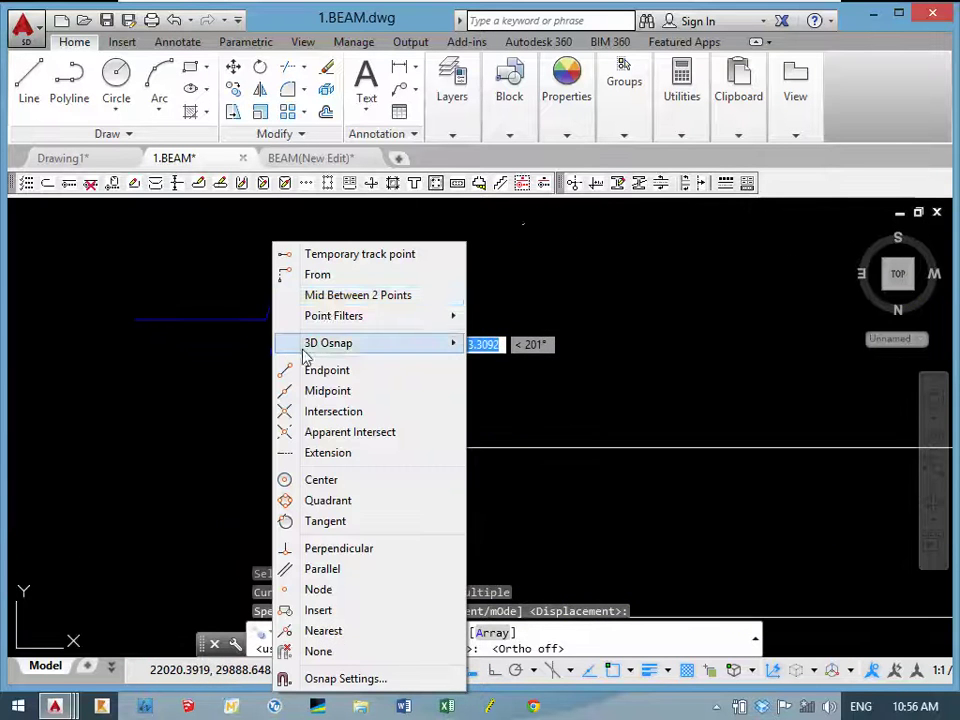
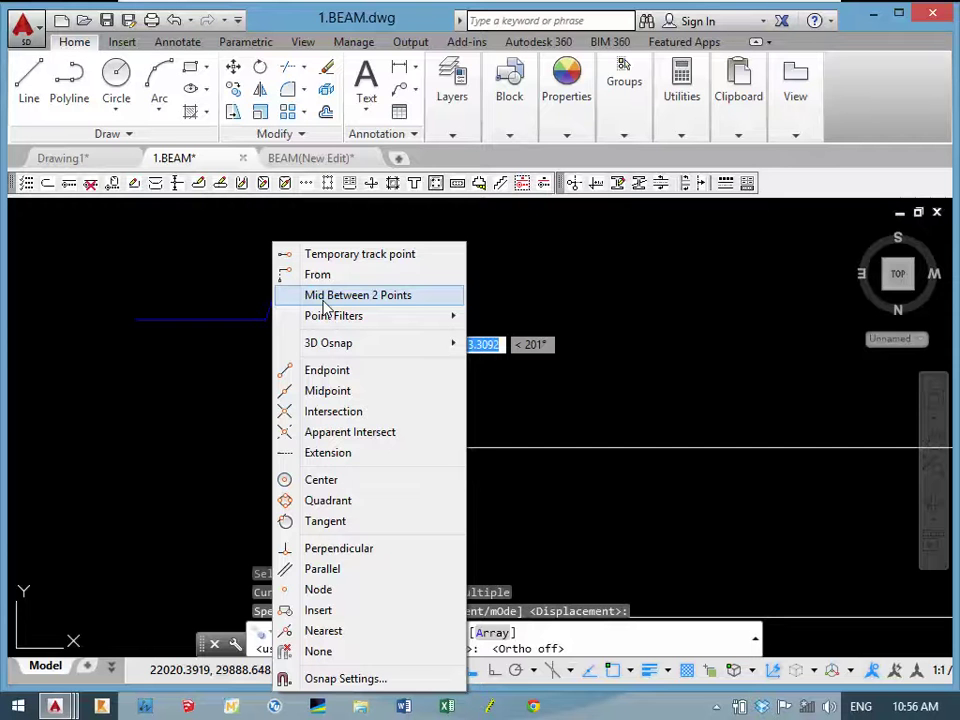
Place section-mark copies midway between the edges of two successive columns.
click(324, 302)
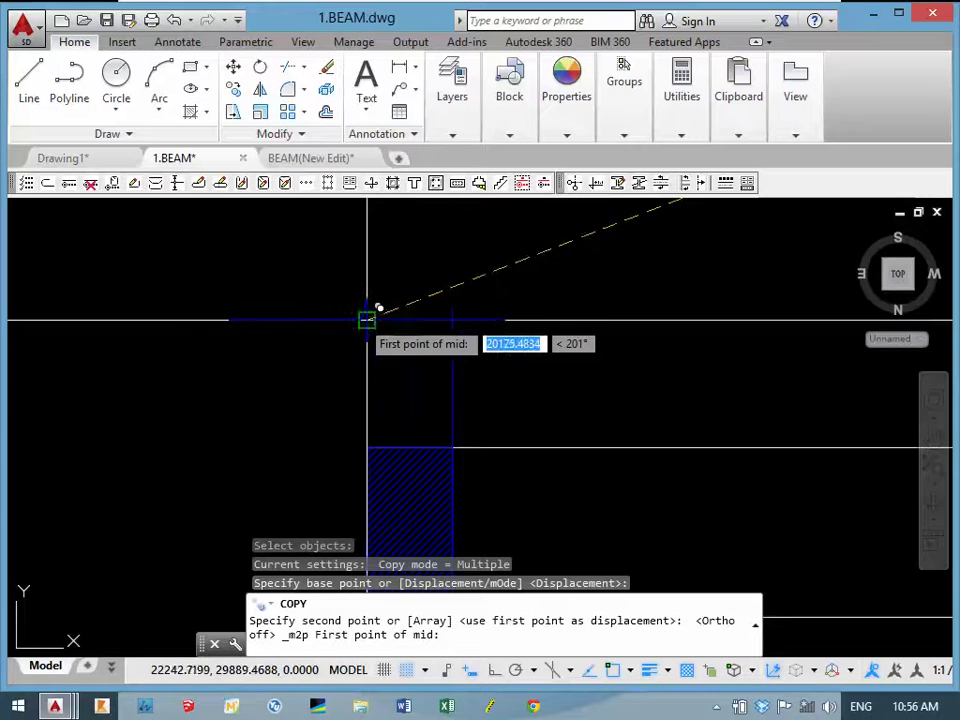
click(369, 321)
click(452, 318)
middle_drag(435, 332, 403, 321)
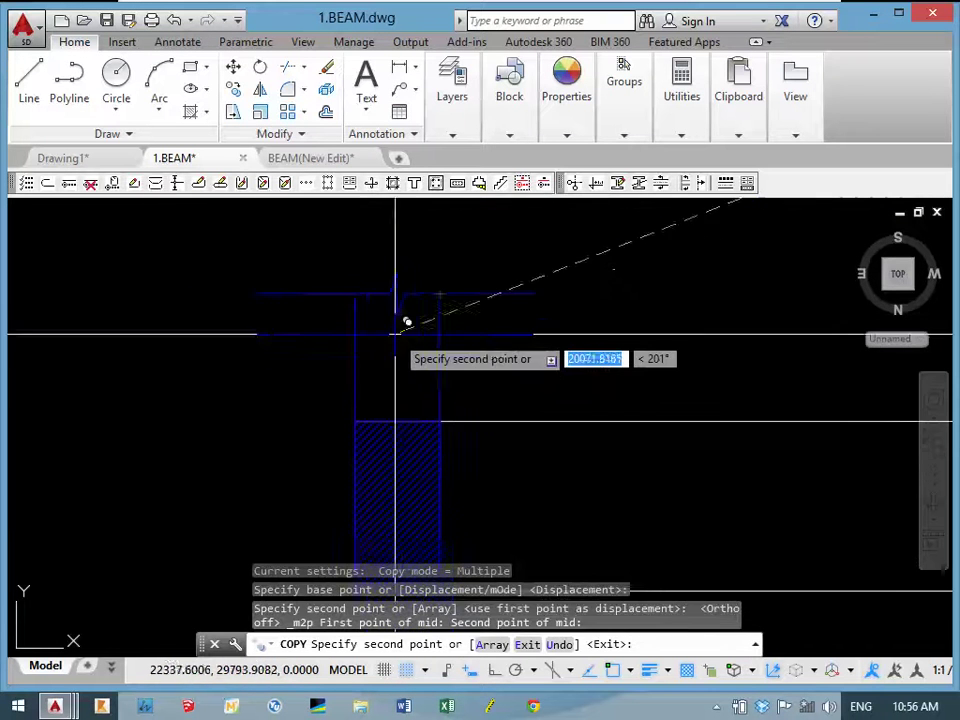
shift+right_click(347, 450)
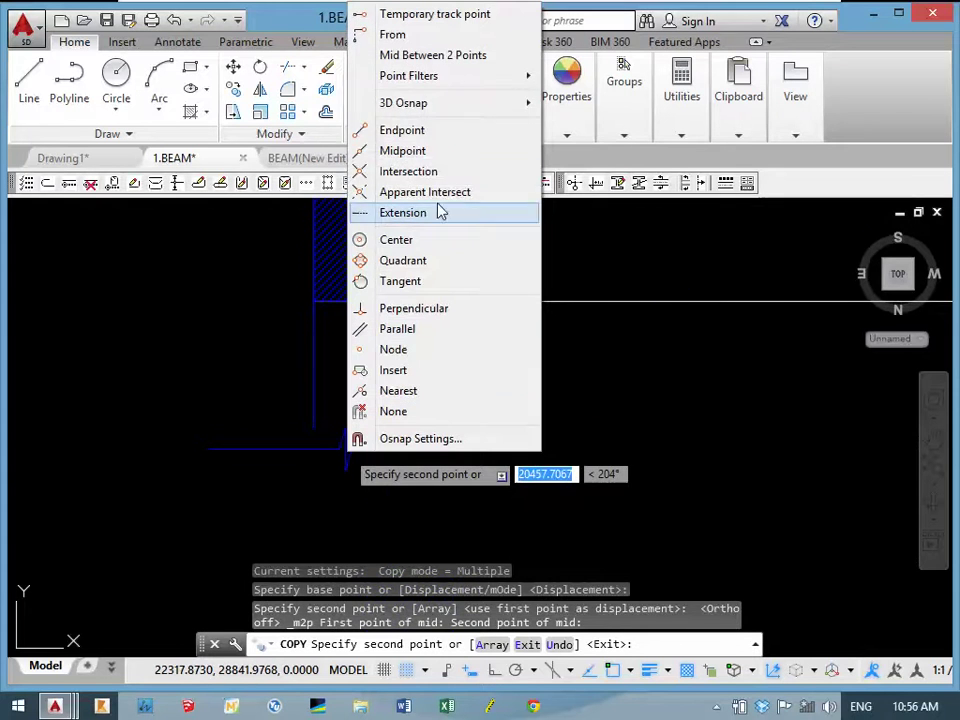
click(413, 57)
click(314, 428)
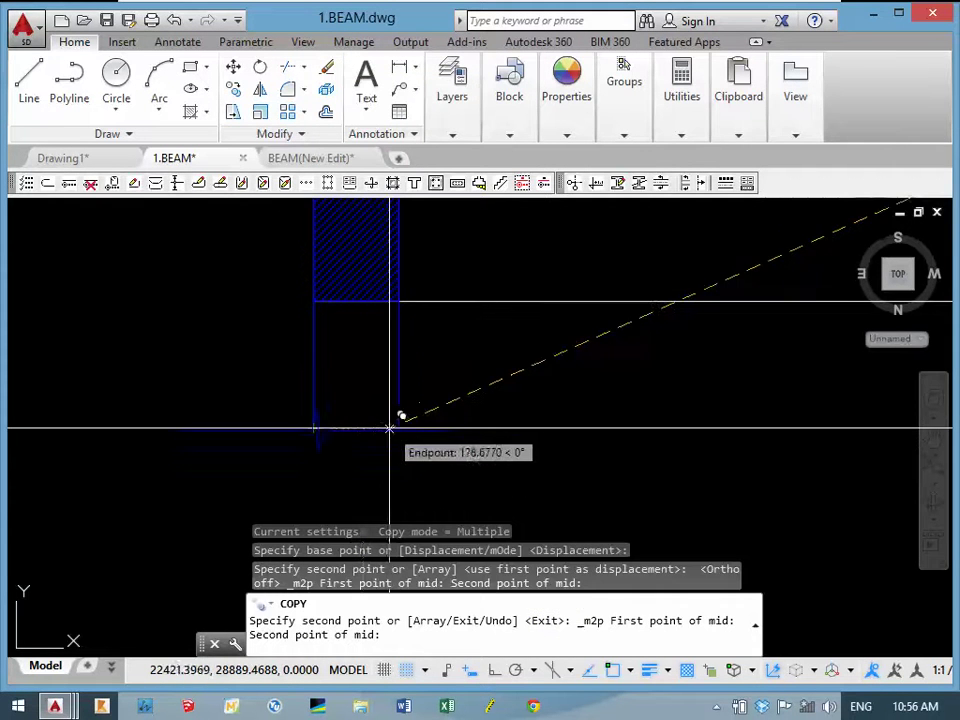
click(389, 428)
scroll(400, 418, down, 5)
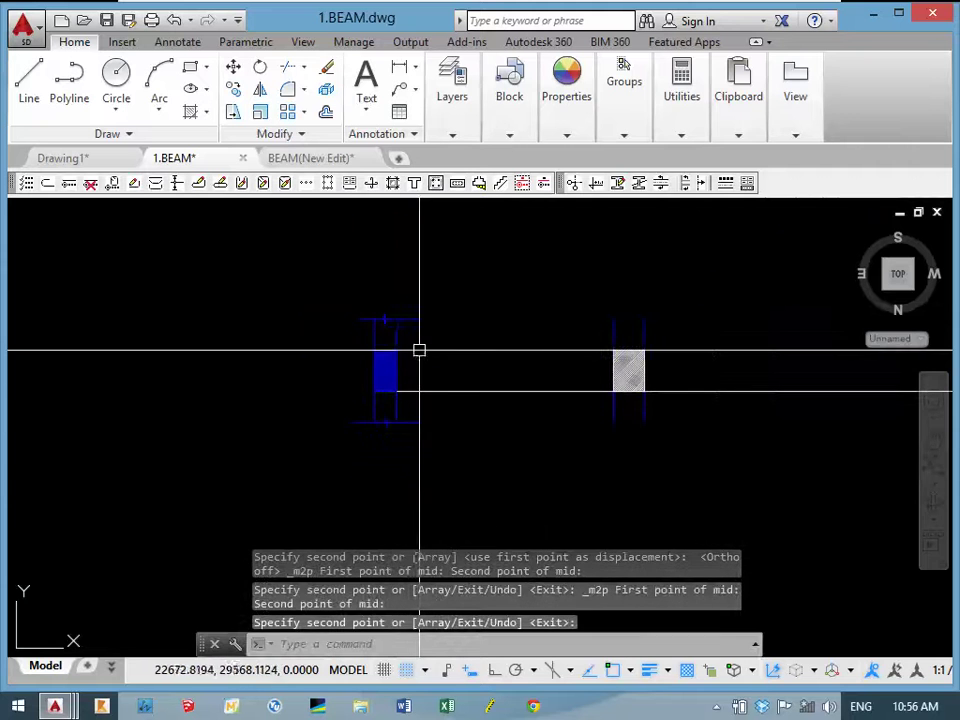
text(C)
key(Return)
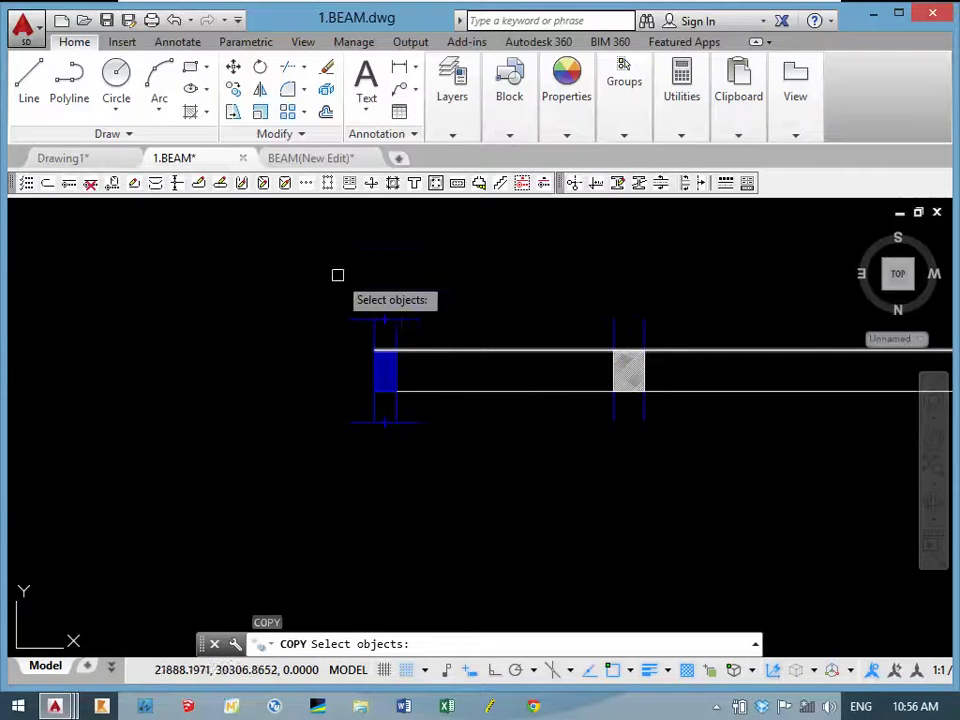
scroll(471, 399, up, 5)
Copy the section mark onto the hatched column, centred between its two edges.
click(499, 334)
click(456, 476)
key(Return)
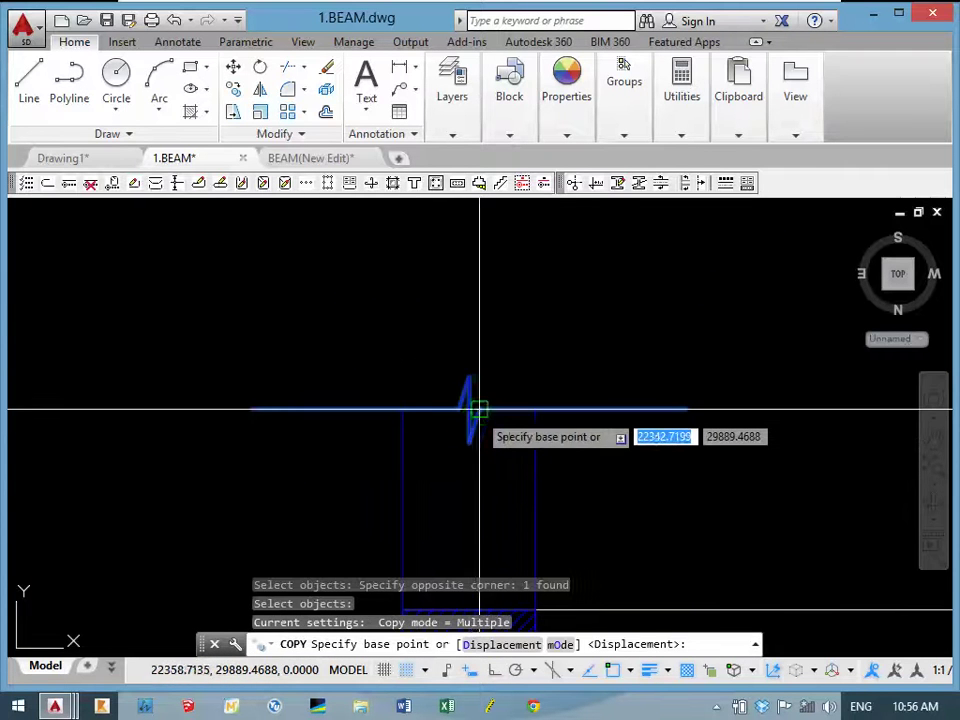
click(469, 409)
scroll(596, 411, down, 2)
middle_drag(596, 411, 360, 343)
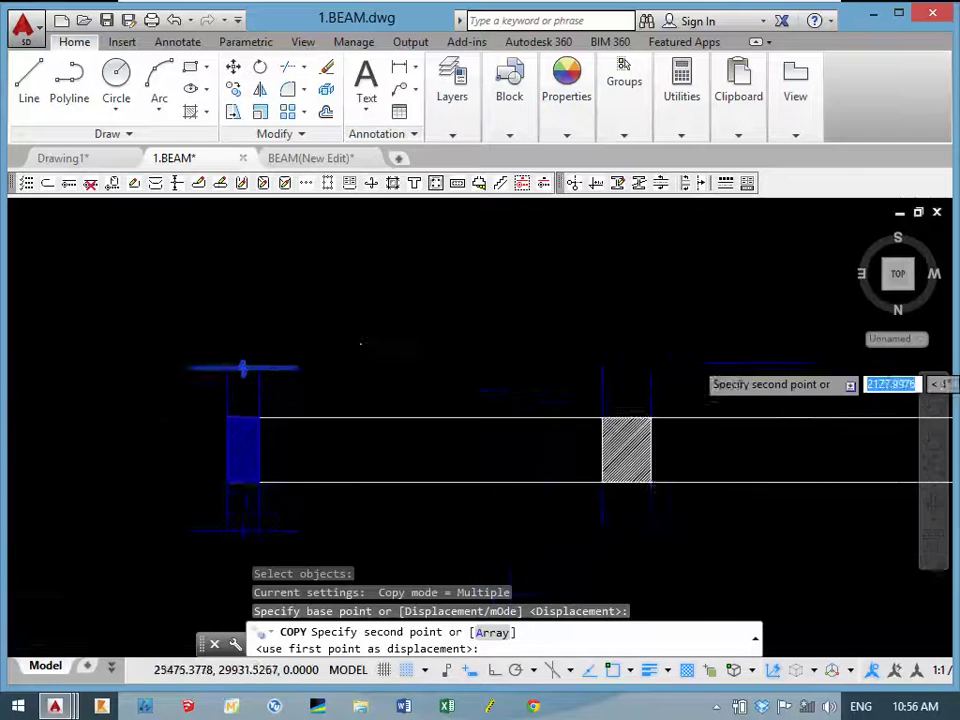
scroll(590, 330, up, 2)
shift+right_click(586, 340)
click(632, 295)
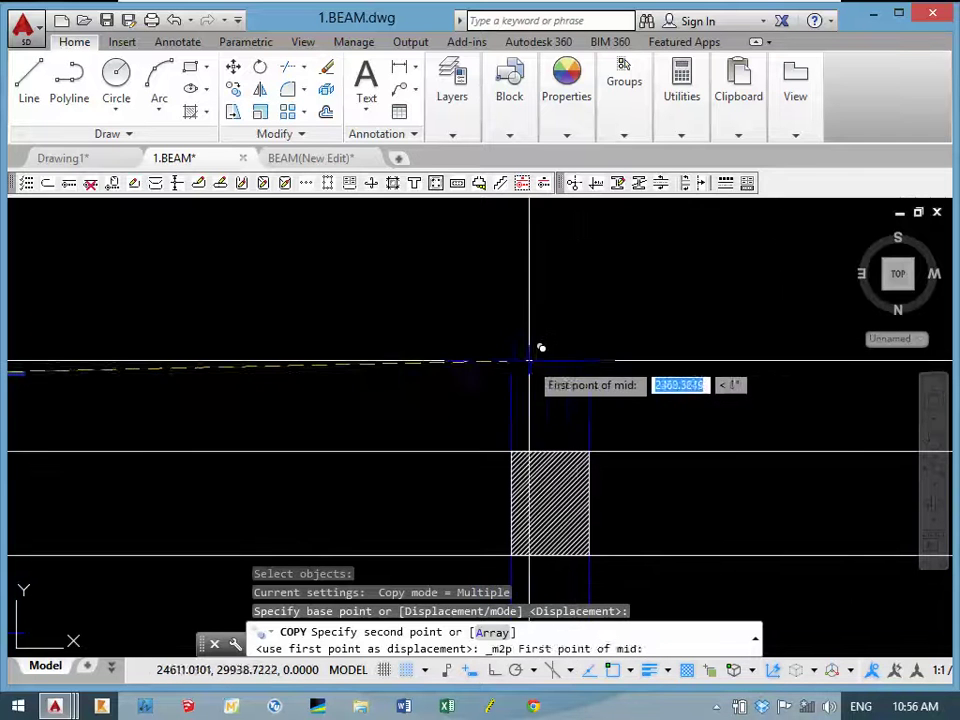
click(515, 368)
click(590, 372)
middle_drag(576, 407, 536, 332)
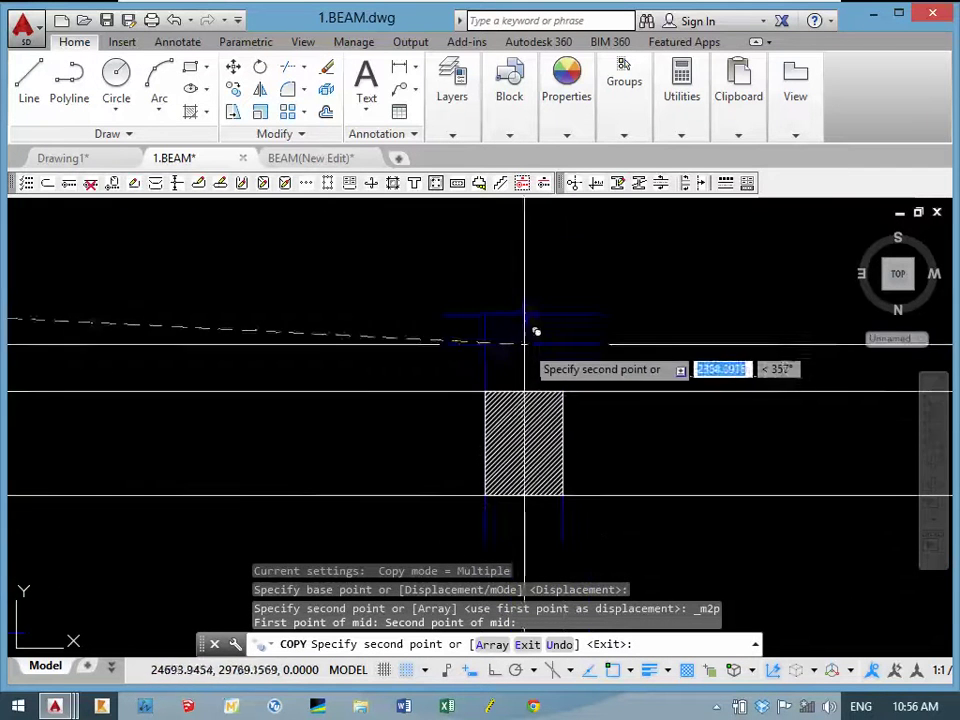
middle_drag(489, 516, 477, 454)
middle_drag(480, 400, 461, 394)
key(Return)
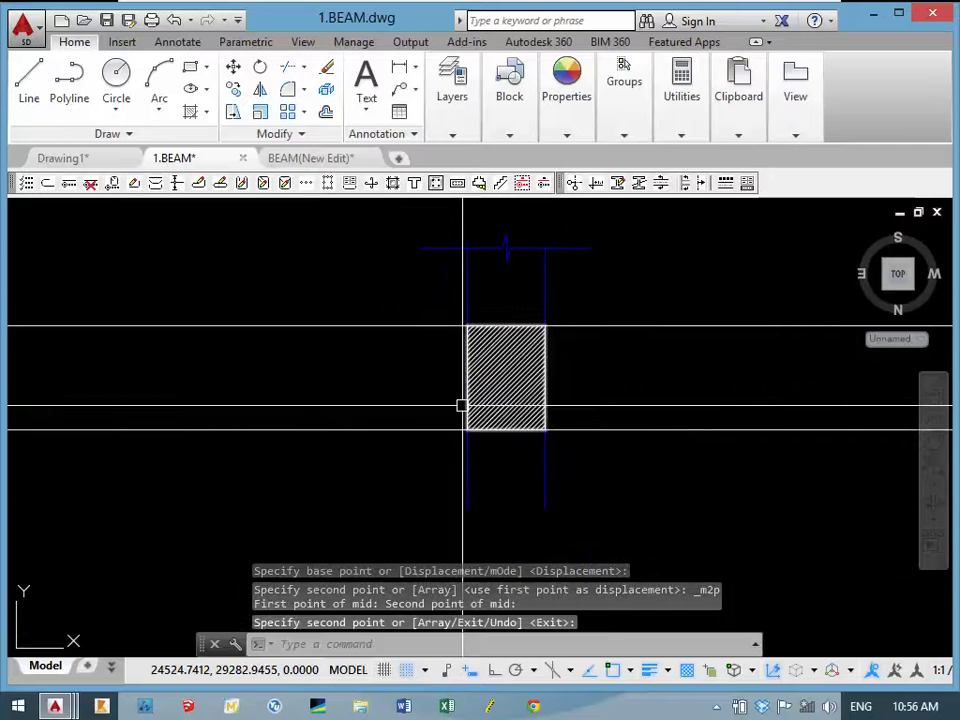
Copy the top section mark down to the lower beam edge.
text(ct o)
key(Return)
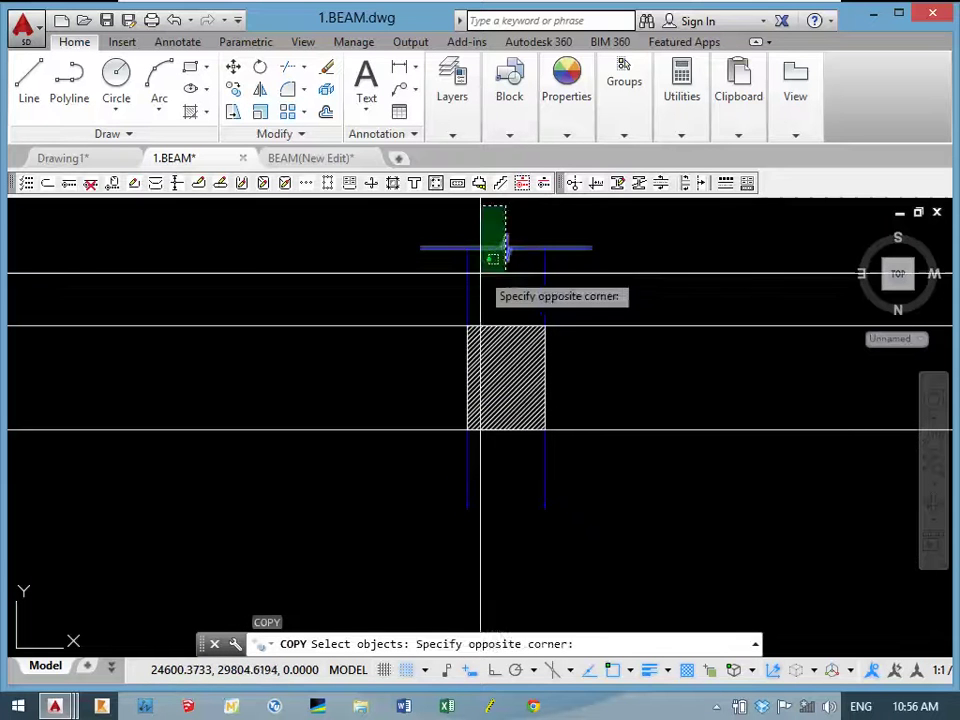
click(481, 271)
key(Return)
click(465, 252)
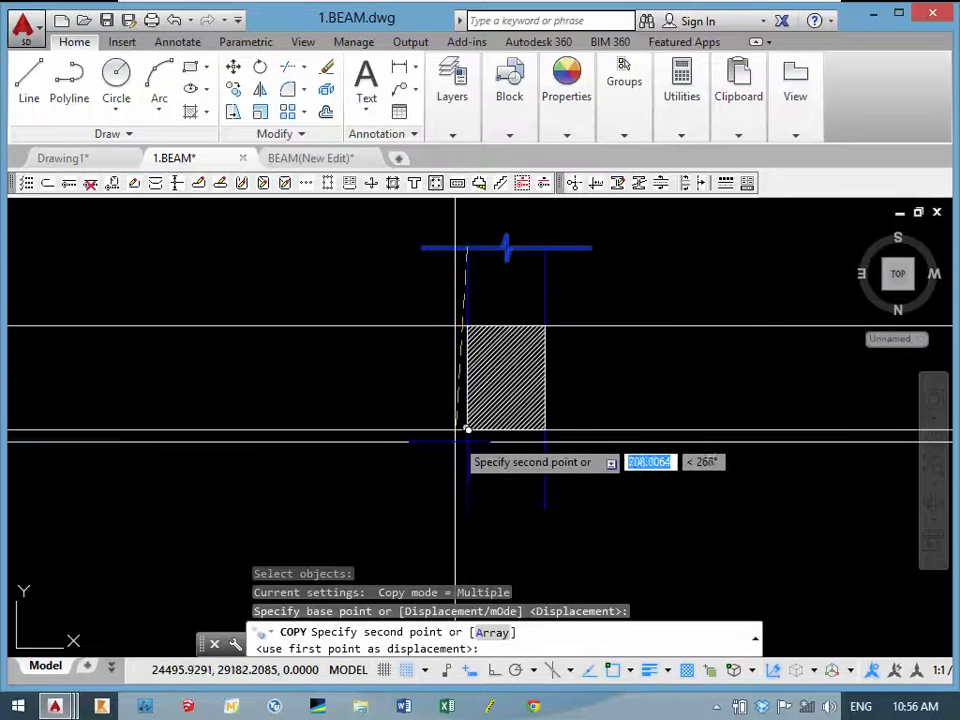
click(470, 492)
key(Return)
scroll(473, 422, down, 2)
Copy the top and lower section marks onto three further columns along the beam.
text(co)
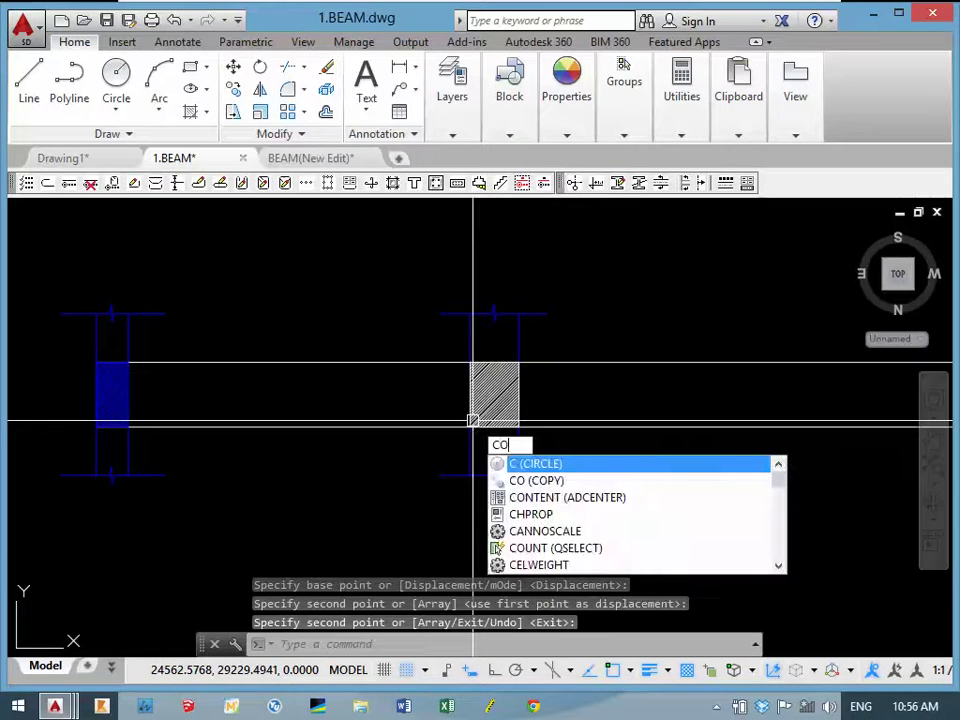
key(Return)
click(438, 315)
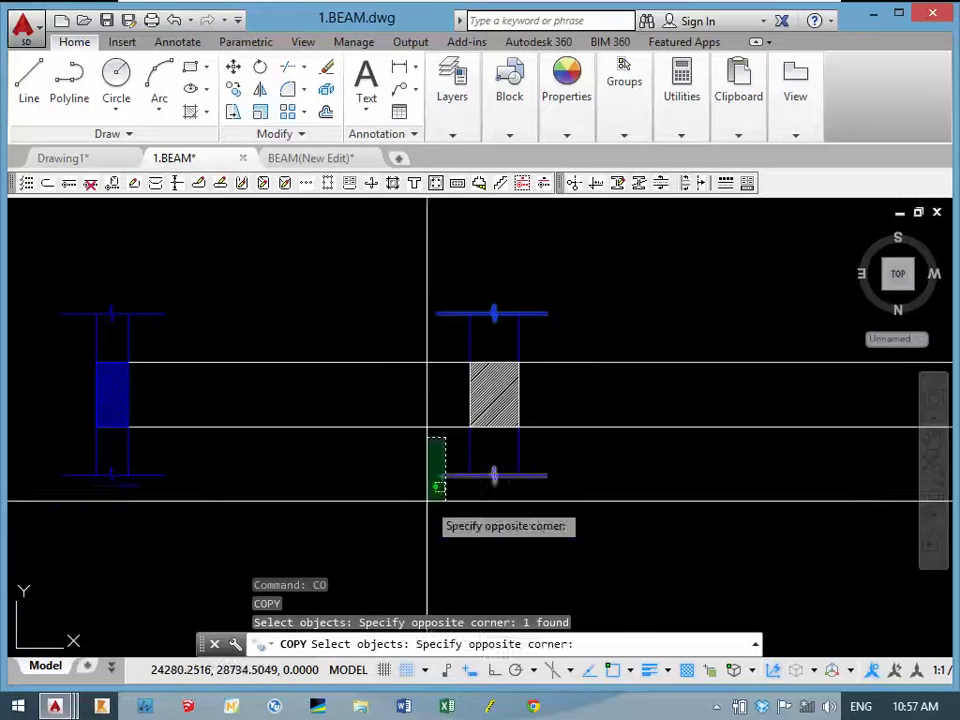
click(428, 498)
scroll(471, 345, up, 4)
scroll(471, 345, up, 2)
key(Return)
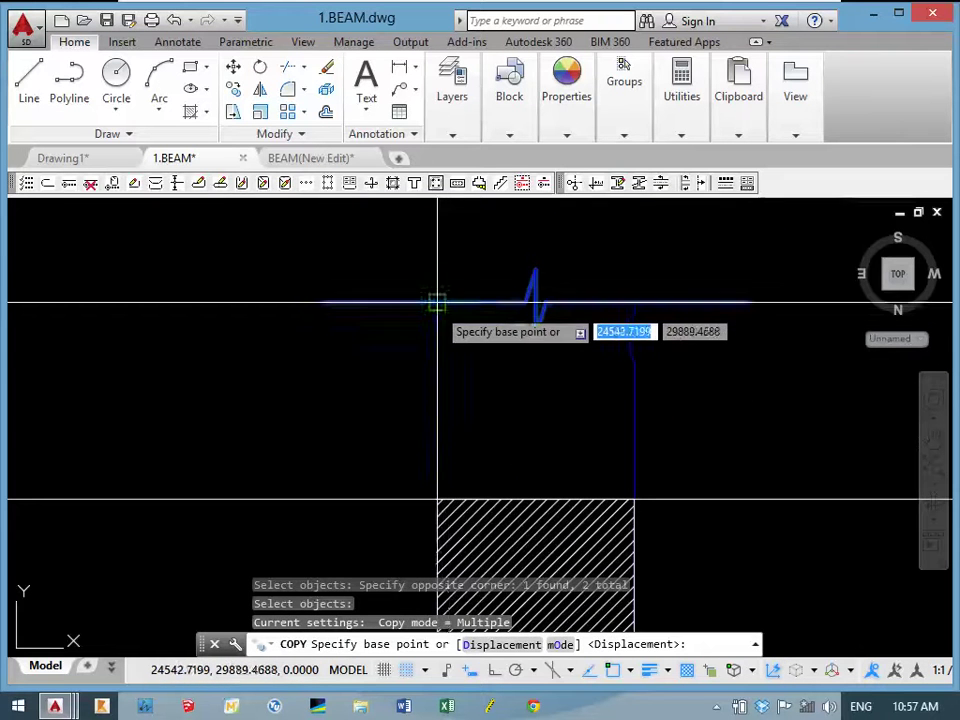
click(437, 302)
scroll(405, 364, down, 10)
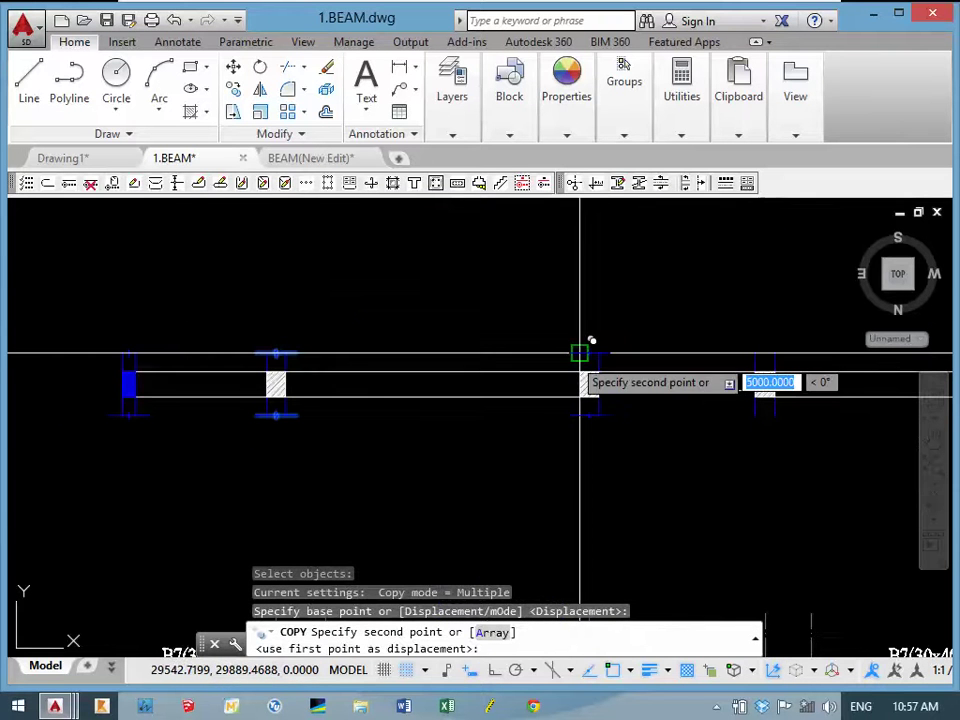
scroll(590, 355, up, 5)
scroll(556, 364, up, 6)
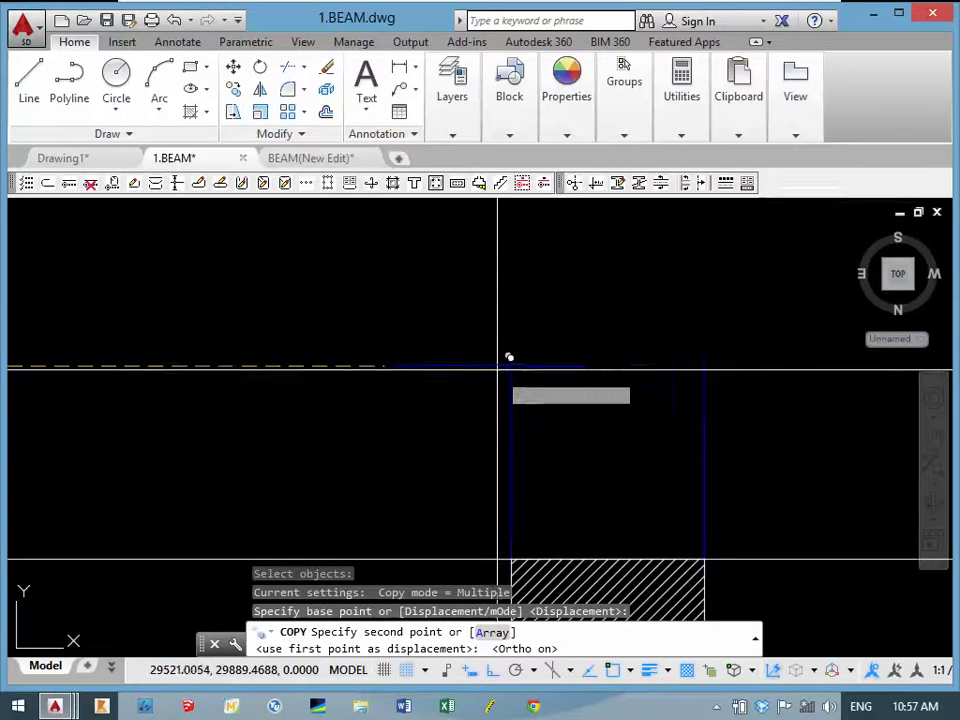
click(511, 366)
scroll(511, 366, down, 4)
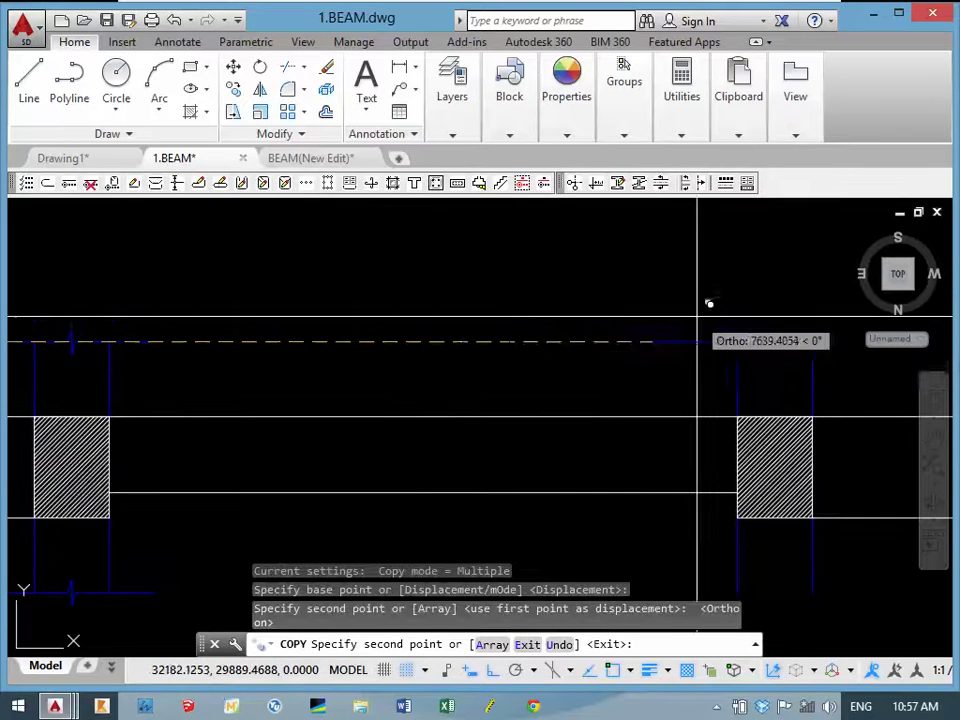
click(738, 341)
scroll(441, 429, down, 3)
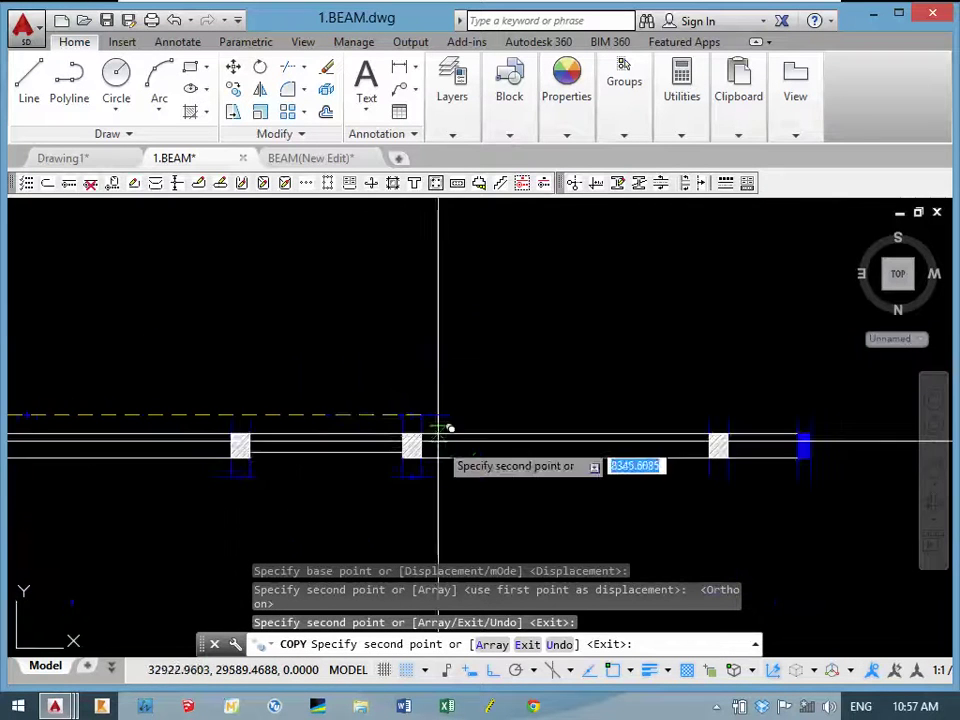
scroll(180, 360, up, 2)
scroll(321, 355, up, 4)
click(414, 279)
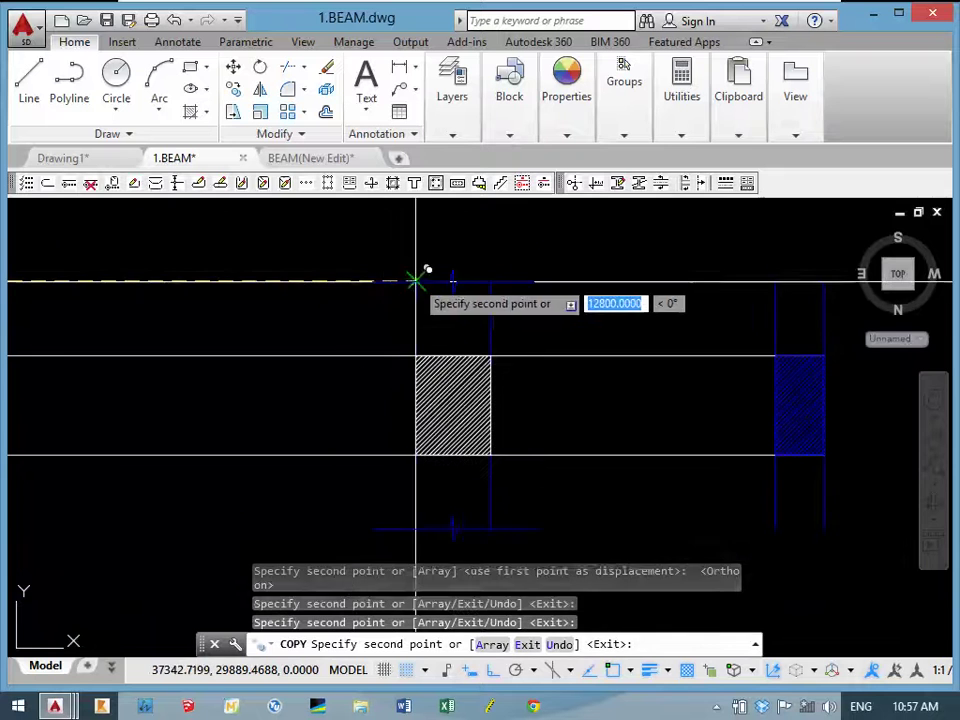
key(Return)
Select the left column's section marks for copying, with the base point at the beam end.
scroll(270, 330, down, 4)
middle_drag(214, 354, 332, 327)
scroll(564, 297, down, 2)
scroll(377, 368, up, 2)
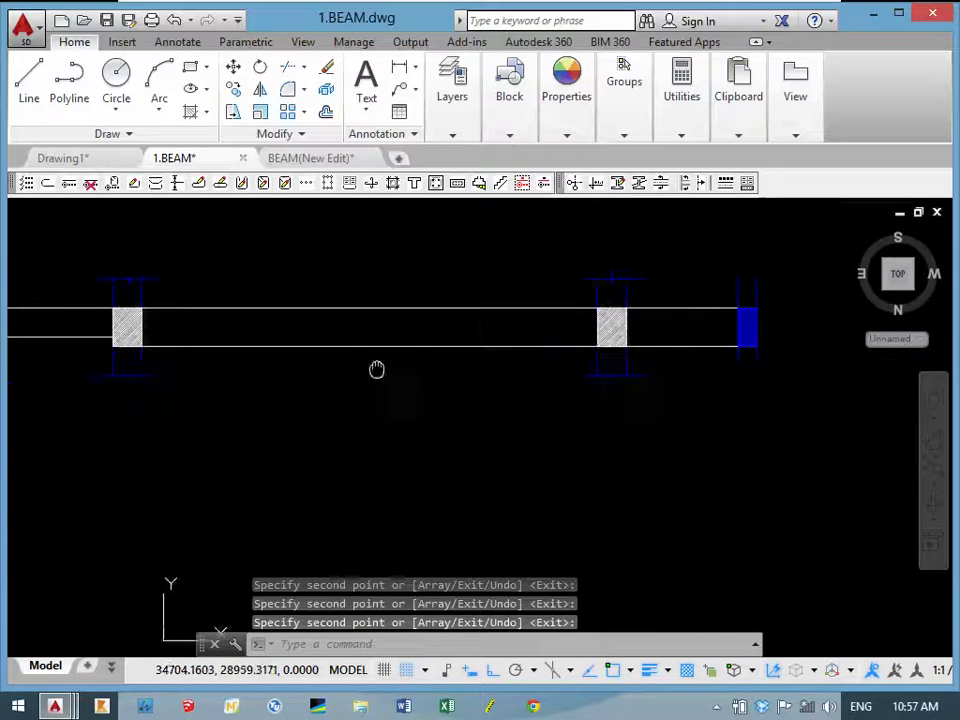
scroll(21, 413, down, 3)
scroll(62, 379, up, 3)
text(c)
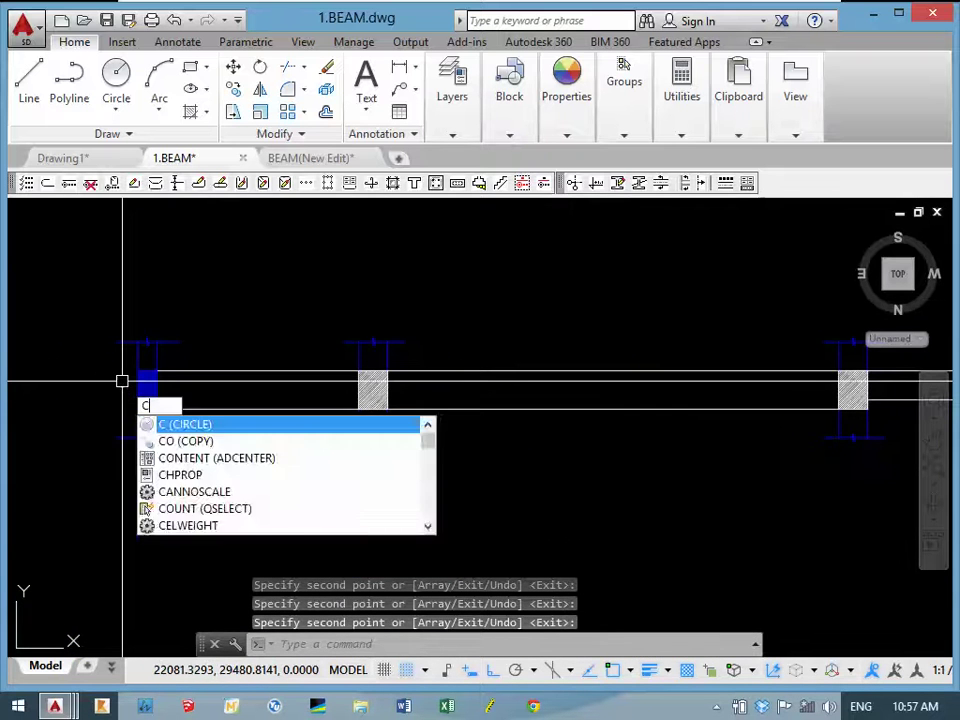
text(o)
key(Return)
click(110, 300)
click(80, 481)
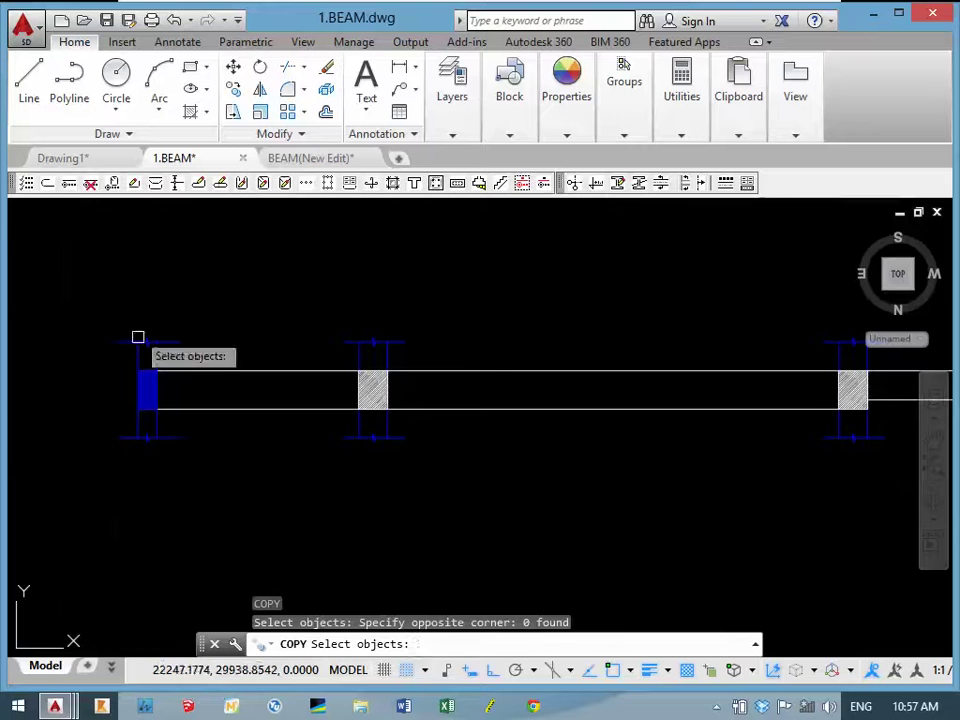
click(124, 302)
click(71, 439)
scroll(130, 360, up, 5)
key(Return)
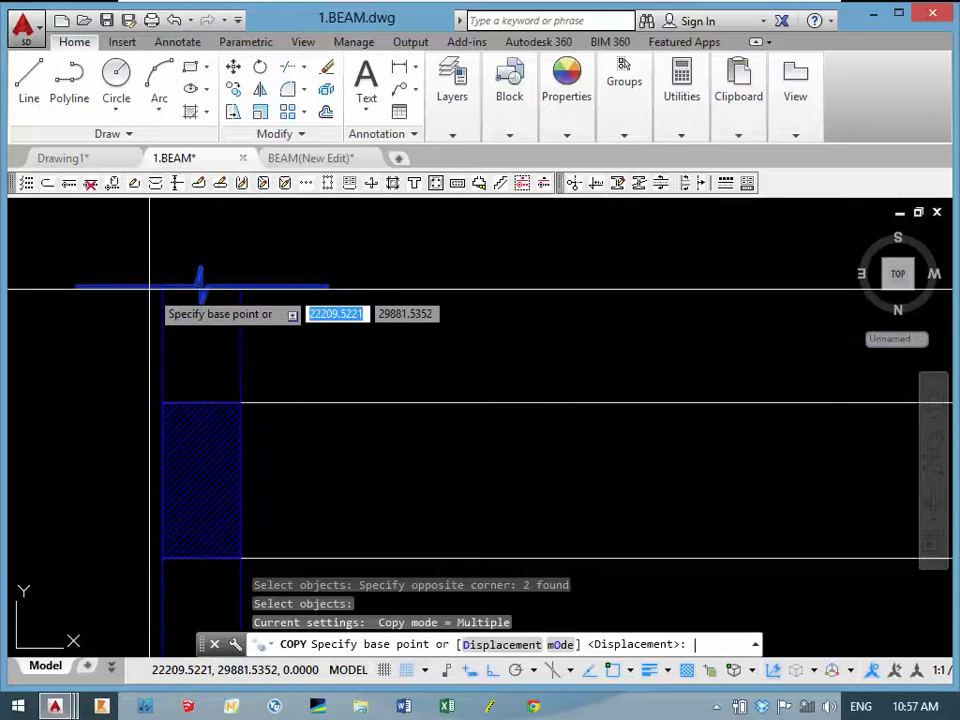
click(163, 283)
Place the copied column section at the next column position beside the blue column.
scroll(200, 316, down, 5)
scroll(440, 345, down, 3)
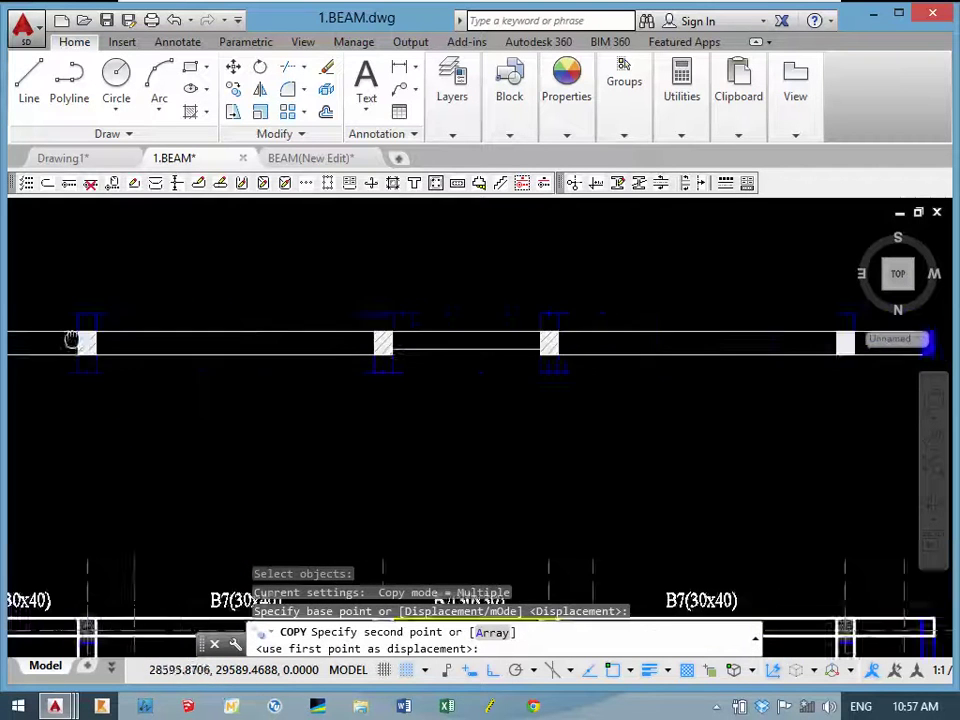
middle_drag(560, 335, 347, 330)
scroll(535, 385, up, 5)
scroll(530, 358, up, 2)
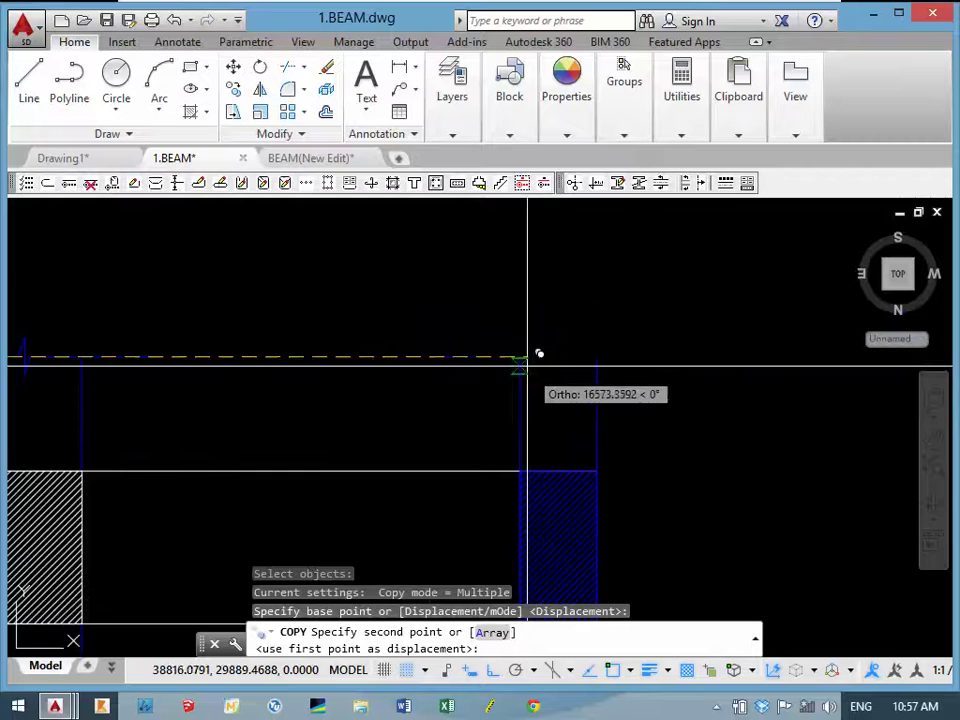
click(520, 470)
scroll(491, 367, down, 2)
scroll(416, 429, down, 3)
scroll(439, 377, down, 2)
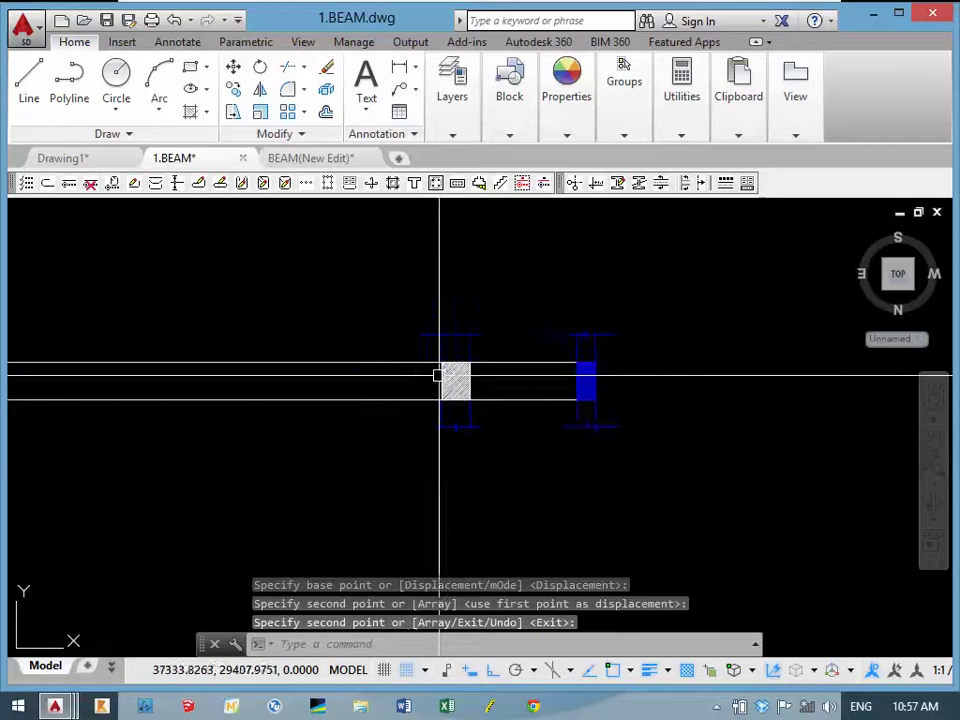
scroll(410, 422, down, 2)
middle_drag(440, 422, 509, 401)
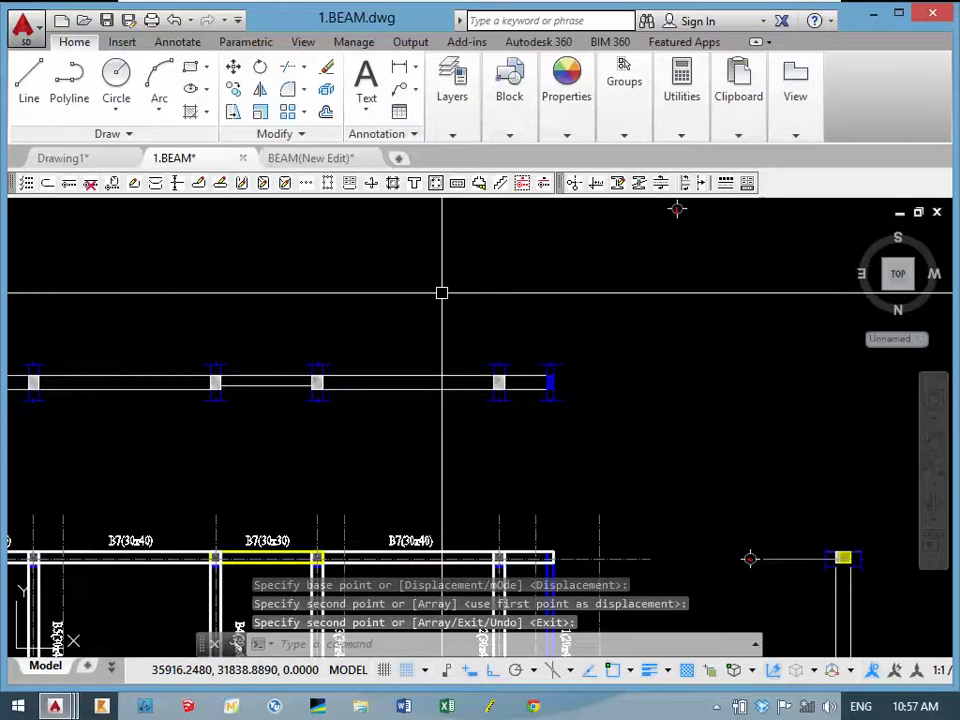
mouse_move(205, 456)
middle_down()
mouse_move(354, 375)
mouse_move(290, 457)
mouse_move(287, 384)
middle_up()
Start vertical construction lines (XL, V) and place the first at the 800 tick.
scroll(354, 375, down, 2)
text(XL)
key(Return)
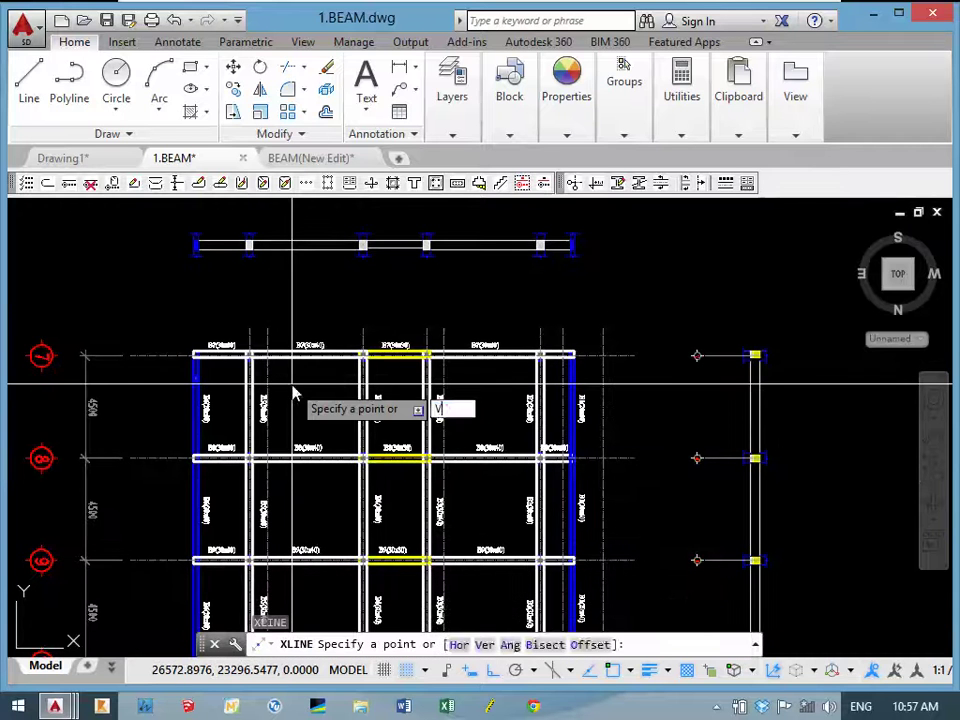
text(V)
key(Return)
middle_drag(220, 296, 220, 150)
scroll(220, 280, down, 2)
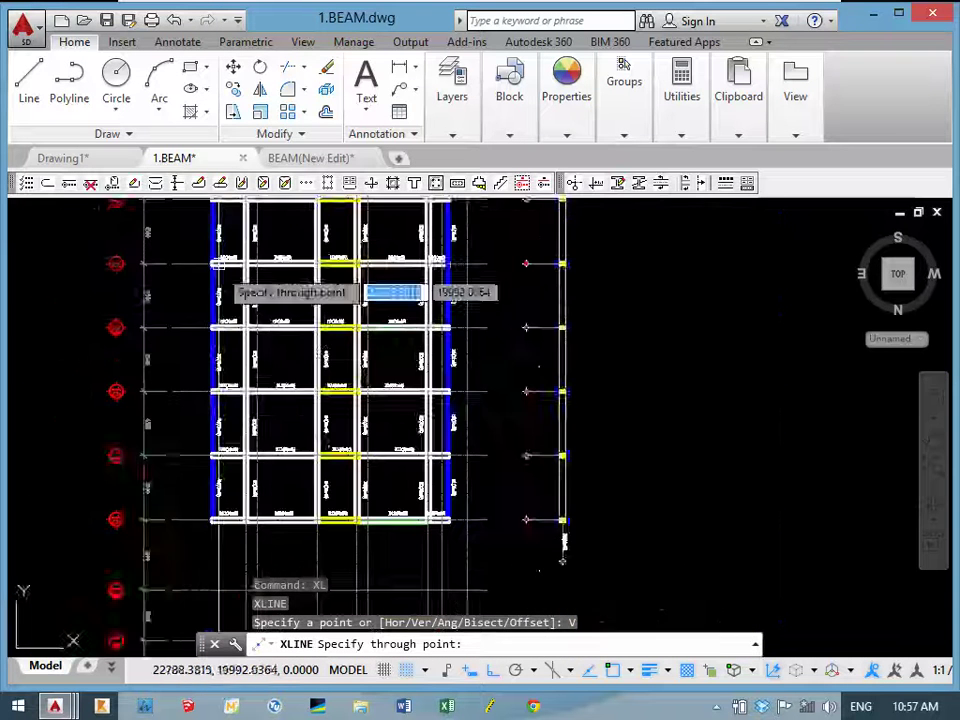
middle_drag(215, 560, 212, 420)
middle_drag(210, 600, 209, 468)
scroll(209, 468, up, 6)
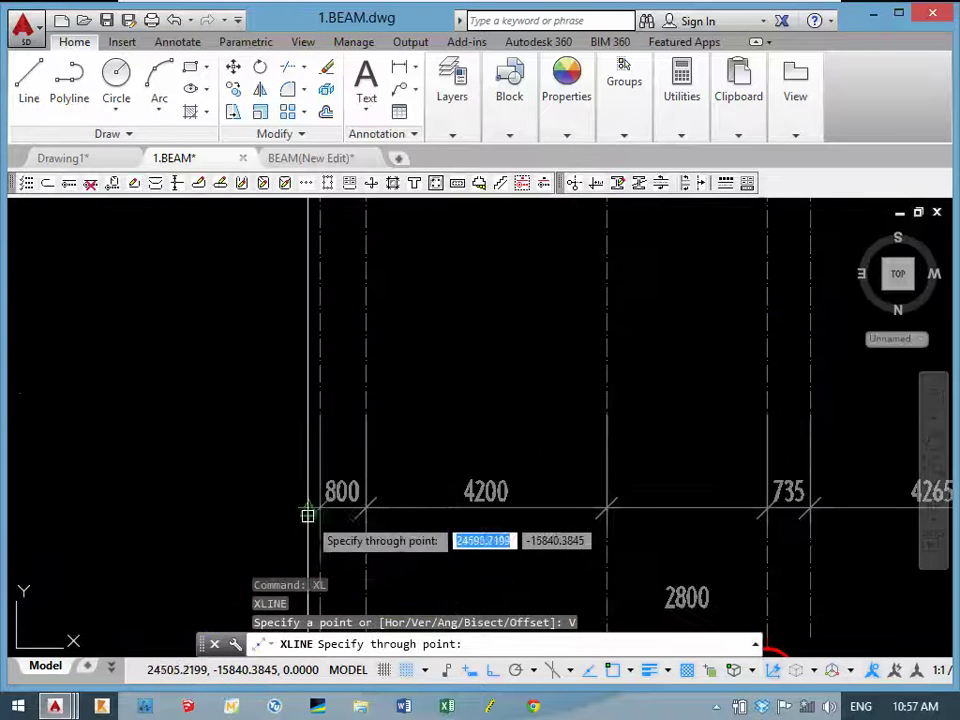
scroll(319, 508, up, 6)
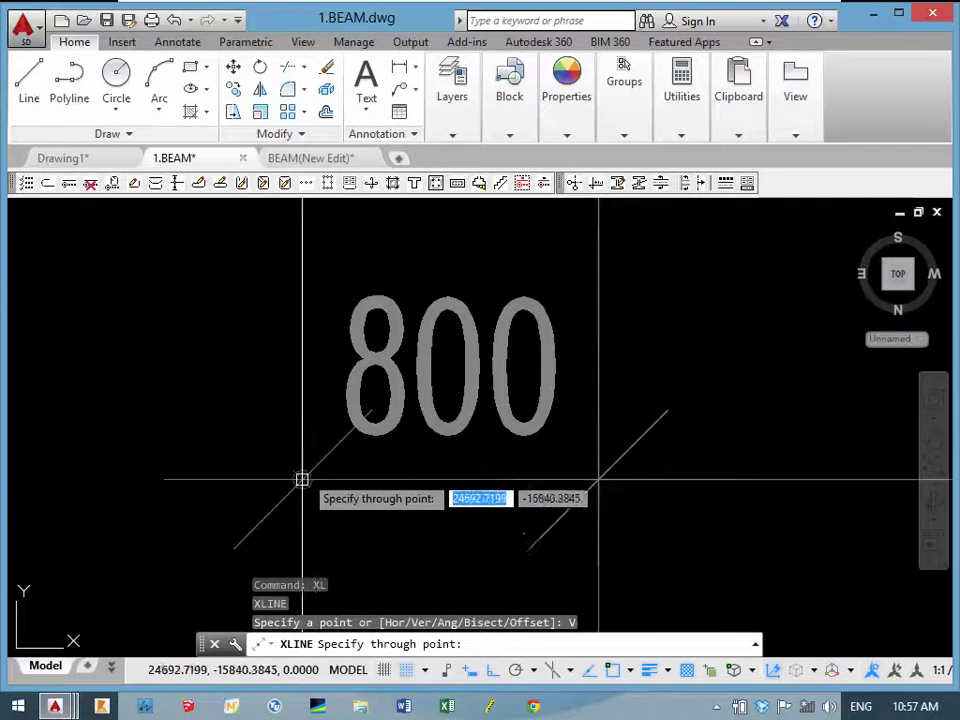
click(302, 480)
Add vertical construction lines at the 4265 and 1750 dimension ticks.
scroll(696, 497, down, 6)
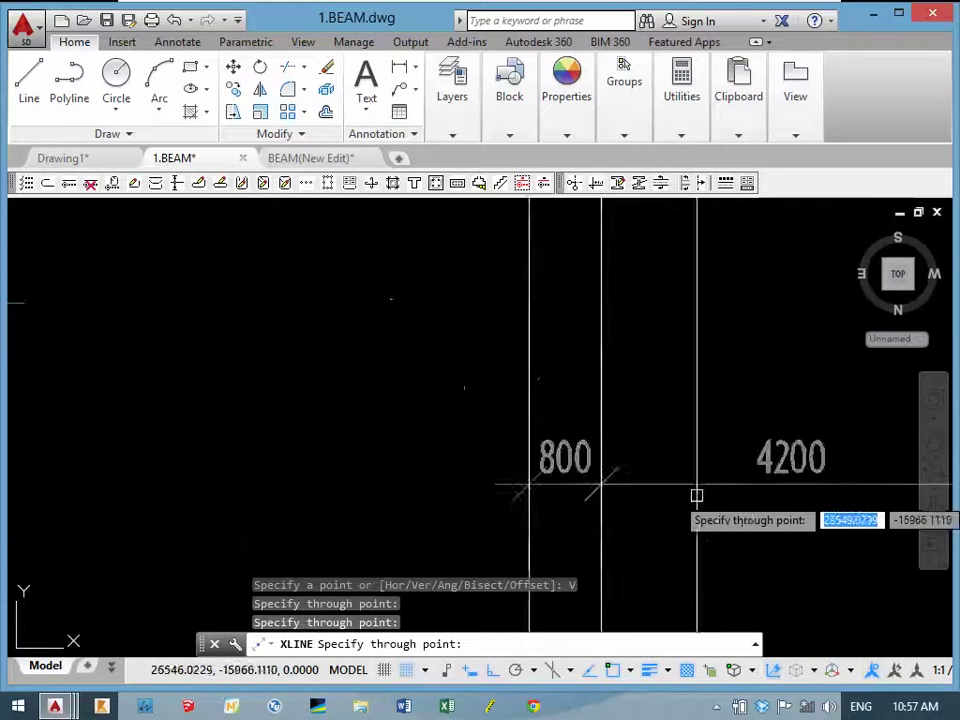
middle_drag(696, 497, 195, 381)
scroll(517, 377, up, 4)
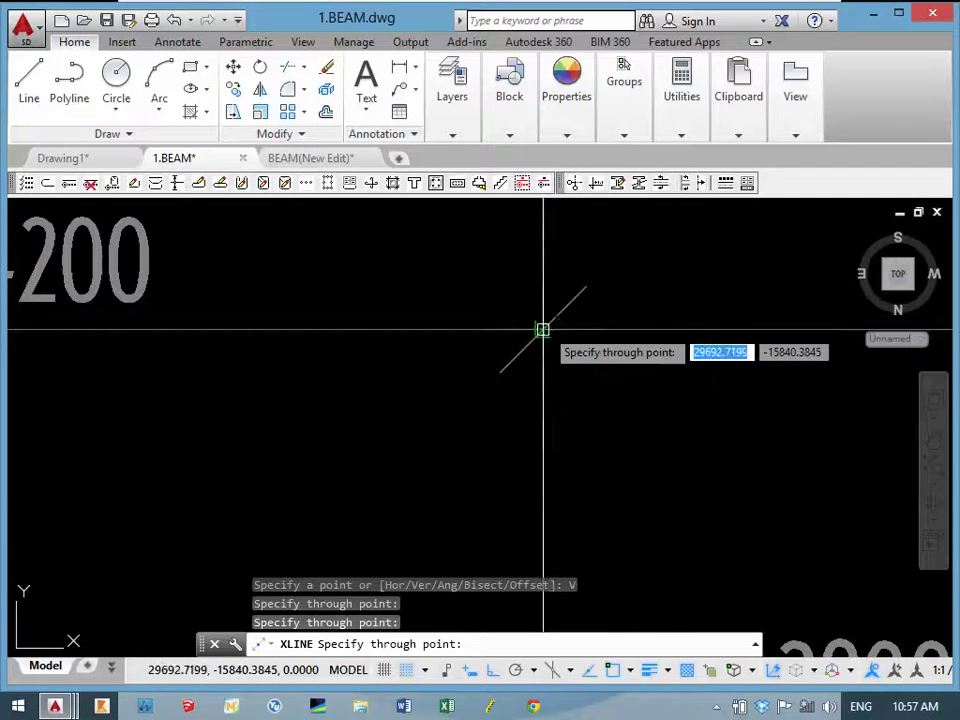
scroll(542, 329, down, 5)
middle_drag(553, 386, 321, 435)
scroll(441, 395, up, 5)
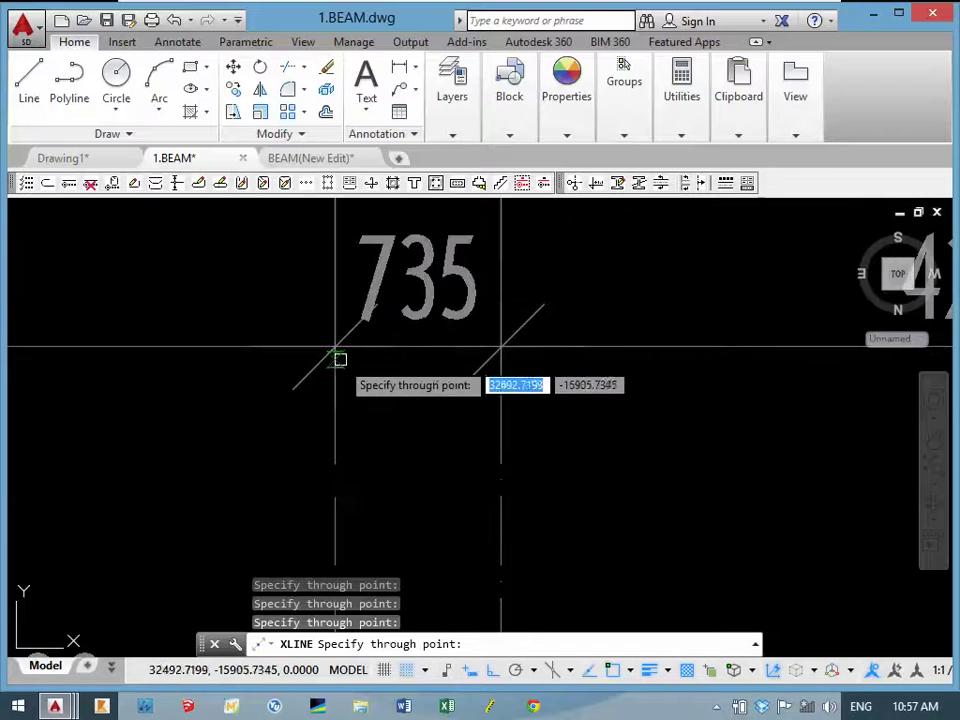
scroll(500, 400, down, 5)
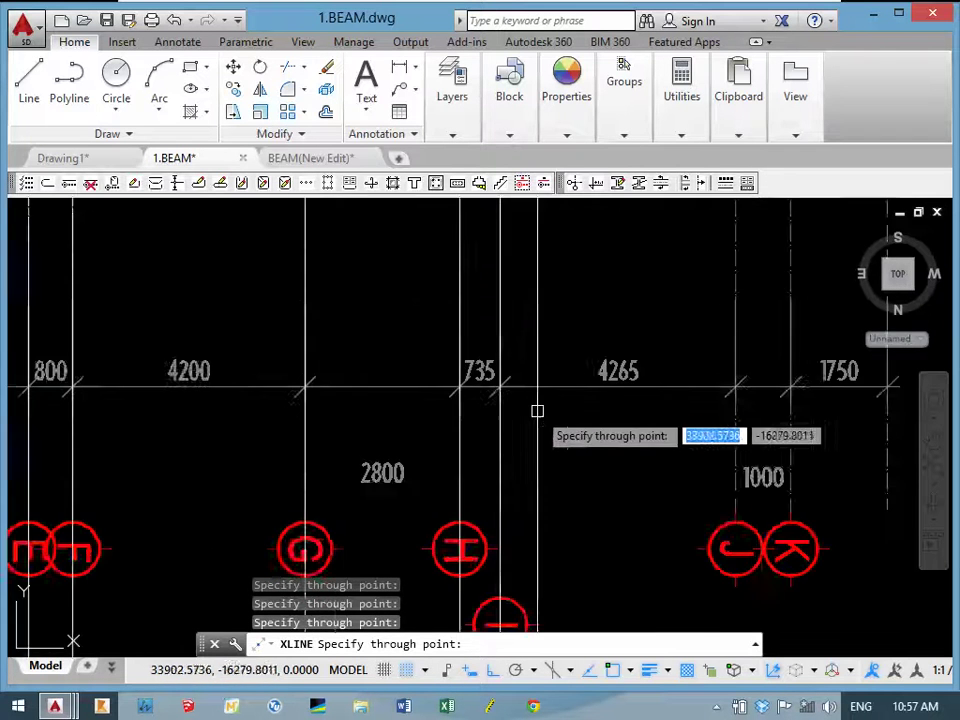
middle_drag(536, 407, 426, 379)
scroll(517, 395, up, 5)
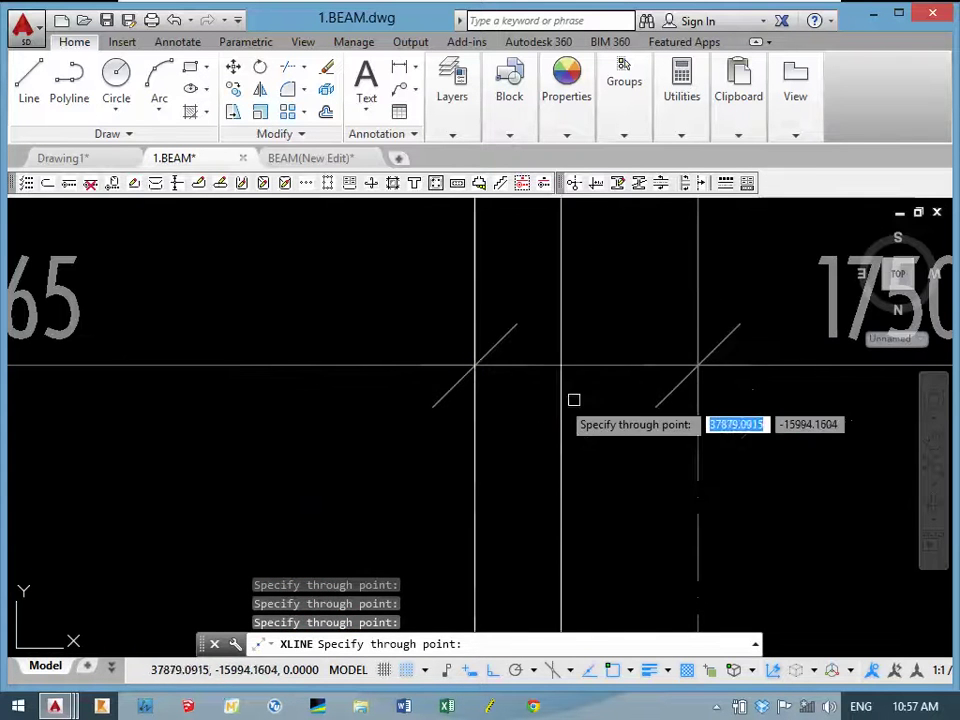
click(697, 366)
scroll(667, 450, down, 4)
middle_drag(667, 450, 386, 403)
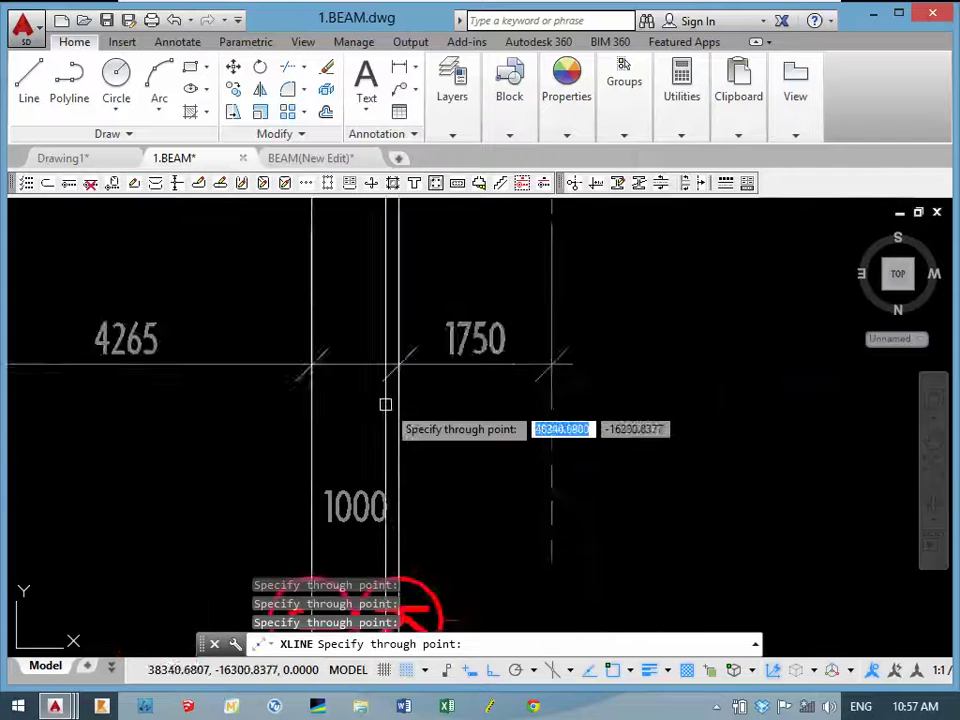
scroll(584, 370, up, 4)
click(583, 336)
scroll(500, 330, down, 4)
scroll(424, 336, down, 3)
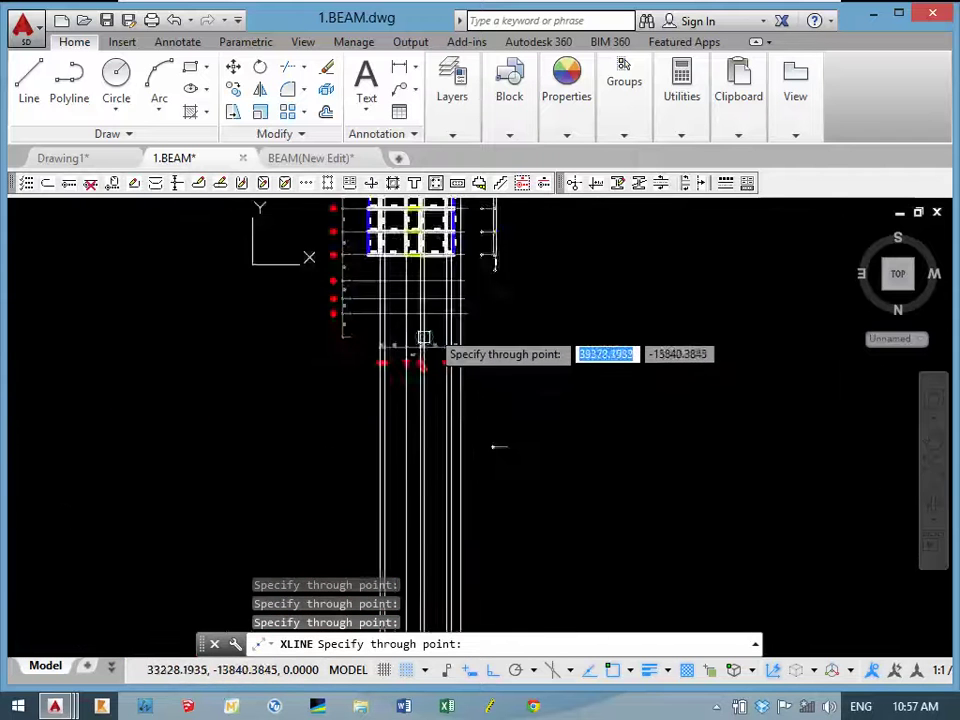
middle_drag(424, 336, 398, 506)
scroll(400, 382, up, 2)
key(Return)
scroll(400, 382, up, 5)
Start the COPY command and begin window-selecting the column.
text(C)
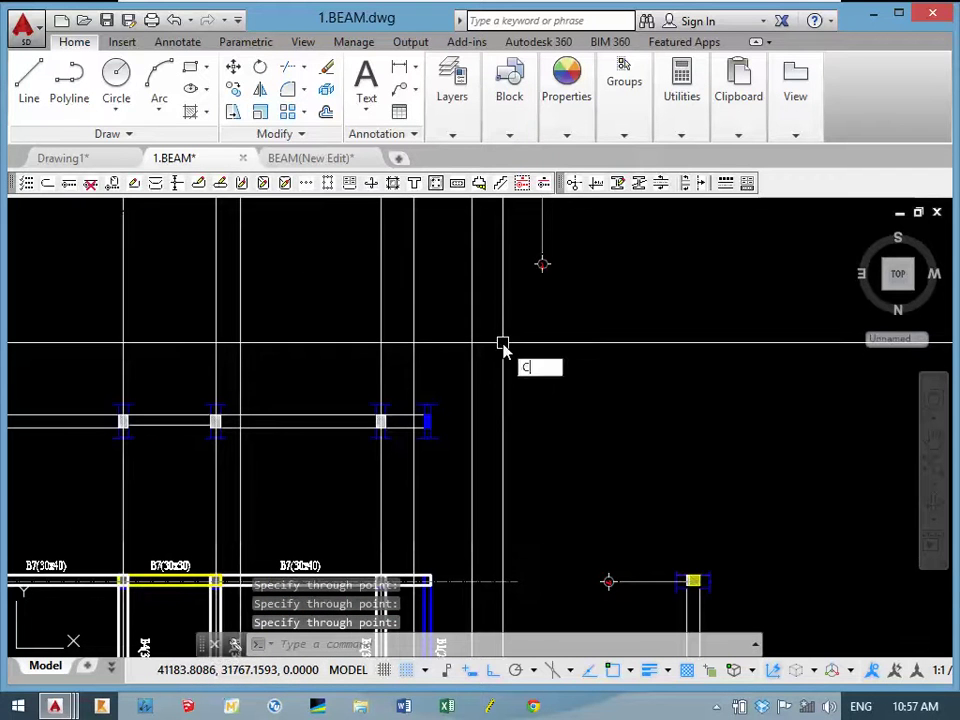
text(O)
key(Return)
click(542, 268)
Select the hatched column section and pick its base point for copying.
click(503, 292)
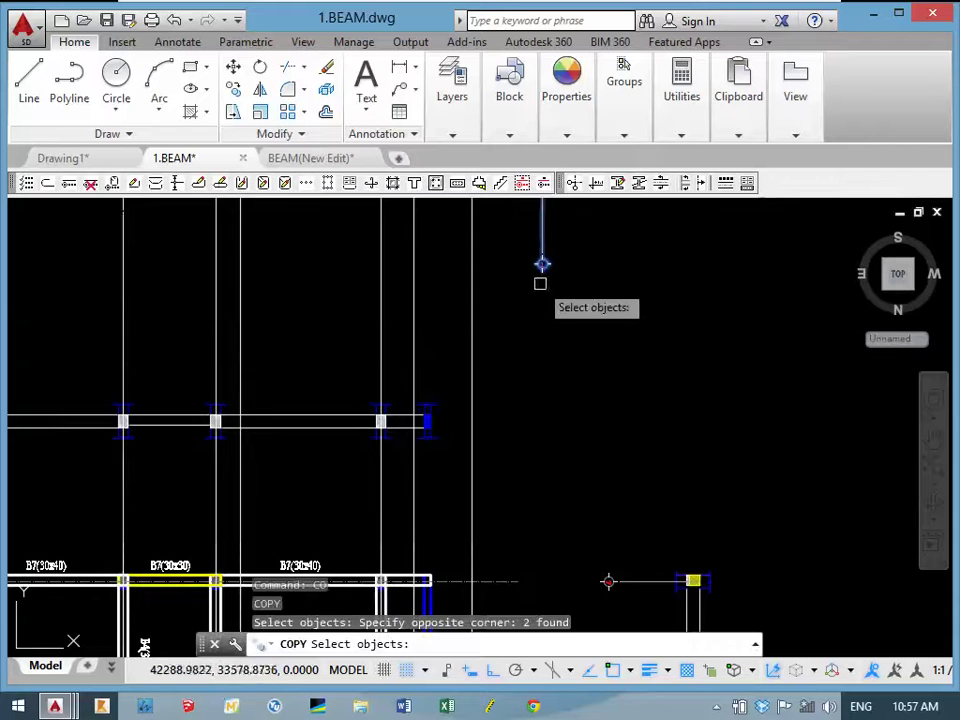
scroll(512, 452, up, 2)
scroll(512, 452, up, 2)
key(Return)
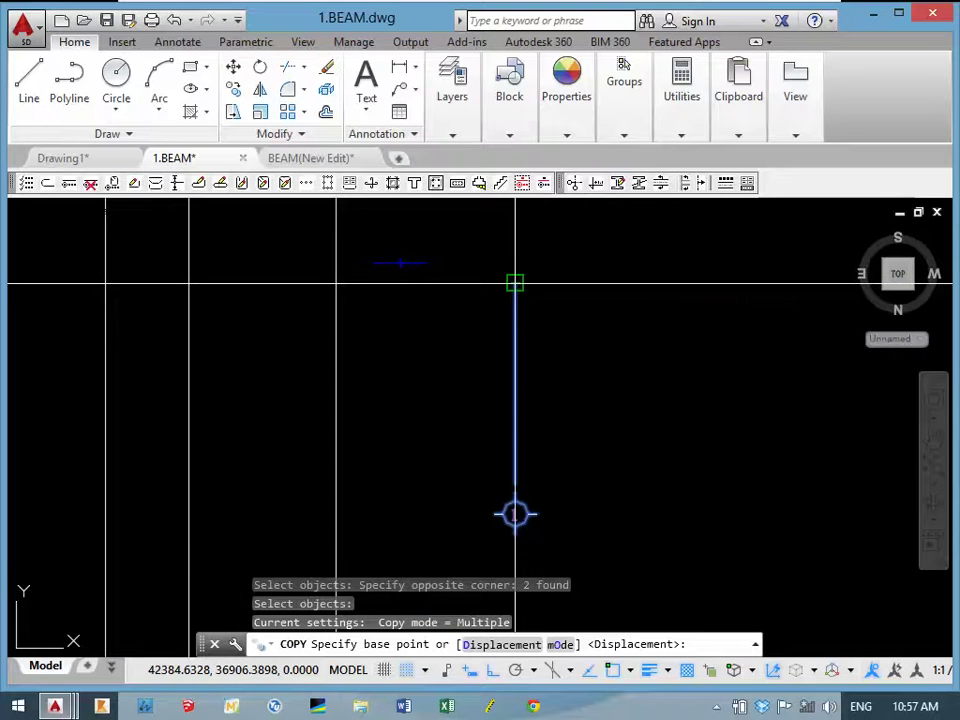
click(515, 283)
scroll(495, 320, down, 2)
scroll(450, 456, down, 2)
scroll(645, 265, up, 4)
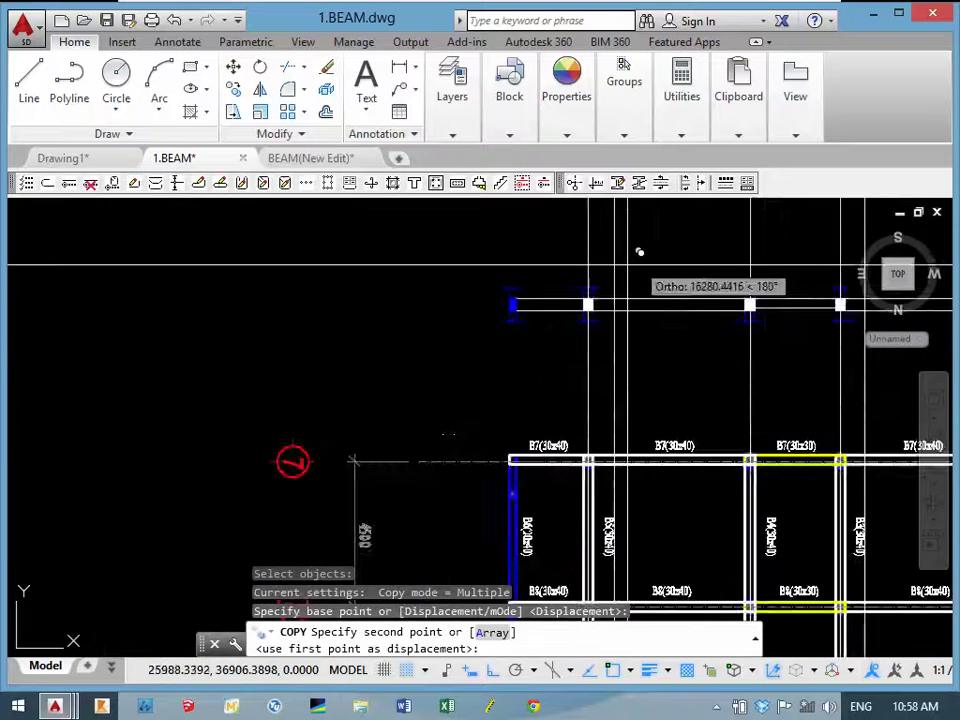
scroll(640, 252, up, 3)
Place column copies at four construction-line crossings along the beam line.
click(396, 392)
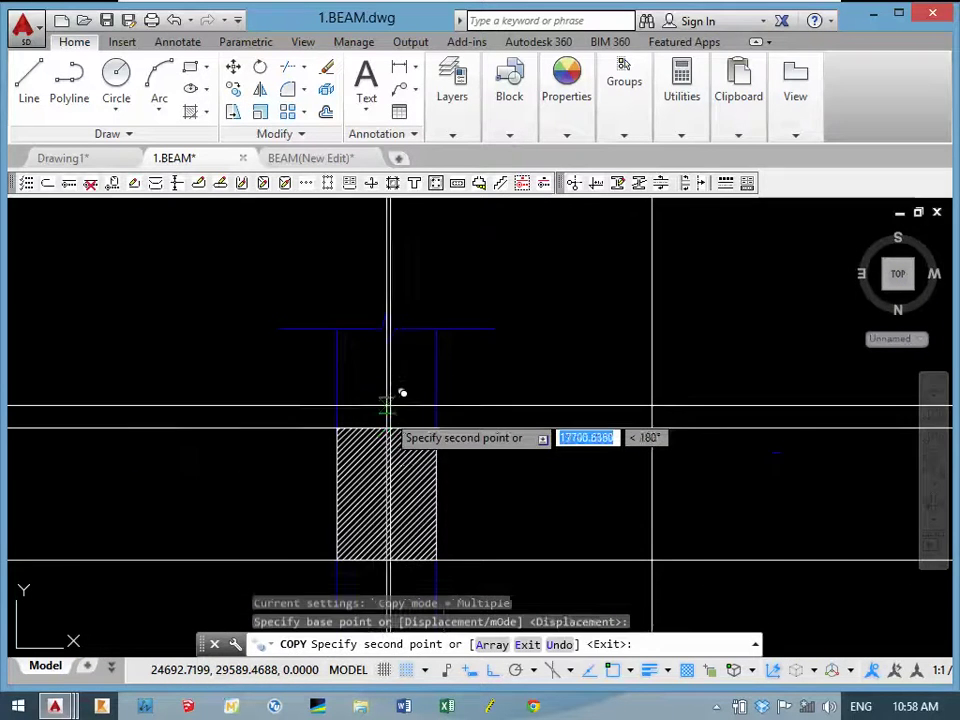
scroll(531, 443, down, 3)
scroll(619, 342, up, 2)
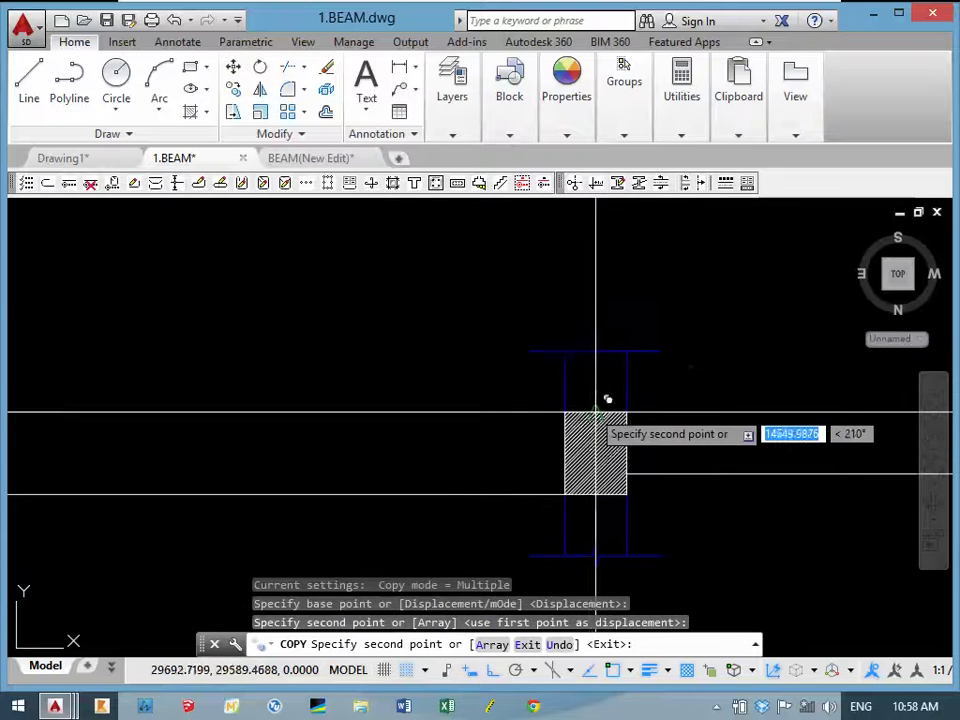
scroll(608, 405, up, 4)
click(568, 337)
scroll(600, 360, down, 3)
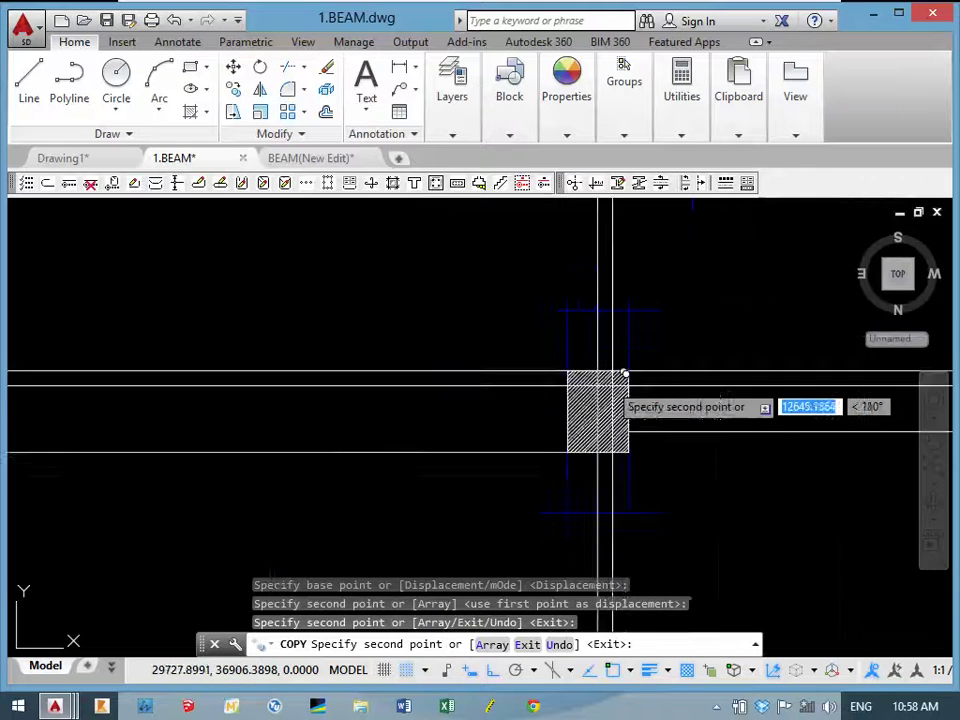
scroll(454, 334, down, 1)
scroll(604, 266, up, 1)
scroll(640, 295, up, 3)
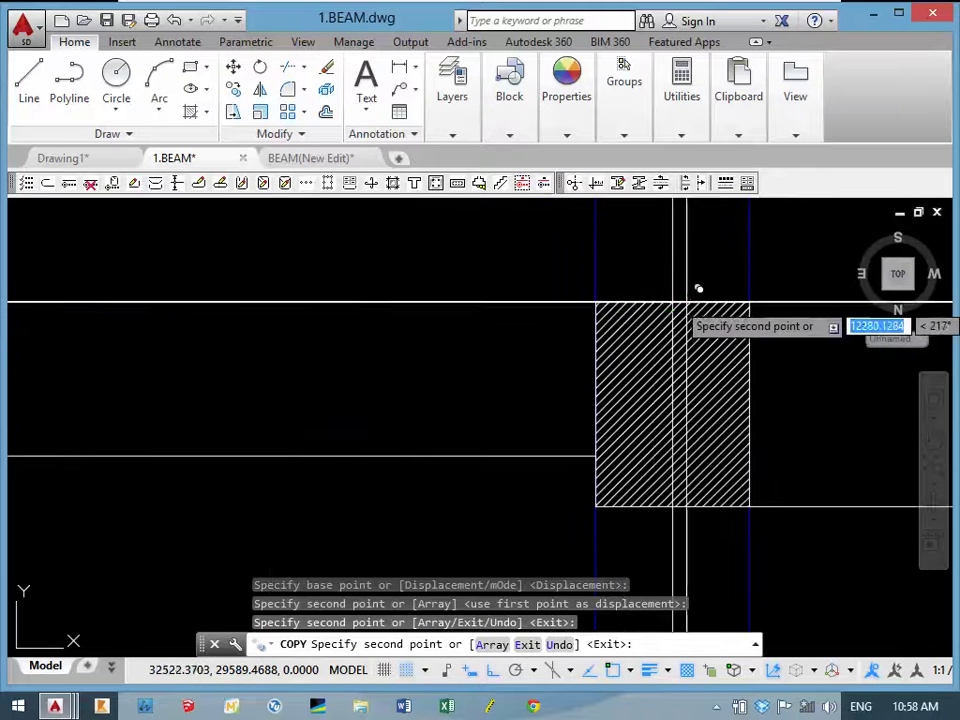
click(684, 290)
scroll(684, 320, down, 1)
scroll(240, 398, down, 2)
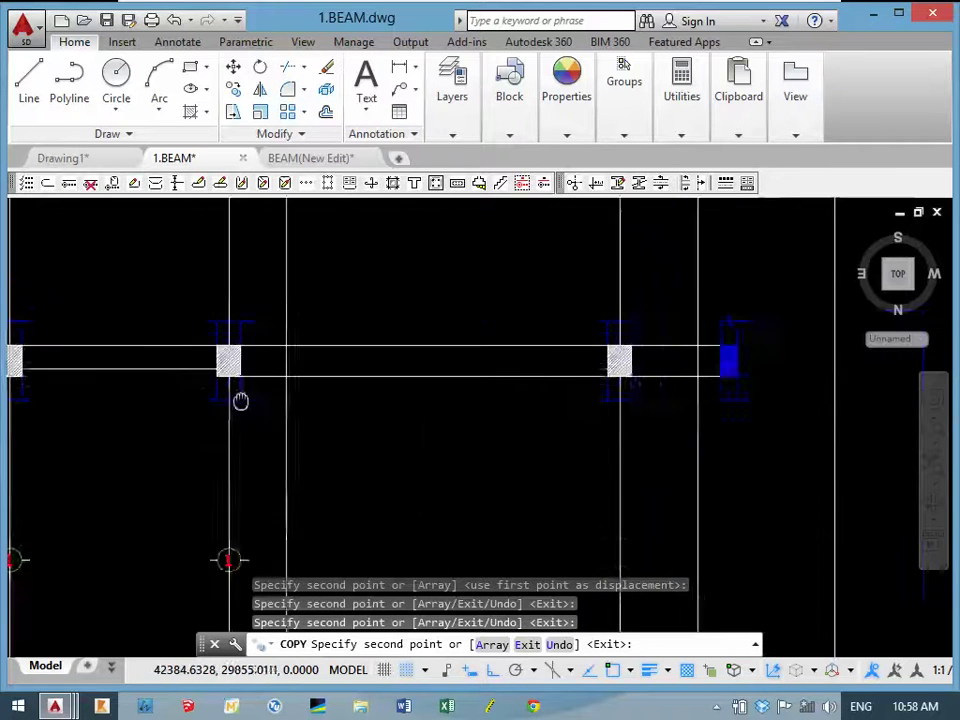
scroll(535, 345, up, 2)
scroll(562, 398, up, 1)
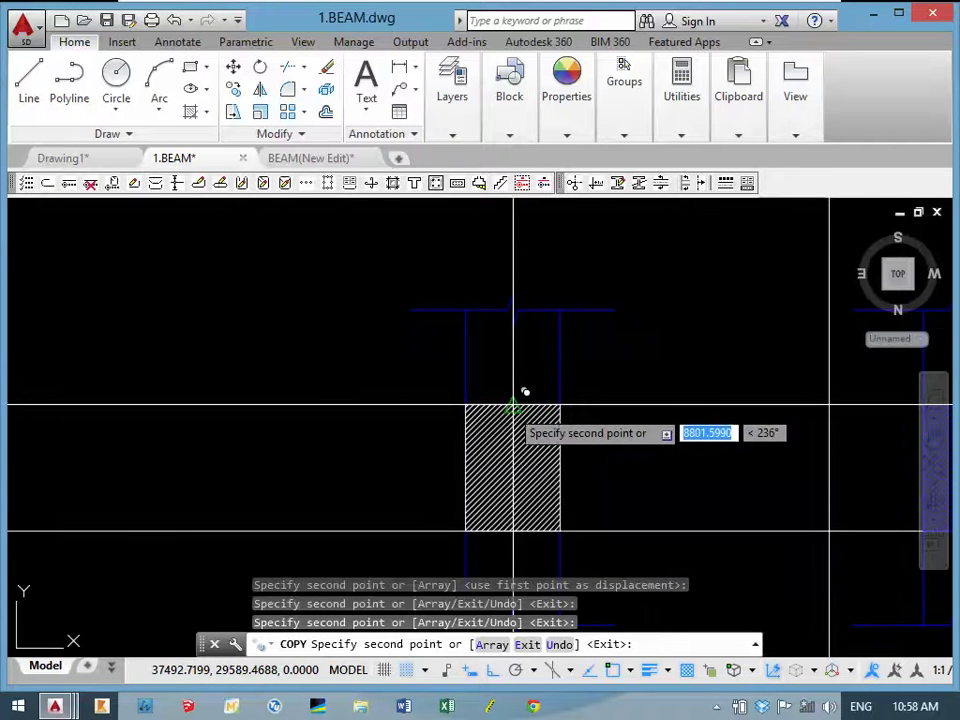
click(525, 392)
scroll(560, 350, down, 1)
scroll(588, 397, up, 3)
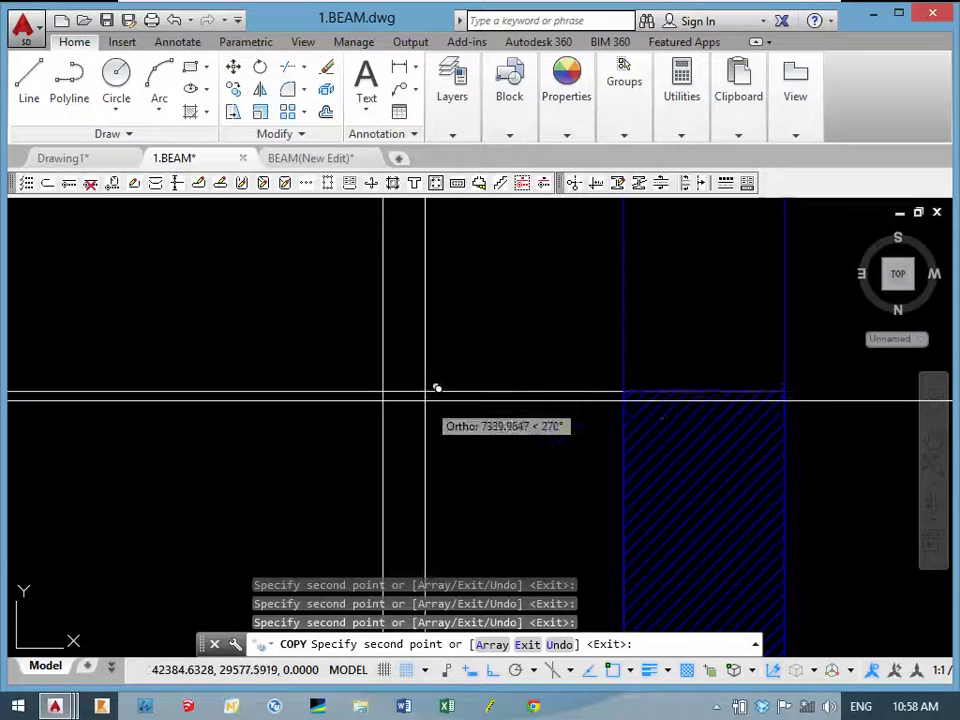
scroll(396, 350, down, 1)
scroll(433, 369, down, 1)
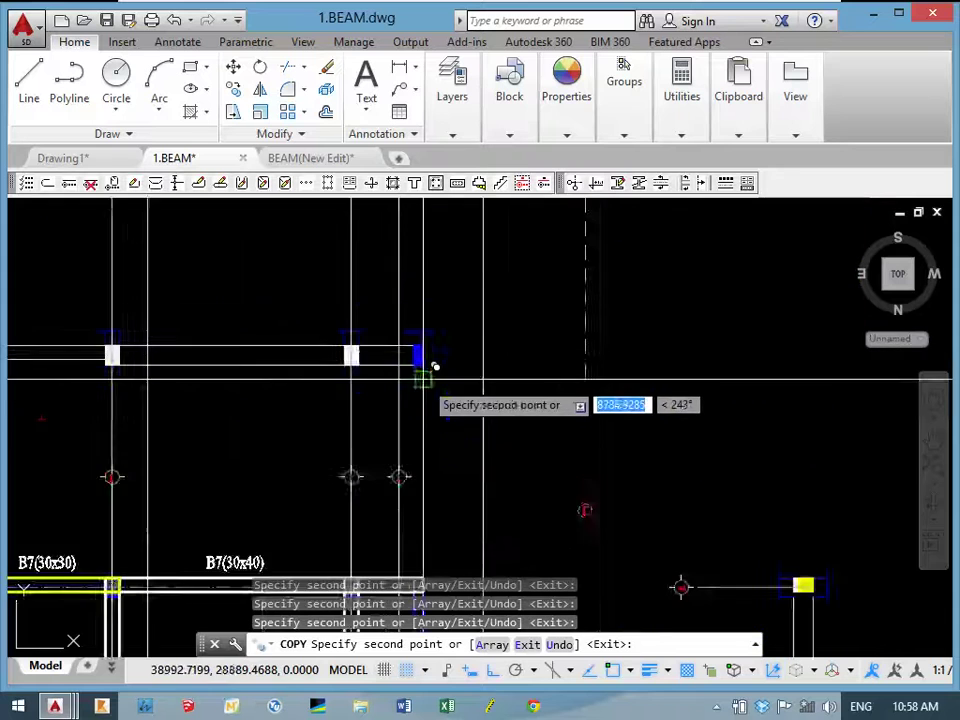
scroll(495, 274, down, 1)
scroll(524, 320, down, 1)
scroll(530, 300, down, 1)
key(Return)
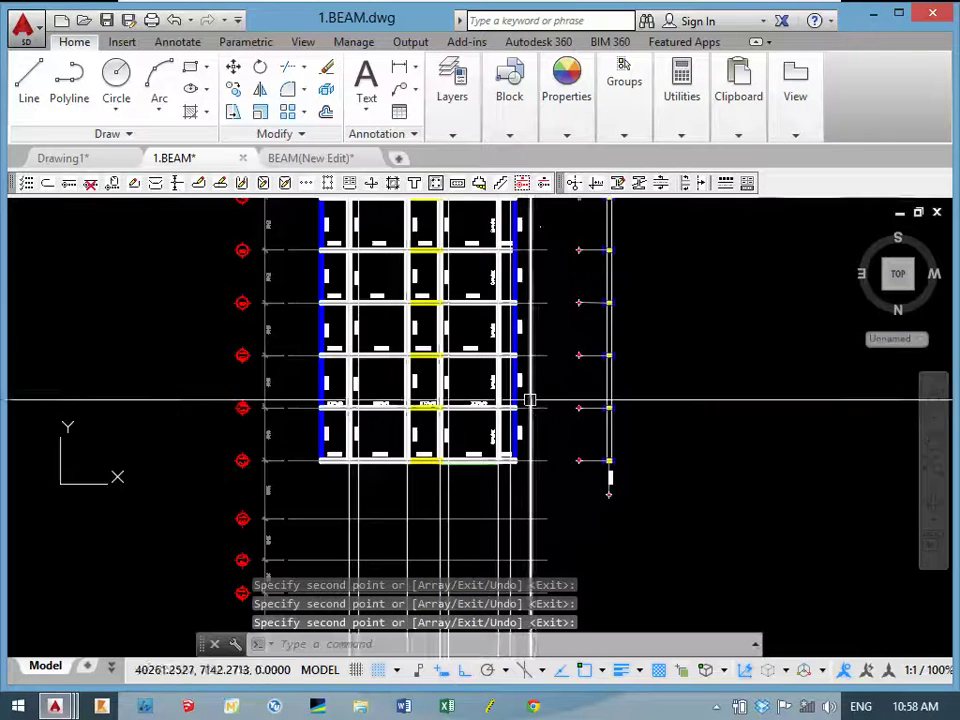
scroll(493, 289, down, 2)
scroll(526, 382, down, 1)
click(506, 250)
click(318, 282)
key(Delete)
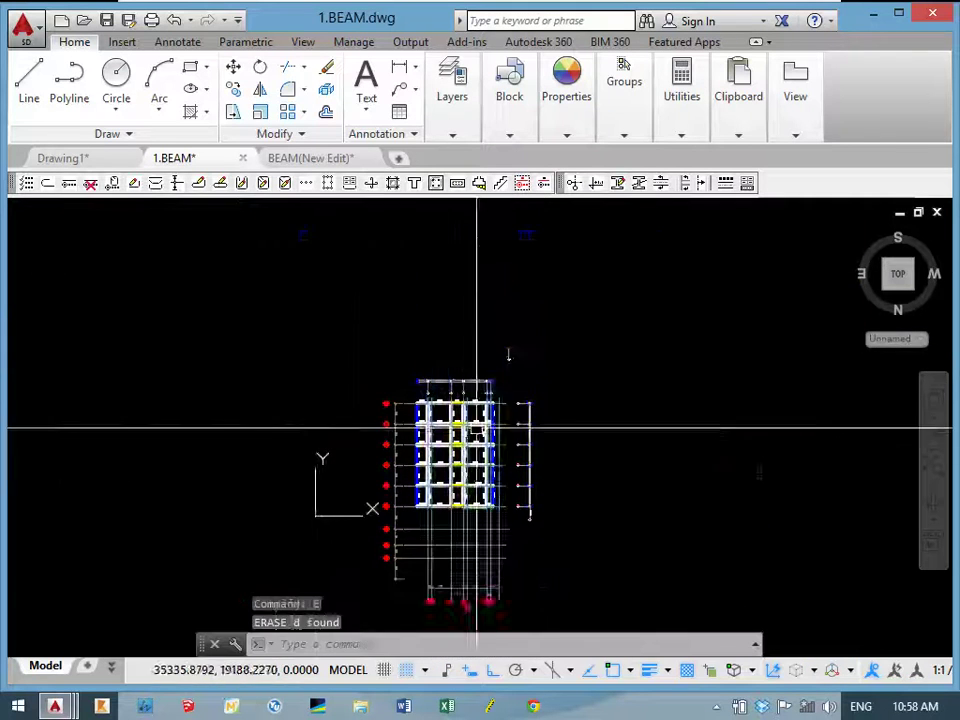
scroll(400, 380, up, 5)
scroll(290, 350, up, 2)
middle_drag(258, 457, 282, 274)
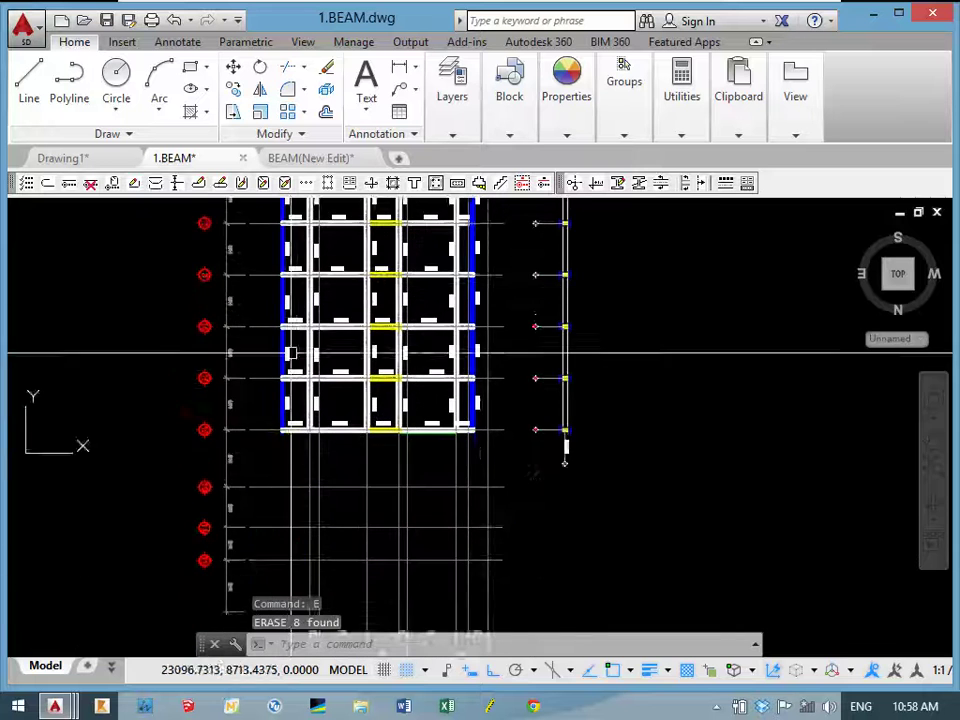
scroll(300, 470, up, 5)
scroll(325, 395, up, 2)
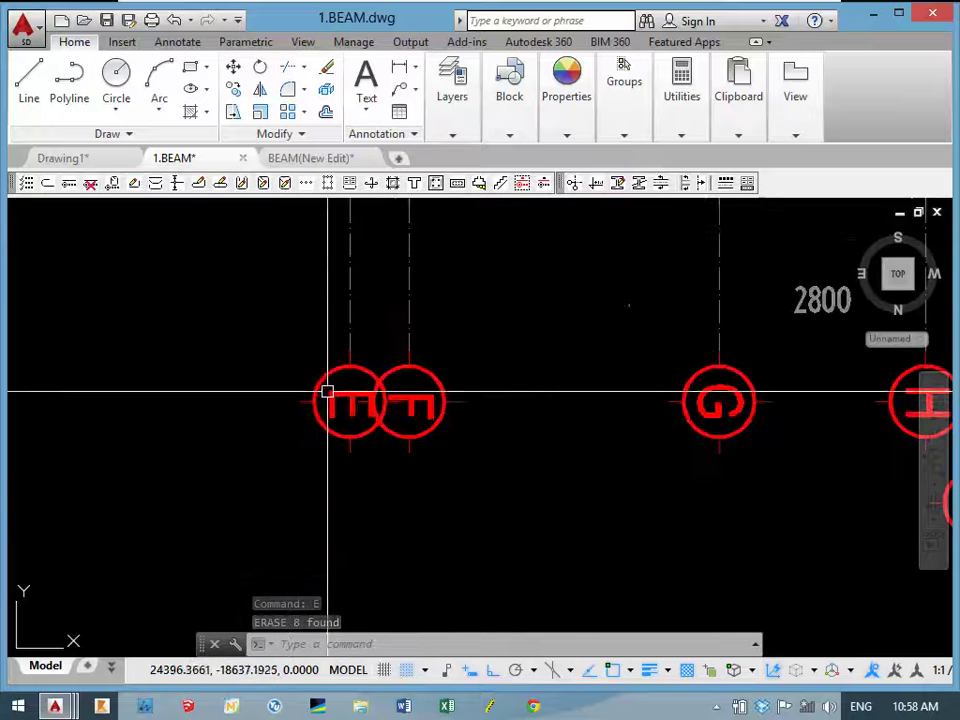
scroll(341, 411, down, 2)
middle_drag(369, 422, 203, 368)
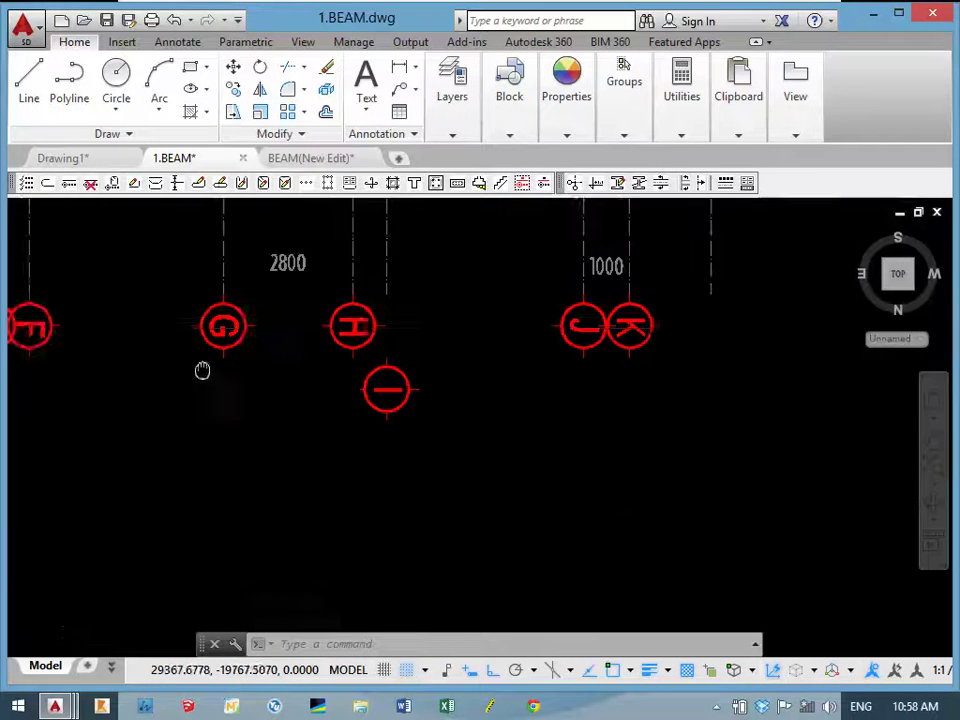
scroll(639, 385, down, 4)
mouse_move(639, 385)
middle_down()
mouse_move(624, 400)
mouse_move(600, 550)
middle_up()
scroll(620, 410, down, 2)
scroll(617, 422, down, 2)
scroll(477, 241, up, 3)
scroll(441, 420, up, 3)
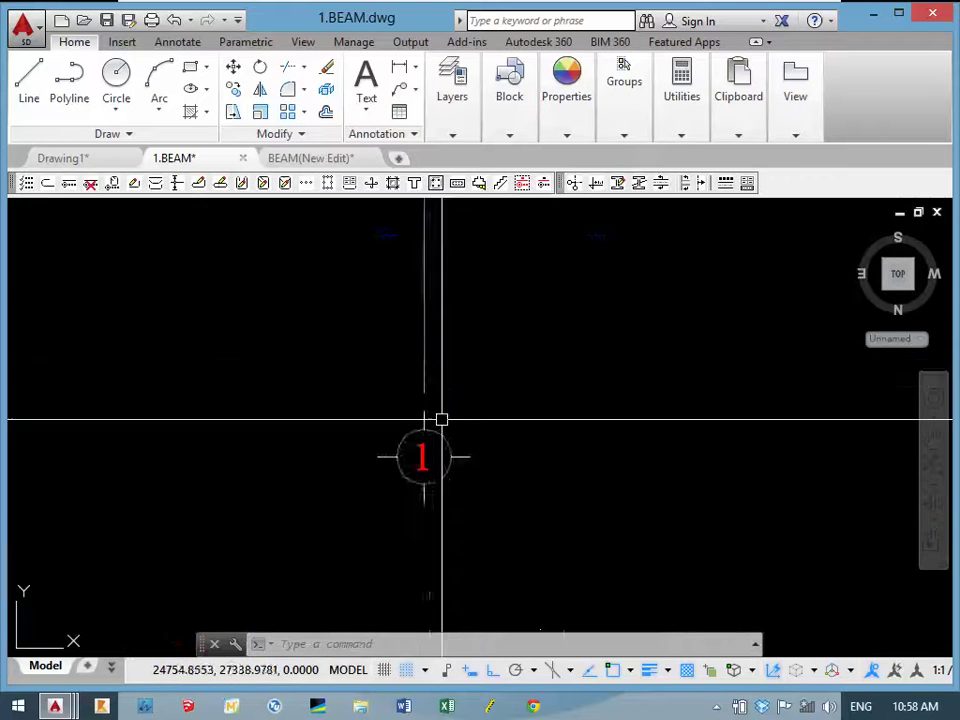
text(Ed)
key(Return)
click(416, 390)
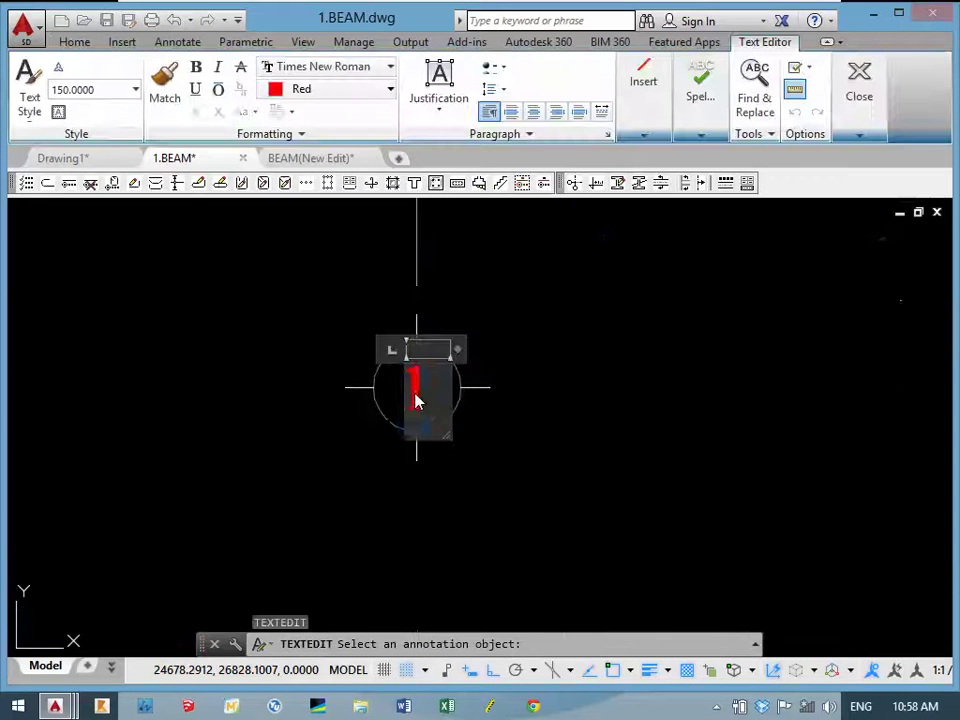
text(E)
key(Escape)
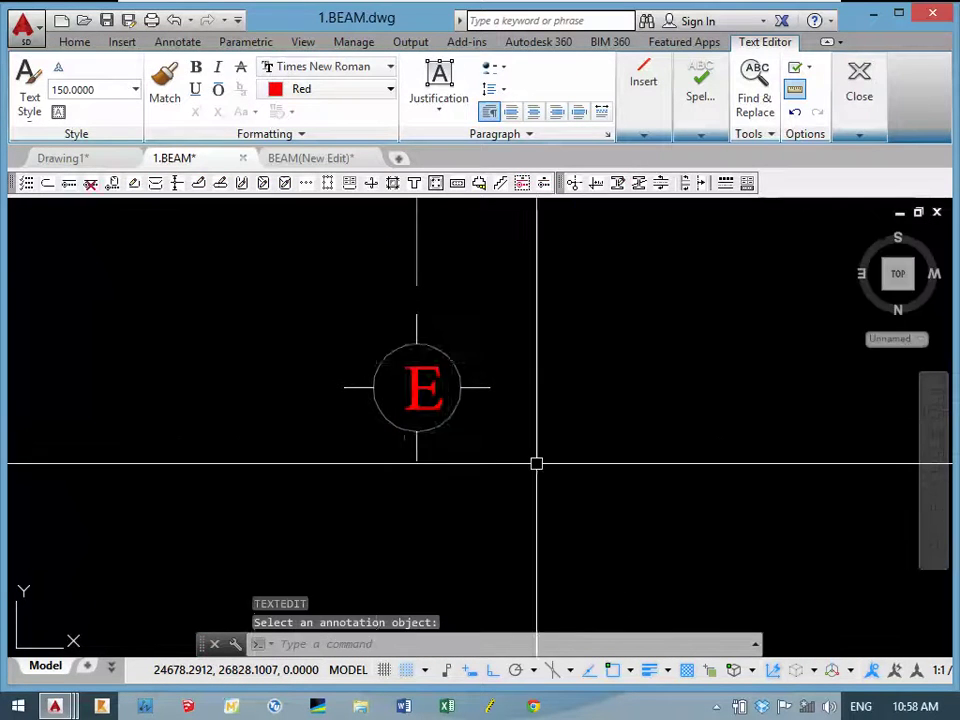
scroll(407, 403, down, 5)
text(f)
scroll(547, 371, up, 5)
key(Return)
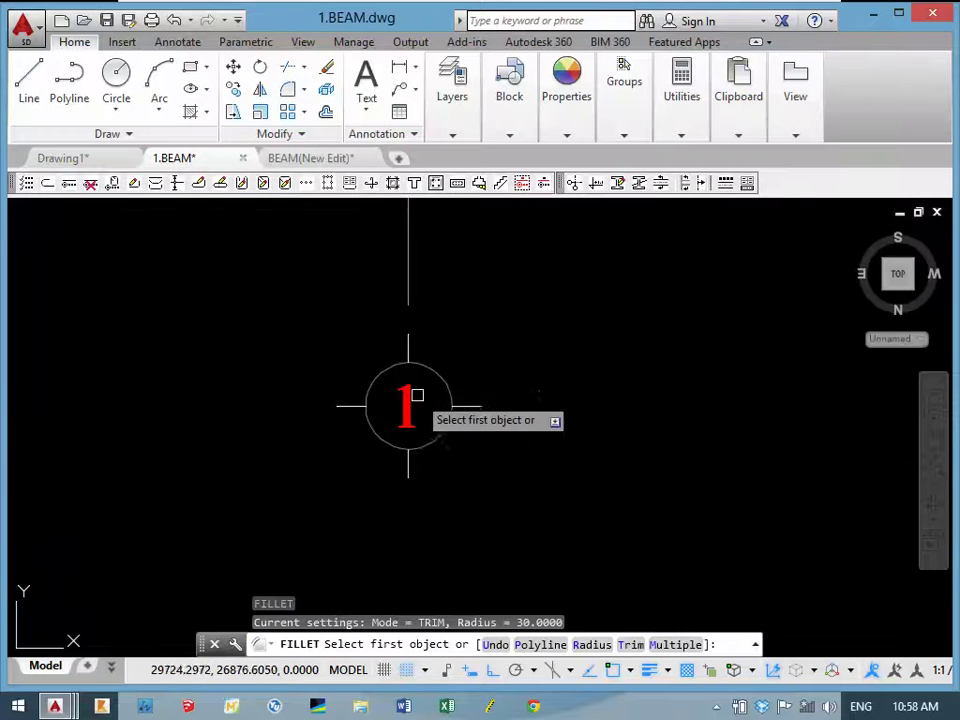
click(416, 396)
scroll(410, 400, down, 5)
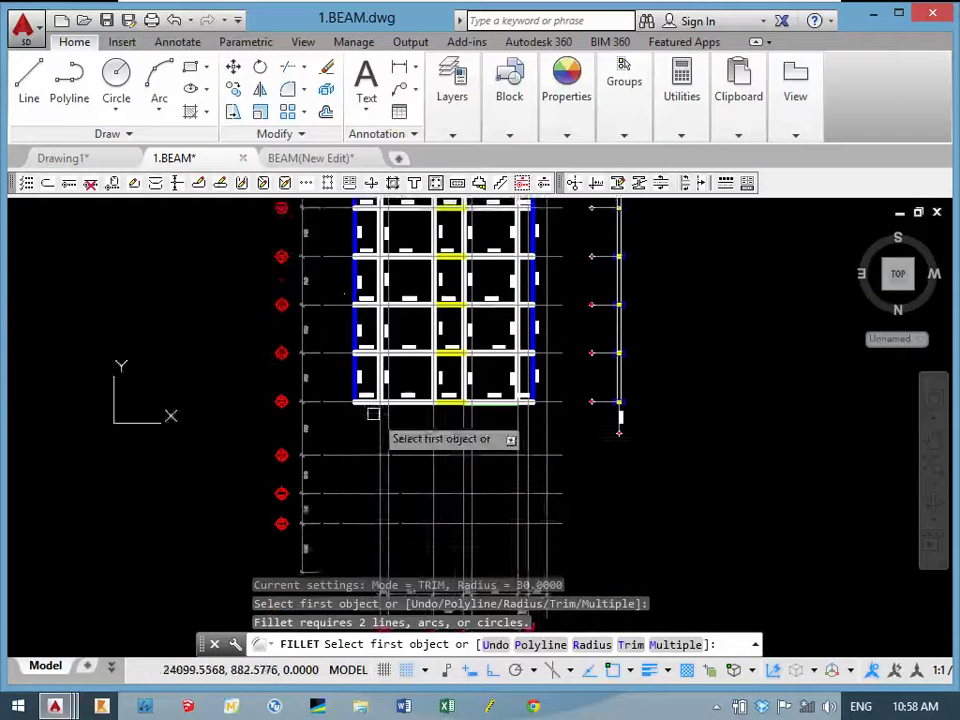
middle_drag(373, 413, 381, 236)
scroll(422, 380, up, 5)
key(Escape)
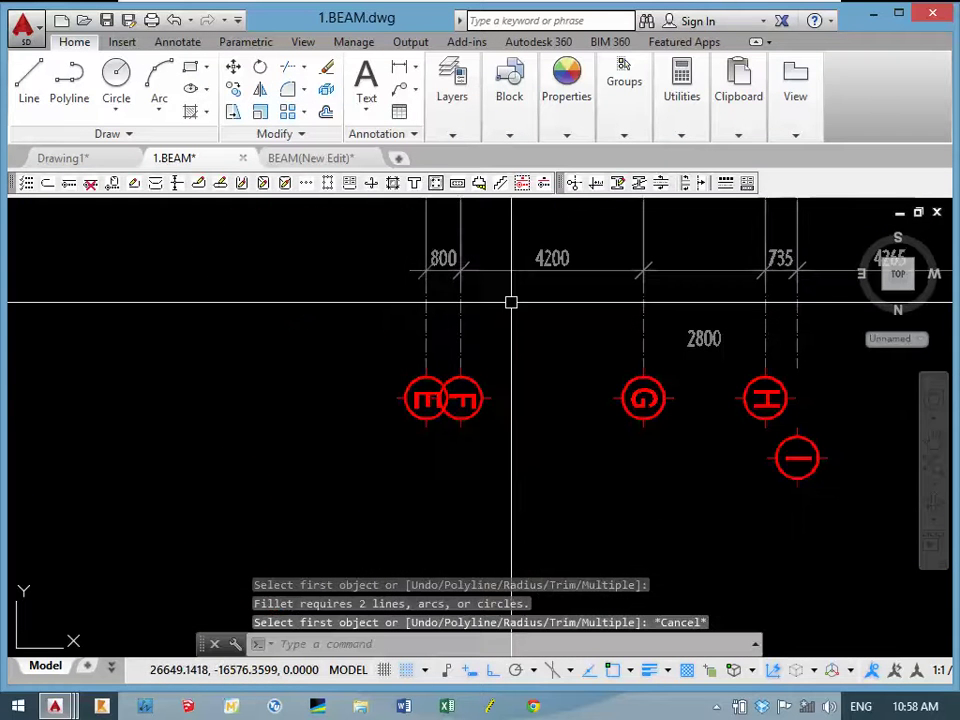
Place a new vertical construction line with XLINE beside grid E.
text(l)
key(Return)
text(v)
key(Return)
scroll(480, 325, up, 5)
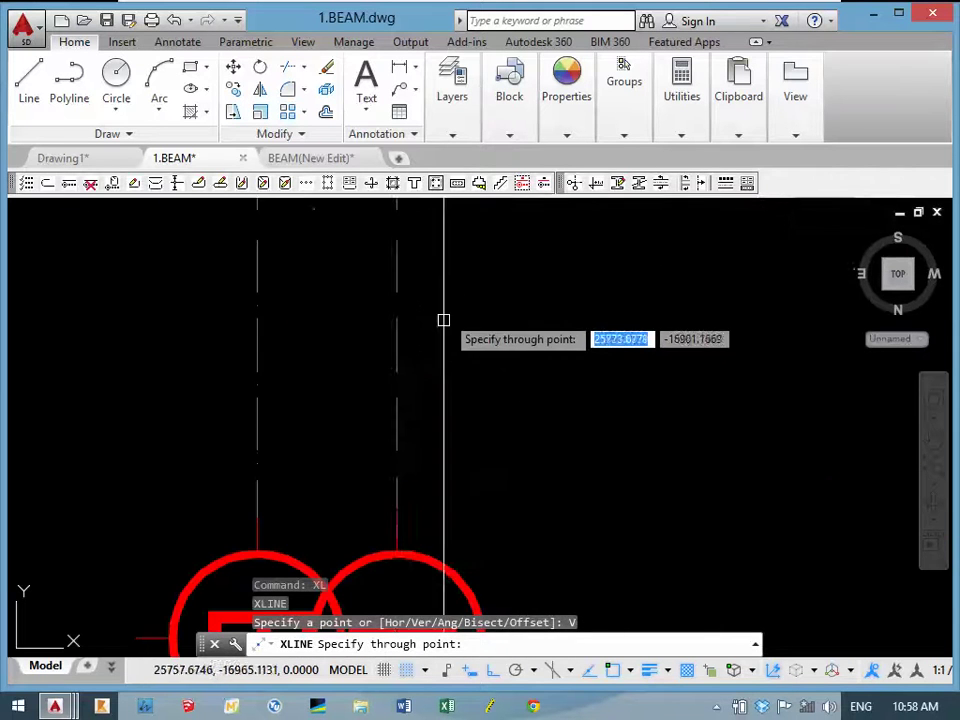
click(397, 554)
scroll(439, 317, down, 5)
scroll(471, 236, down, 2)
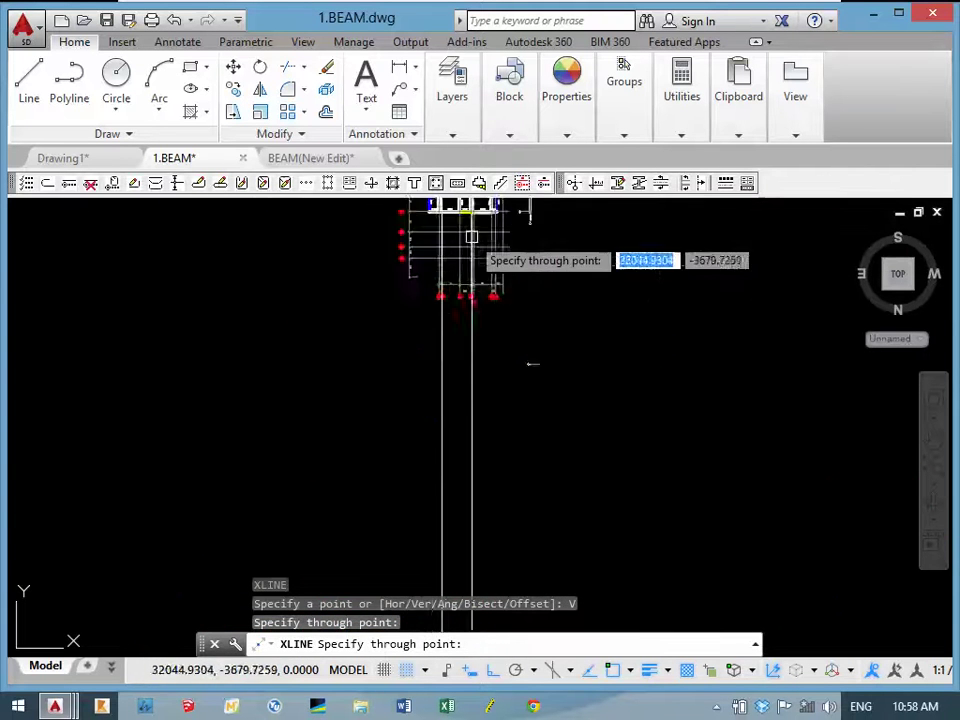
key(Return)
scroll(491, 358, up, 2)
scroll(491, 358, up, 4)
Copy the hatched column section onto the new vertical gridline.
text(ct )
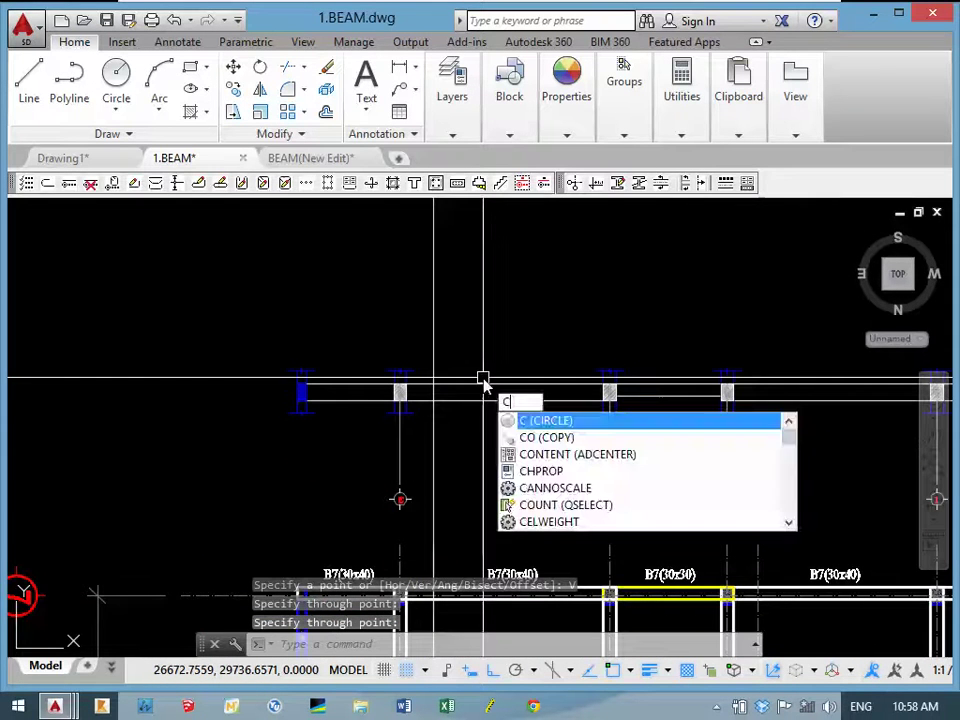
text(o)
key(Return)
scroll(465, 420, up, 2)
click(413, 418)
click(349, 484)
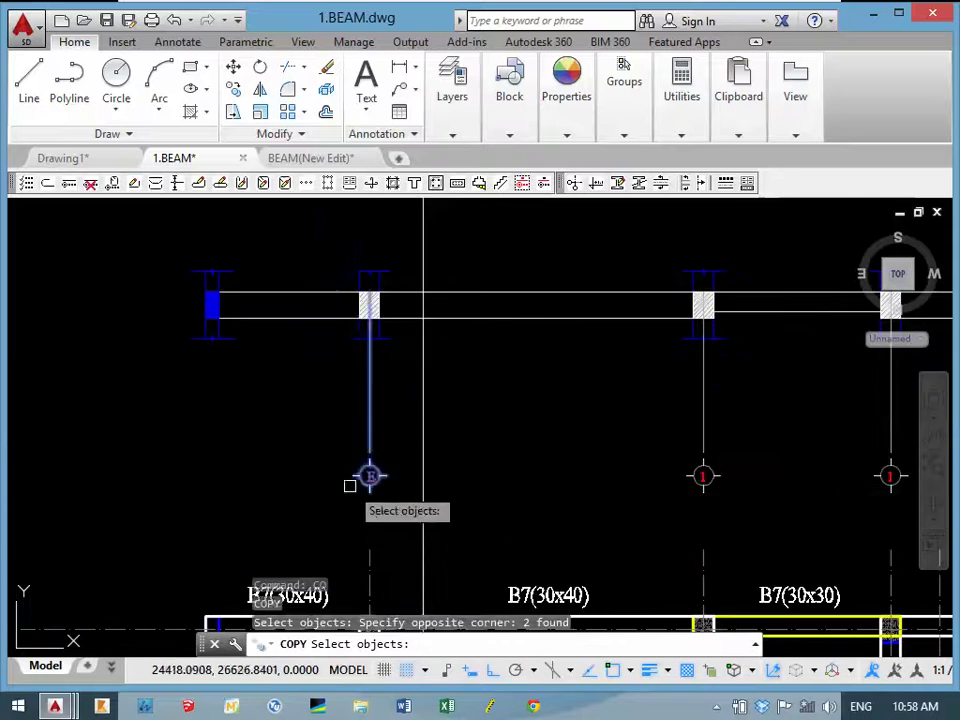
scroll(370, 400, up, 4)
scroll(339, 261, up, 5)
key(Return)
scroll(422, 290, up, 5)
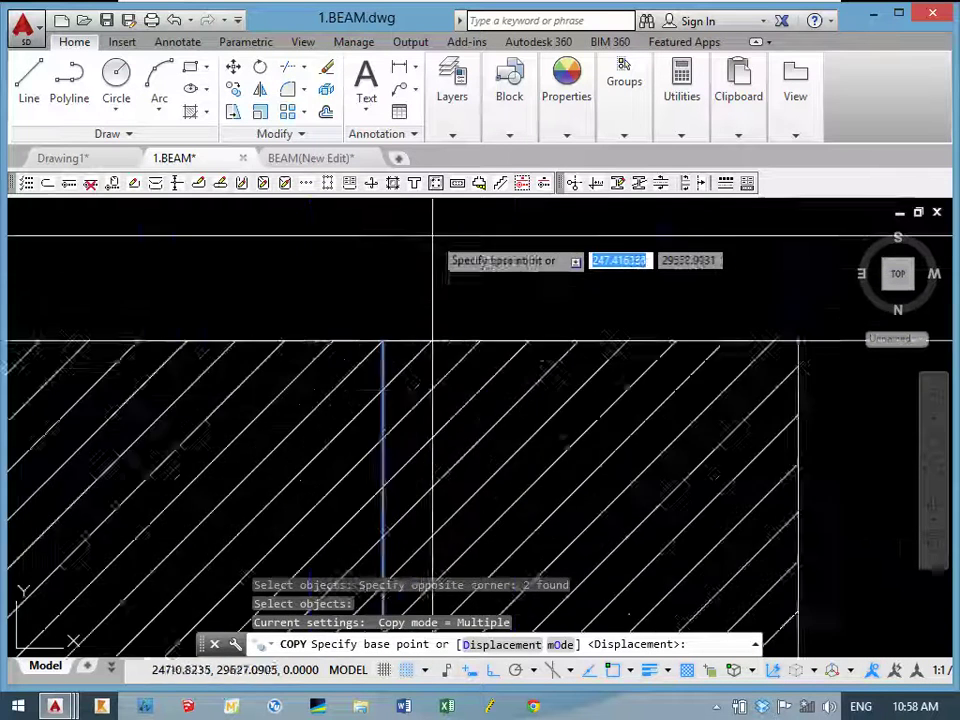
middle_drag(433, 257, 401, 326)
click(350, 403)
scroll(455, 390, down, 5)
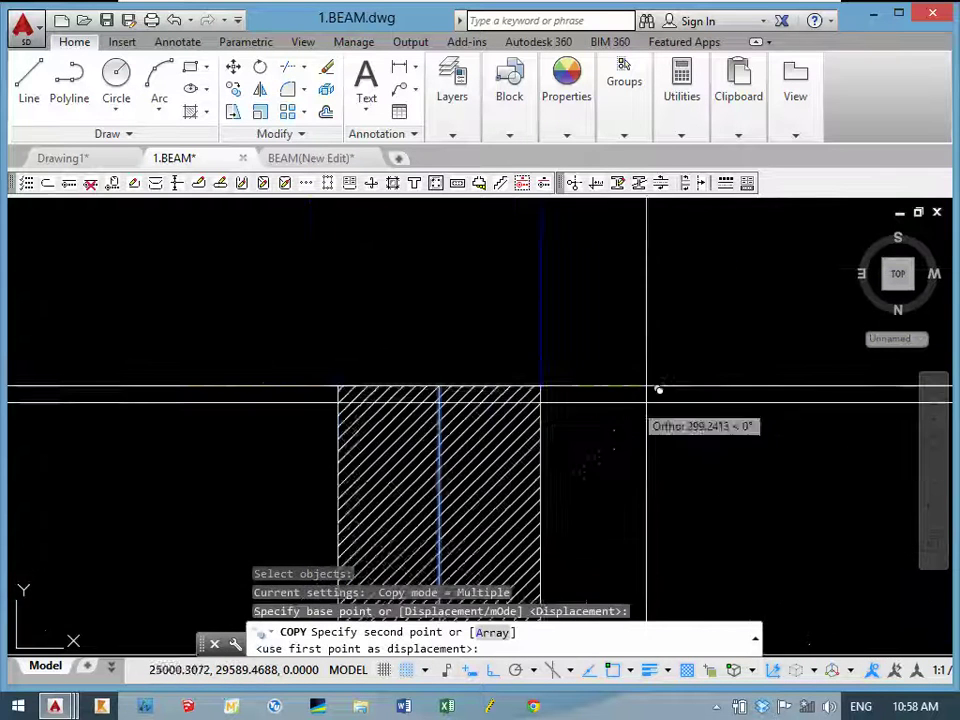
middle_drag(656, 388, 283, 332)
scroll(587, 332, down, 5)
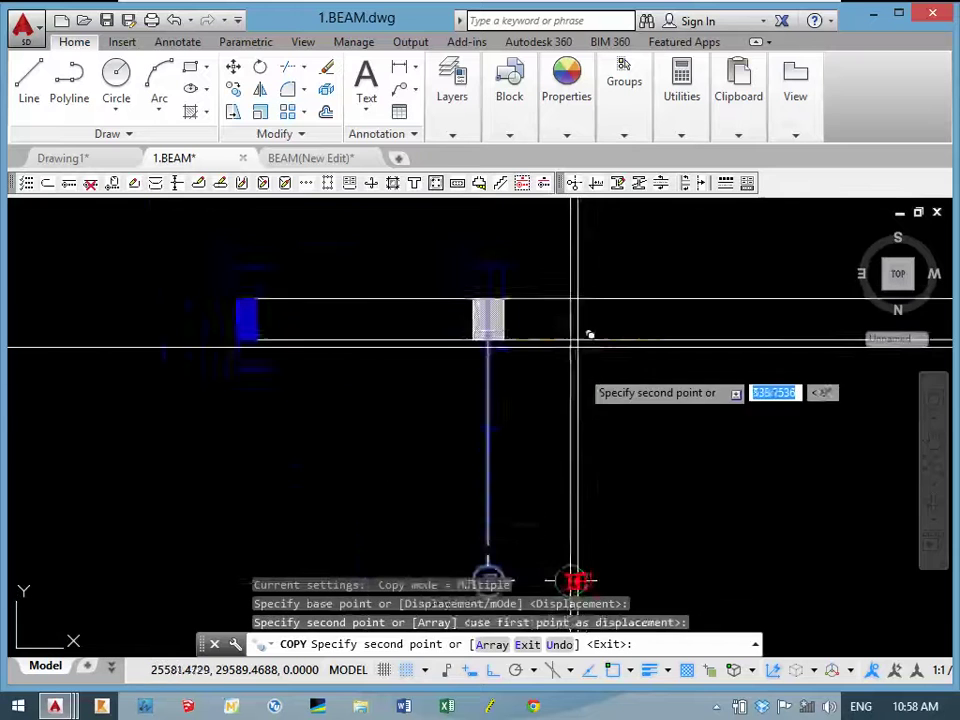
key(Return)
scroll(556, 470, up, 3)
Change the copied bubble label from E to F.
text(ed)
key(Return)
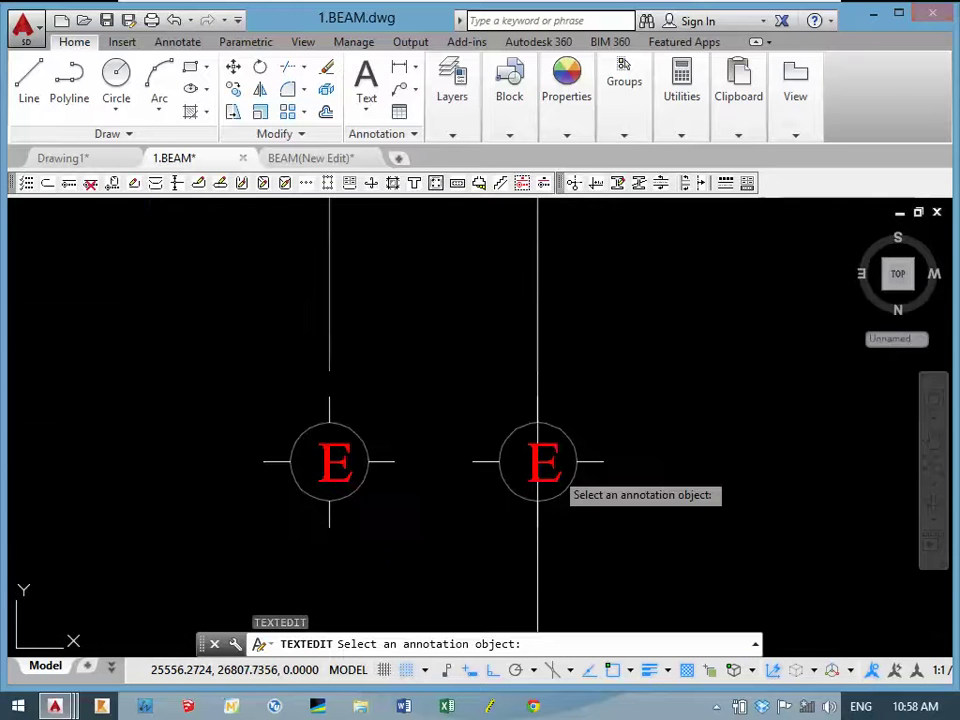
click(545, 465)
text(F)
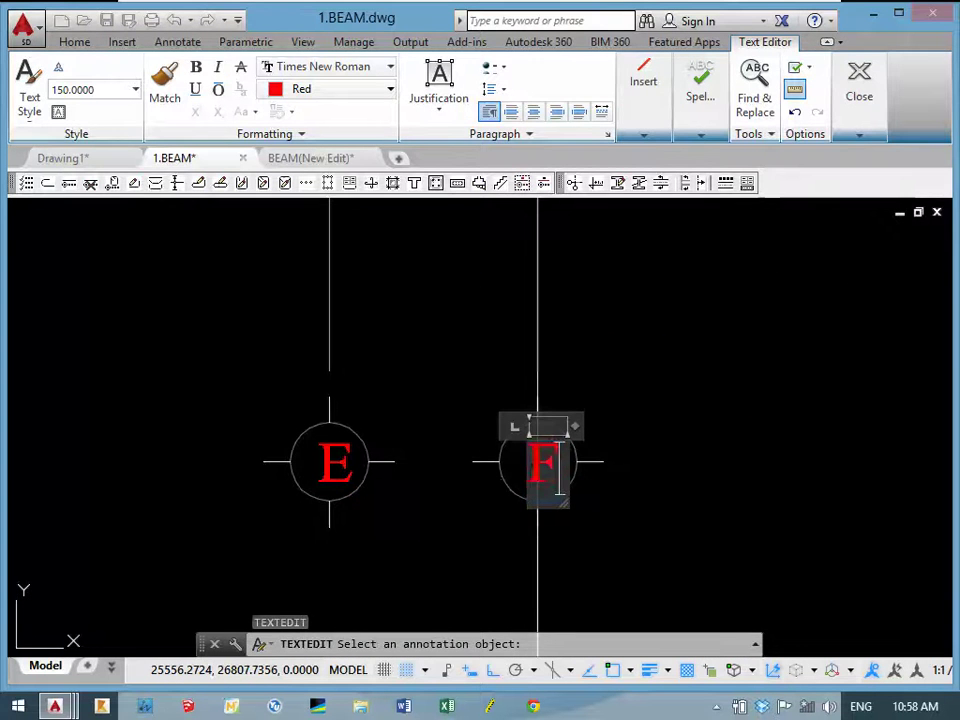
click(503, 480)
scroll(503, 480, down, 6)
Erase a stray object near the new F bubble.
mouse_move(503, 480)
middle_down()
mouse_move(523, 448)
mouse_move(500, 366)
middle_up()
click(523, 443)
click(504, 442)
text(e)
key(Return)
scroll(535, 381, down, 4)
Relabel the first copied '1' grid bubble as G.
scroll(641, 316, up, 4)
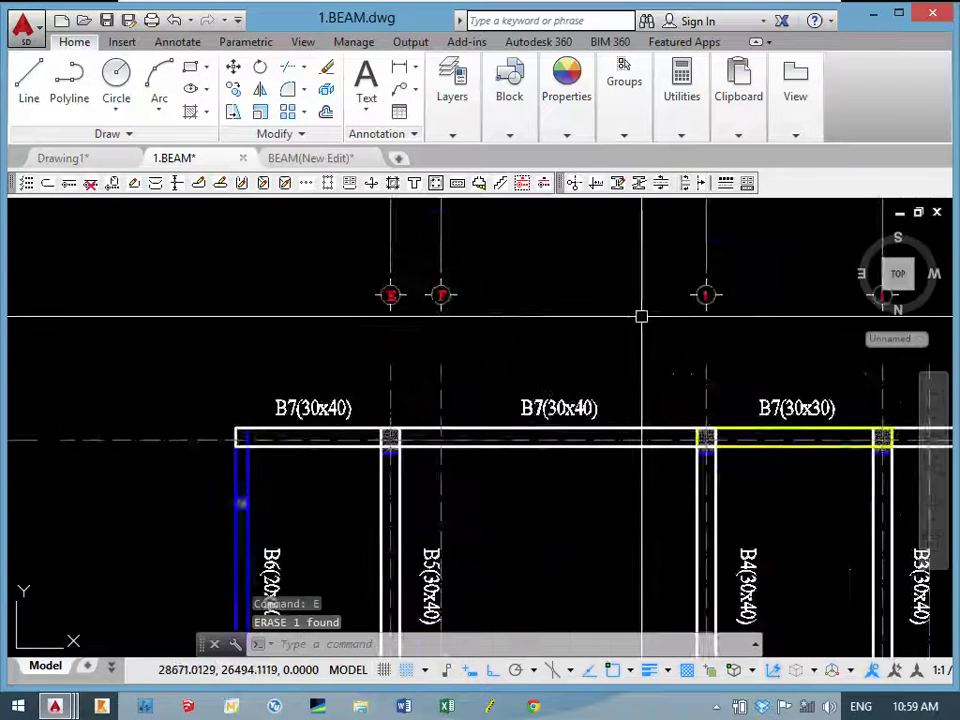
scroll(641, 316, down, 5)
middle_drag(568, 343, 540, 260)
scroll(504, 317, down, 2)
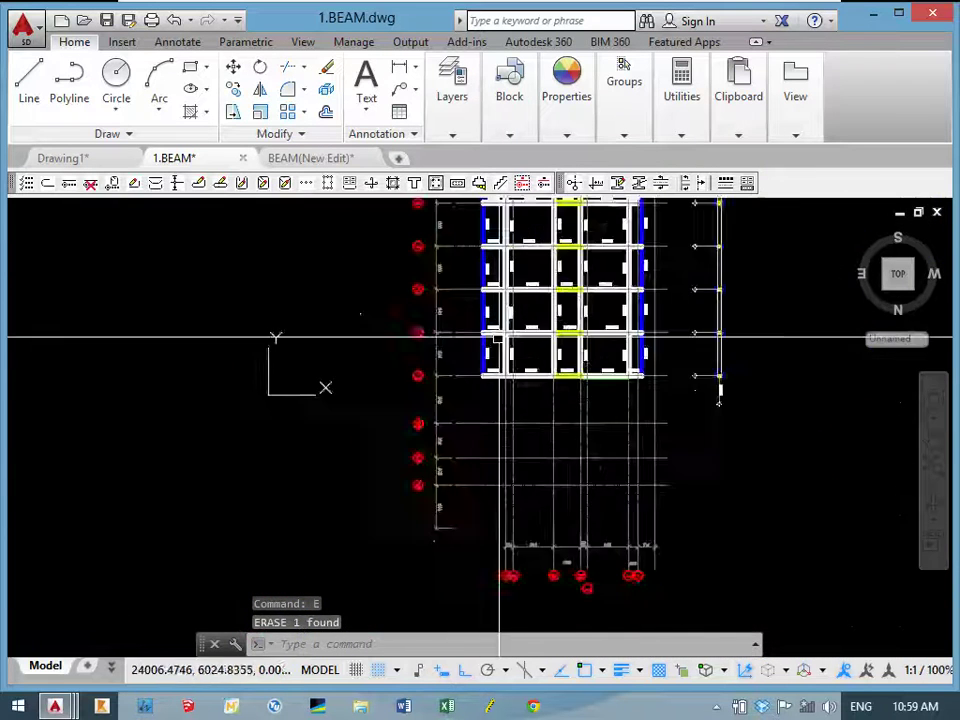
scroll(544, 364, up, 1)
scroll(530, 345, up, 3)
middle_drag(530, 345, 500, 320)
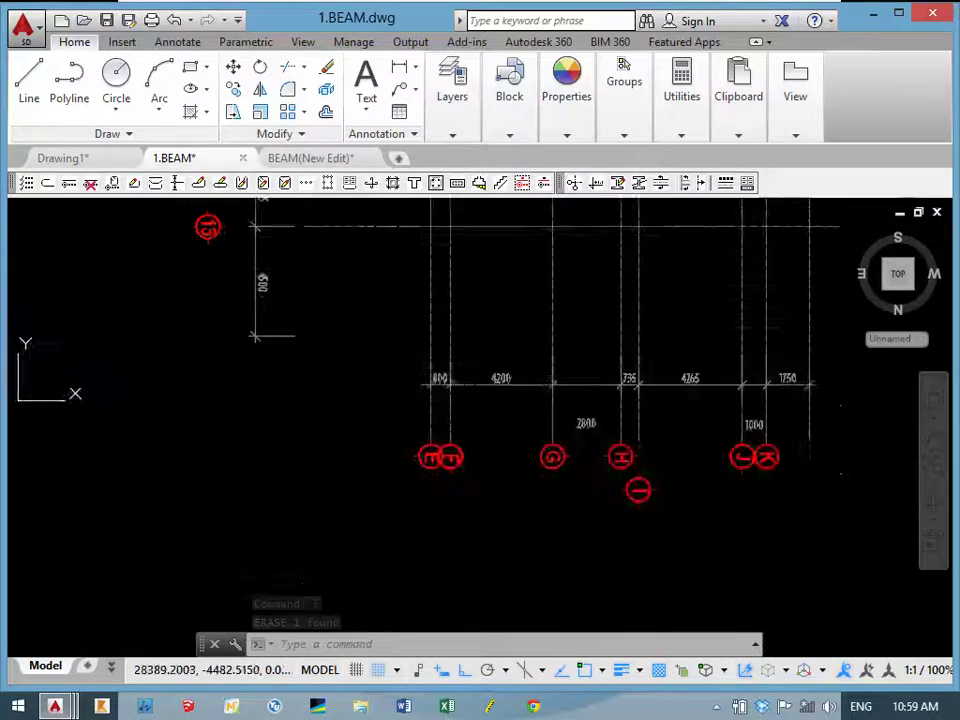
scroll(461, 347, down, 5)
scroll(476, 268, down, 3)
scroll(471, 242, up, 1)
middle_drag(471, 242, 460, 346)
scroll(460, 346, up, 1)
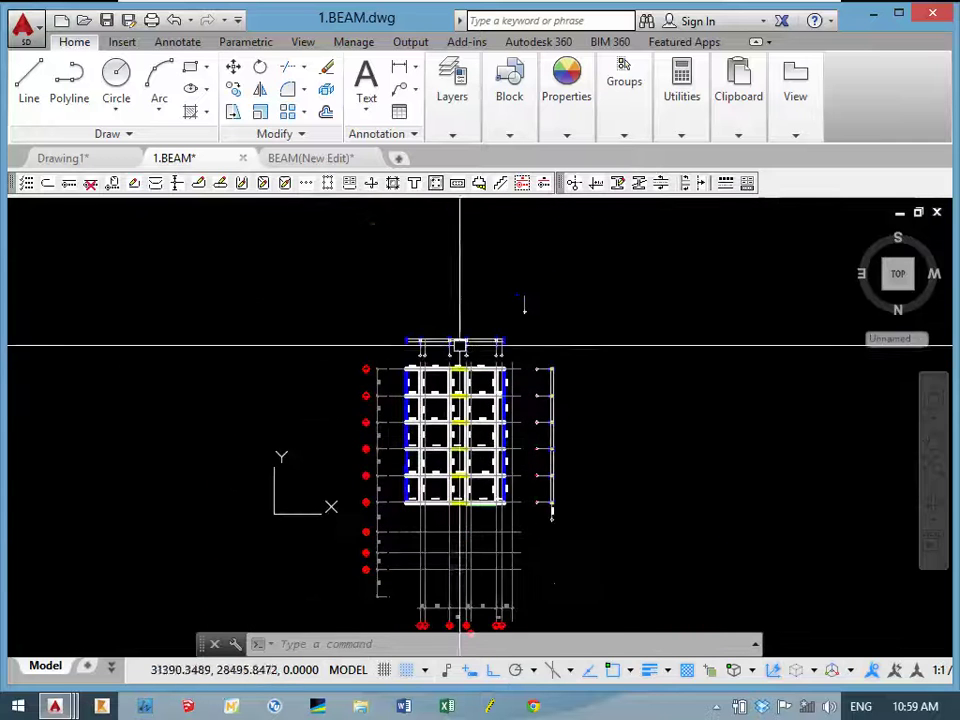
scroll(460, 346, up, 5)
scroll(380, 311, up, 2)
key(Return)
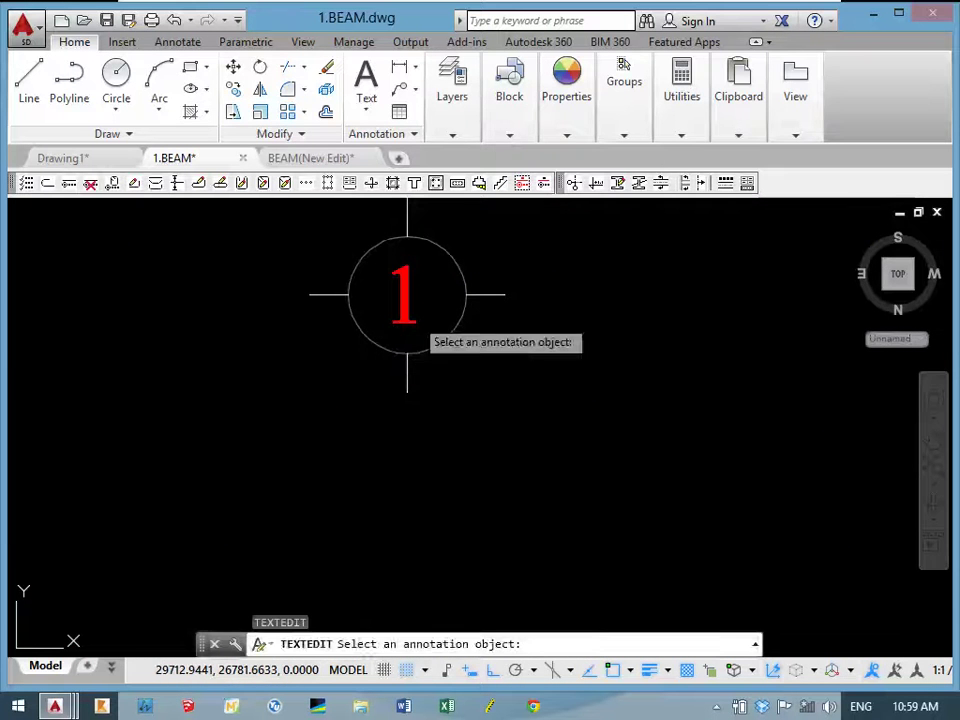
click(416, 320)
text(G)
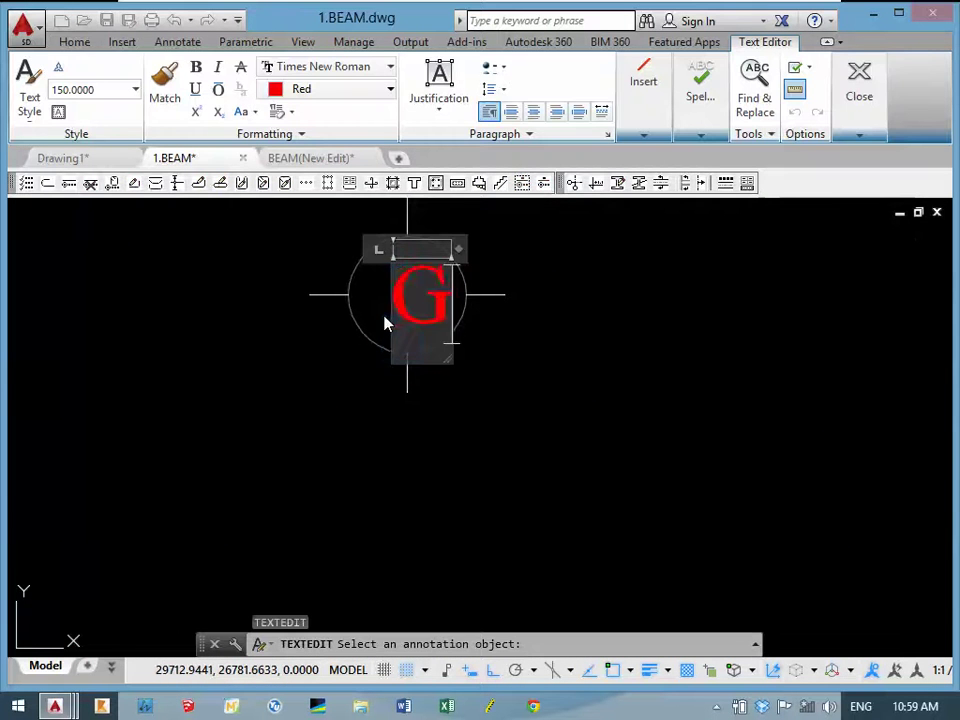
click(368, 381)
Move the G text slightly left within its bubble.
key(Escape)
key(m)
key(Return)
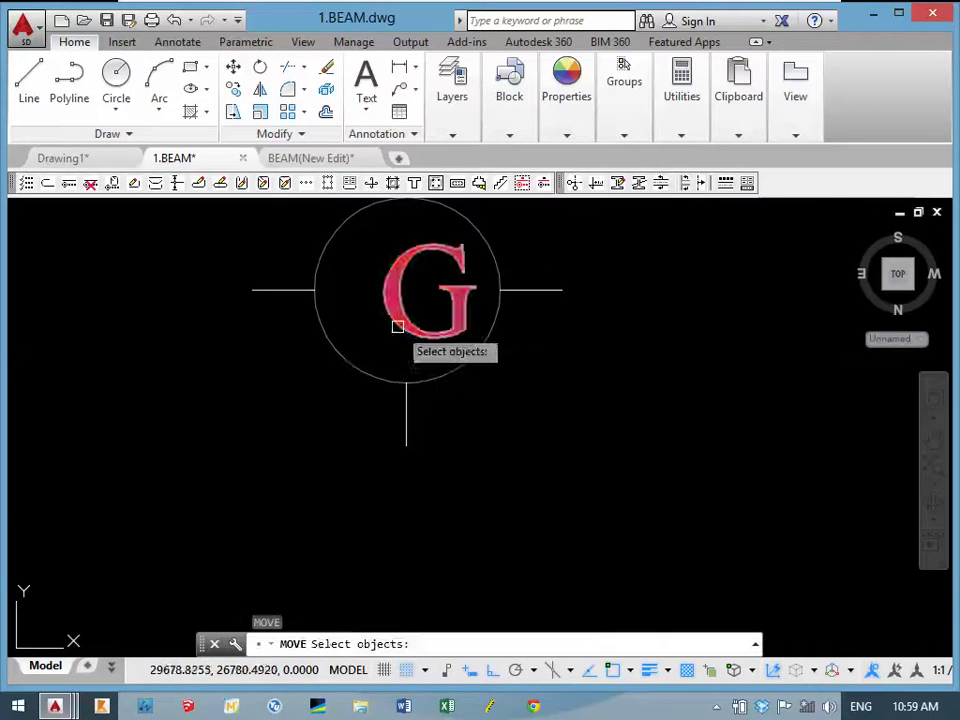
click(396, 321)
key(Return)
click(380, 395)
click(358, 390)
scroll(466, 408, down, 4)
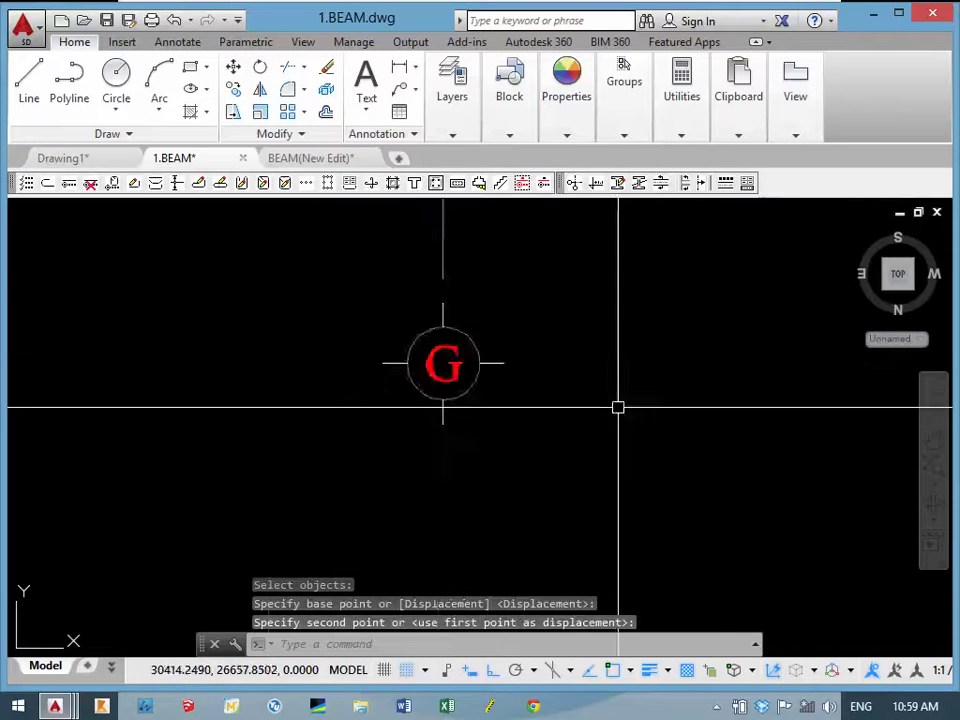
scroll(704, 367, up, 4)
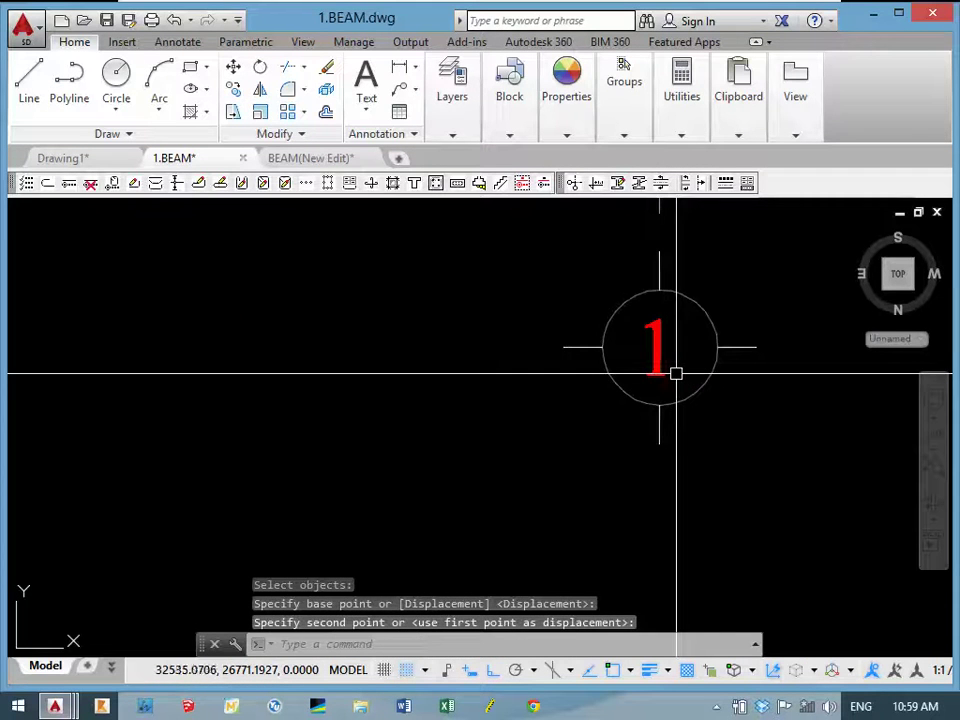
Relabel the next '1' grid bubble as H.
key(Escape)
double_click(665, 367)
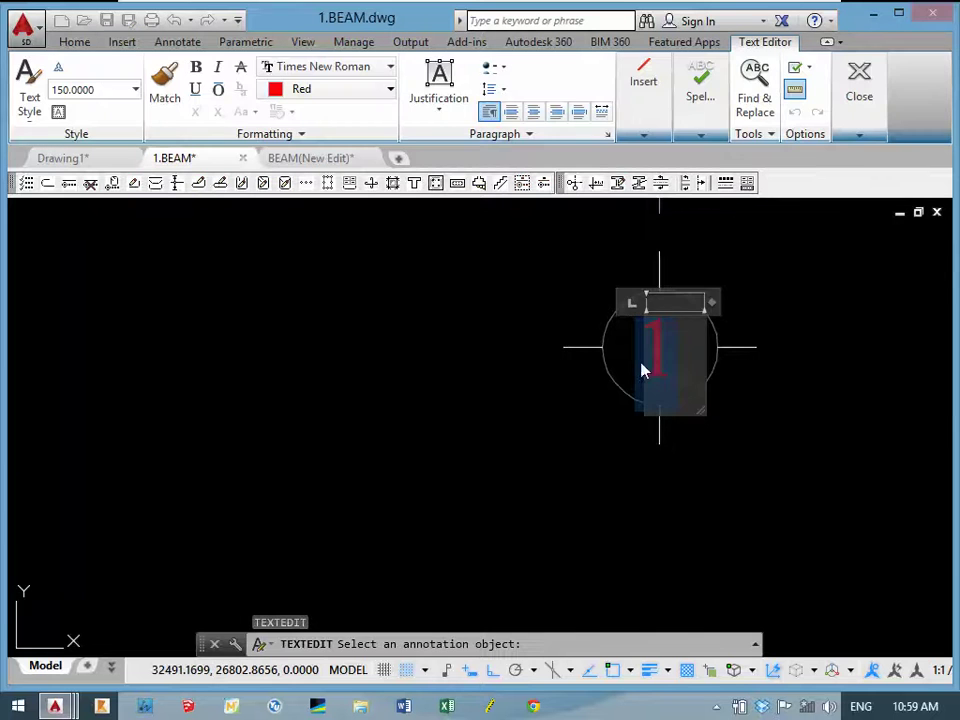
text(H)
click(579, 411)
Relabel the two '1' bubbles near beam B7 as I and J.
scroll(579, 411, down, 3)
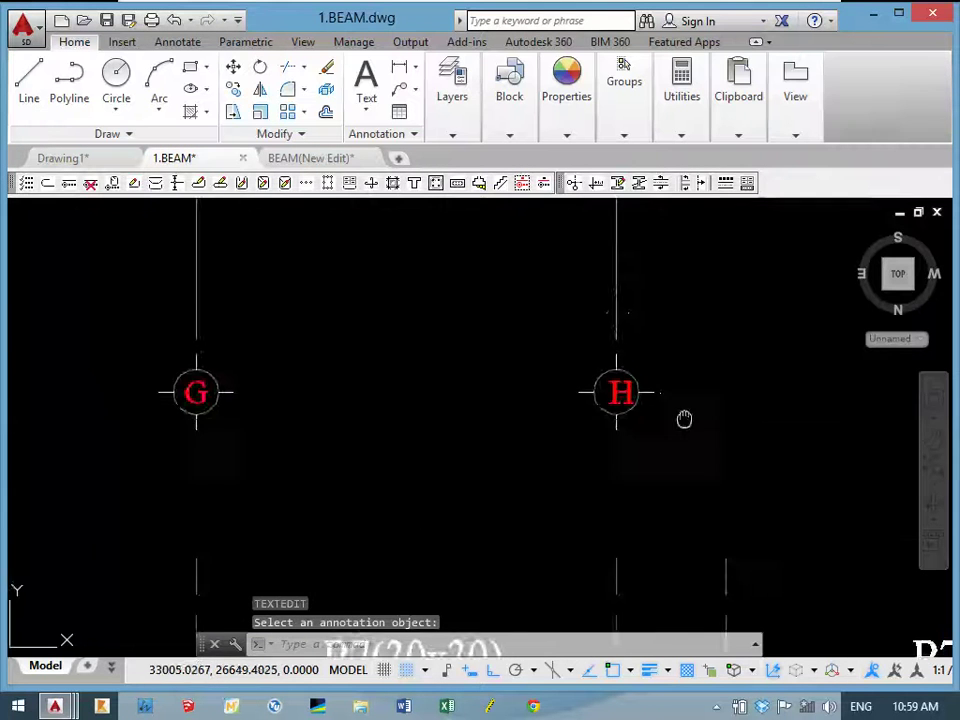
scroll(684, 418, down, 2)
middle_drag(647, 379, 471, 369)
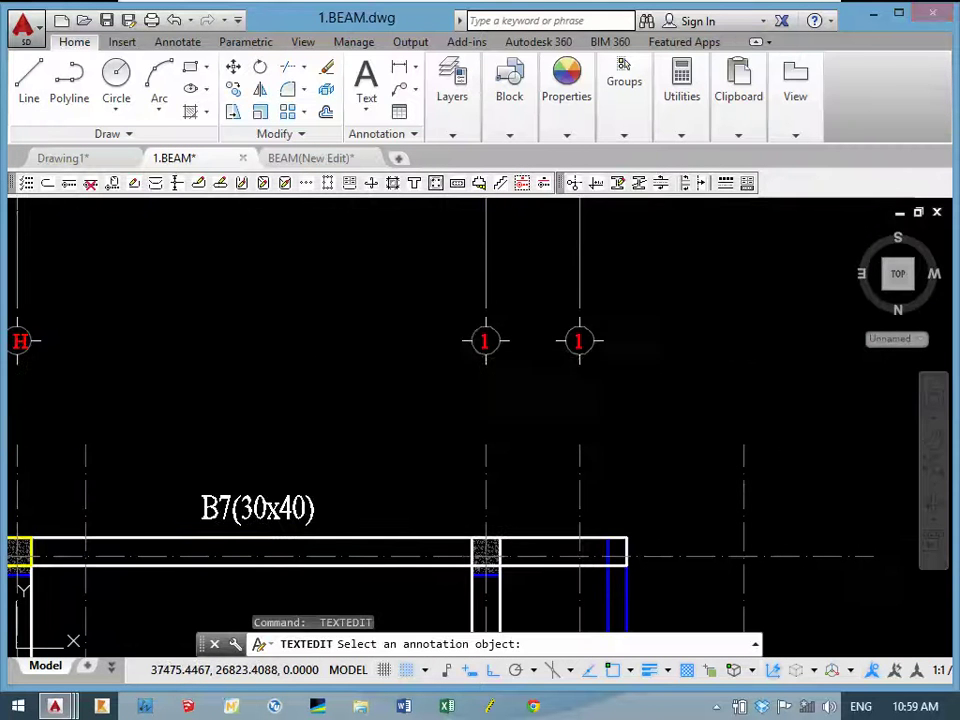
click(482, 342)
text(I)
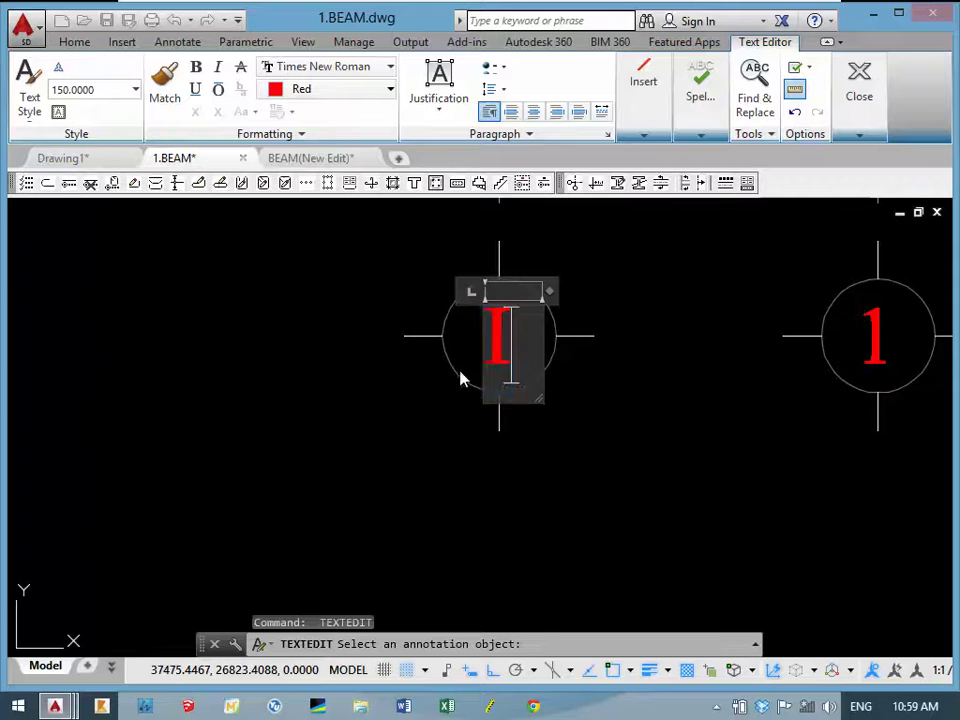
click(409, 390)
scroll(420, 405, down, 3)
scroll(411, 426, down, 2)
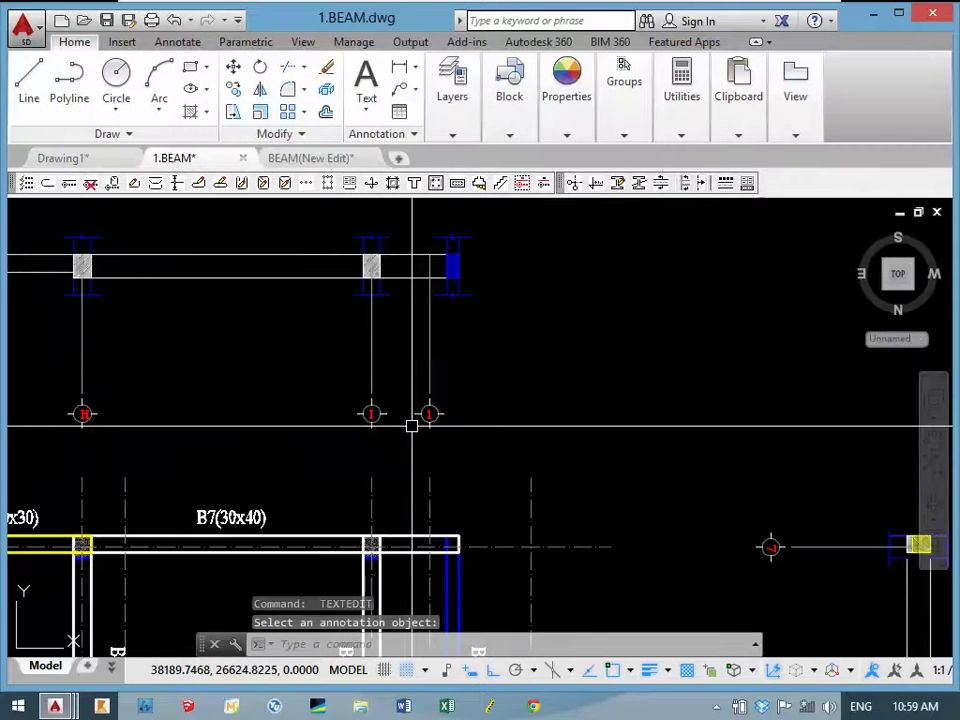
scroll(415, 424, up, 2)
scroll(428, 416, up, 5)
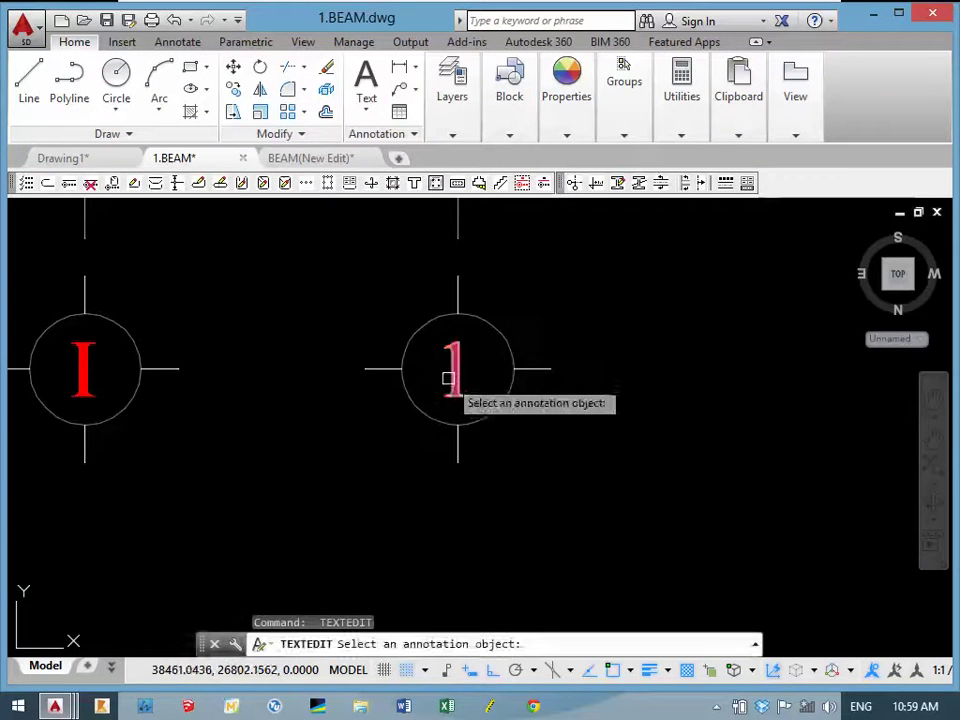
click(453, 388)
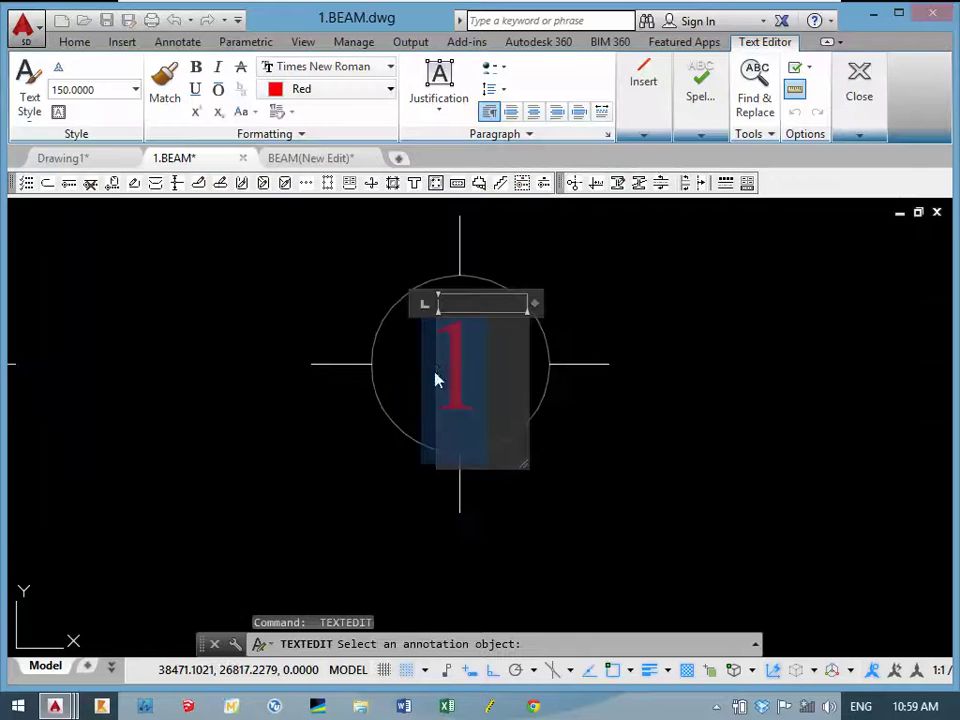
text(J)
click(433, 380)
scroll(420, 400, down, 3)
scroll(405, 415, down, 2)
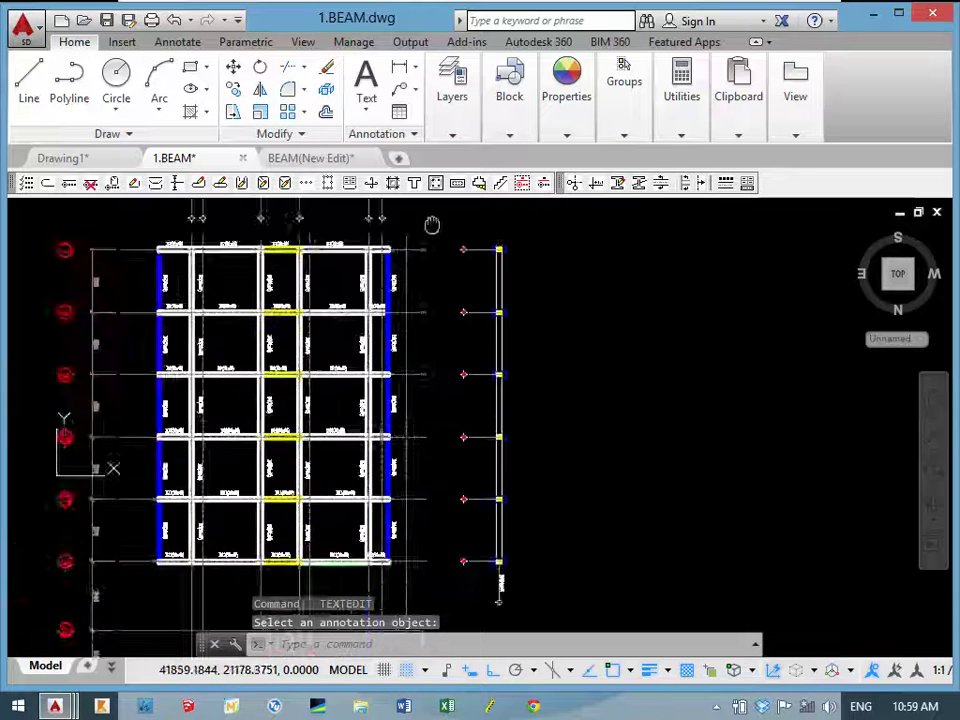
scroll(395, 424, up, 1)
scroll(395, 424, down, 3)
scroll(407, 328, up, 5)
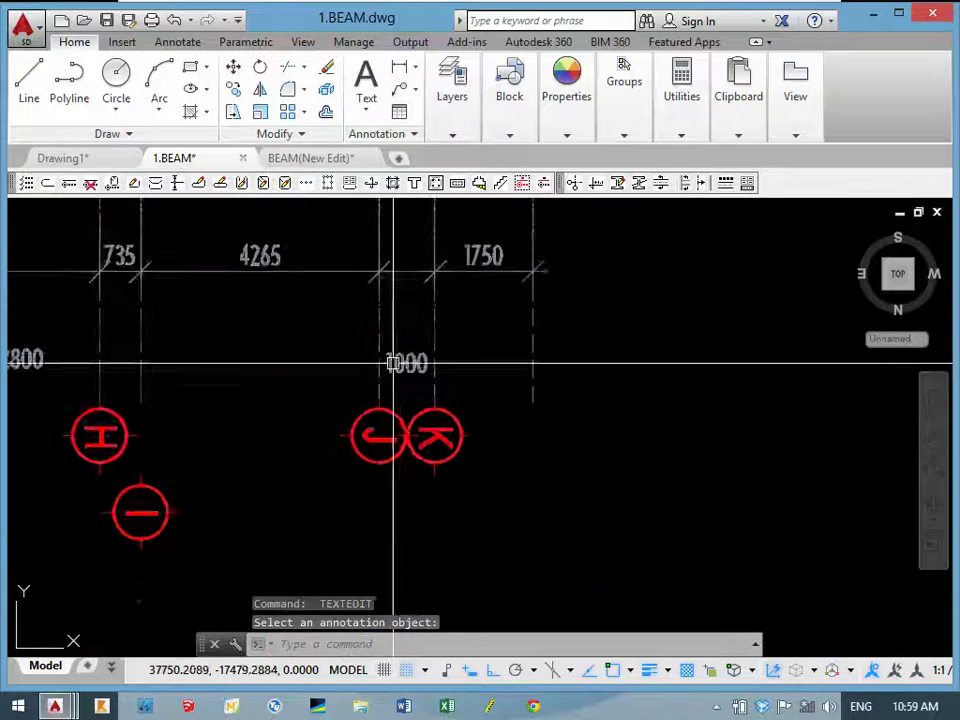
scroll(430, 322, down, 5)
scroll(430, 322, down, 3)
scroll(428, 476, up, 1)
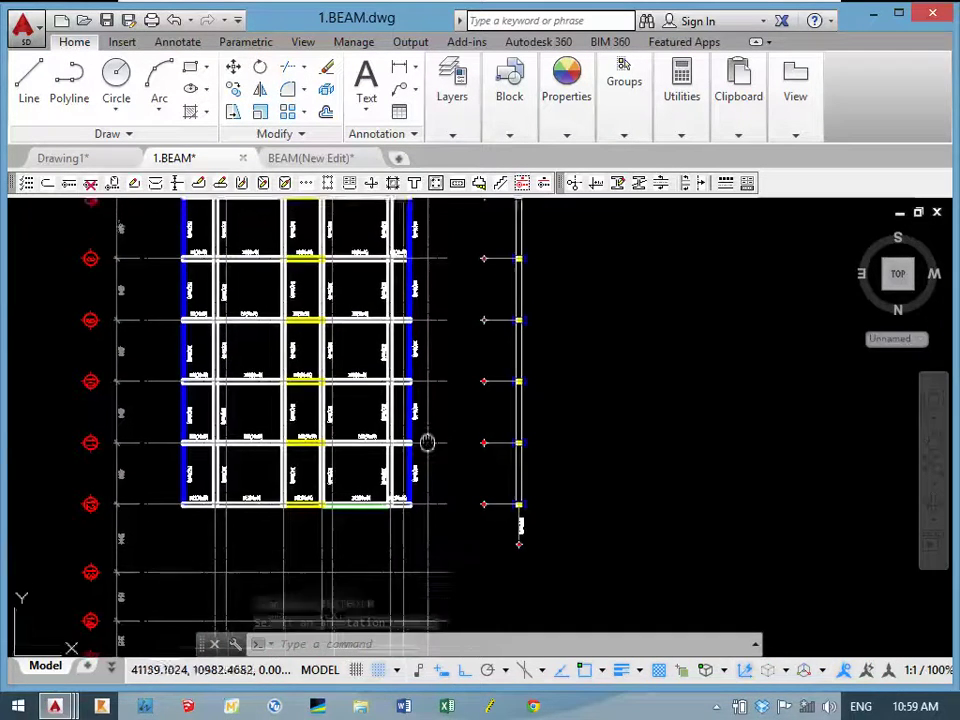
middle_drag(428, 444, 390, 382)
scroll(392, 390, up, 4)
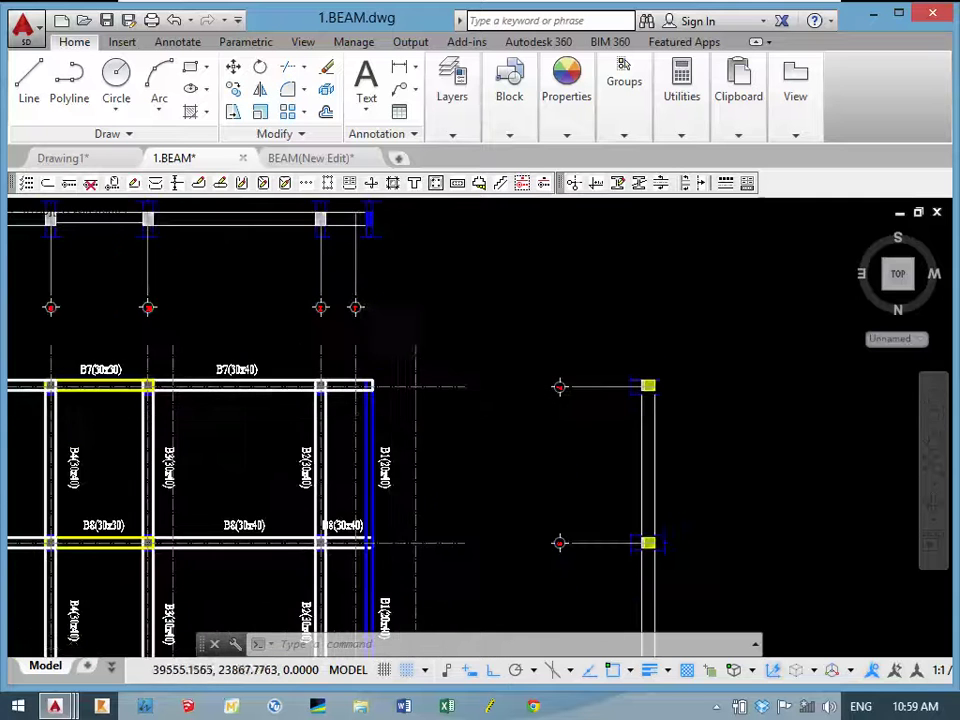
scroll(370, 390, down, 2)
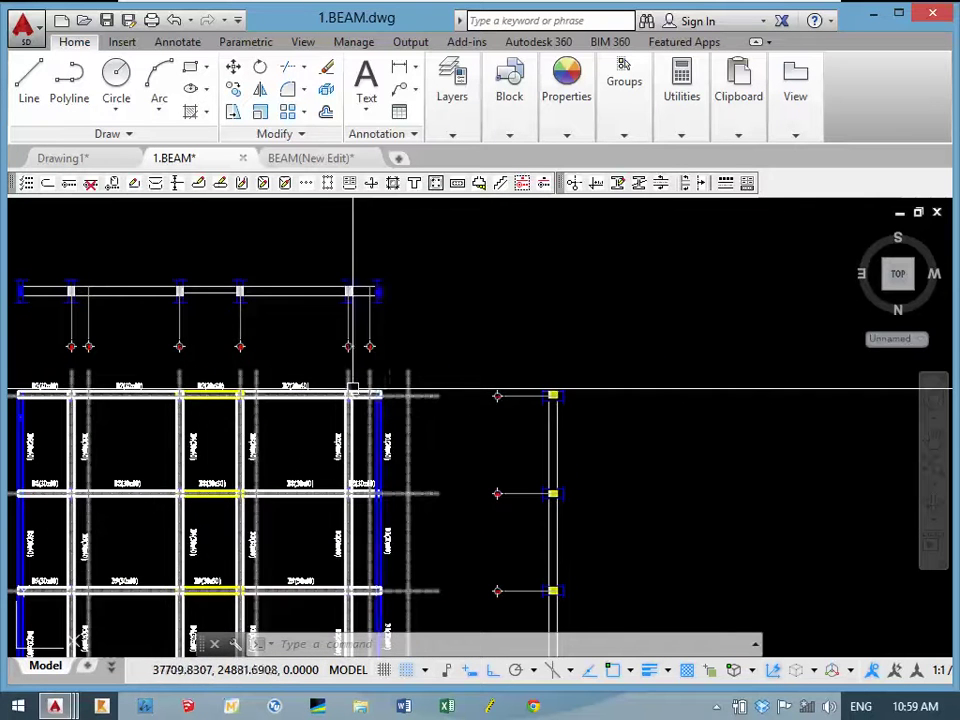
scroll(351, 392, up, 2)
scroll(339, 330, up, 2)
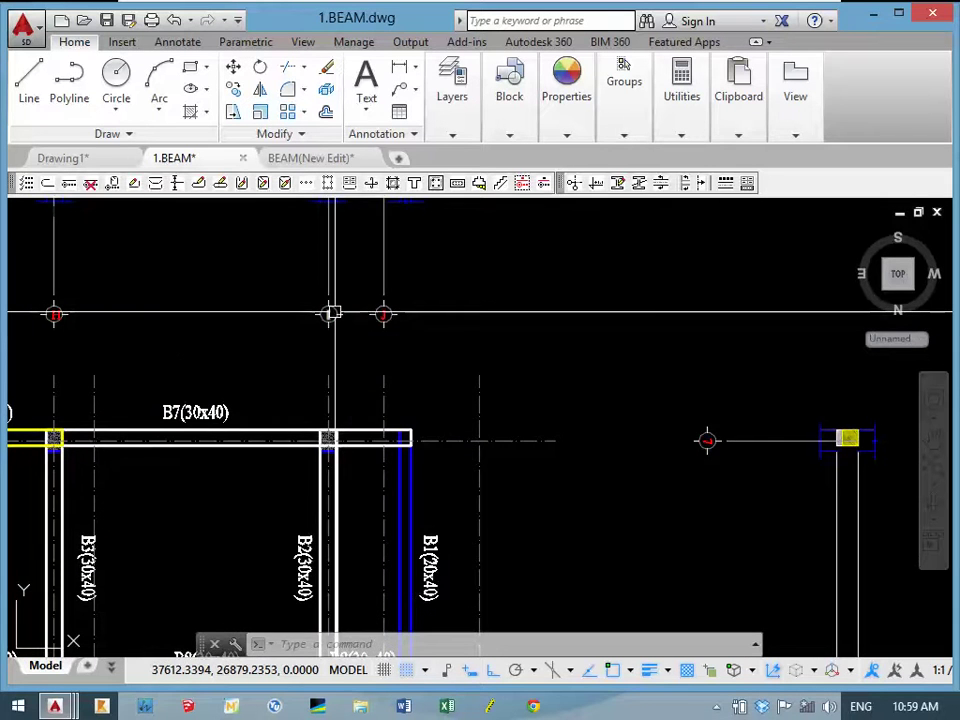
scroll(320, 290, down, 1)
scroll(320, 290, down, 2)
mouse_move(332, 398)
middle_down()
mouse_move(342, 455)
mouse_move(339, 364)
middle_up()
scroll(300, 210, down, 2)
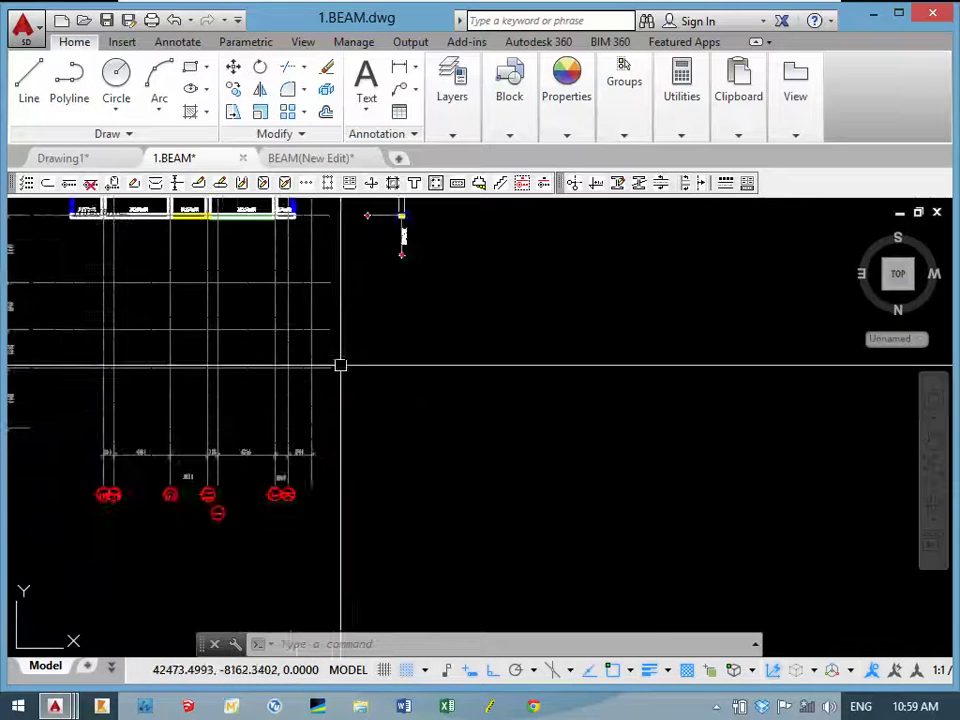
scroll(300, 450, up, 2)
scroll(260, 514, up, 2)
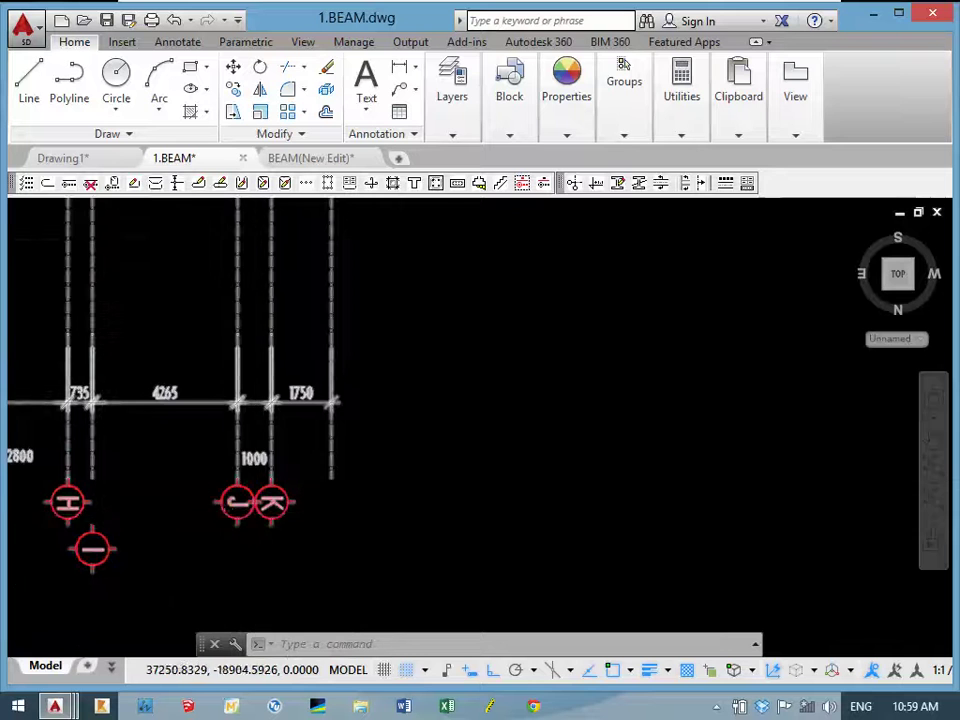
scroll(208, 369, down, 1)
scroll(253, 285, down, 3)
middle_drag(253, 285, 255, 484)
scroll(216, 340, up, 4)
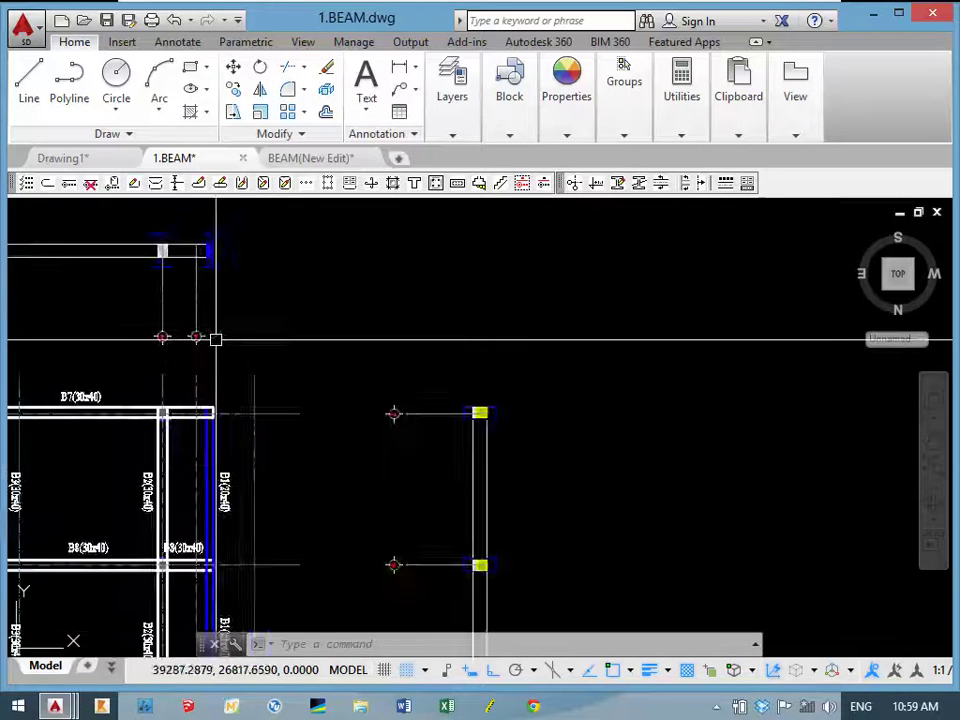
scroll(185, 340, up, 3)
scroll(150, 330, up, 2)
scroll(145, 350, down, 5)
middle_drag(150, 375, 436, 205)
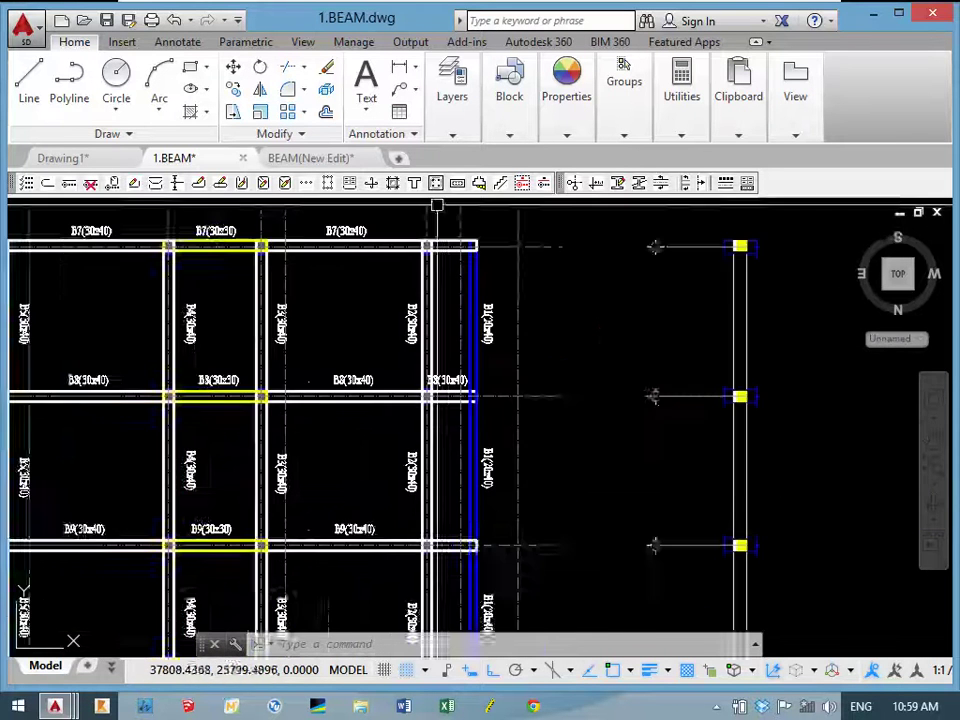
scroll(420, 230, down, 2)
scroll(390, 435, down, 2)
middle_drag(392, 439, 317, 263)
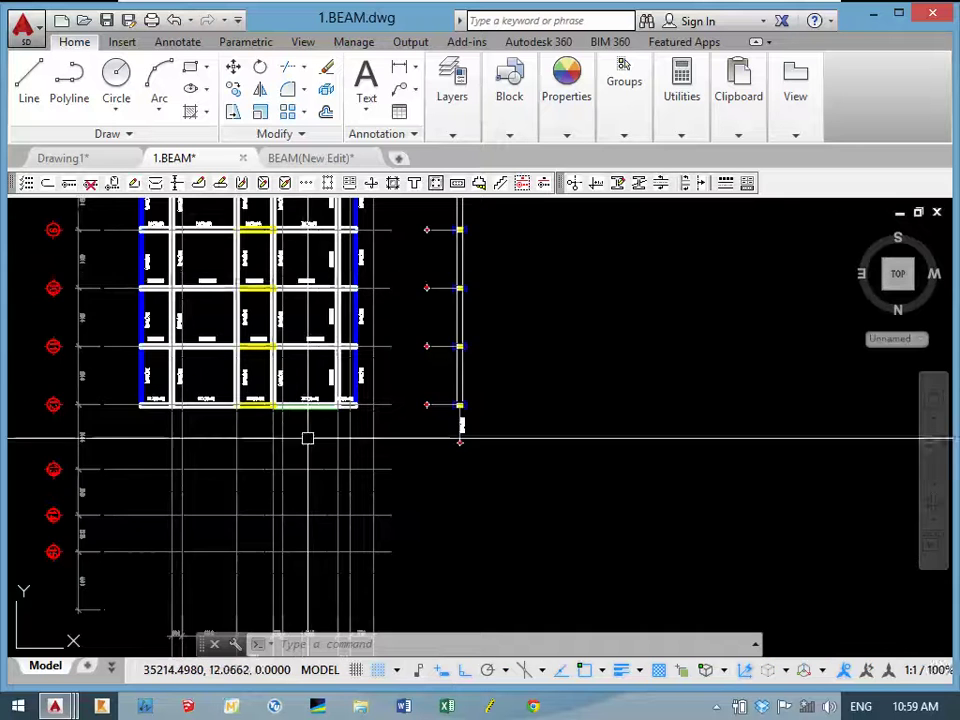
mouse_move(308, 438)
middle_down()
mouse_move(345, 600)
mouse_move(328, 460)
mouse_move(369, 452)
middle_up()
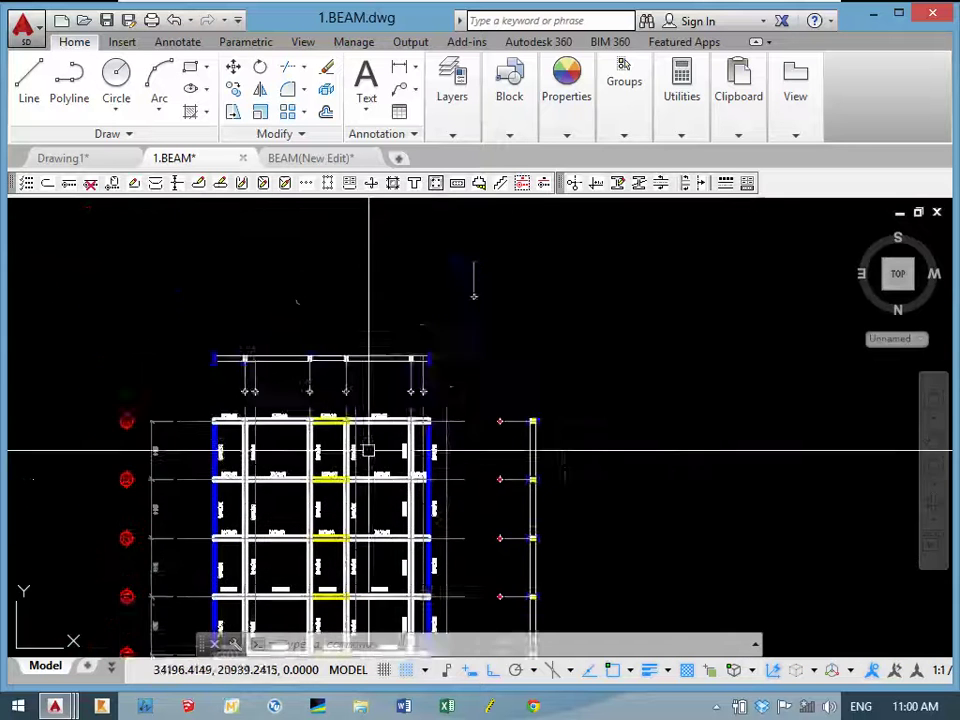
scroll(369, 452, up, 5)
Place a vertical construction line between grids H and I.
text(XL)
key(Return)
text(V)
key(Return)
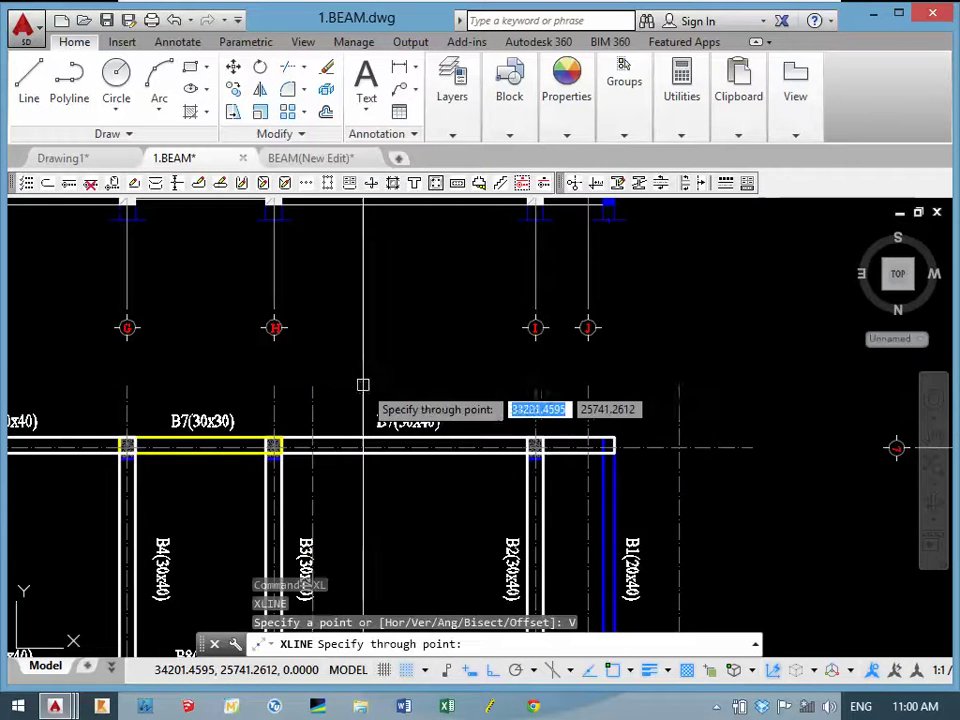
click(314, 384)
text(CO)
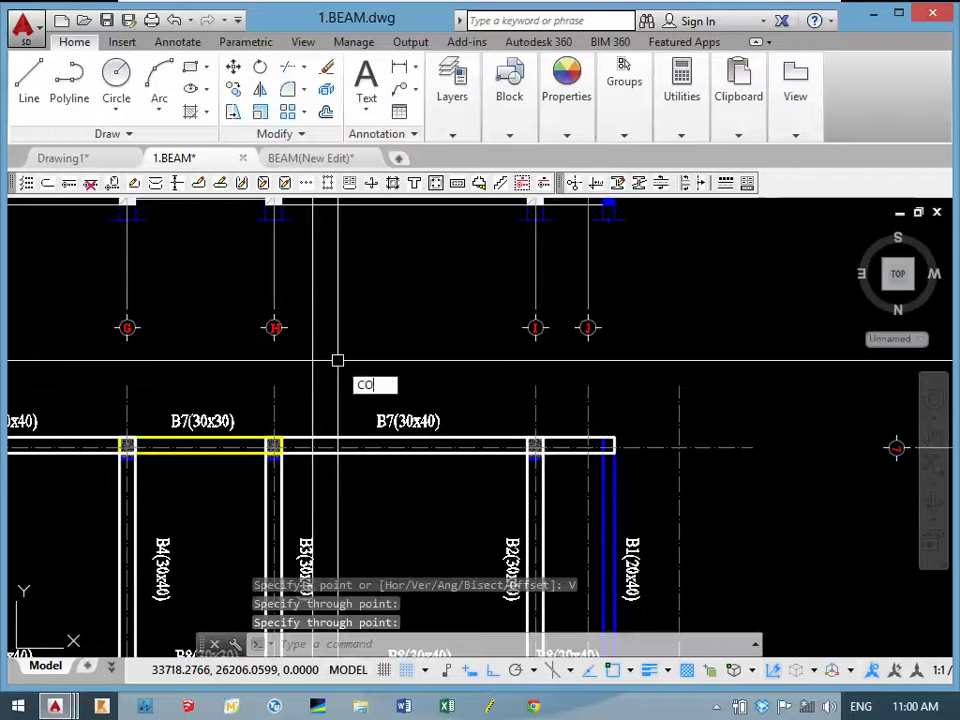
Copy bubble H and its grid line onto the new construction line.
key(Return)
scroll(195, 288, up, 2)
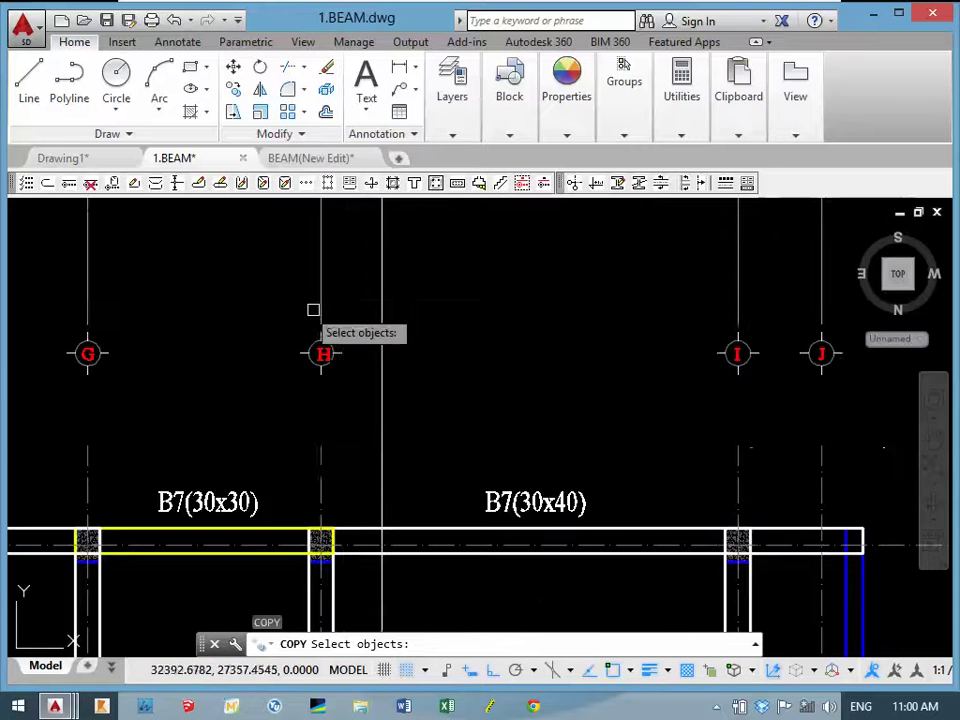
drag(353, 300, 261, 388)
middle_drag(261, 388, 226, 558)
scroll(315, 231, up, 4)
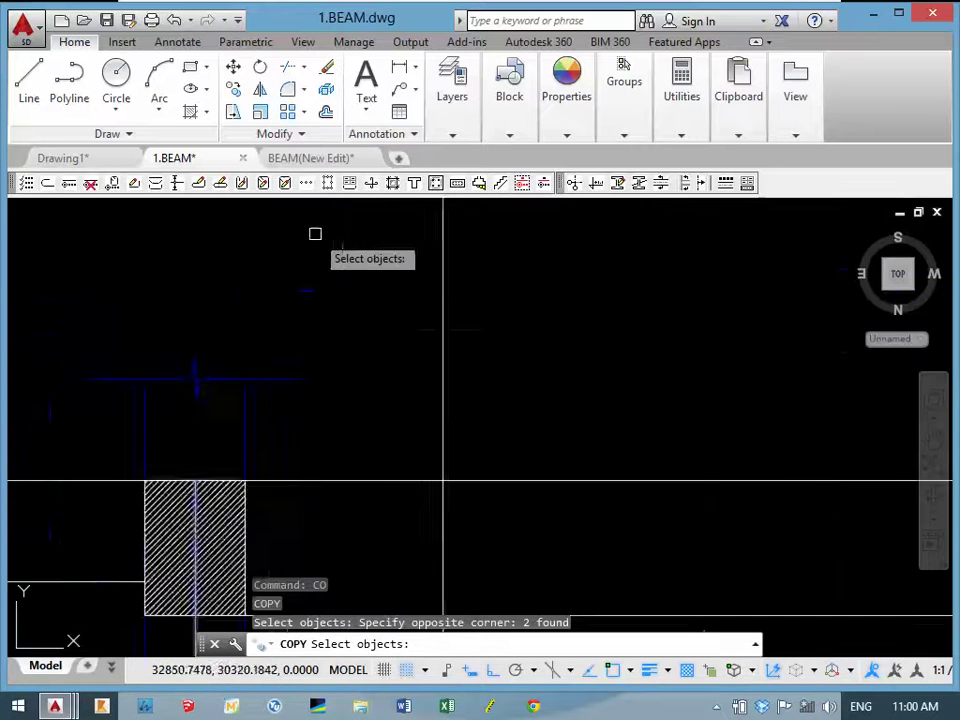
middle_drag(315, 231, 201, 471)
key(Return)
scroll(167, 493, up, 2)
scroll(171, 475, up, 2)
scroll(187, 470, up, 1)
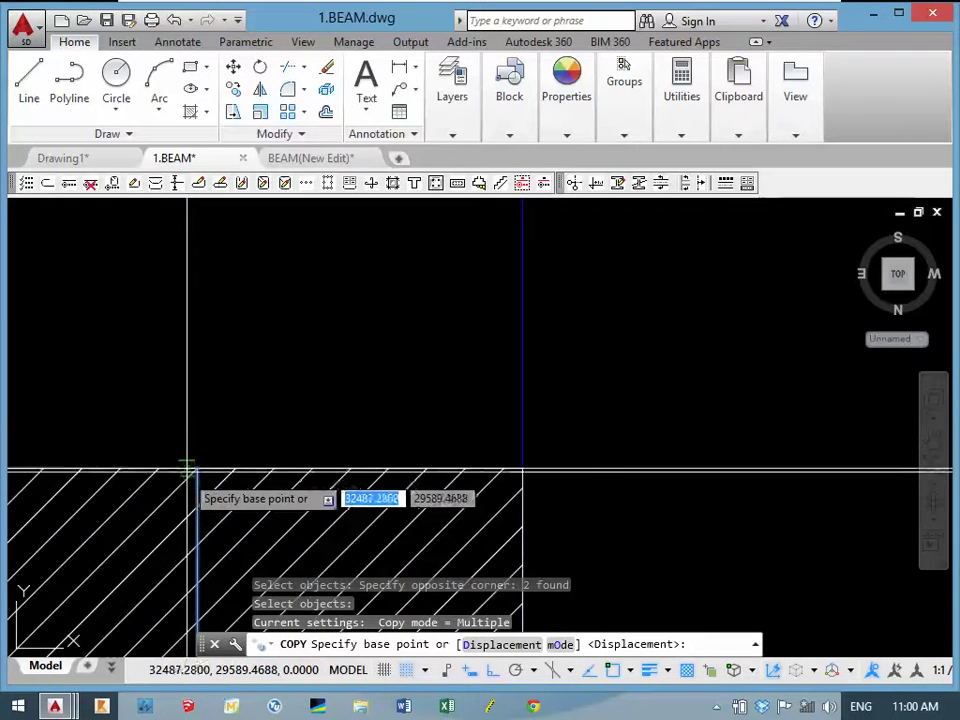
click(197, 468)
scroll(400, 475, down, 2)
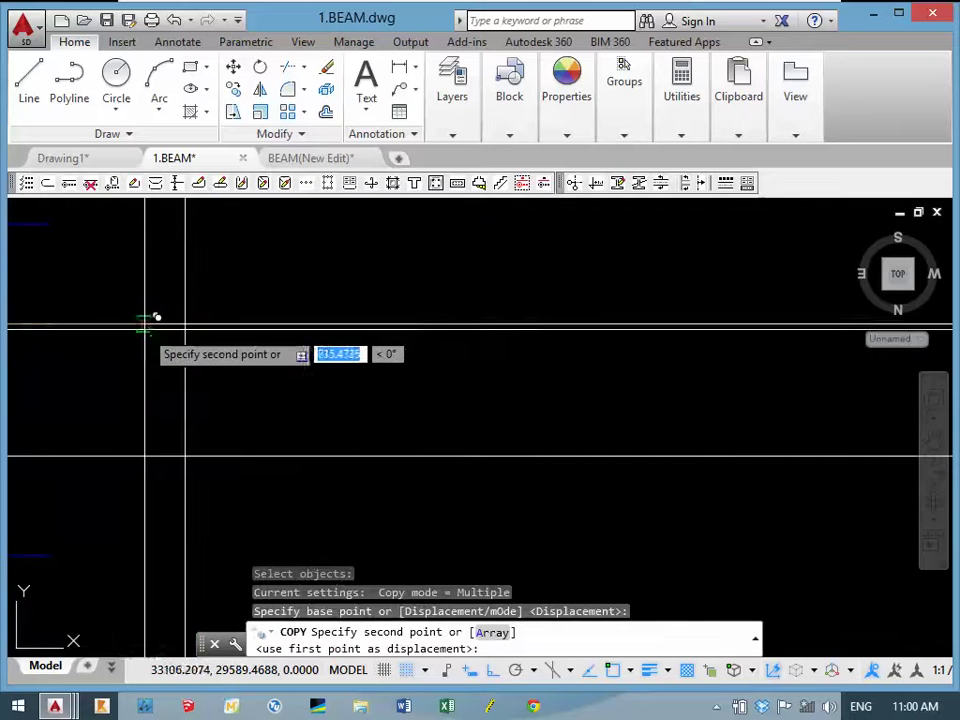
click(188, 315)
scroll(204, 392, down, 2)
scroll(236, 354, down, 2)
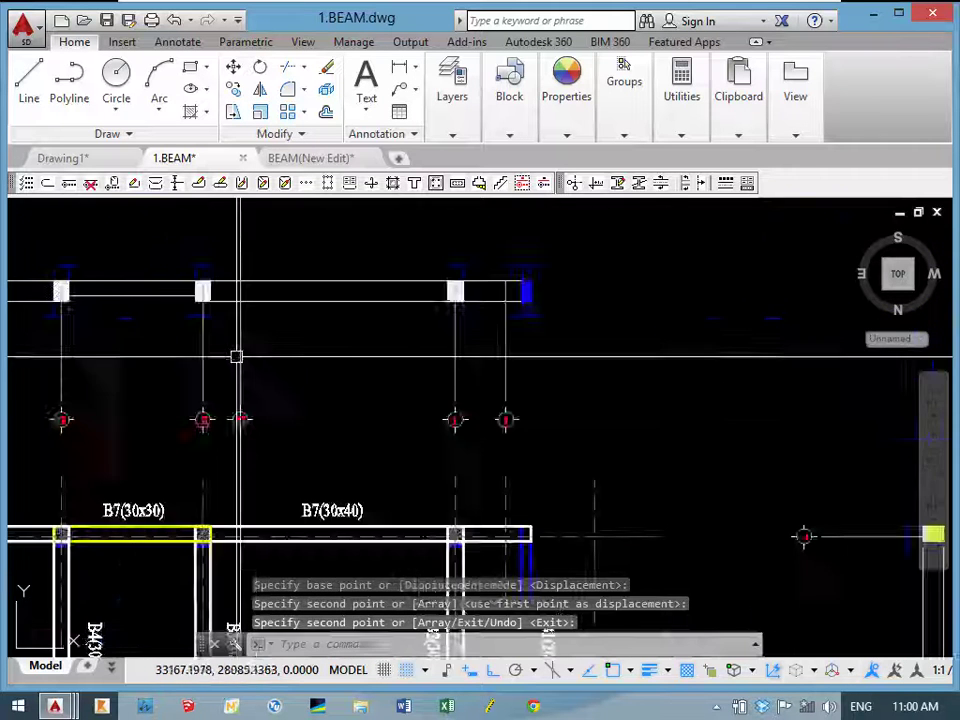
scroll(232, 399, up, 3)
scroll(232, 399, up, 3)
Erase the copied H bubble parts, then undo to restore the bubble circle.
click(290, 430)
text(E)
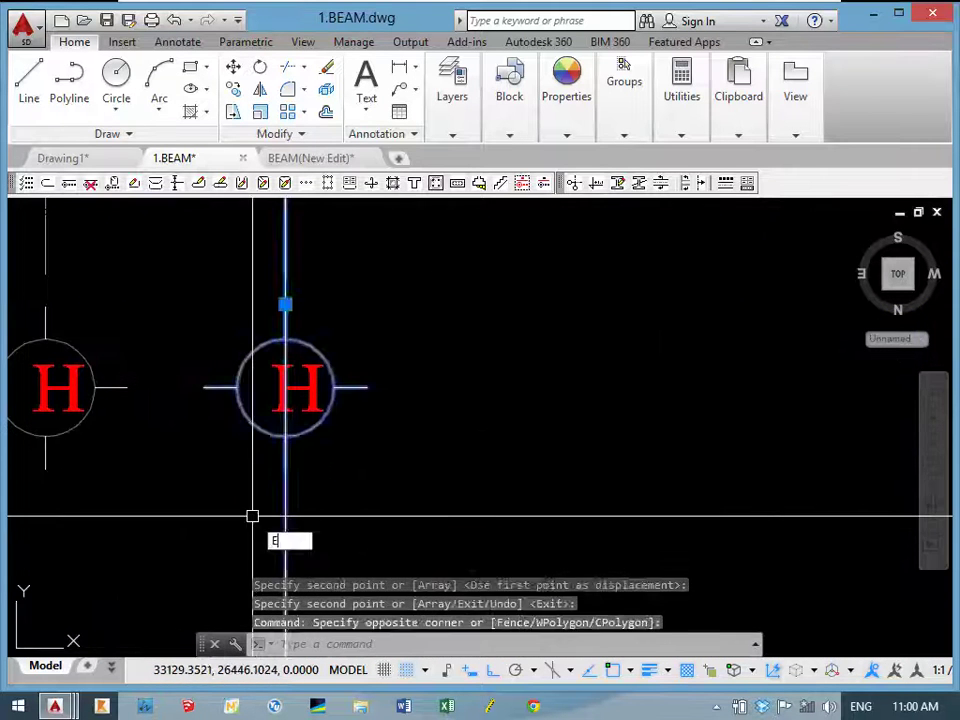
key(Return)
key(Return)
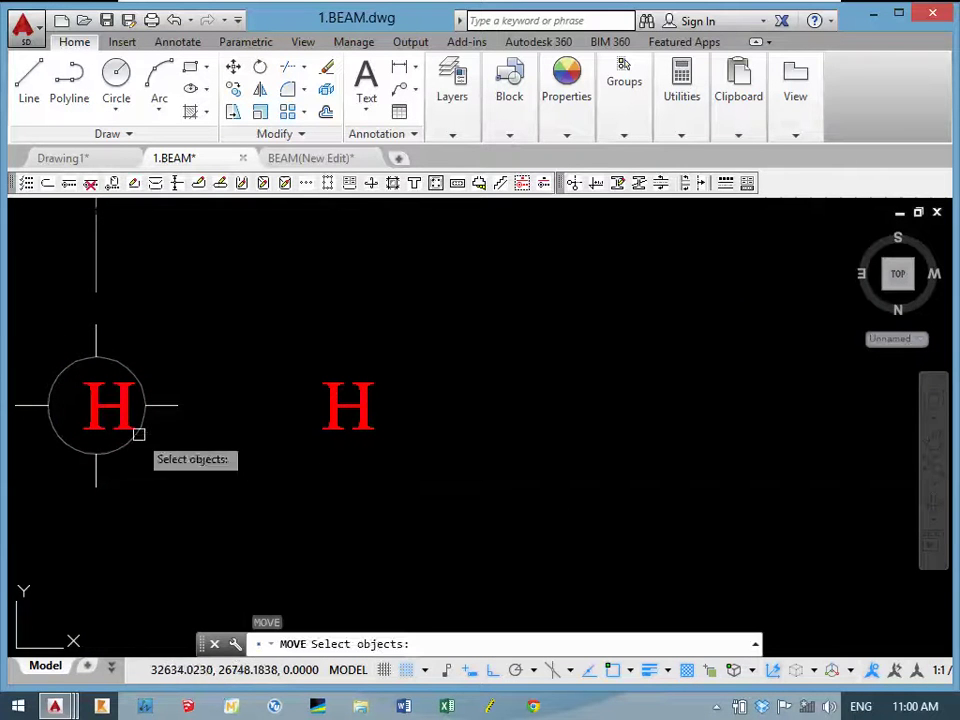
key(Return)
key(Escape)
click(373, 376)
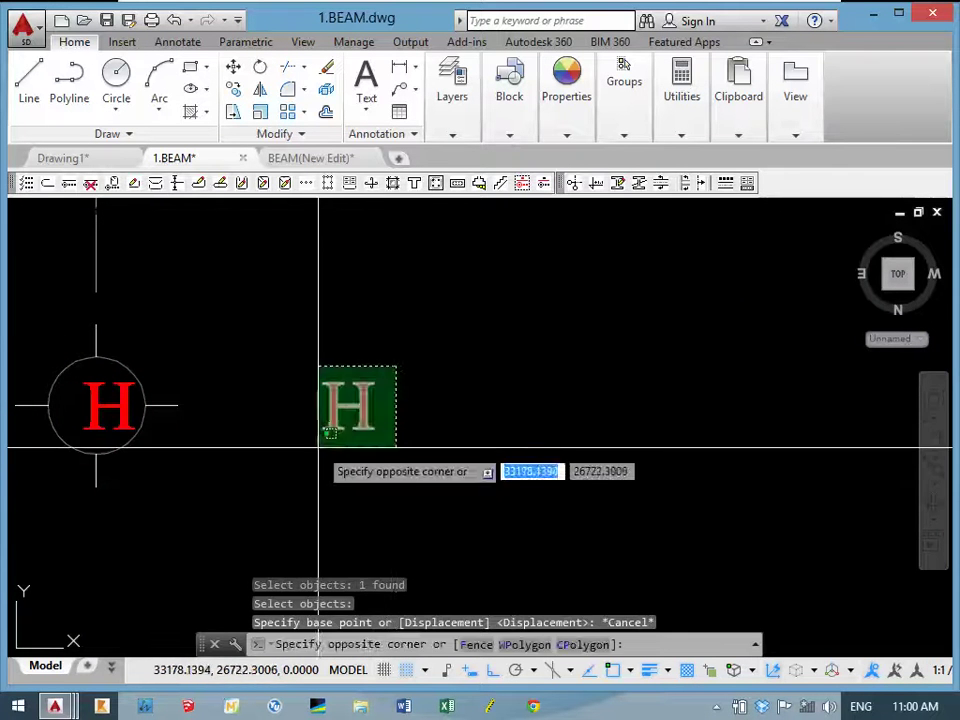
click(322, 451)
key(Escape)
key(Escape)
key(ctrl+z)
key(ctrl+z)
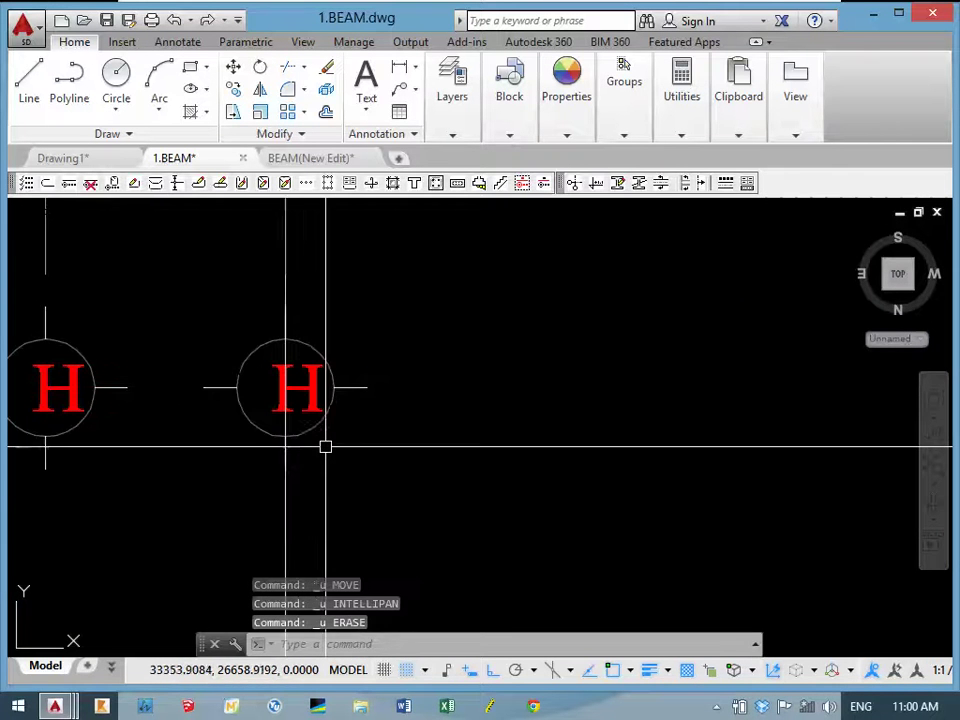
scroll(505, 415, down, 2)
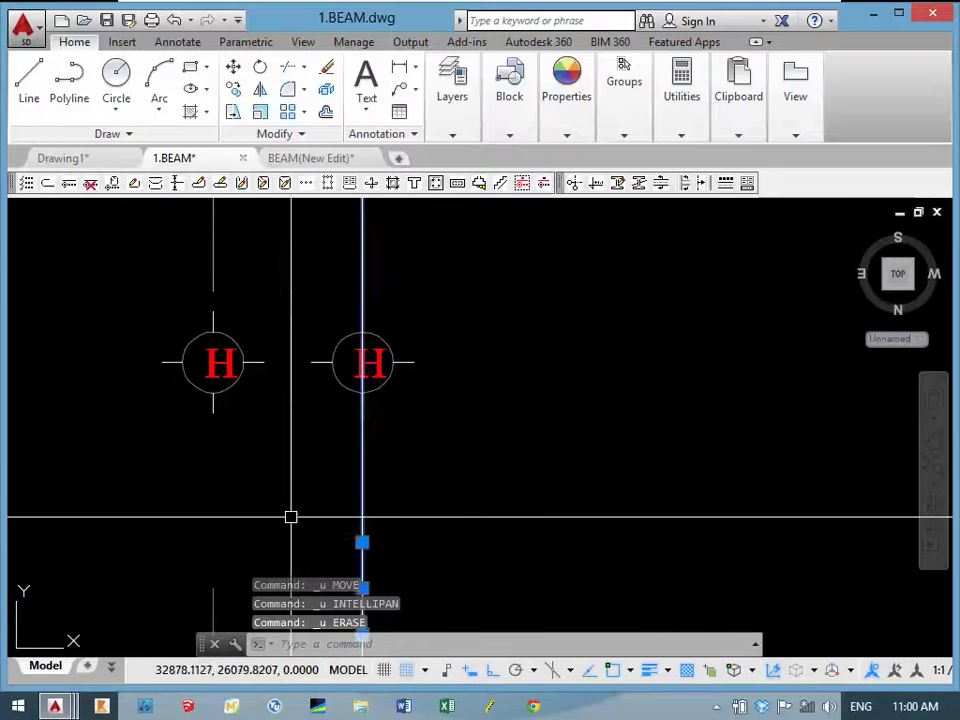
Erase the extra vertical gridline and start moving the remaining gridline toward the right H bubble.
text(e)
key(Return)
text(m)
key(Return)
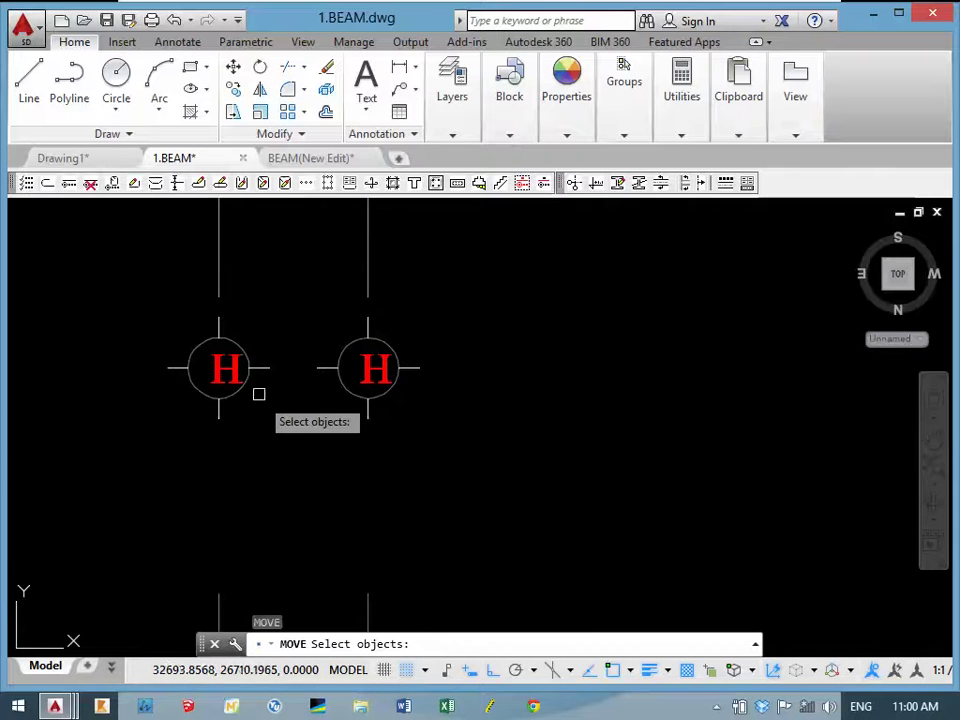
key(Return)
click(302, 437)
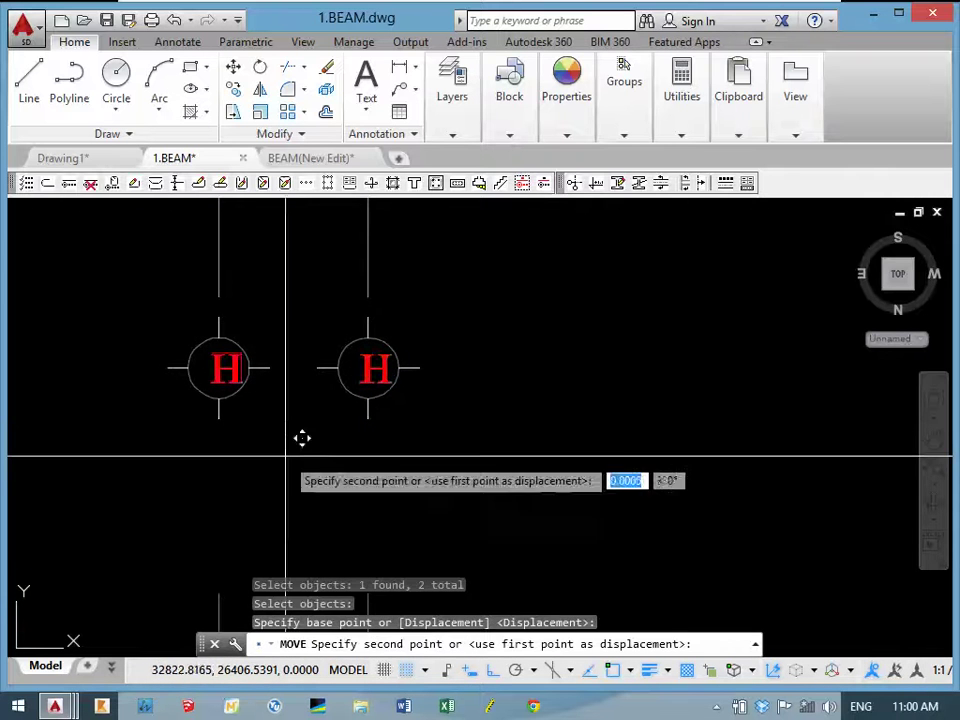
Drop the gridline through the right H bubble, relabel that bubble I, and move the I into place.
double_click(370, 398)
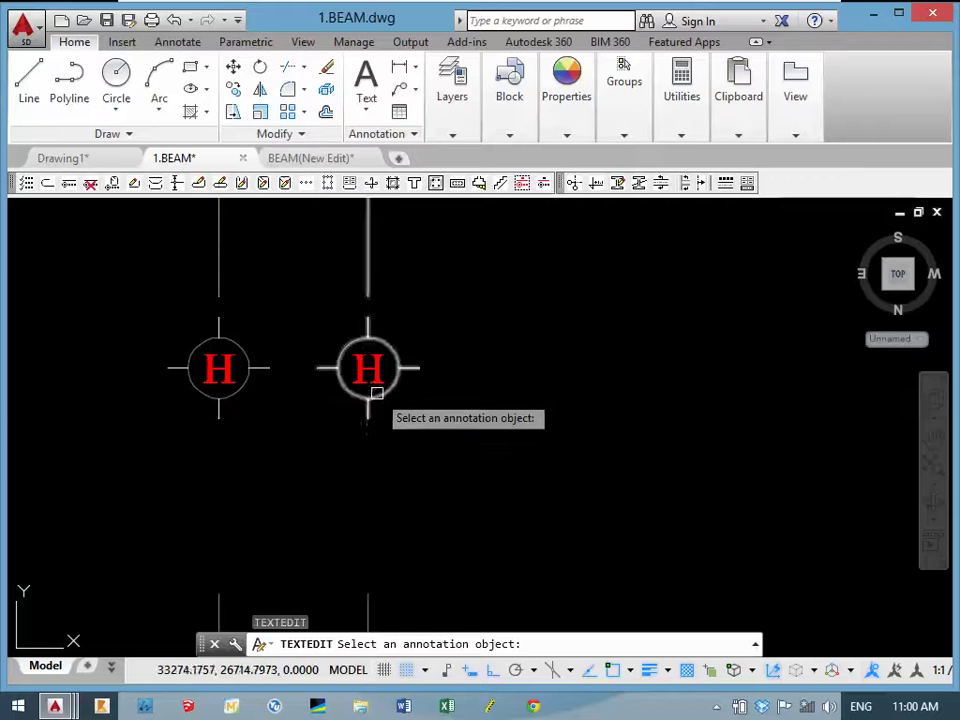
scroll(378, 380, up, 2)
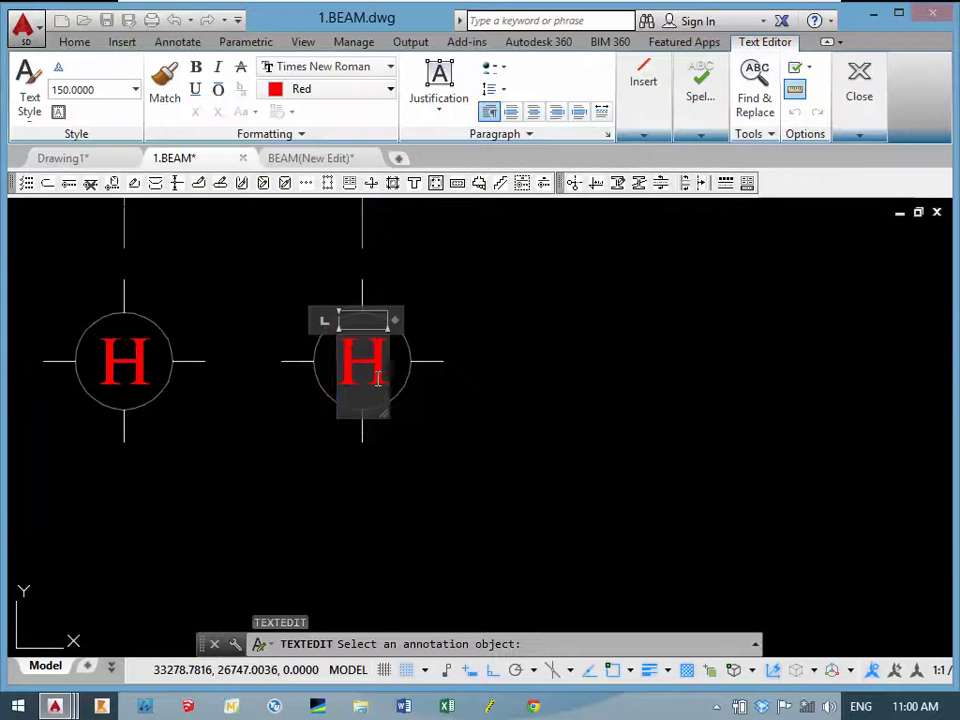
text(I)
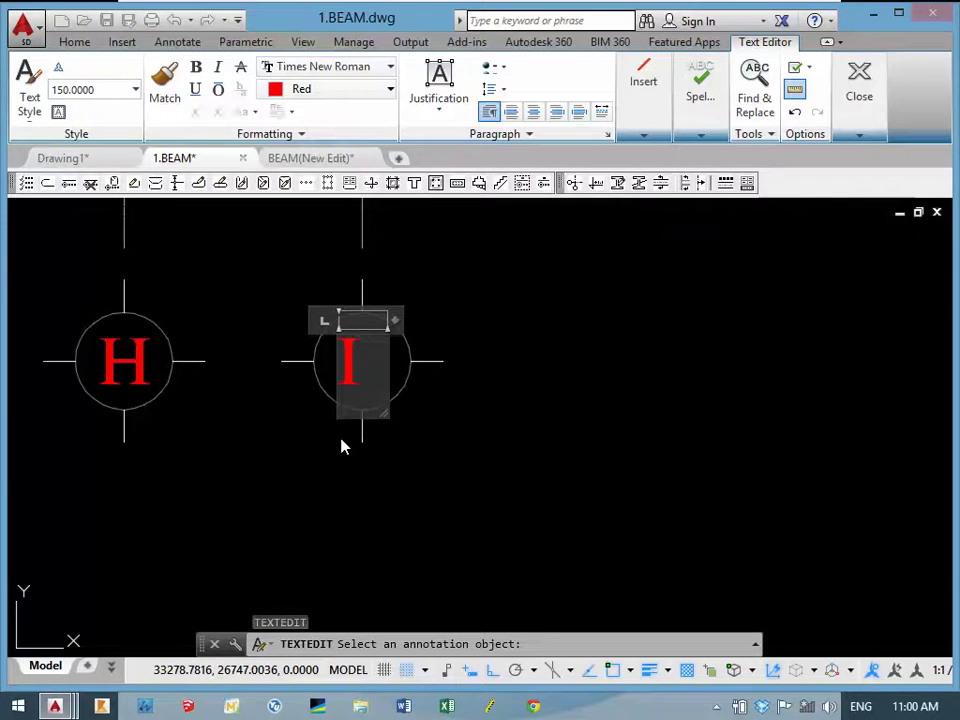
click(348, 430)
key(Escape)
text(m)
key(Return)
click(345, 390)
key(Return)
click(290, 380)
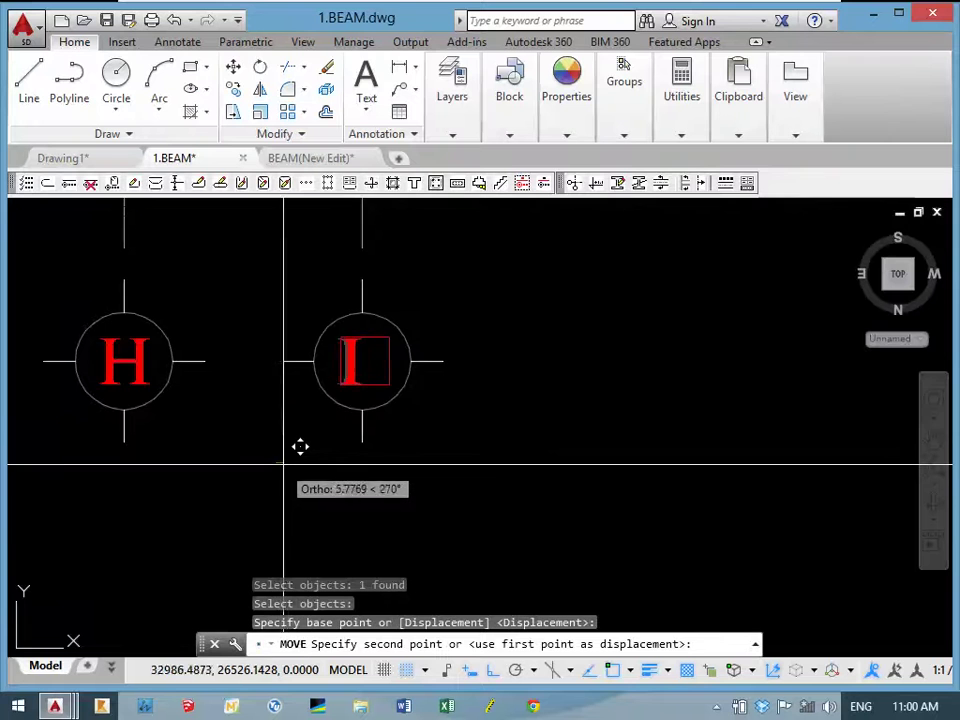
click(291, 463)
scroll(495, 446, down, 4)
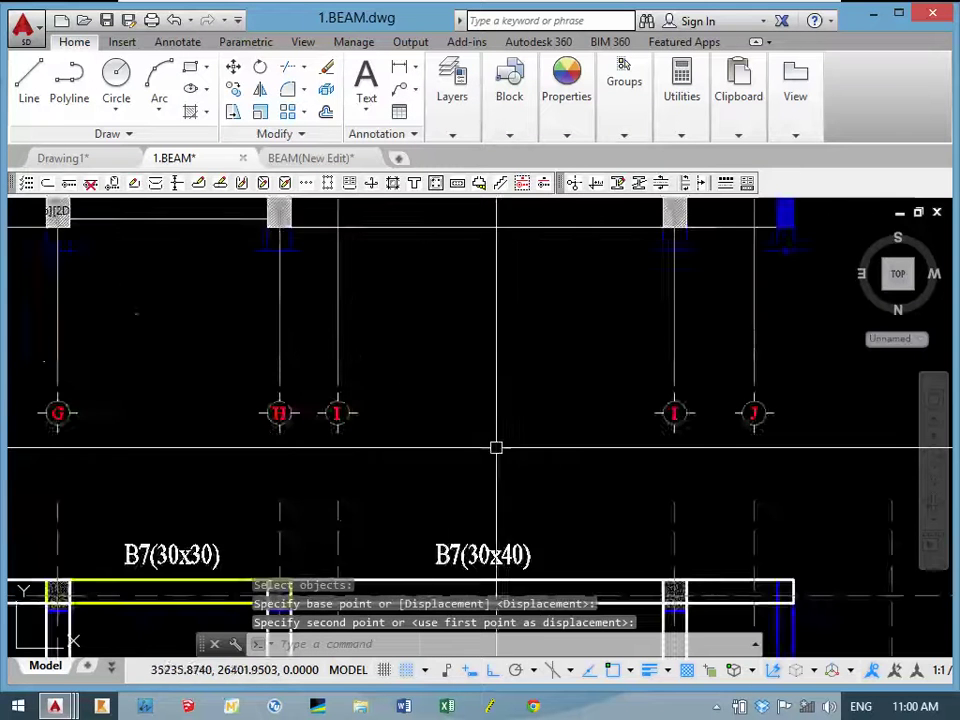
scroll(516, 422, up, 3)
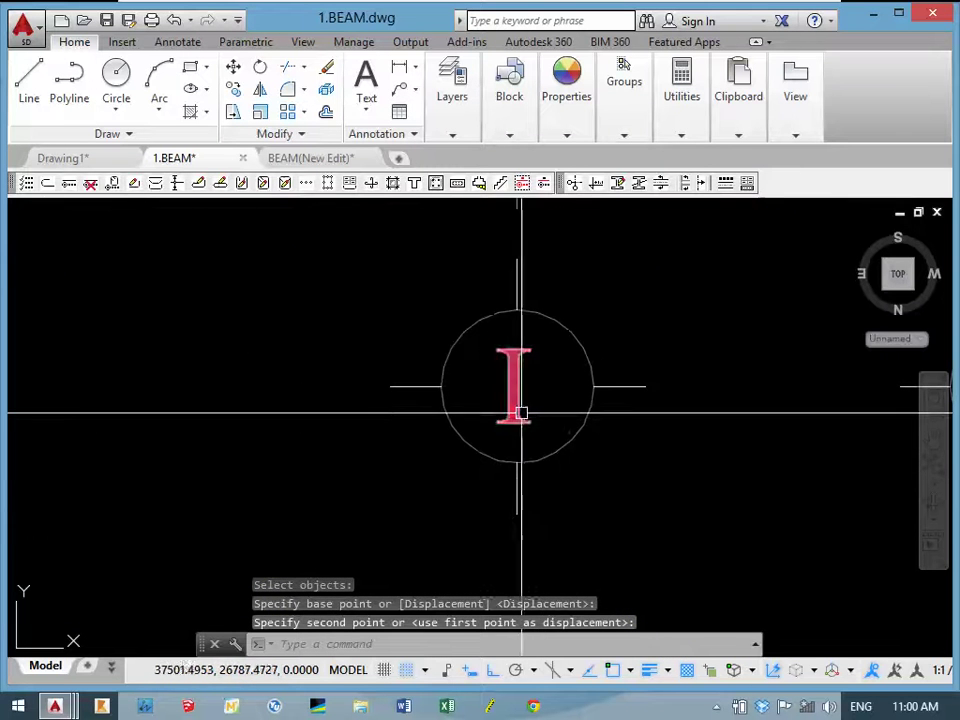
click(521, 412)
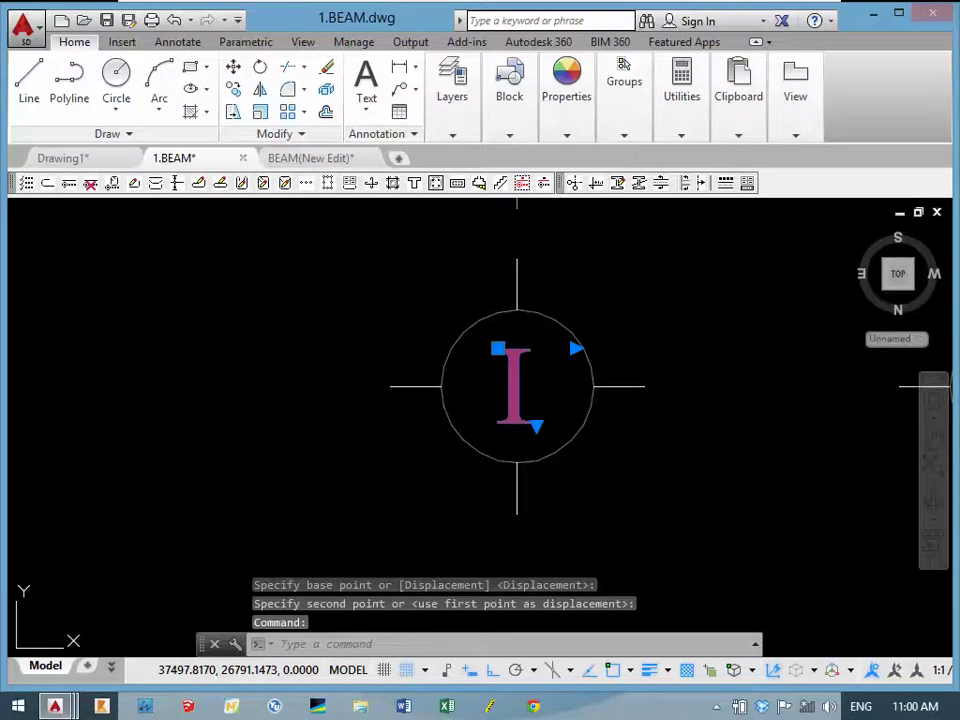
Relabel the next two copied bubbles as J and K.
double_click(517, 385)
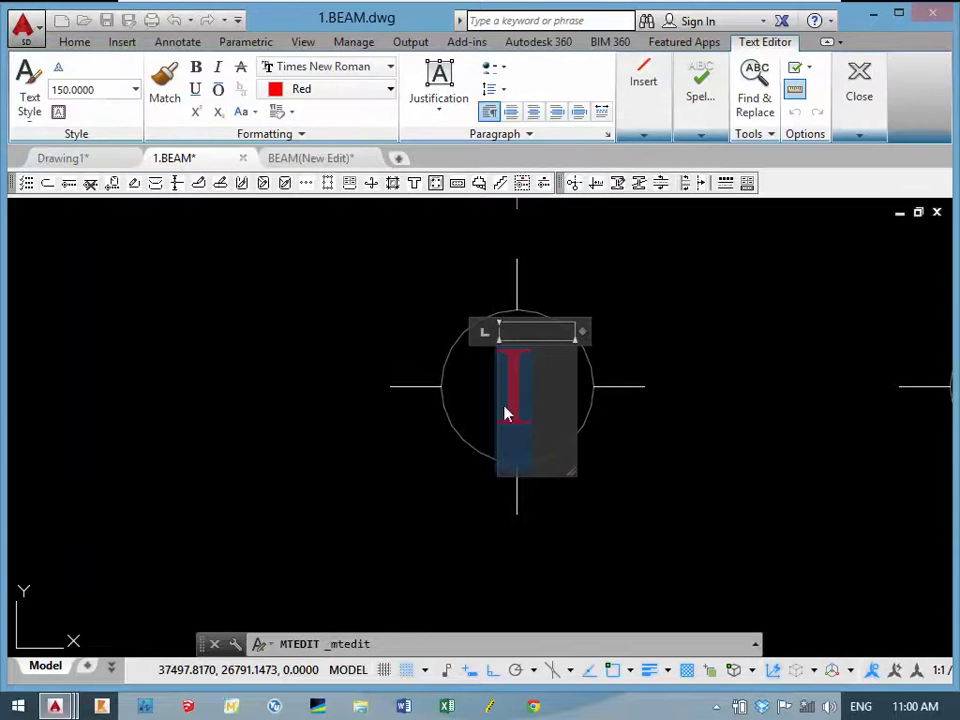
text(J)
click(452, 576)
scroll(345, 437, down, 2)
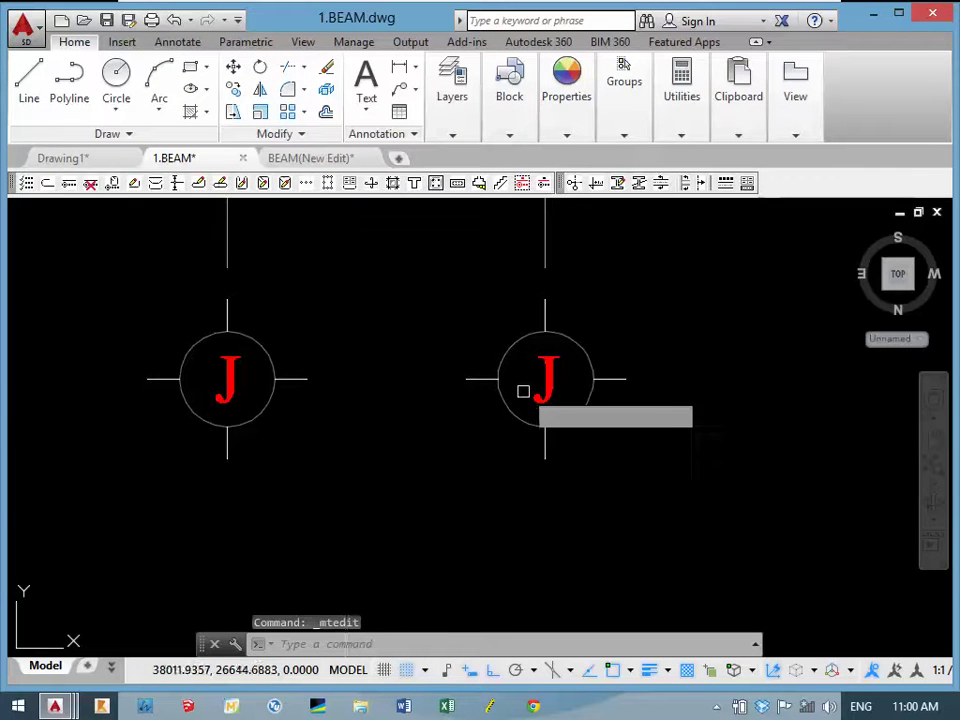
key(Return)
click(546, 396)
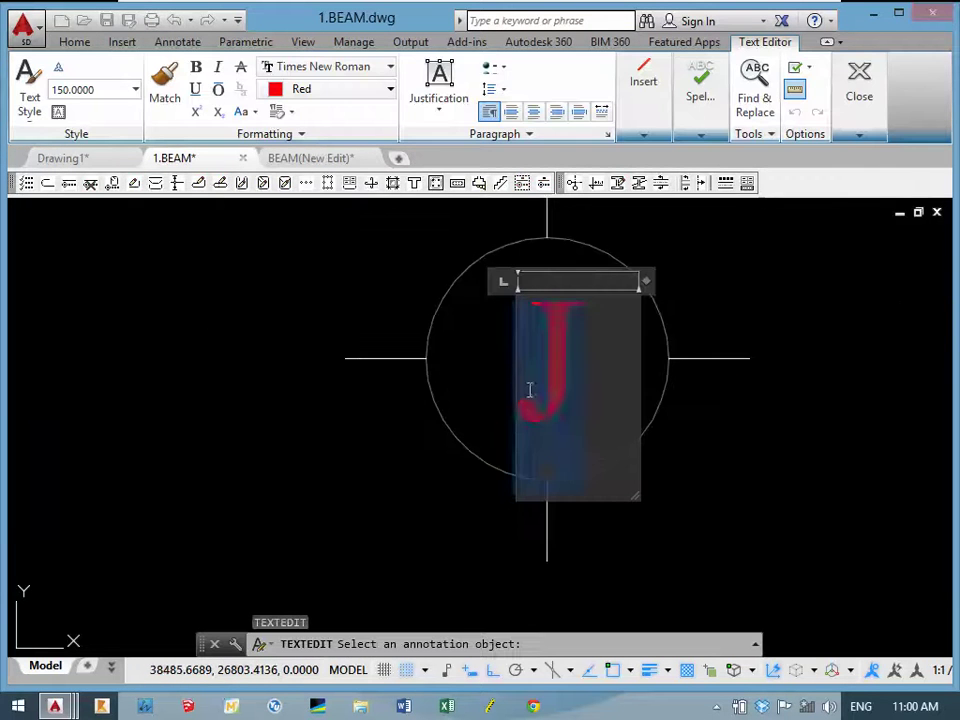
text(K)
click(356, 516)
Pan and zoom to show the full frame grid and the numbered row bubbles.
scroll(348, 424, down, 2)
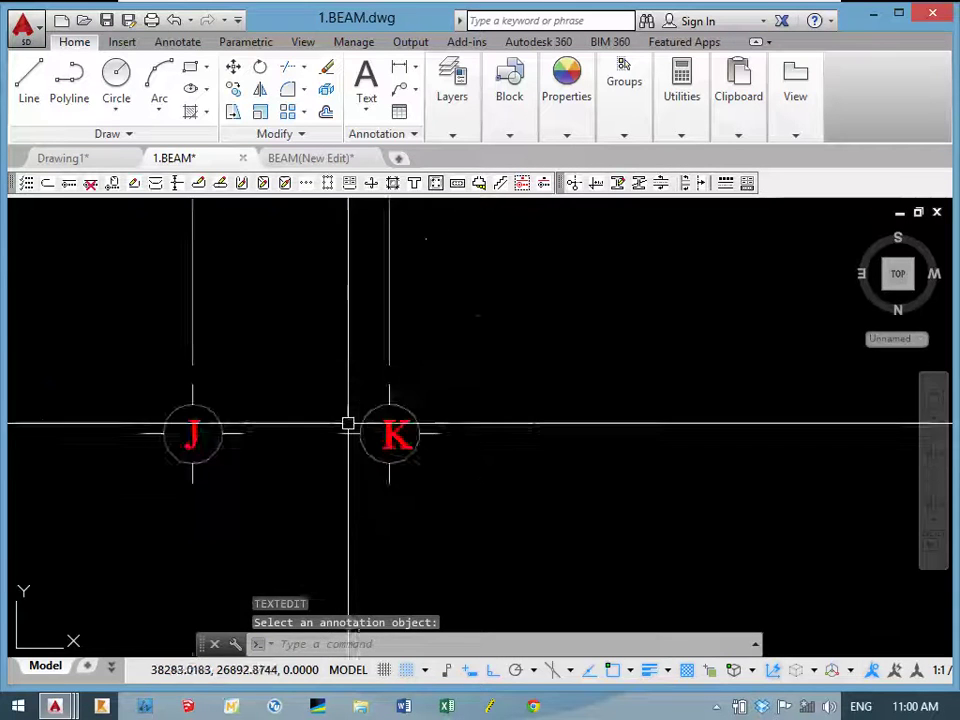
scroll(348, 424, down, 3)
scroll(302, 345, up, 2)
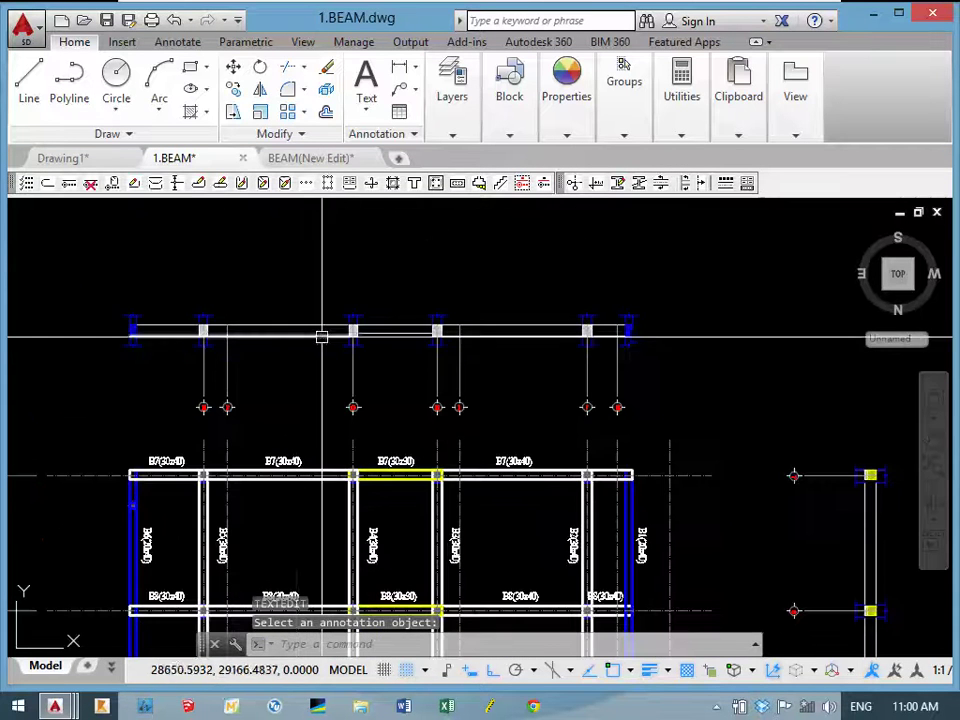
scroll(246, 347, up, 2)
middle_drag(176, 357, 150, 306)
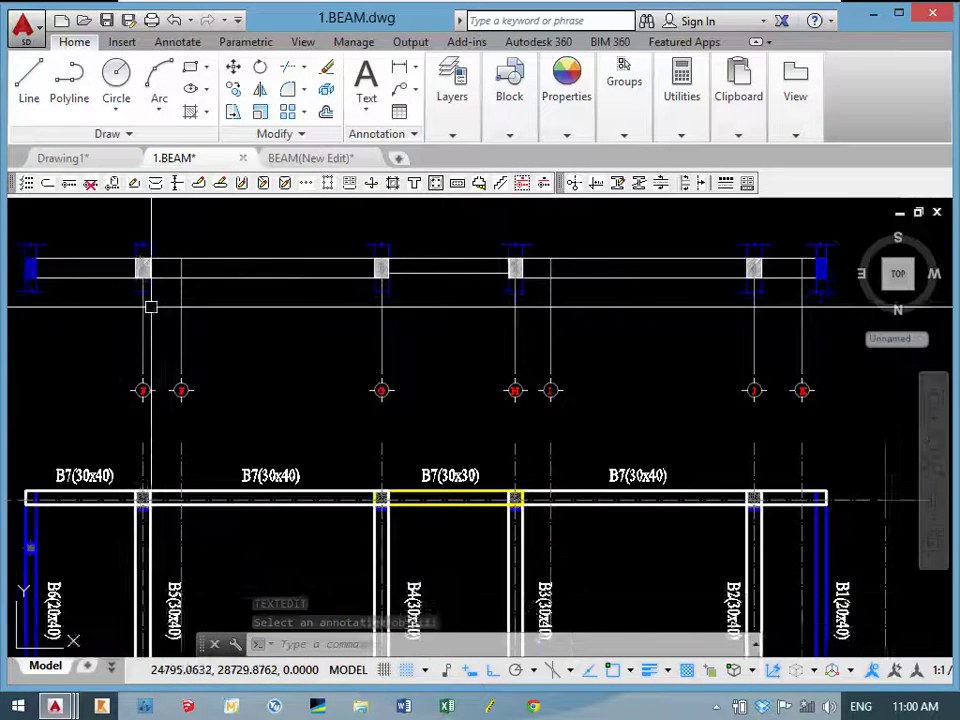
scroll(226, 359, down, 2)
scroll(226, 359, down, 2)
middle_drag(324, 341, 277, 213)
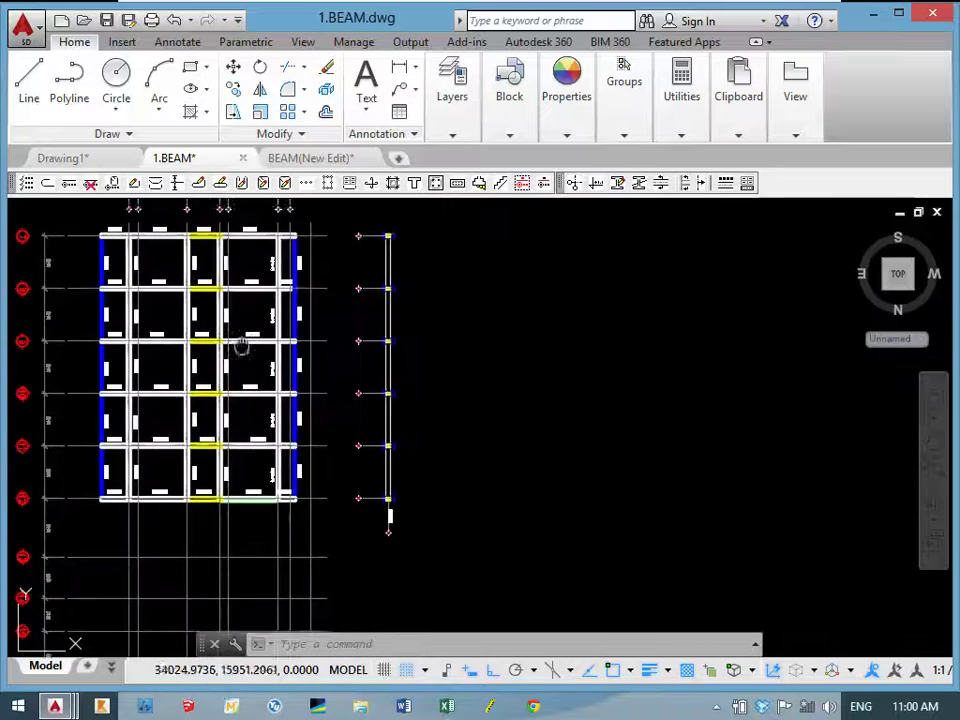
mouse_move(135, 260)
middle_down()
mouse_move(180, 322)
mouse_move(158, 313)
mouse_move(171, 326)
middle_up()
scroll(180, 322, up, 4)
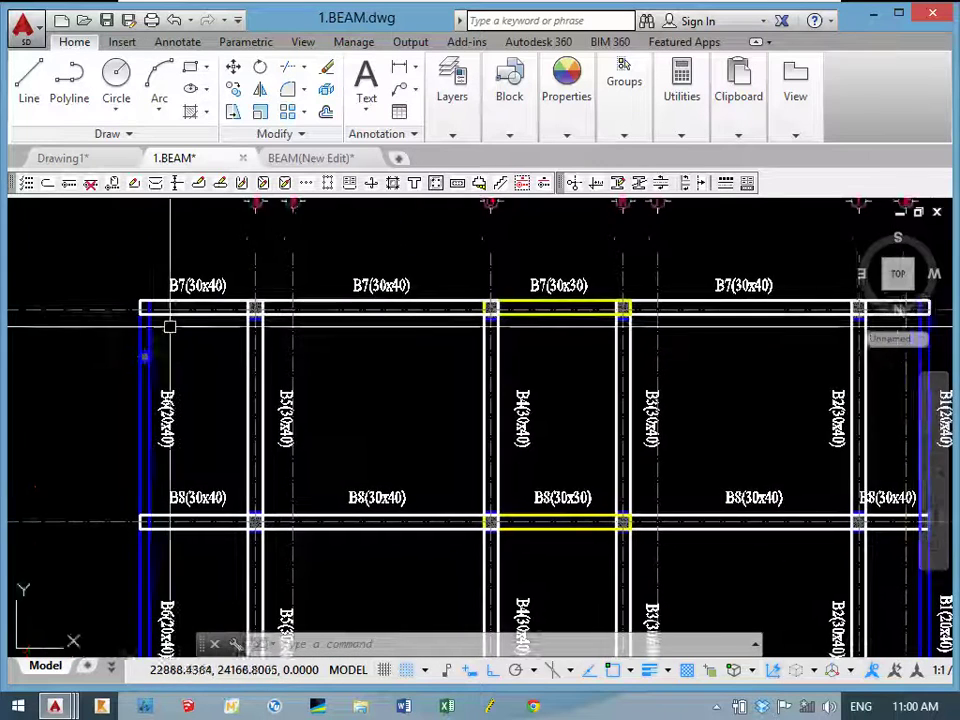
scroll(150, 327, down, 3)
scroll(24, 336, up, 4)
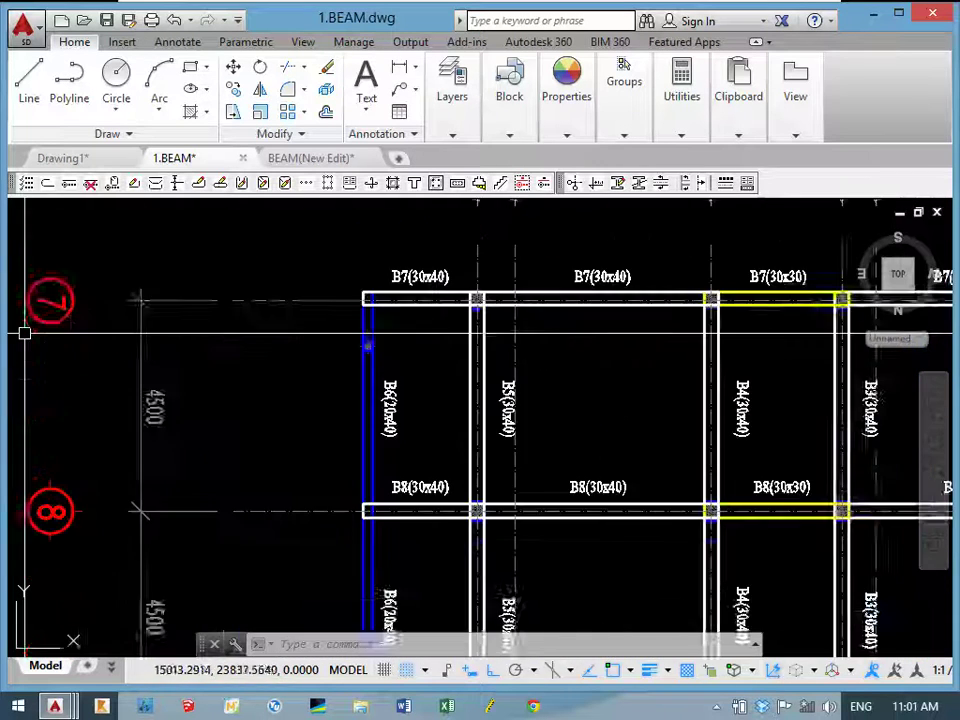
middle_drag(21, 326, 108, 382)
scroll(168, 356, down, 2)
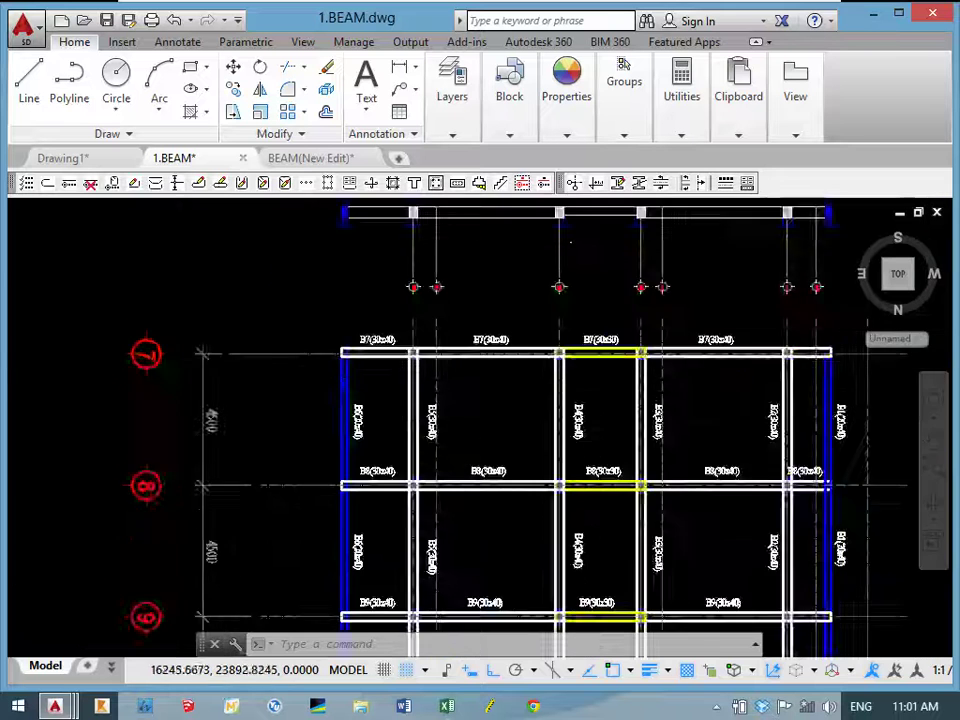
scroll(242, 326, down, 2)
scroll(326, 328, up, 4)
mouse_move(326, 328)
middle_down()
mouse_move(290, 391)
mouse_move(266, 384)
middle_up()
scroll(281, 401, down, 2)
Copy the hatched column section to a new gridline intersection.
text(CO)
key(Return)
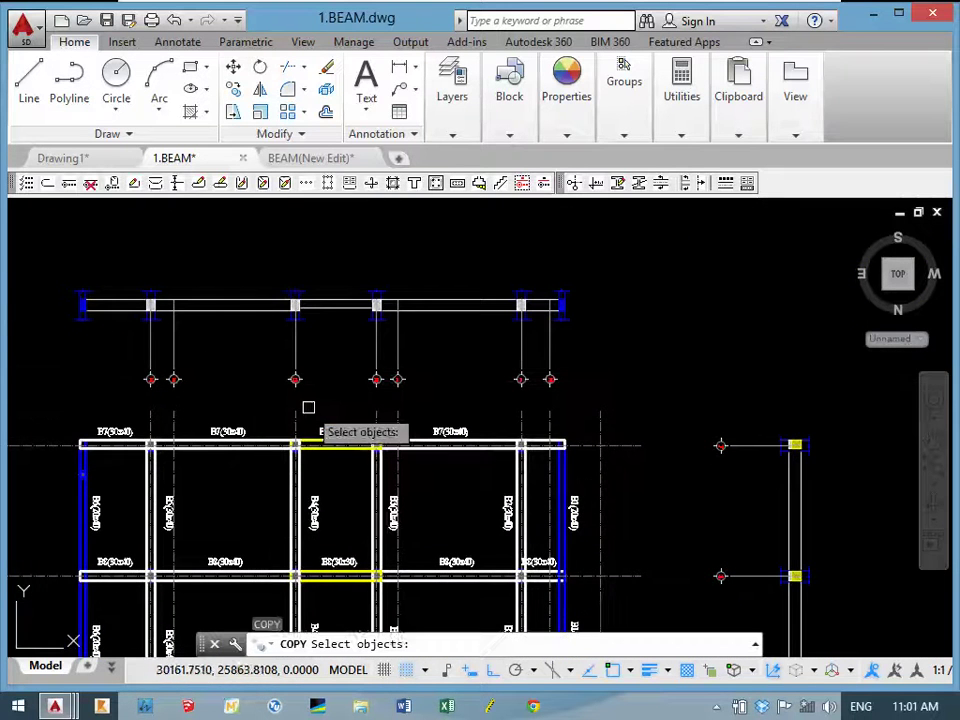
middle_drag(598, 476, 671, 426)
click(821, 343)
click(745, 397)
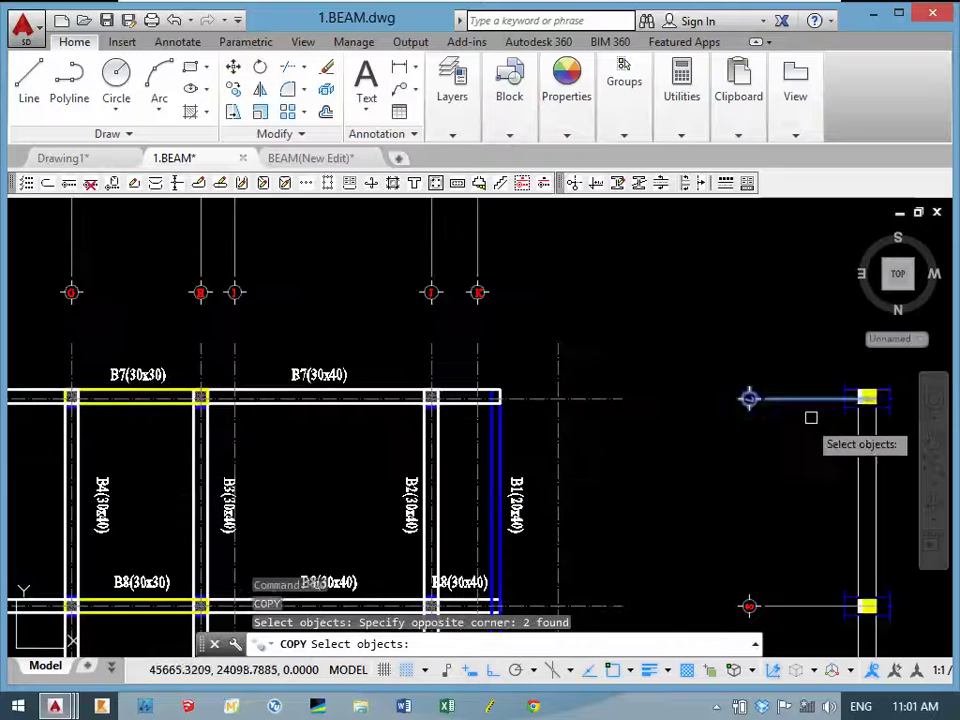
scroll(810, 418, up, 3)
middle_drag(810, 418, 416, 408)
scroll(471, 360, up, 3)
scroll(546, 386, up, 3)
key(Return)
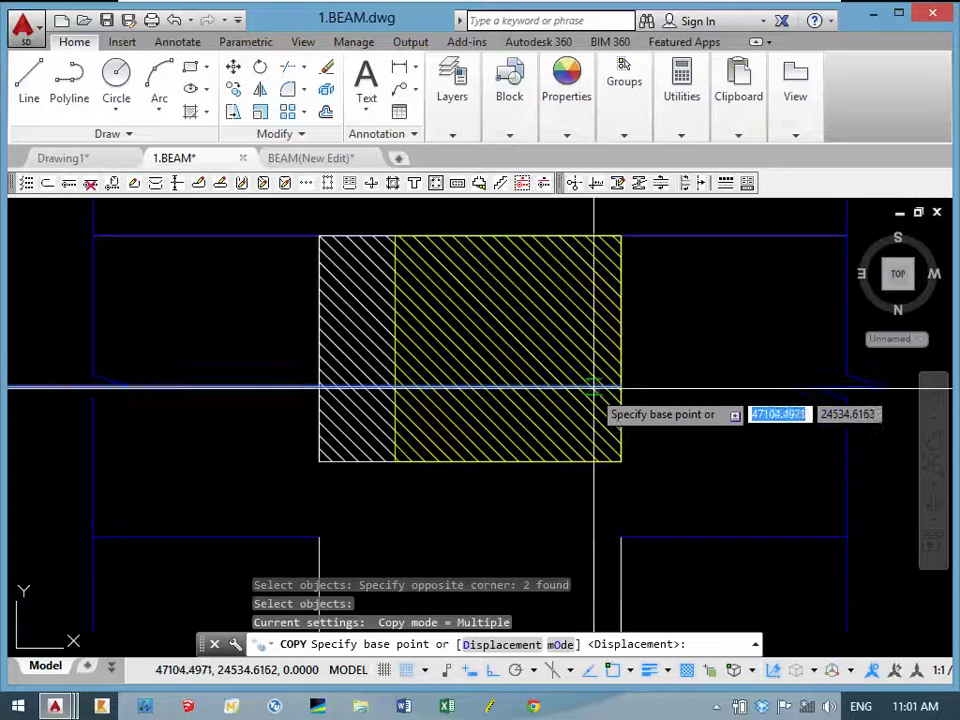
click(620, 385)
scroll(400, 340, down, 8)
mouse_move(231, 347)
middle_down()
mouse_move(424, 456)
mouse_move(524, 543)
middle_up()
scroll(407, 429, up, 3)
scroll(583, 396, up, 2)
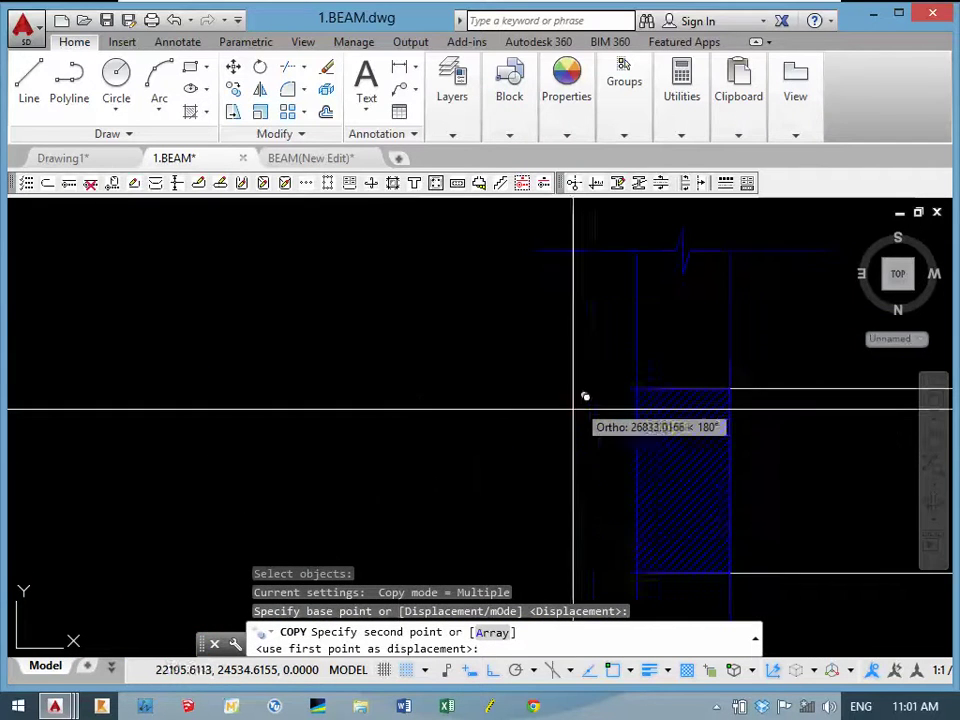
scroll(621, 473, up, 2)
click(637, 481)
Rotate the red row bubble upright around a chosen base point.
scroll(566, 446, down, 3)
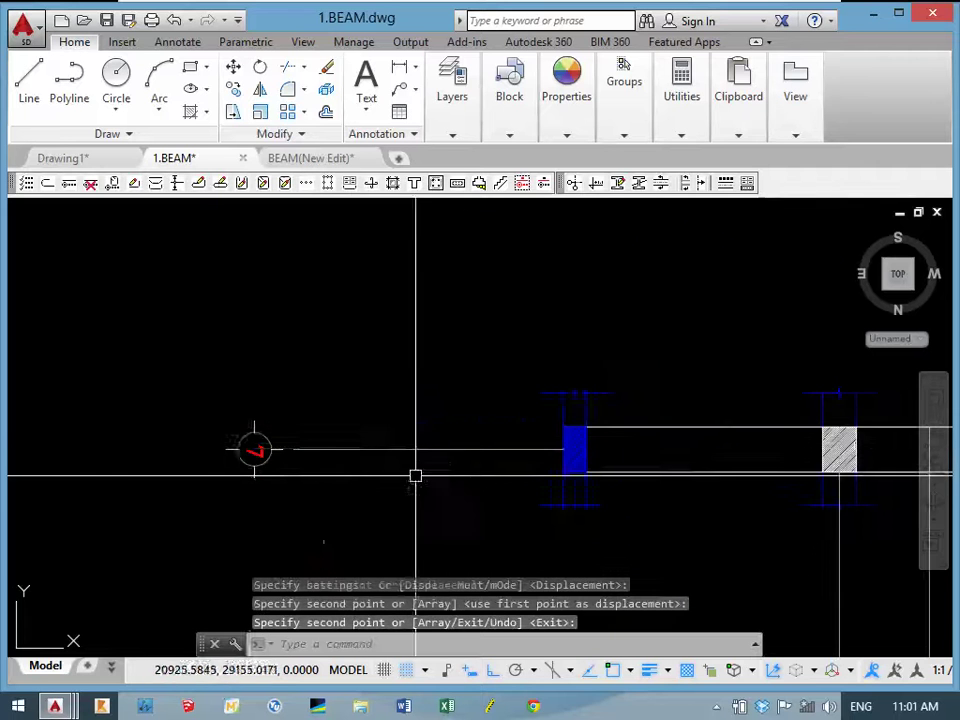
scroll(250, 460, up, 3)
middle_drag(238, 508, 250, 387)
text(O)
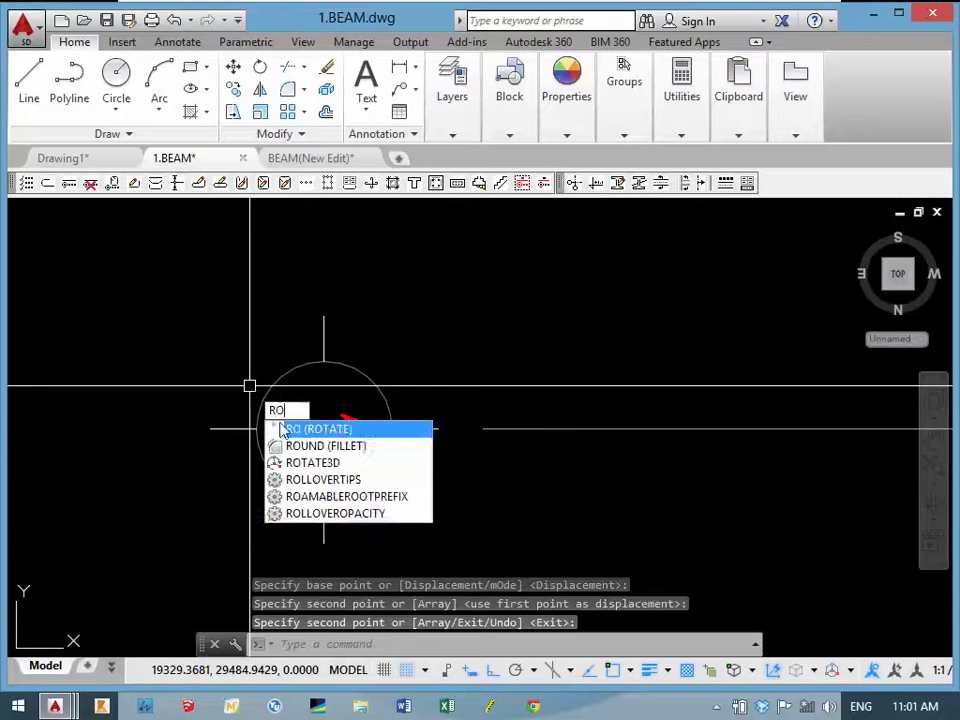
key(Return)
drag(328, 407, 300, 447)
key(Return)
click(171, 500)
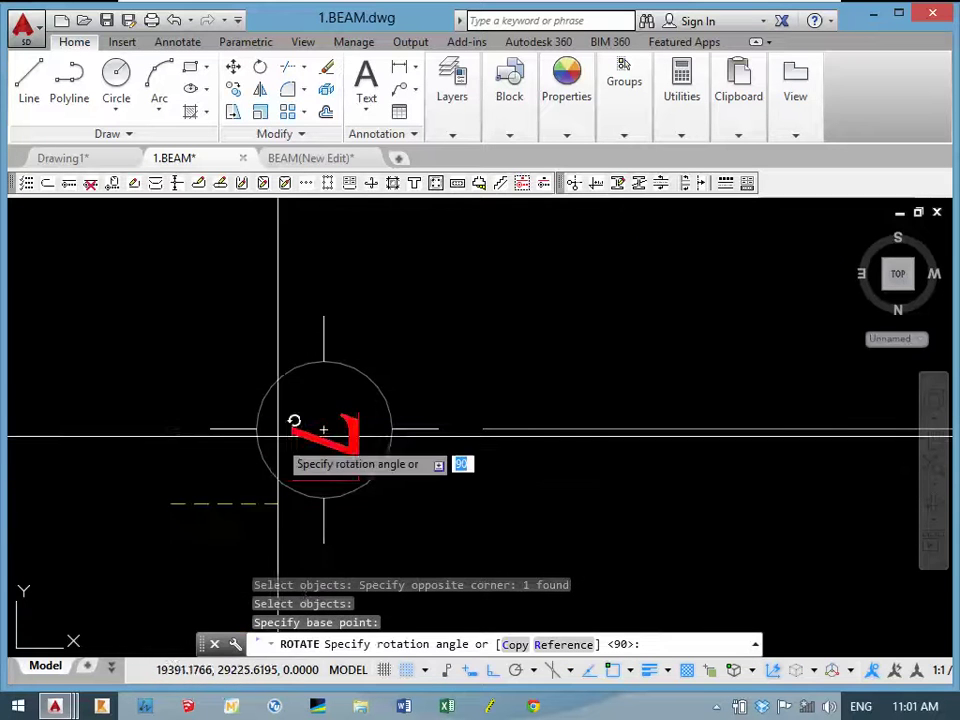
click(212, 250)
With Ortho off (F8), move the red 7 to the centre of its bubble.
text(m)
key(Return)
drag(141, 362, 49, 411)
key(Return)
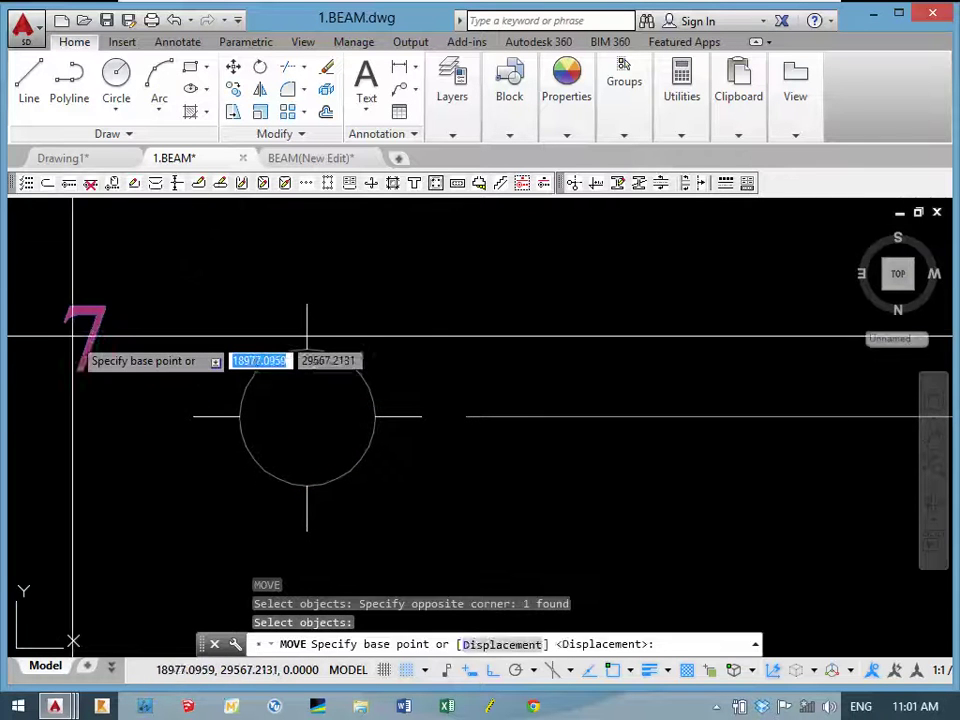
click(72, 337)
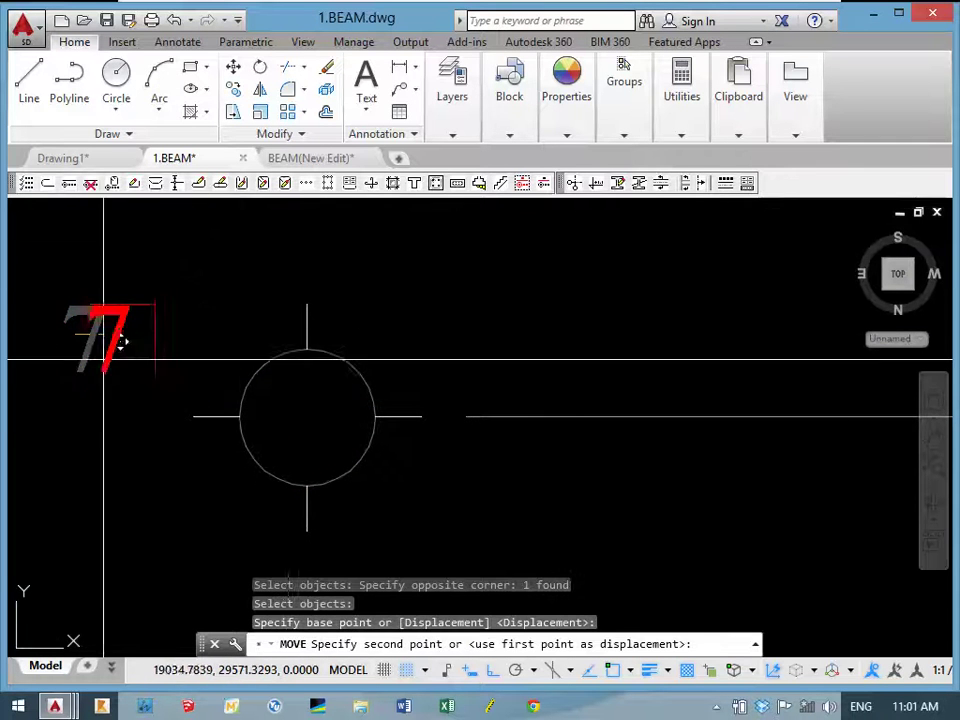
key(F8)
click(290, 420)
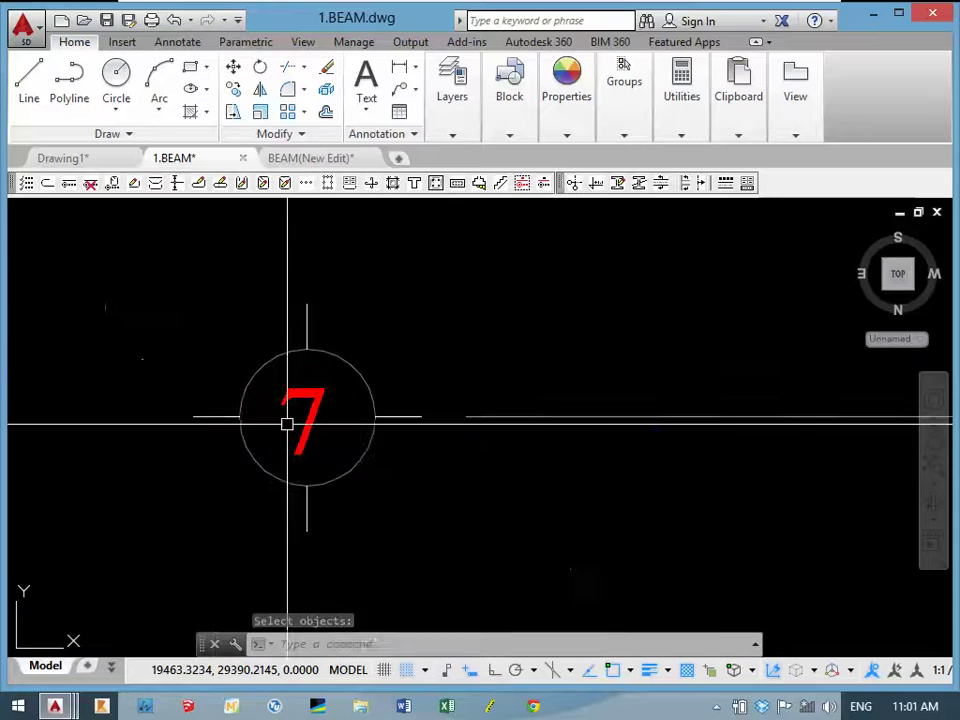
mouse_move(287, 422)
middle_down()
mouse_move(236, 358)
mouse_move(150, 292)
middle_up()
scroll(216, 358, down, 3)
scroll(197, 332, down, 2)
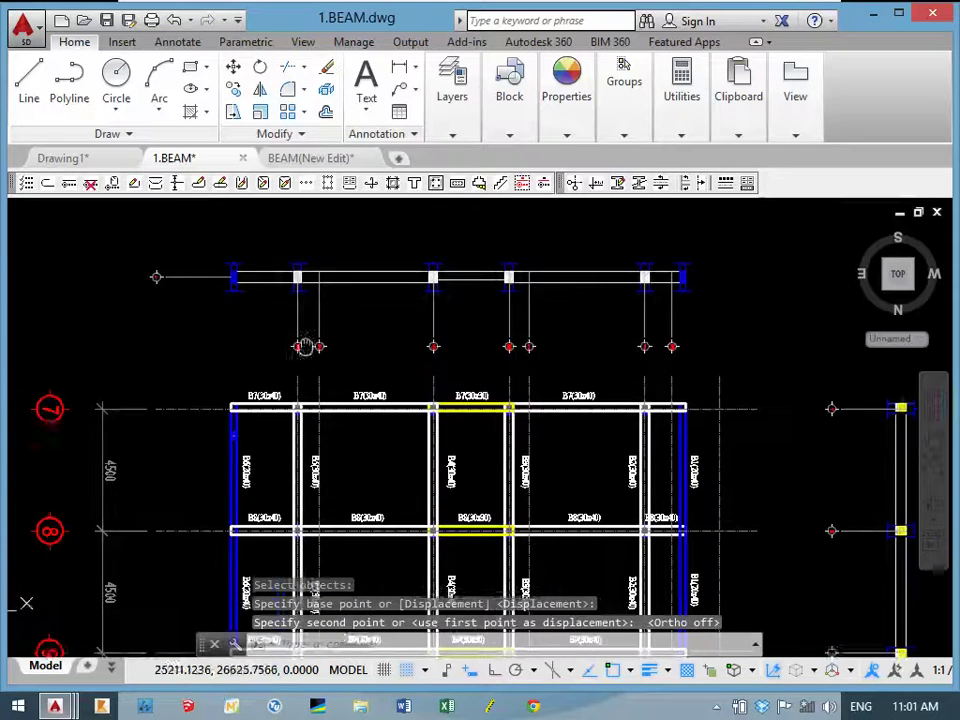
middle_drag(285, 317, 268, 298)
scroll(169, 265, down, 2)
scroll(189, 369, down, 2)
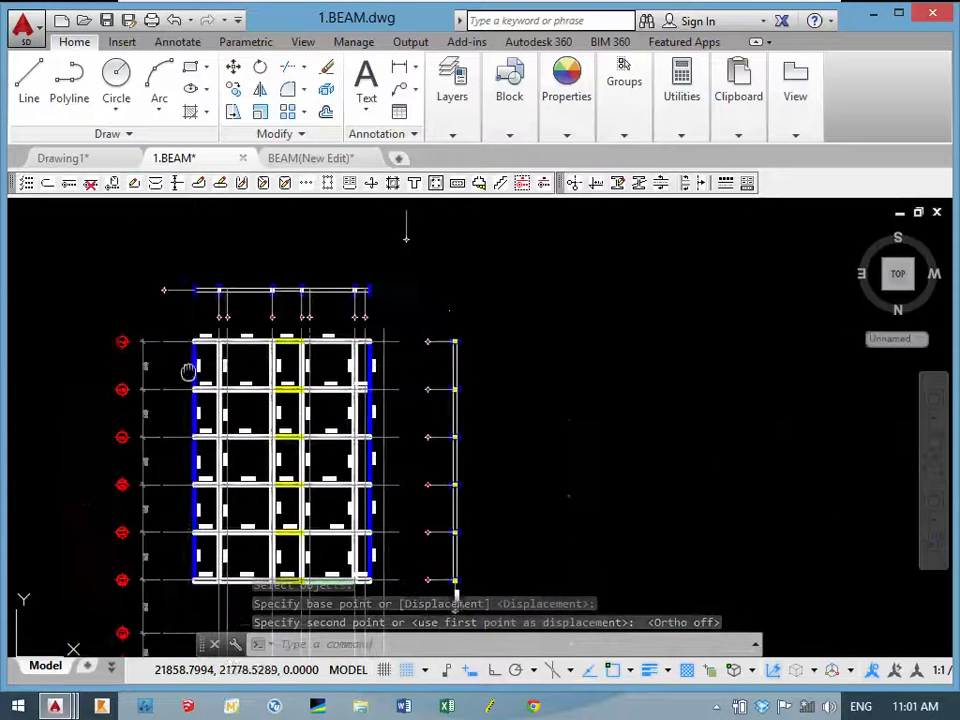
middle_drag(189, 369, 178, 347)
scroll(233, 283, up, 2)
scroll(233, 283, up, 2)
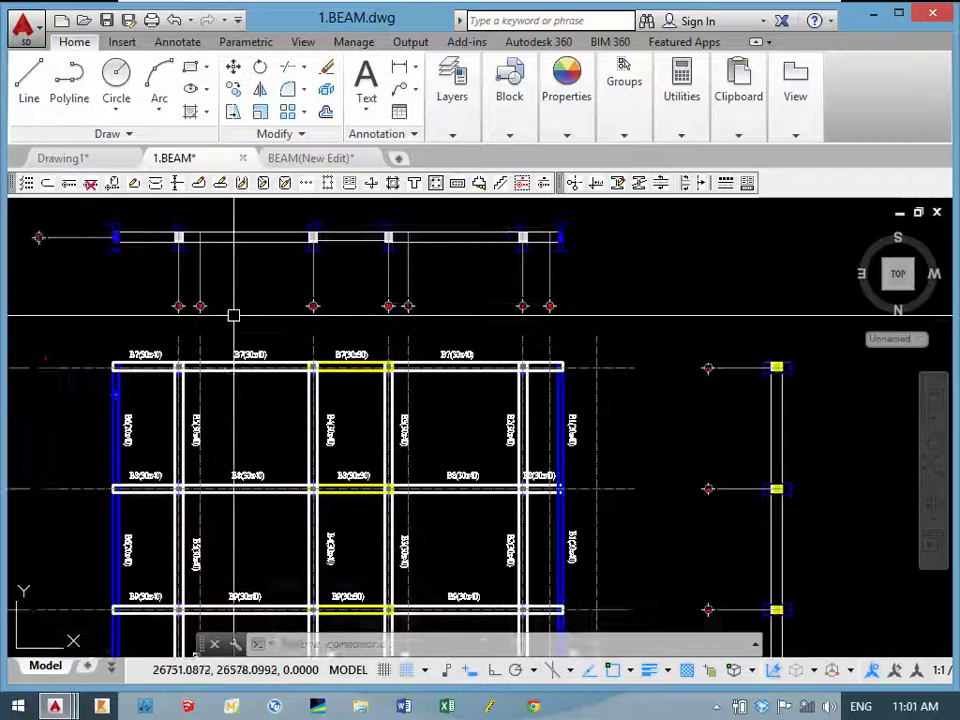
scroll(208, 436, down, 2)
middle_drag(208, 436, 208, 306)
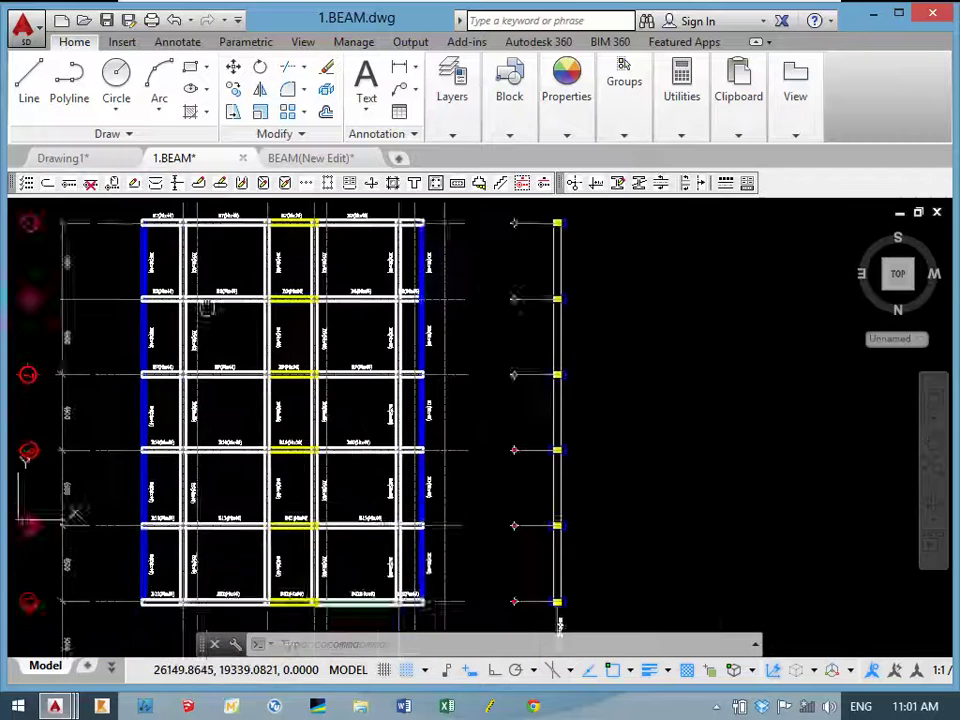
scroll(214, 321, down, 2)
scroll(205, 272, up, 2)
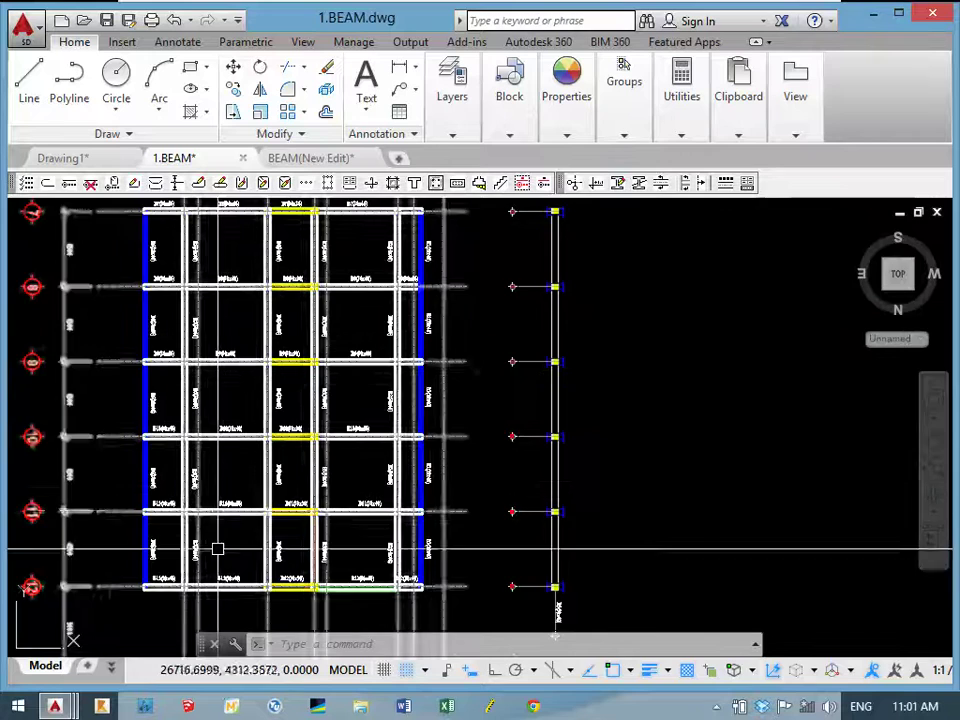
scroll(216, 549, up, 3)
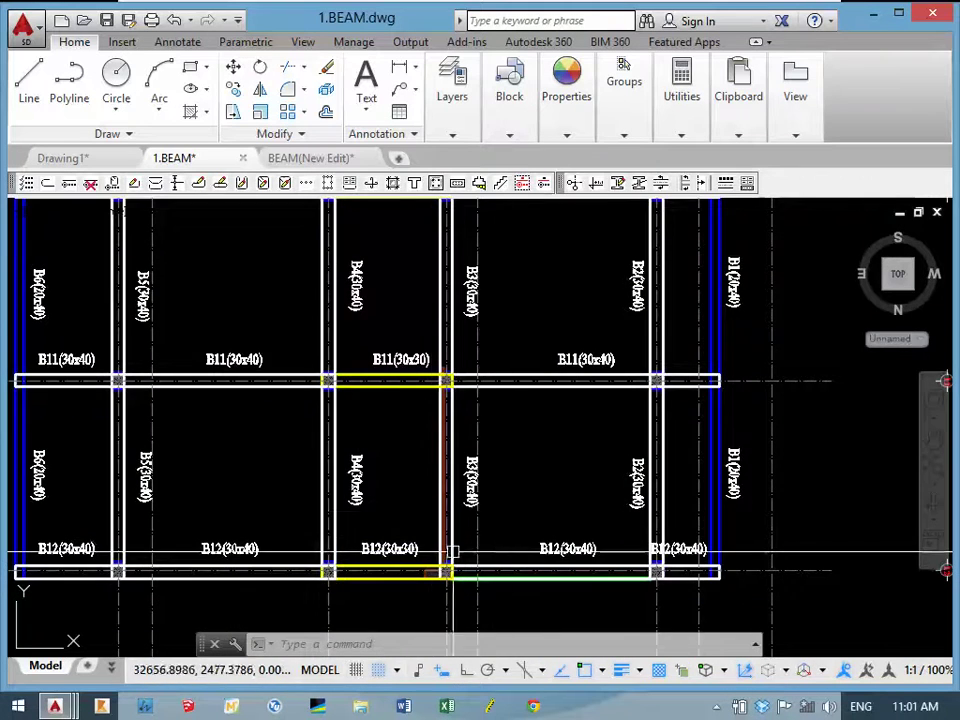
scroll(615, 461, down, 2)
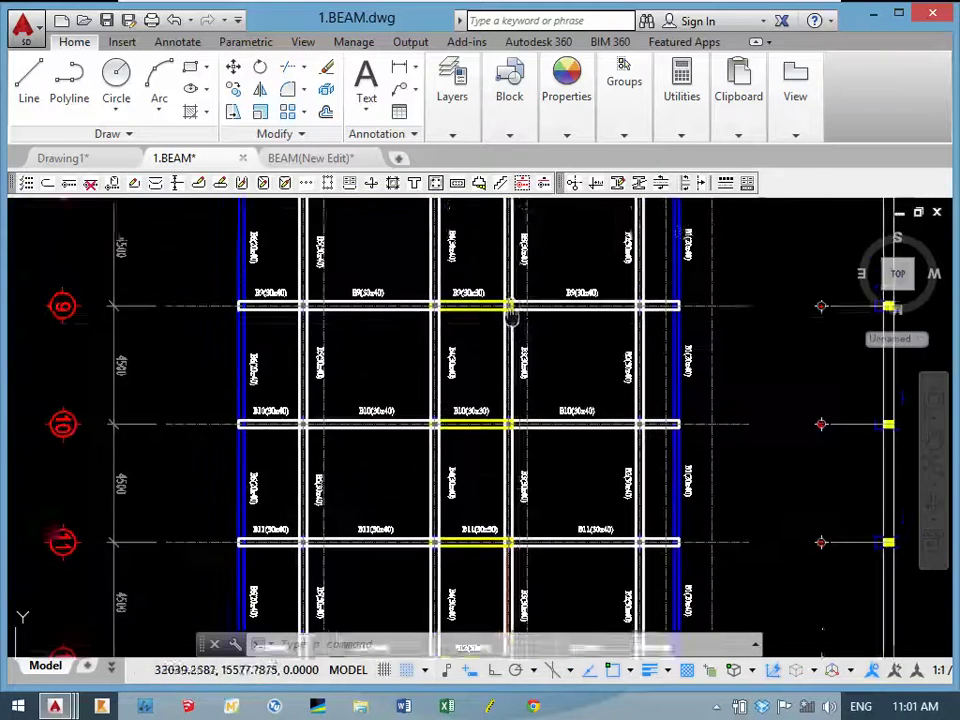
scroll(487, 348, down, 2)
scroll(487, 348, down, 1)
mouse_move(443, 282)
middle_down()
mouse_move(439, 336)
mouse_move(371, 270)
middle_up()
scroll(432, 270, up, 2)
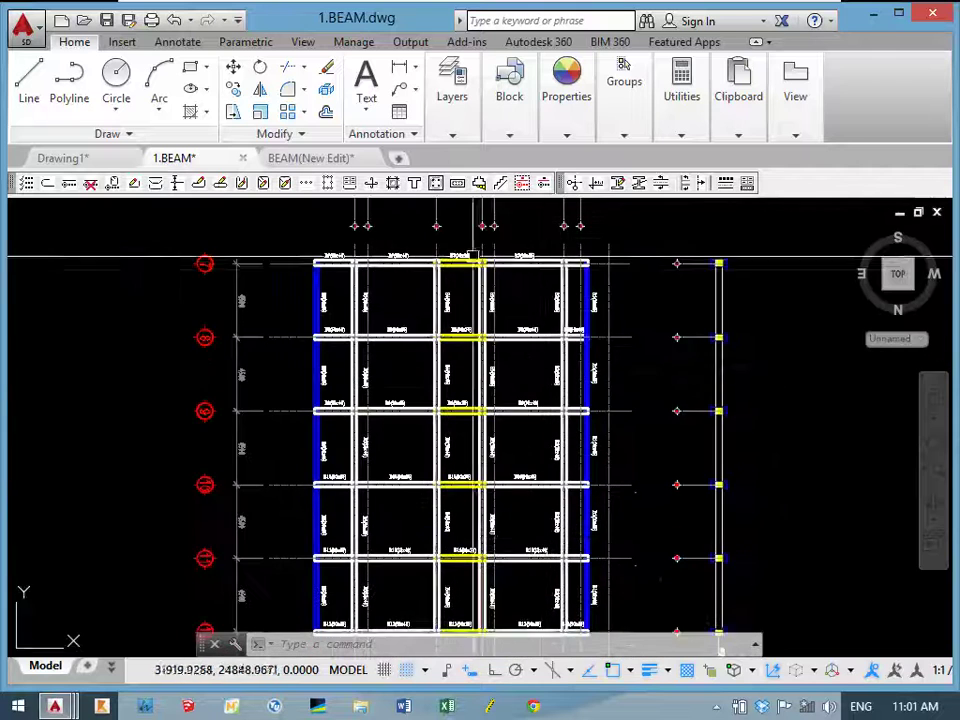
scroll(468, 257, up, 3)
scroll(440, 285, down, 3)
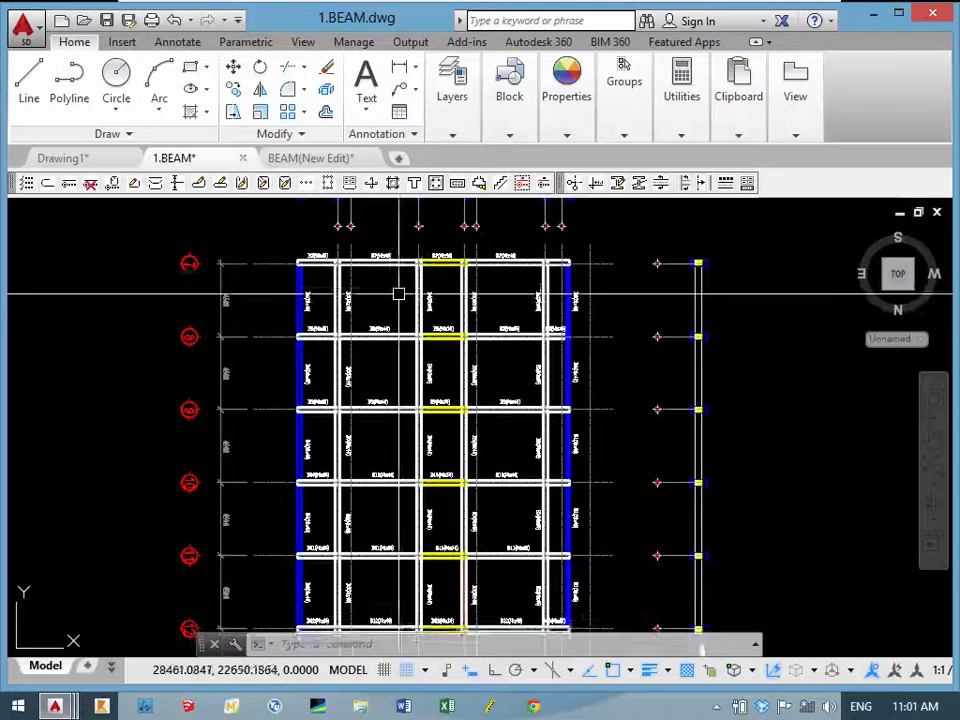
middle_drag(400, 300, 377, 362)
text(m)
key(Return)
middle_drag(541, 323, 541, 355)
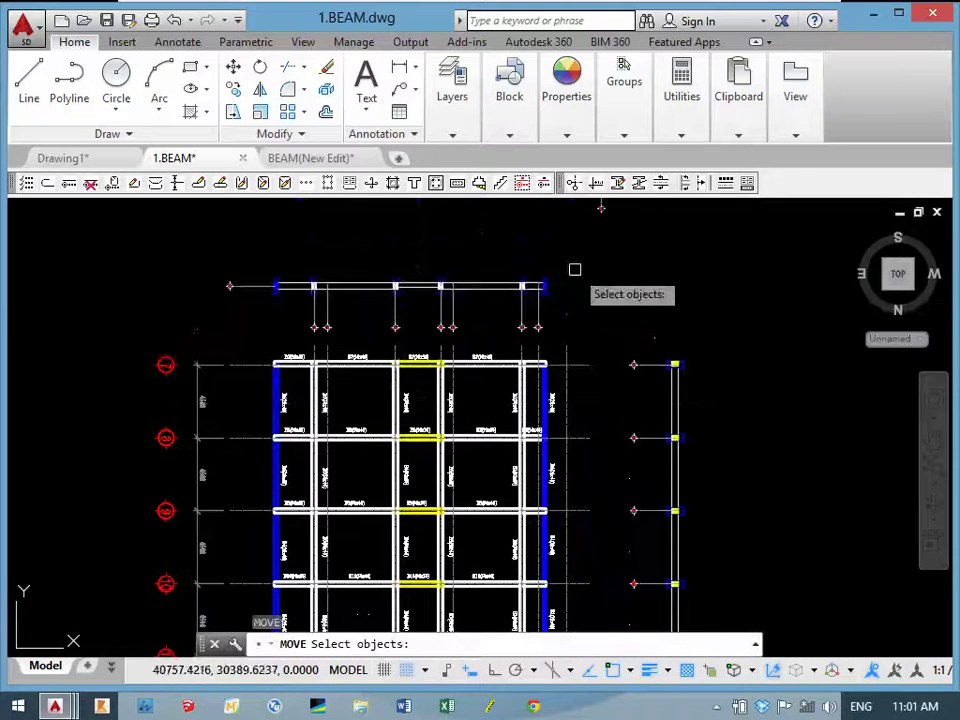
click(574, 270)
click(176, 330)
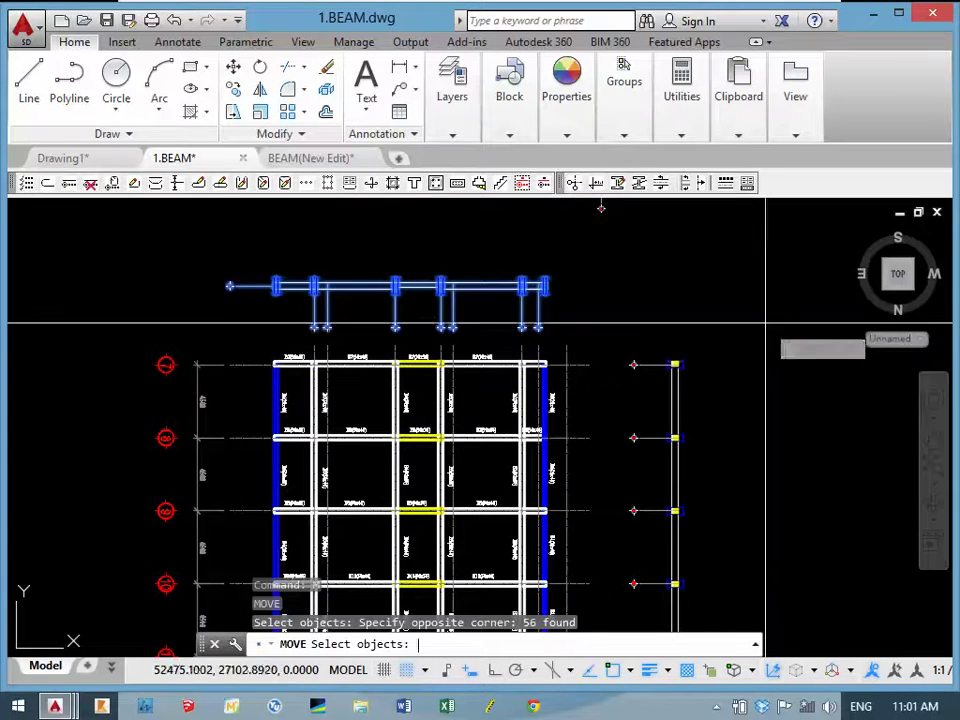
key(Return)
click(545, 366)
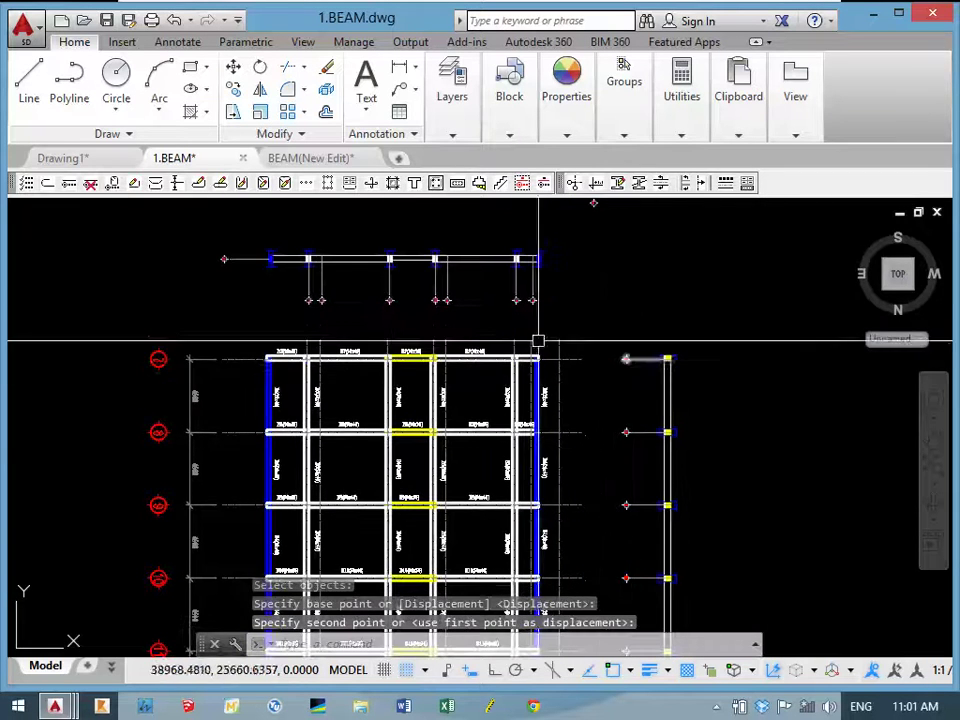
middle_drag(346, 424, 298, 322)
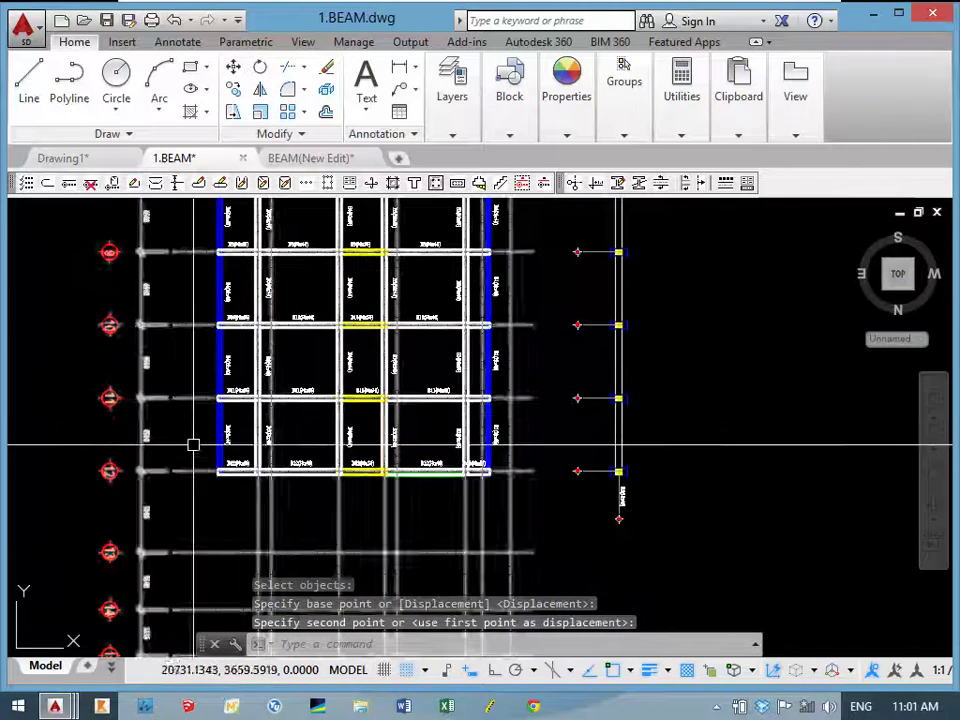
scroll(352, 332, up, 2)
scroll(388, 244, up, 2)
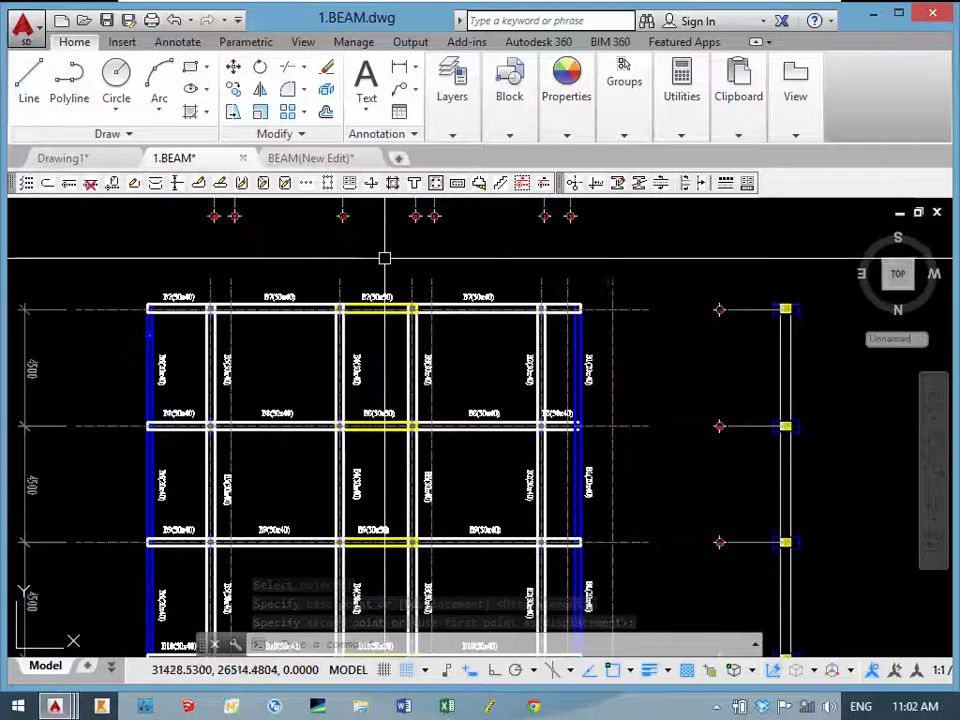
middle_drag(506, 298, 519, 386)
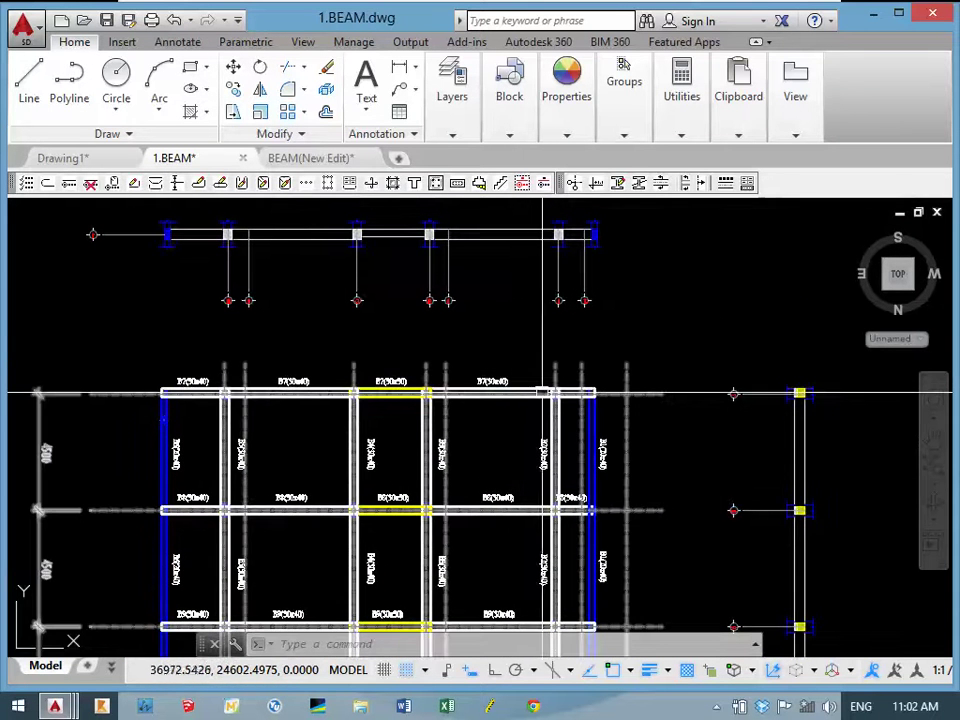
scroll(519, 338, up, 3)
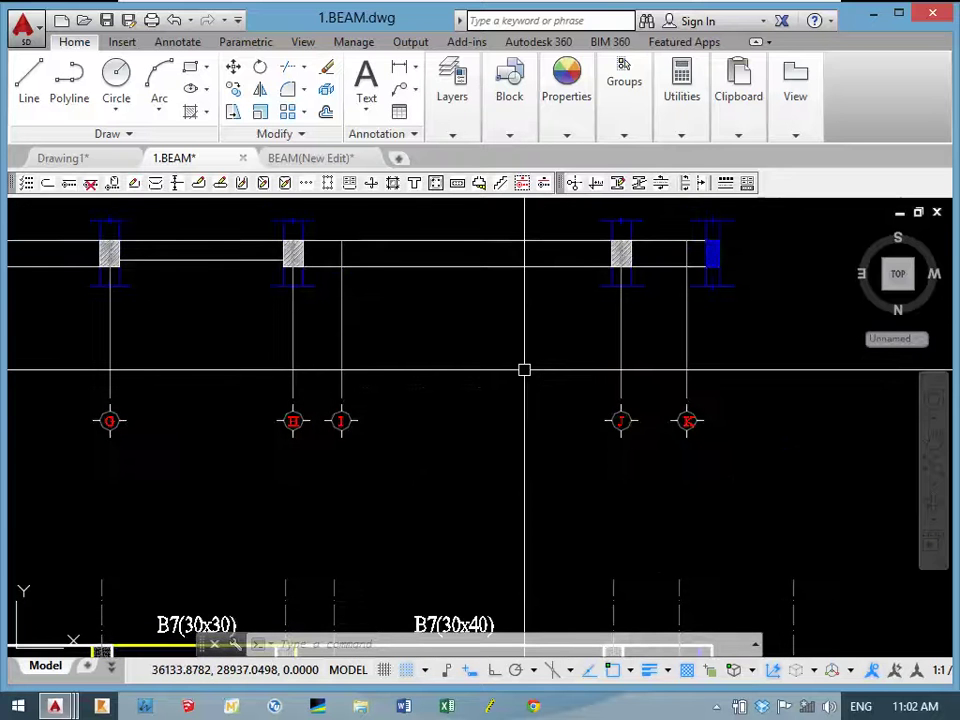
scroll(515, 390, down, 2)
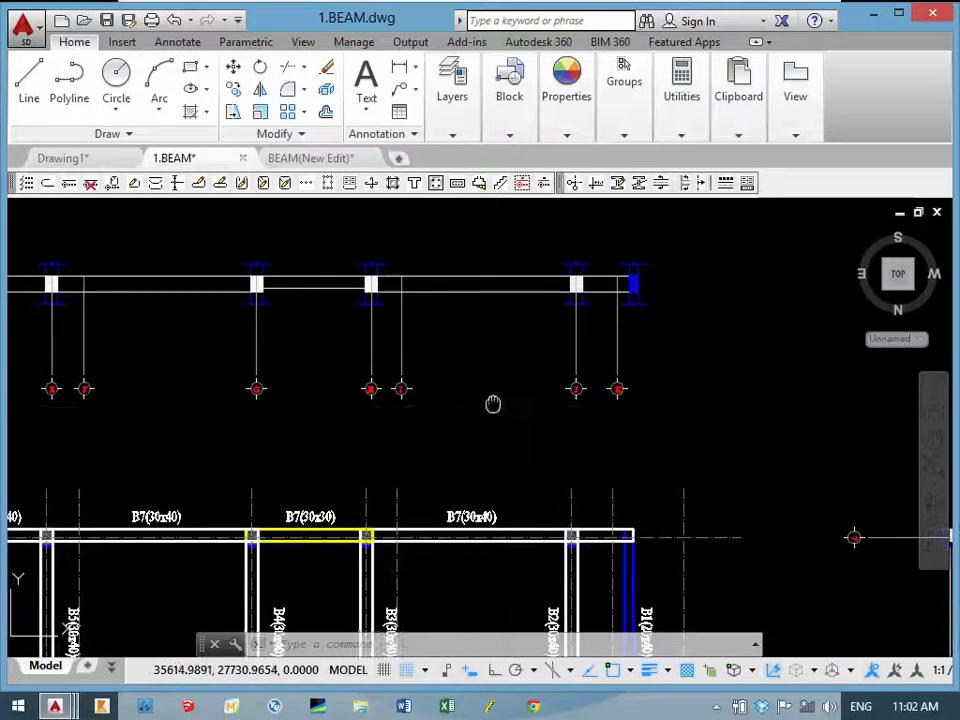
scroll(461, 517, up, 4)
middle_drag(461, 517, 523, 356)
scroll(495, 465, down, 3)
scroll(511, 493, up, 4)
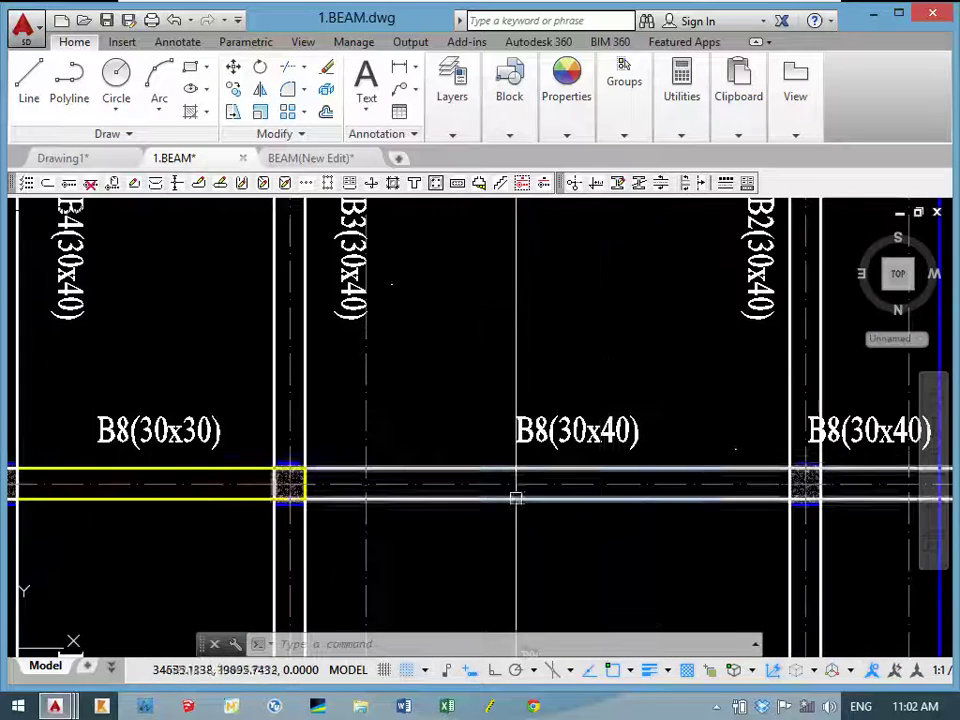
scroll(507, 458, down, 2)
middle_drag(452, 493, 437, 433)
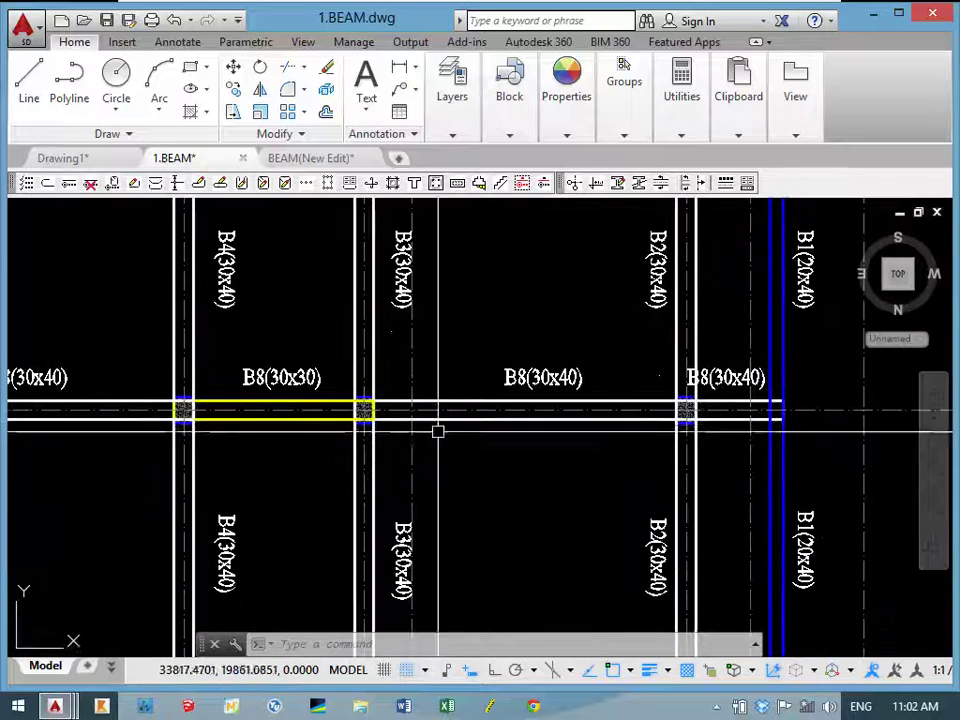
scroll(244, 504, down, 3)
scroll(230, 460, down, 2)
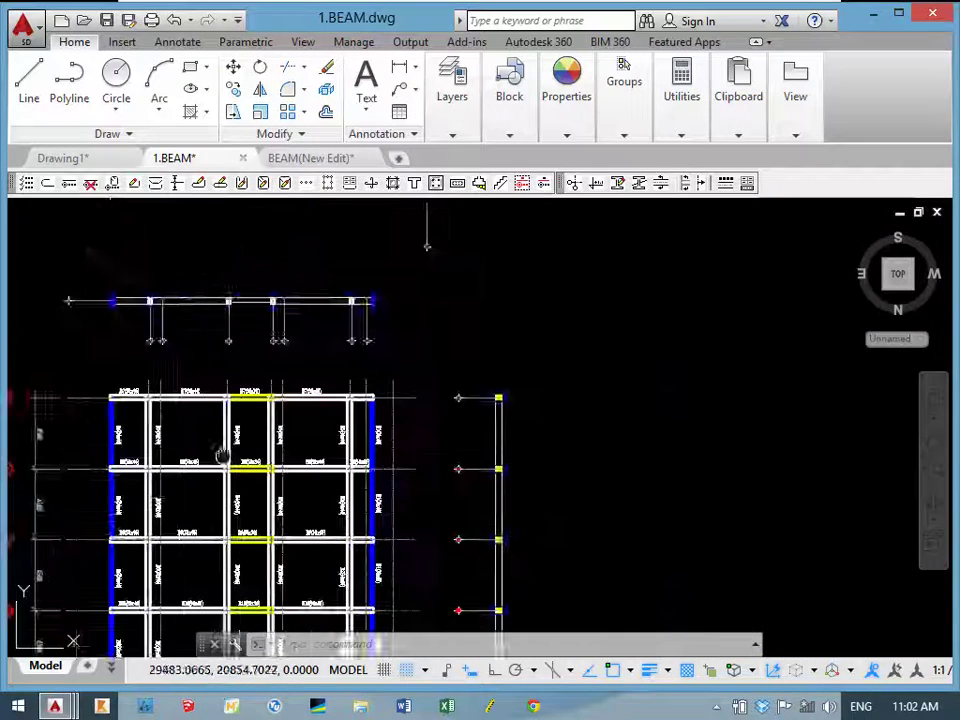
middle_drag(225, 455, 250, 400)
mouse_move(240, 520)
middle_down()
mouse_move(240, 396)
mouse_move(296, 493)
middle_up()
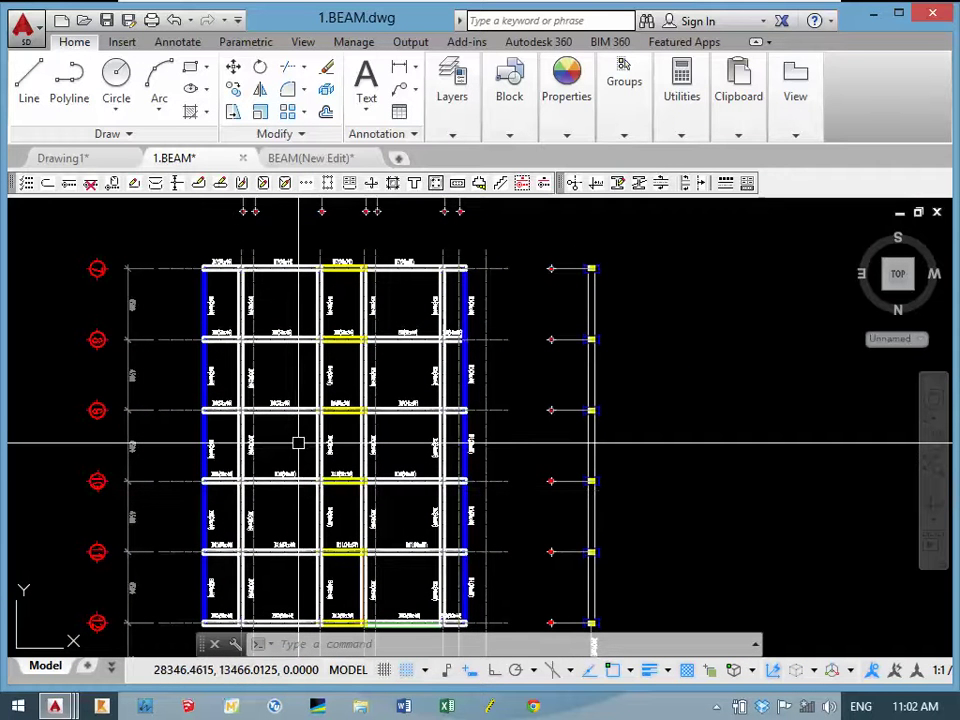
mouse_move(360, 428)
middle_down()
mouse_move(407, 435)
mouse_move(411, 446)
middle_up()
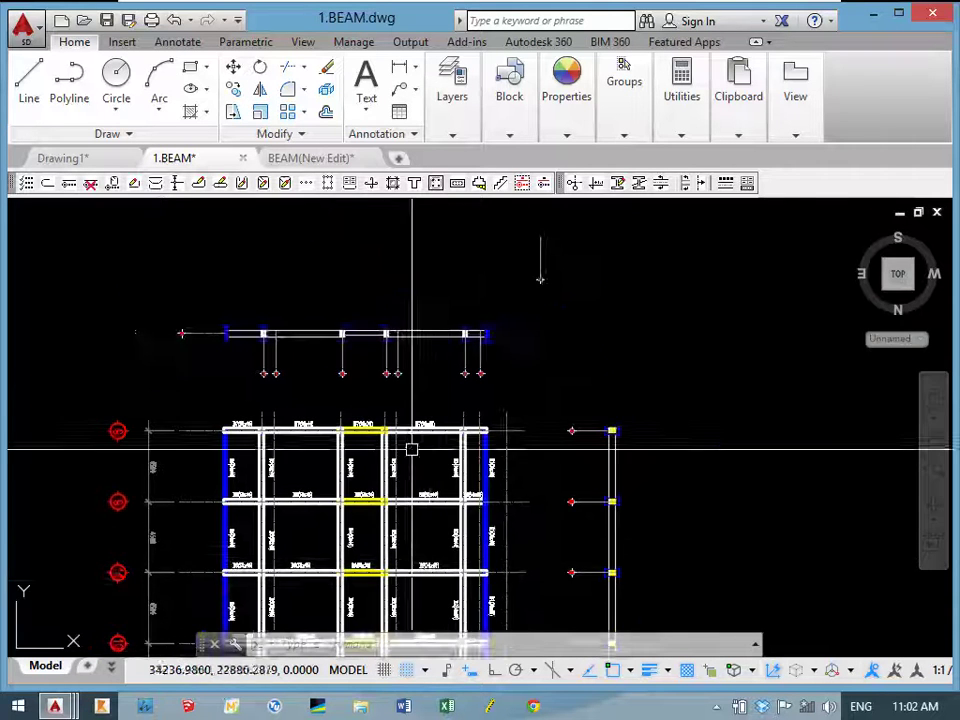
scroll(400, 420, up, 2)
scroll(330, 360, up, 2)
middle_drag(250, 348, 368, 412)
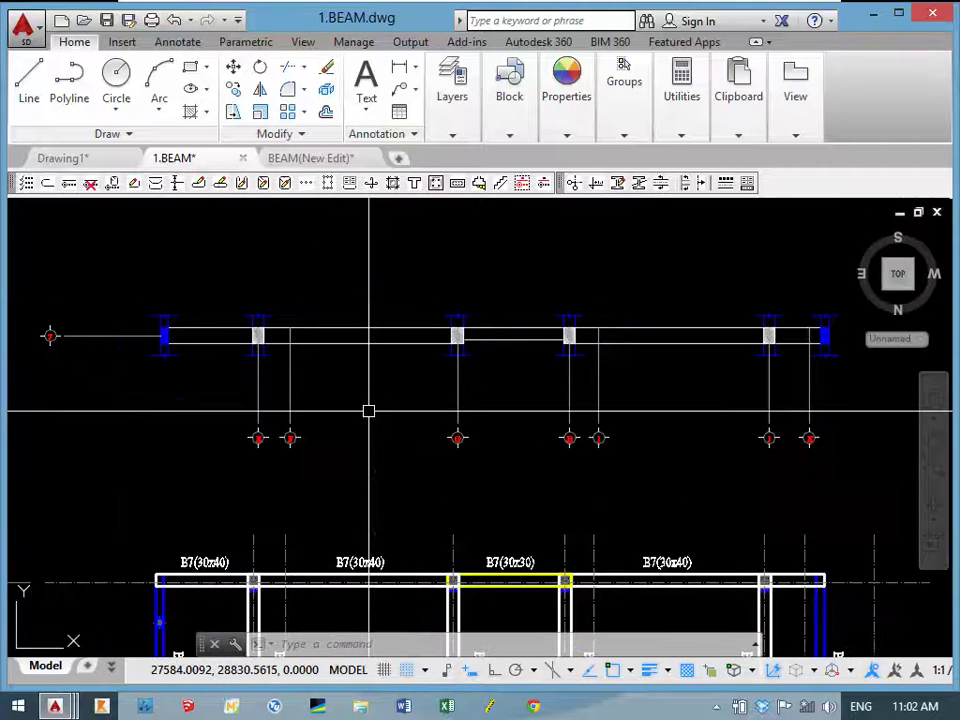